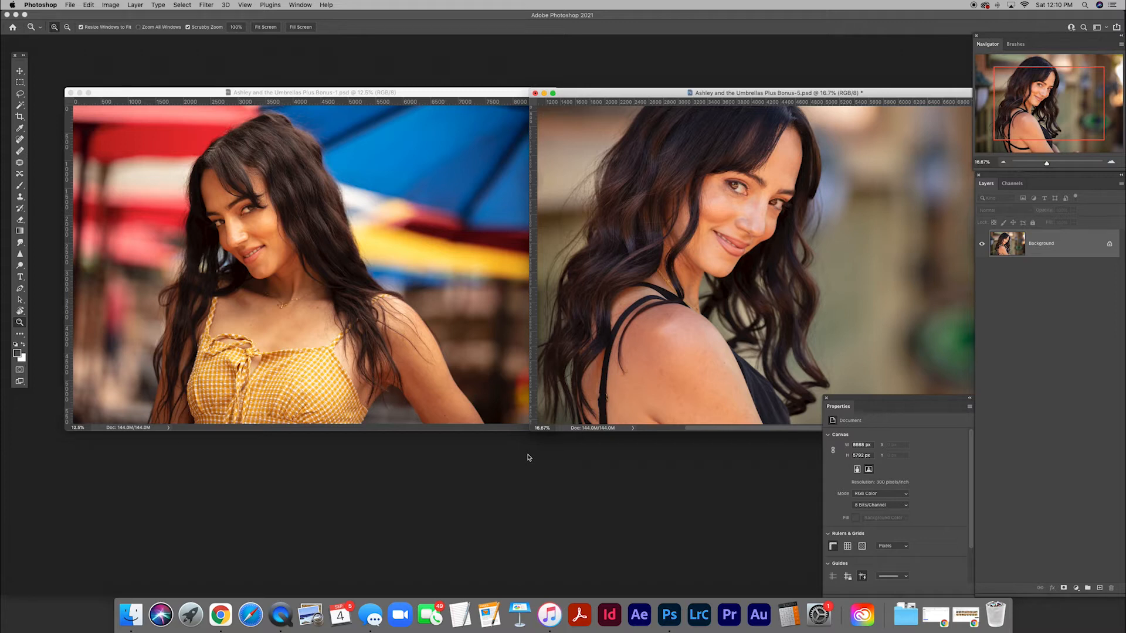
Bring the portrait with the yellow gingham dress to the front in full-screen mode and enlarge it.
left_click(425, 278)
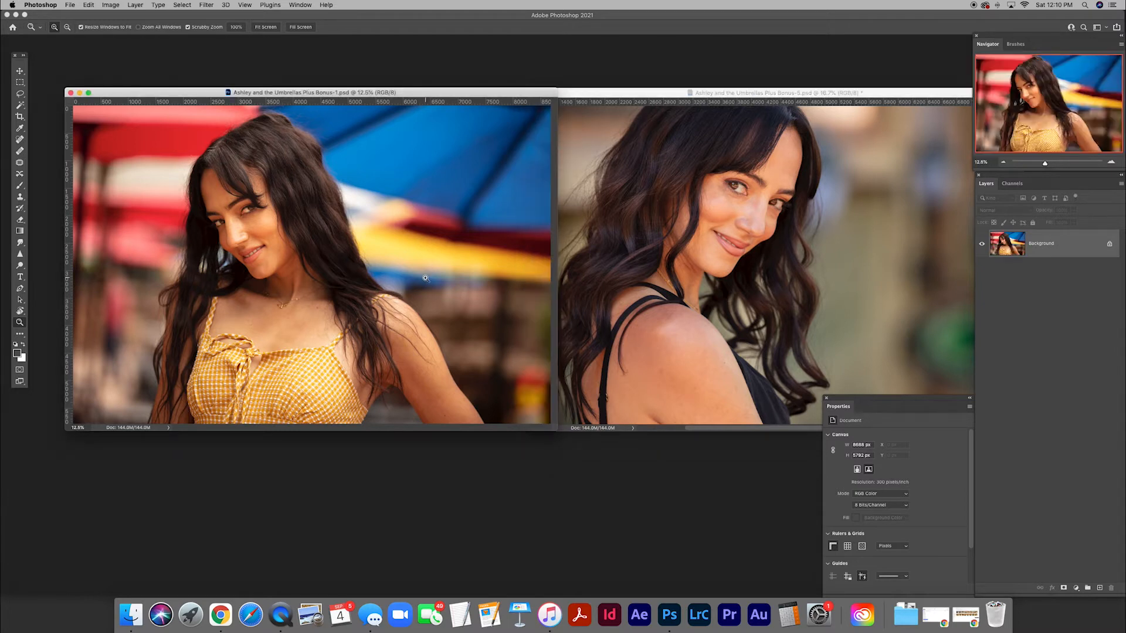
key("f")
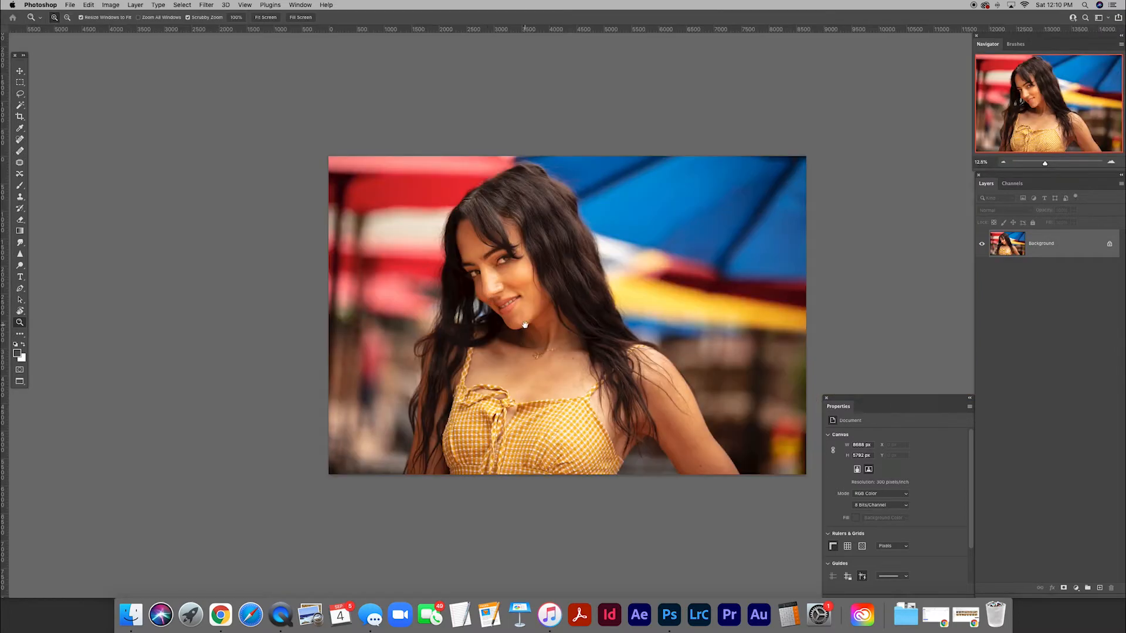
left_click_drag(525, 325, 497, 284)
left_click(511, 306)
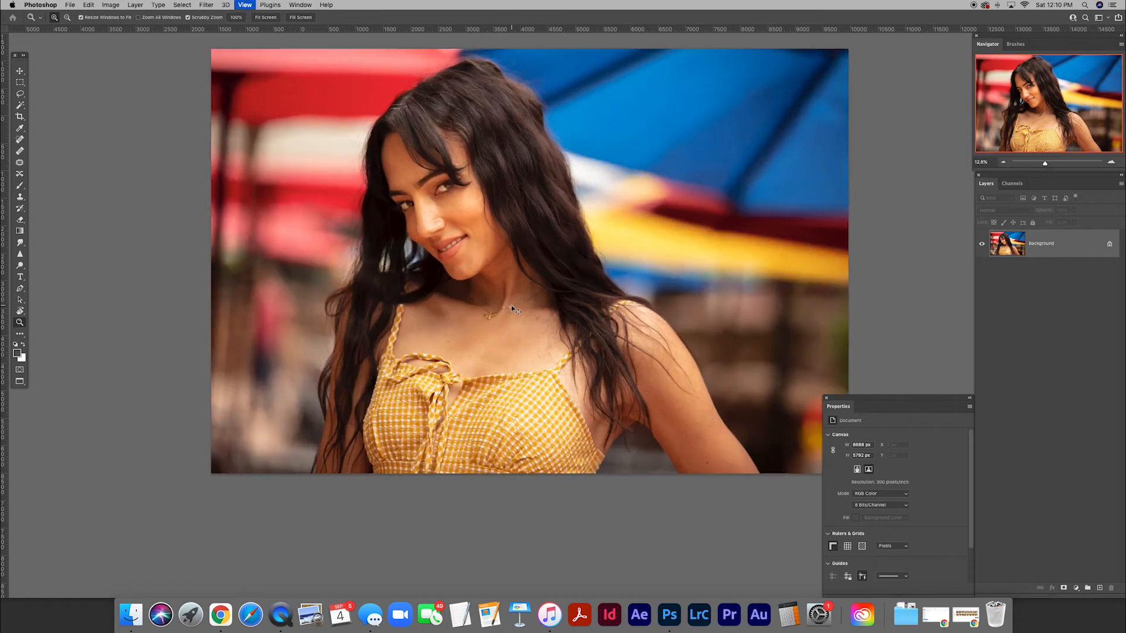
Examine the woman's face, hair and skin up close and across the whole frame.
scroll(528, 335, "up", 5)
scroll(530, 335, "left", 5)
scroll(531, 331, "right", 10)
scroll(535, 326, "left", 5)
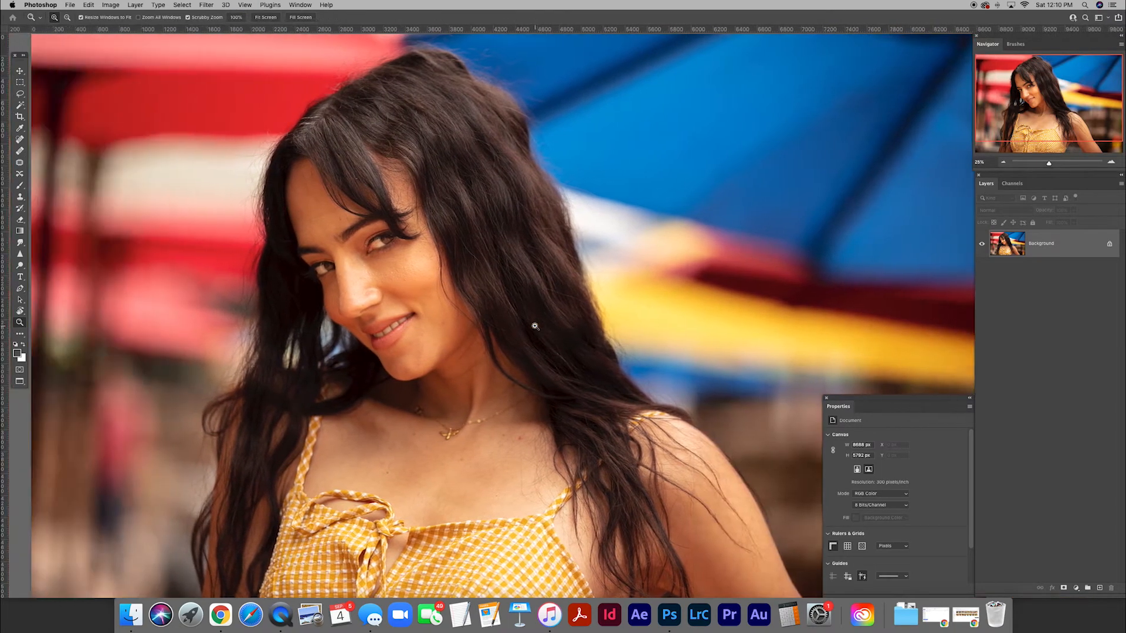
key("super+minus")
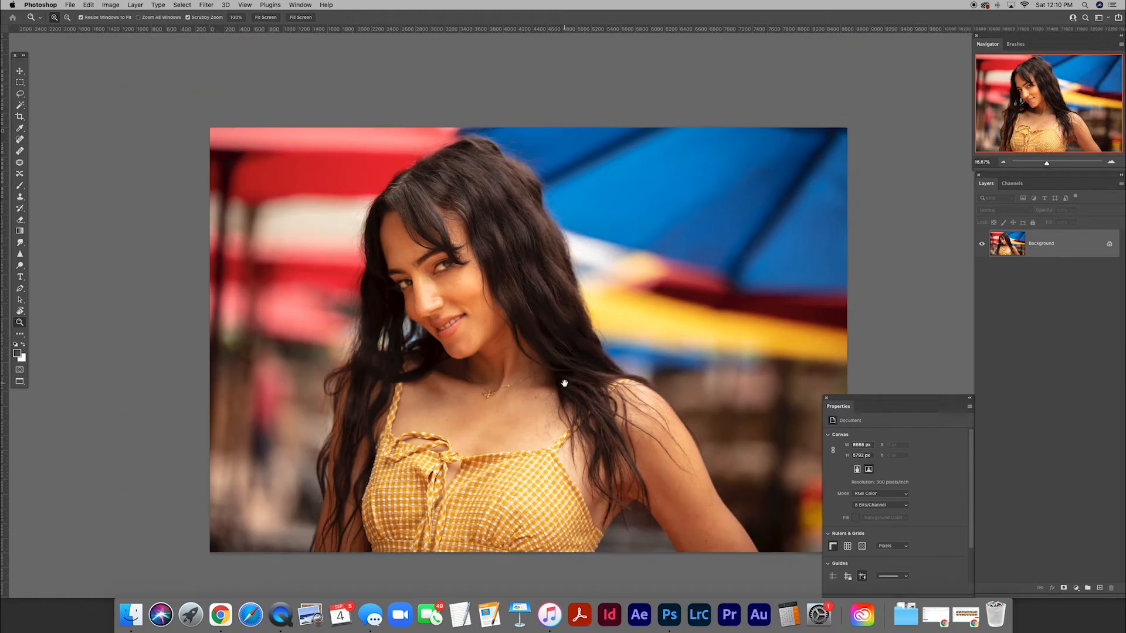
left_click_drag(564, 384, 561, 346)
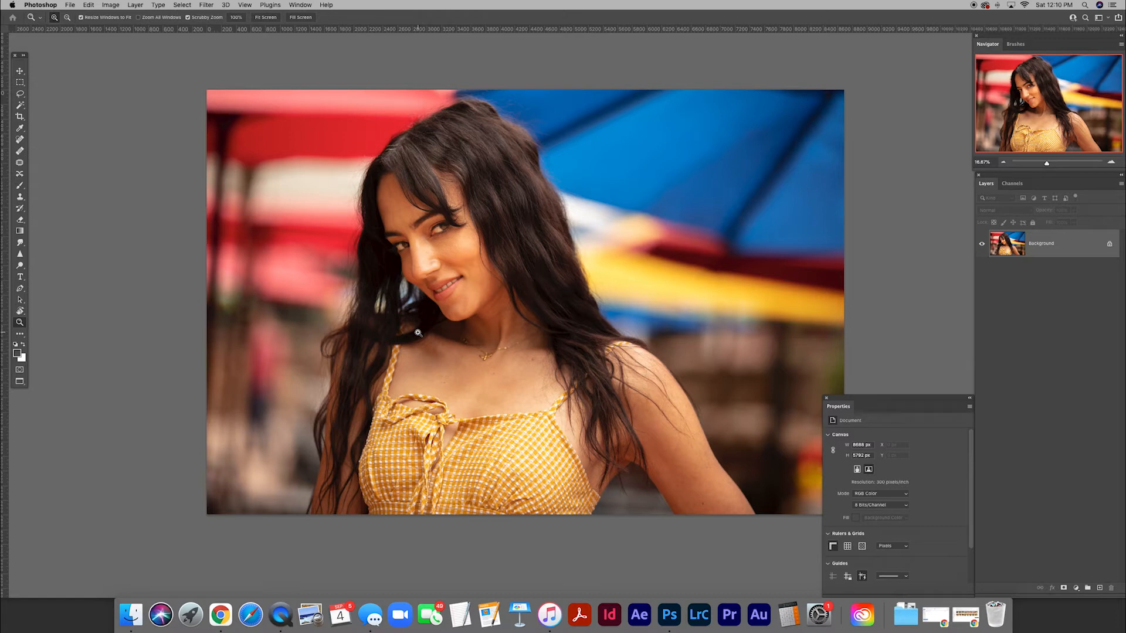
scroll(522, 361, "down", 3)
scroll(522, 361, "right", 3)
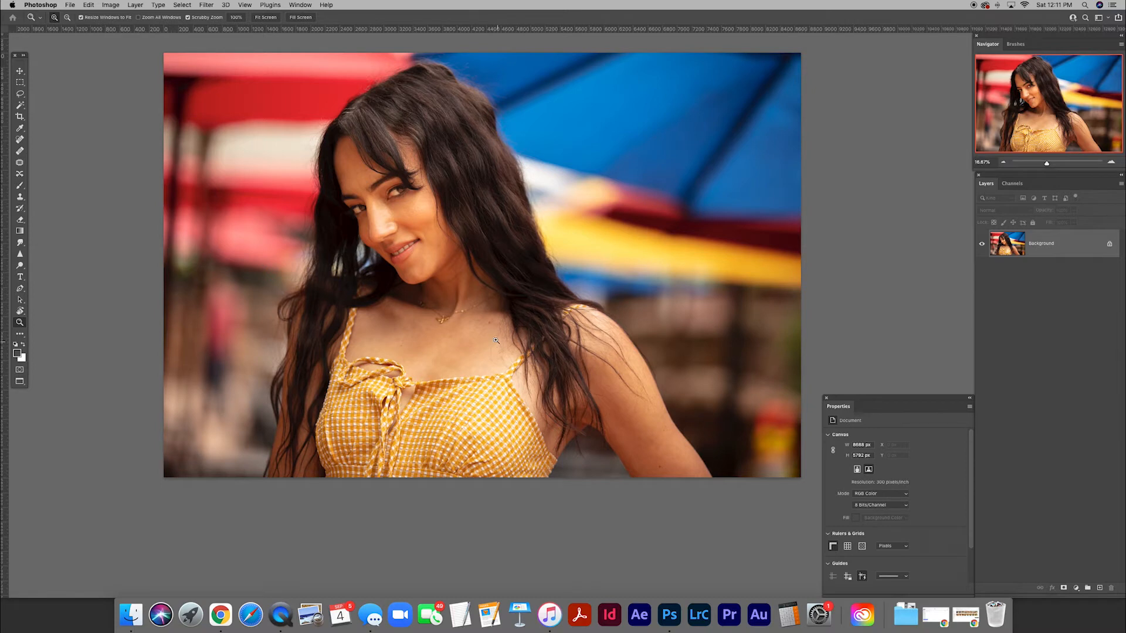
scroll(493, 337, "left", 3)
scroll(500, 348, "up", 3)
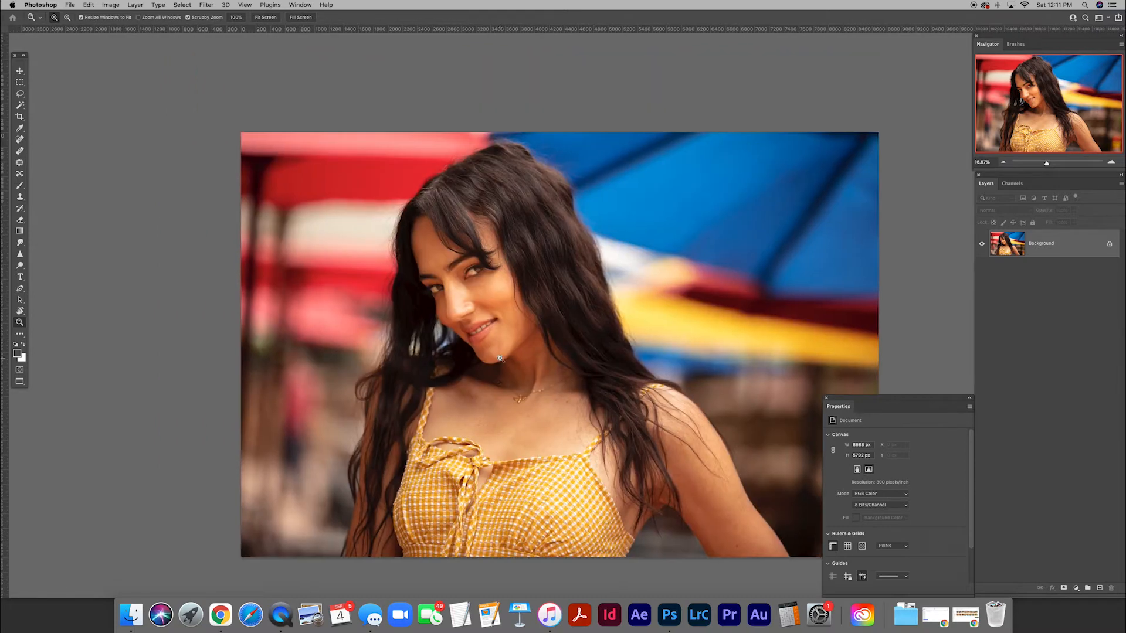
Convert the Background into a regular layer named Original.
double_click(1042, 246)
type("Original")
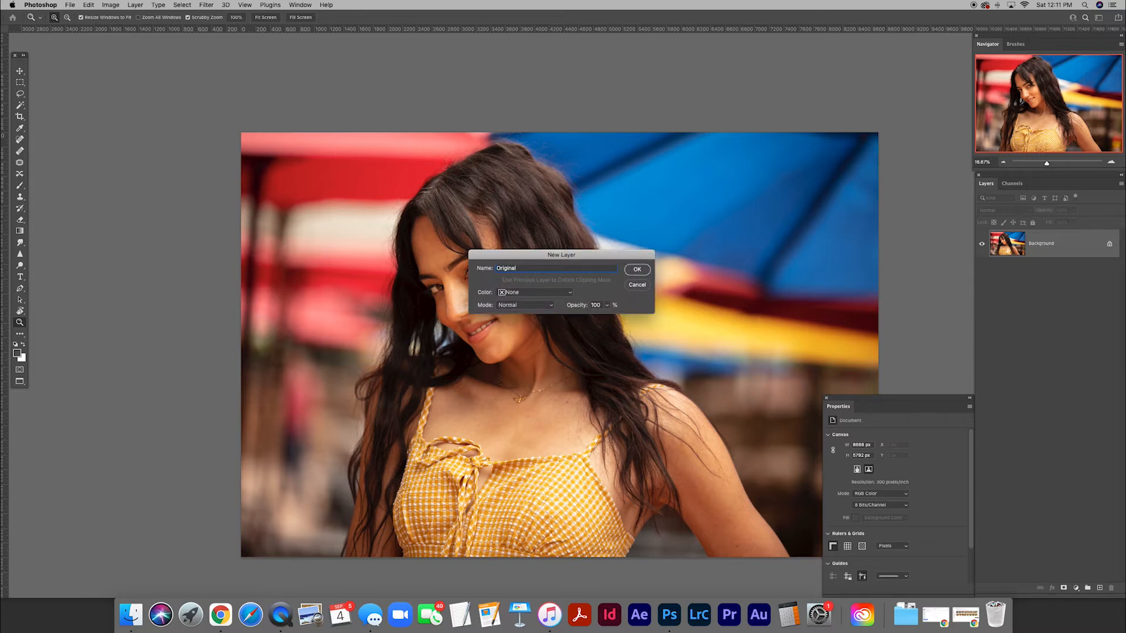
key("Return")
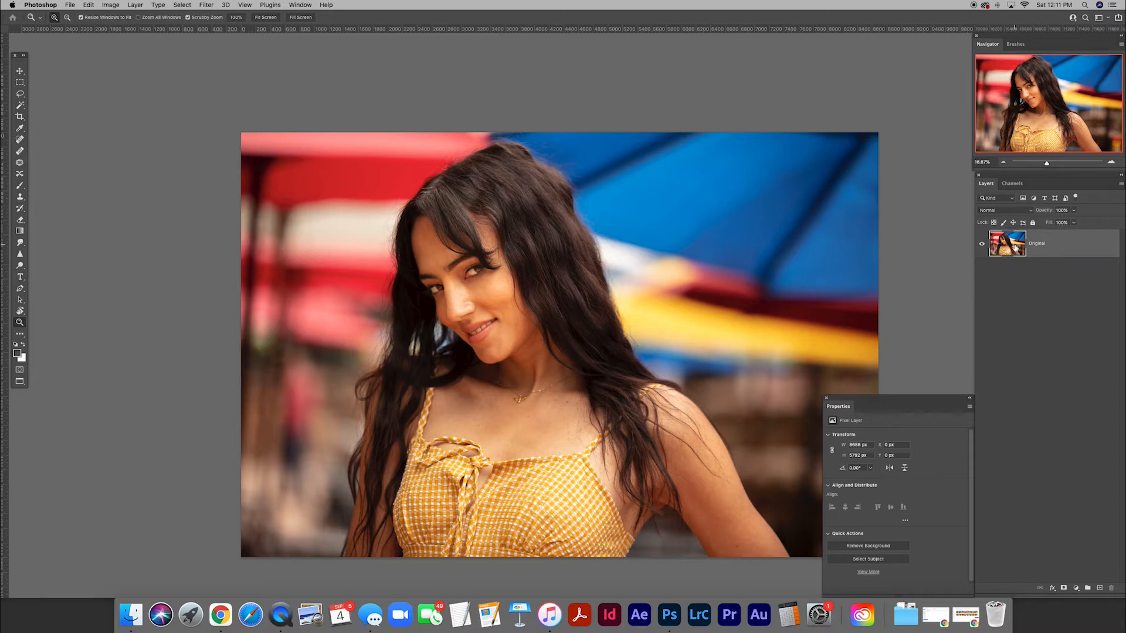
Duplicate the Original layer twice, naming the upper copy Texture and the lower copy Color.
key("super+j")
key("super+j")
double_click(1042, 243)
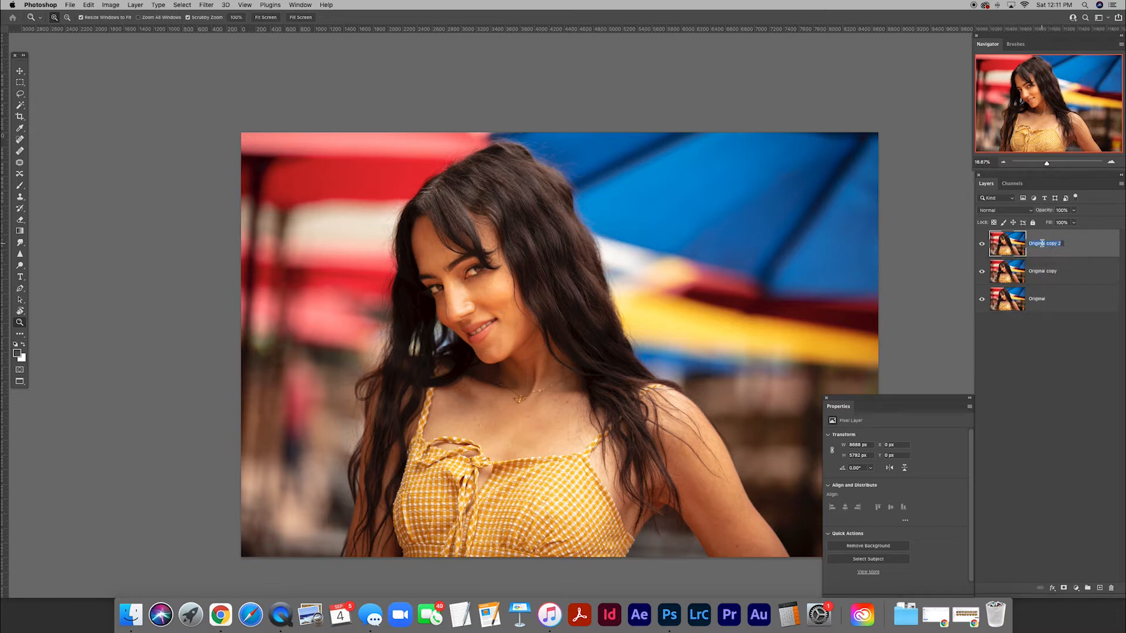
type("Texture")
key("Tab")
type("Color")
key("Return")
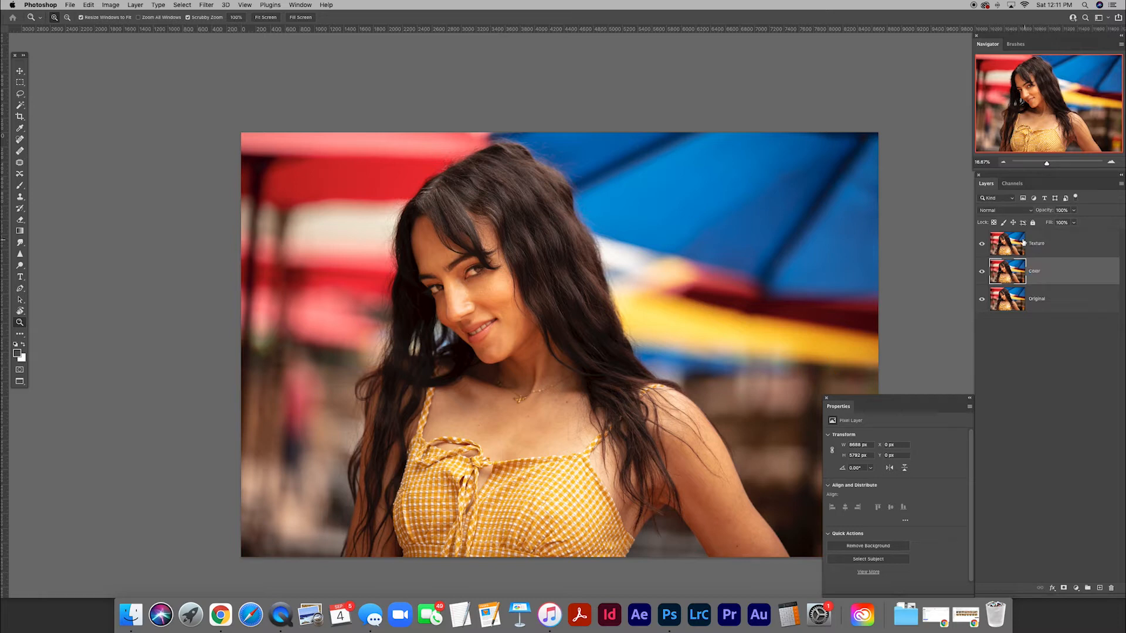
Hide the Texture layer and apply a Gaussian Blur with a radius of 14.8 pixels to the Color layer.
left_click(982, 245)
left_click_drag(565, 320, 552, 280)
key("super+plus")
scroll(551, 281, "left", 3)
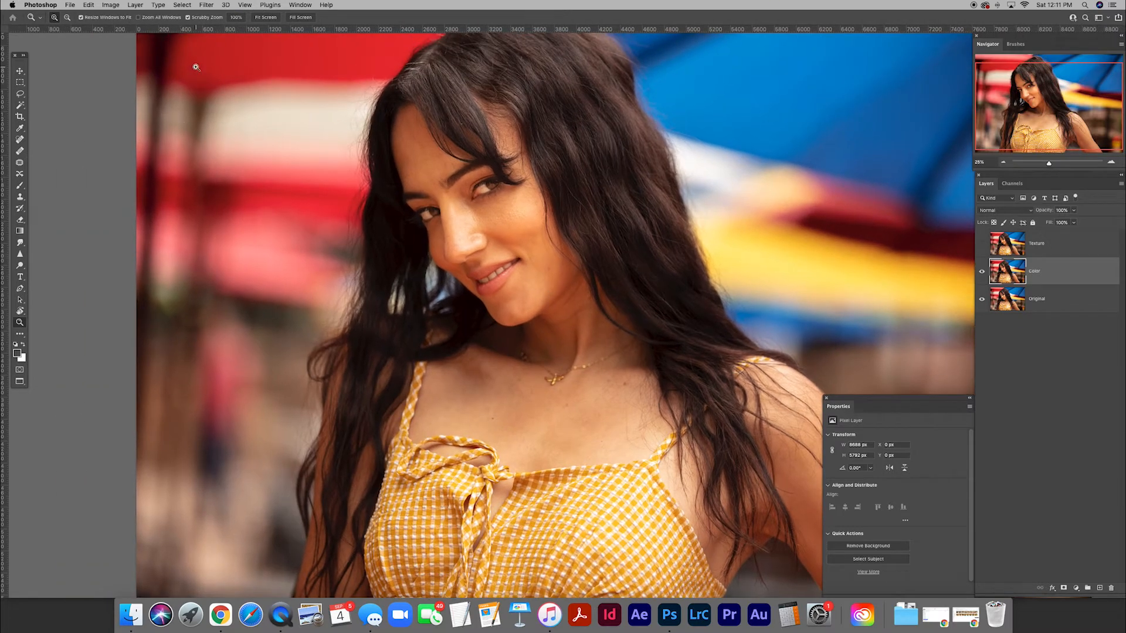
left_click(207, 5)
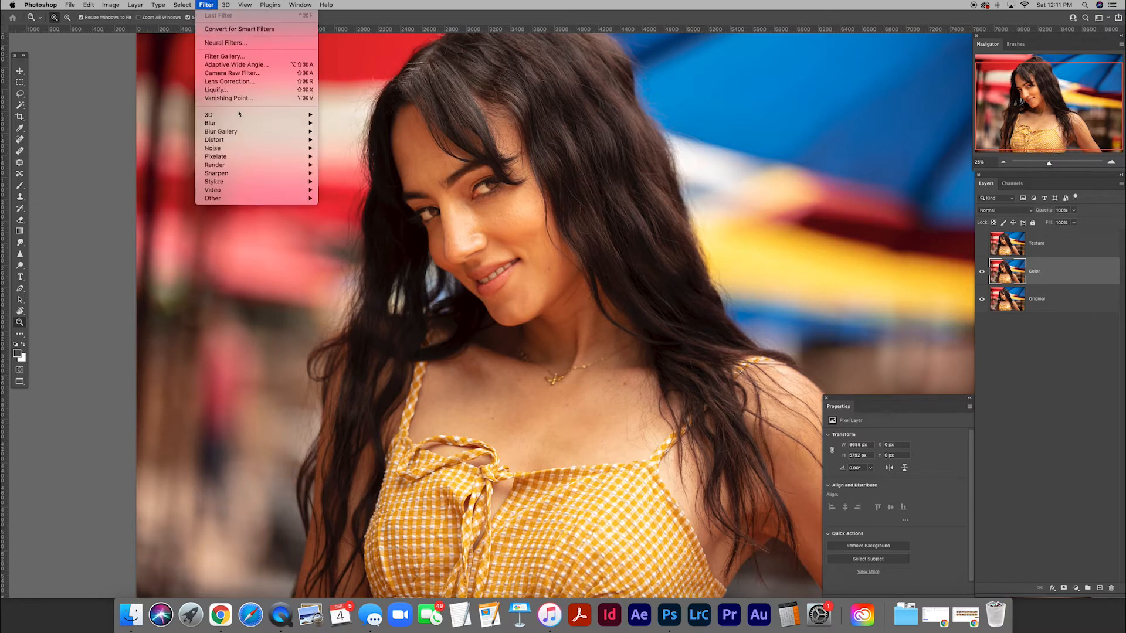
mouse_move(234, 124)
left_click(338, 157)
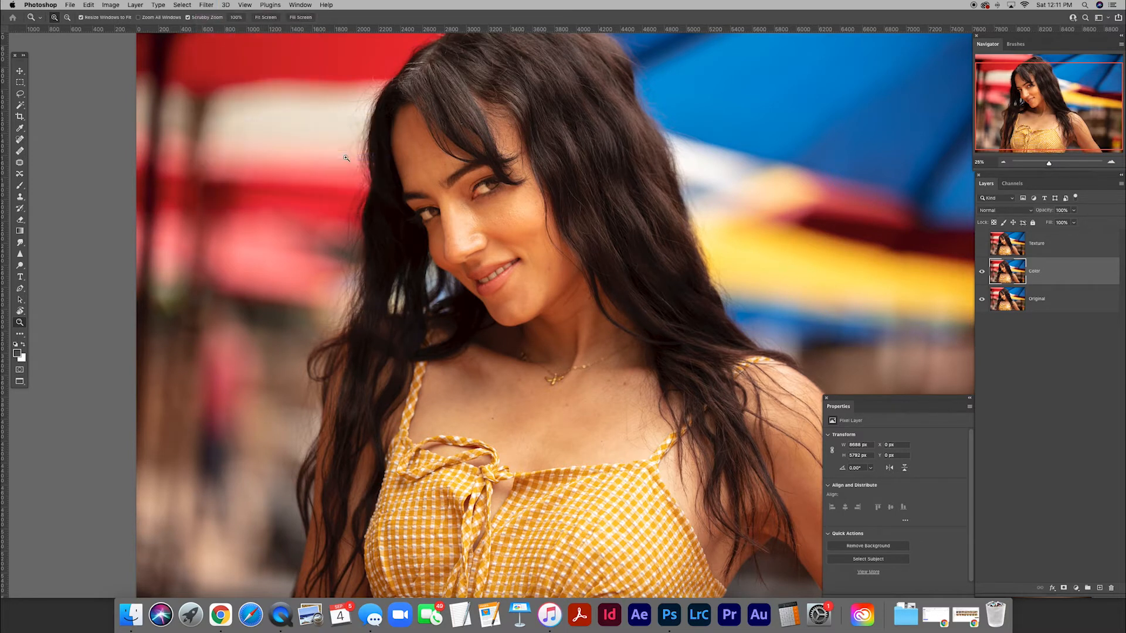
left_click_drag(470, 384, 364, 297)
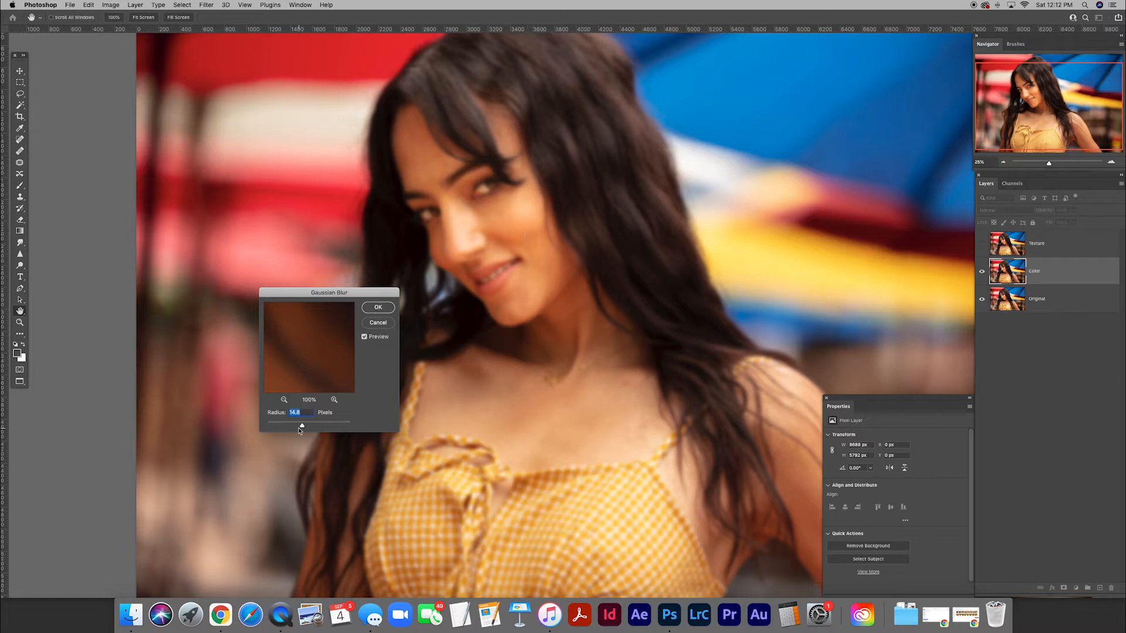
left_click_drag(302, 425, 330, 428)
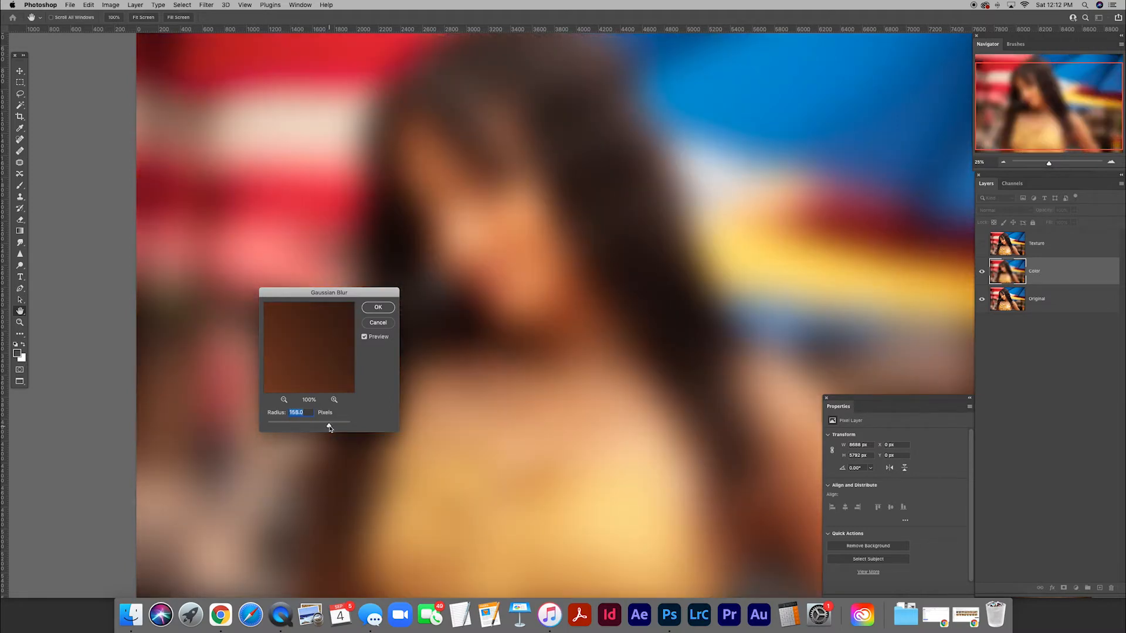
left_click_drag(329, 428, 303, 427)
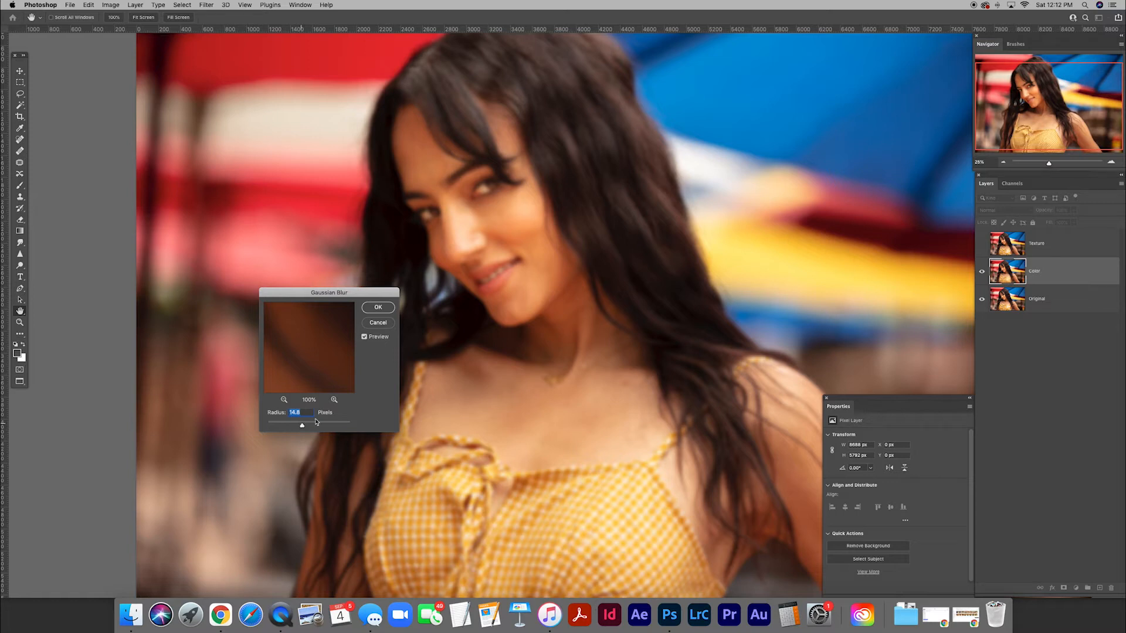
left_click(375, 309)
Show and select the Texture layer, and start Apply Image on it with the Color layer as the source.
left_click(982, 245)
left_click(1006, 246)
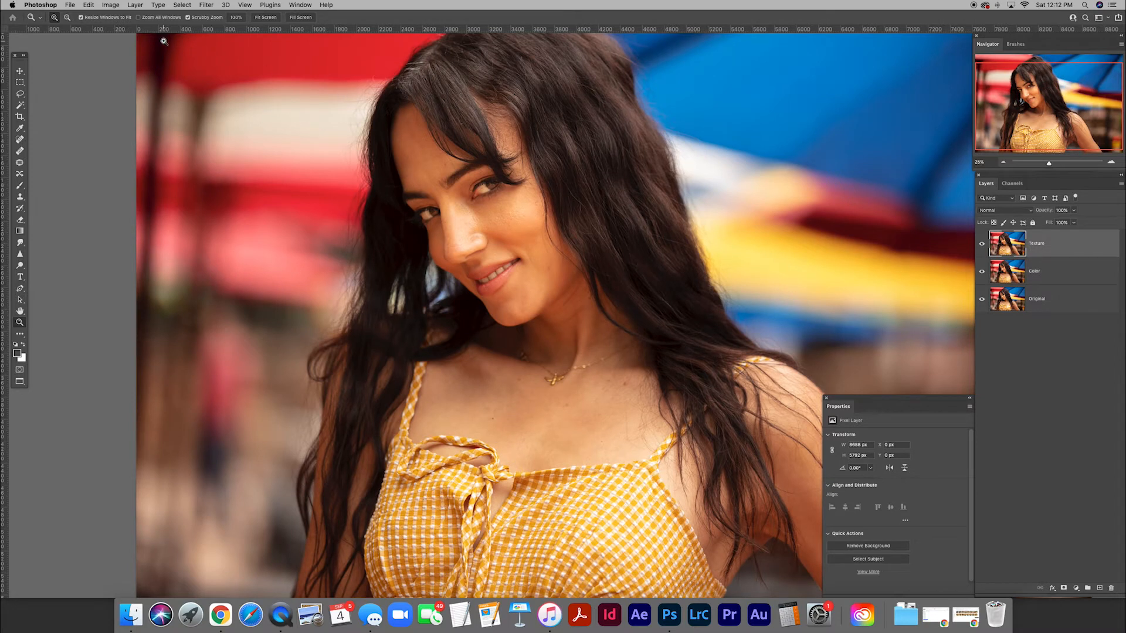
left_click(117, 6)
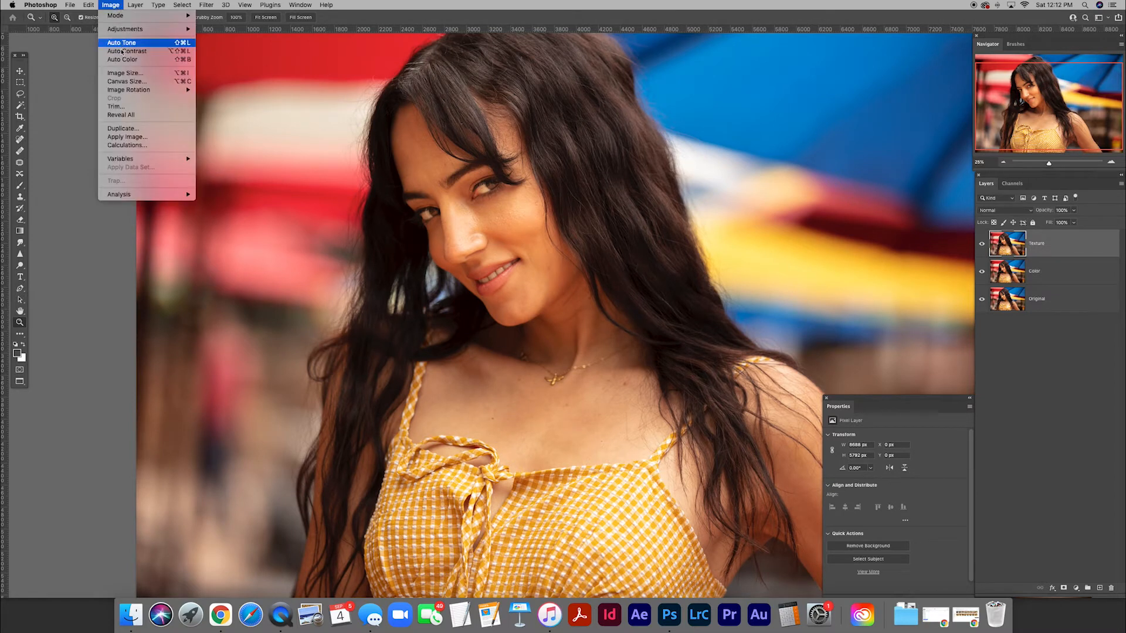
mouse_move(123, 91)
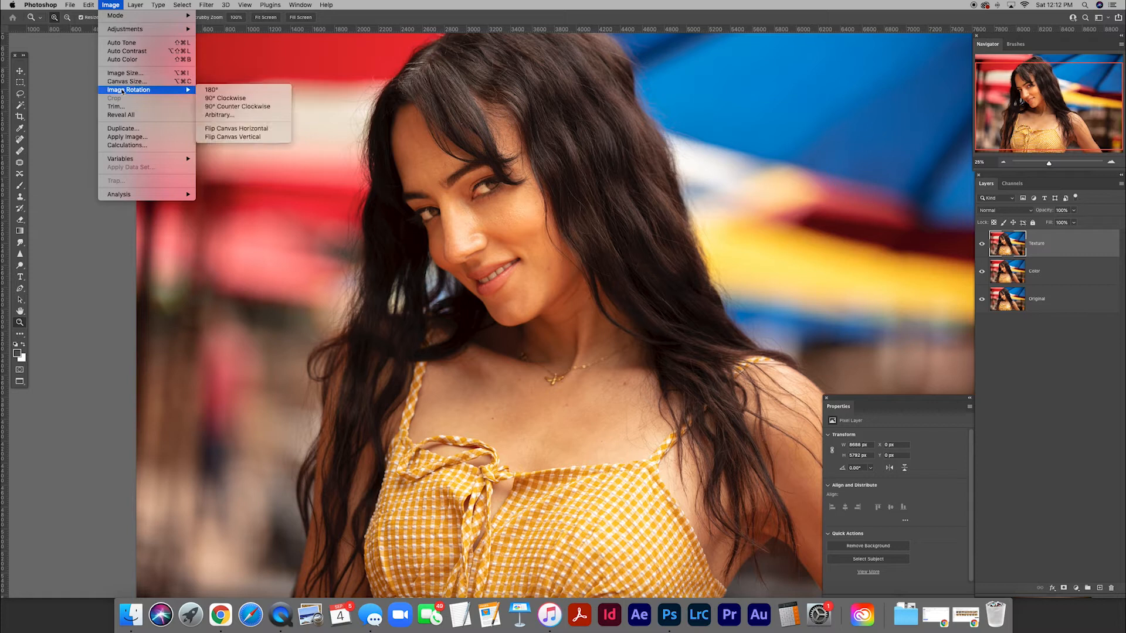
left_click(129, 137)
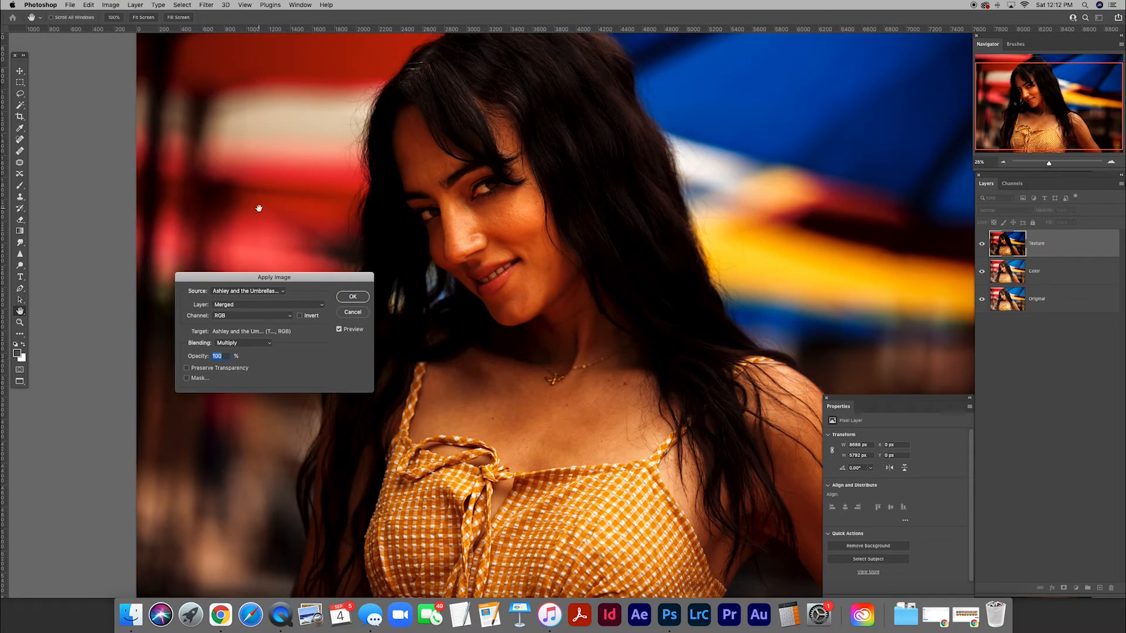
left_click_drag(318, 277, 334, 275)
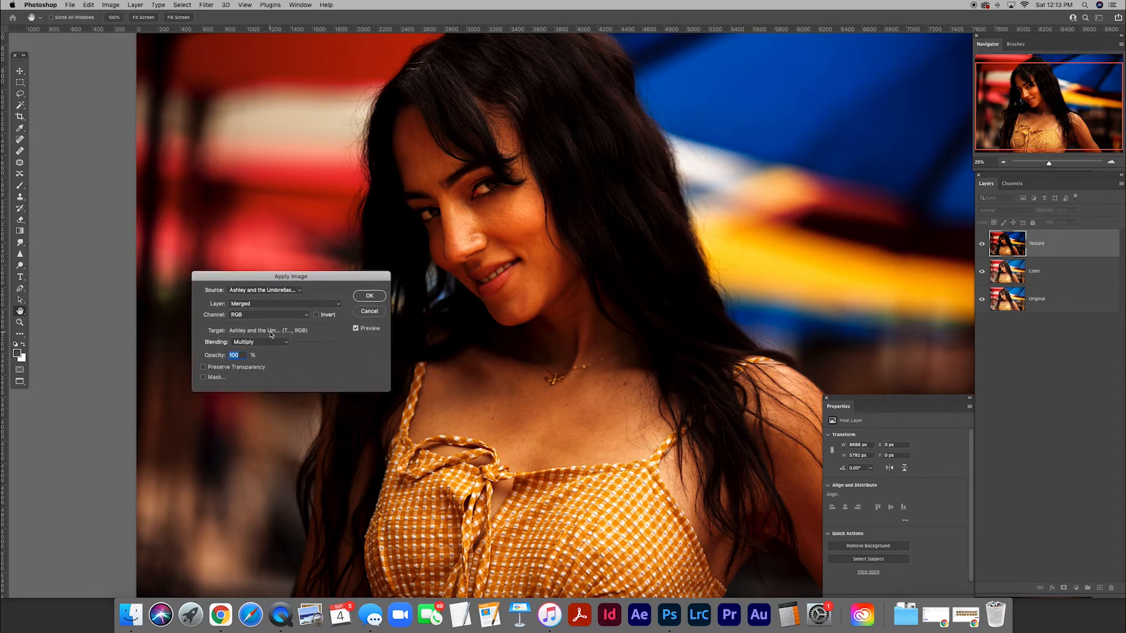
left_click(337, 304)
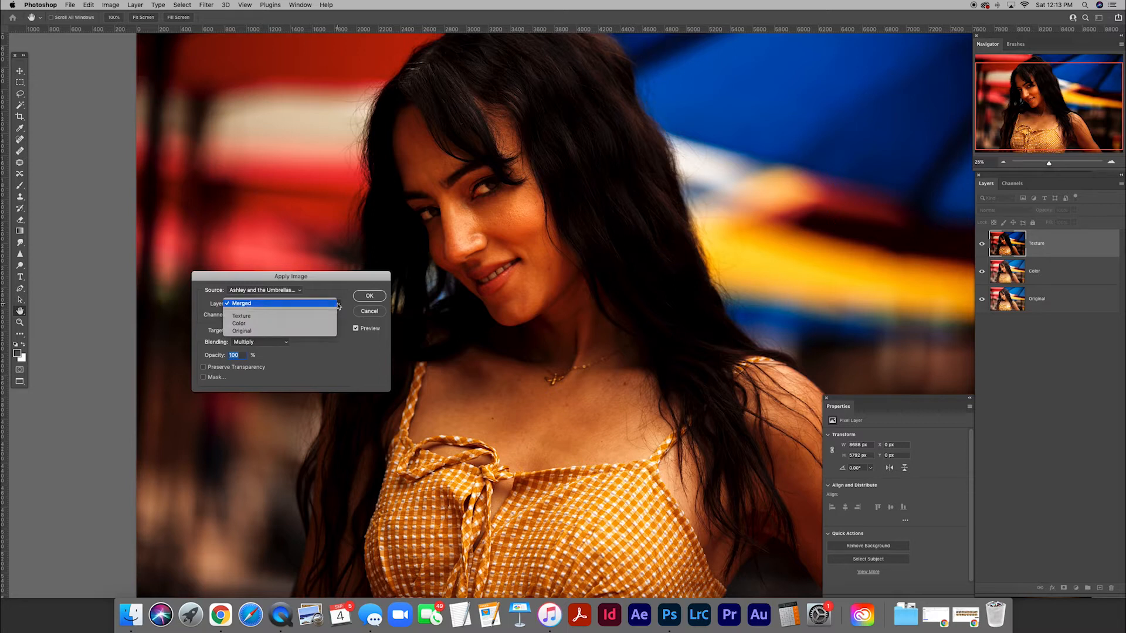
left_click(238, 324)
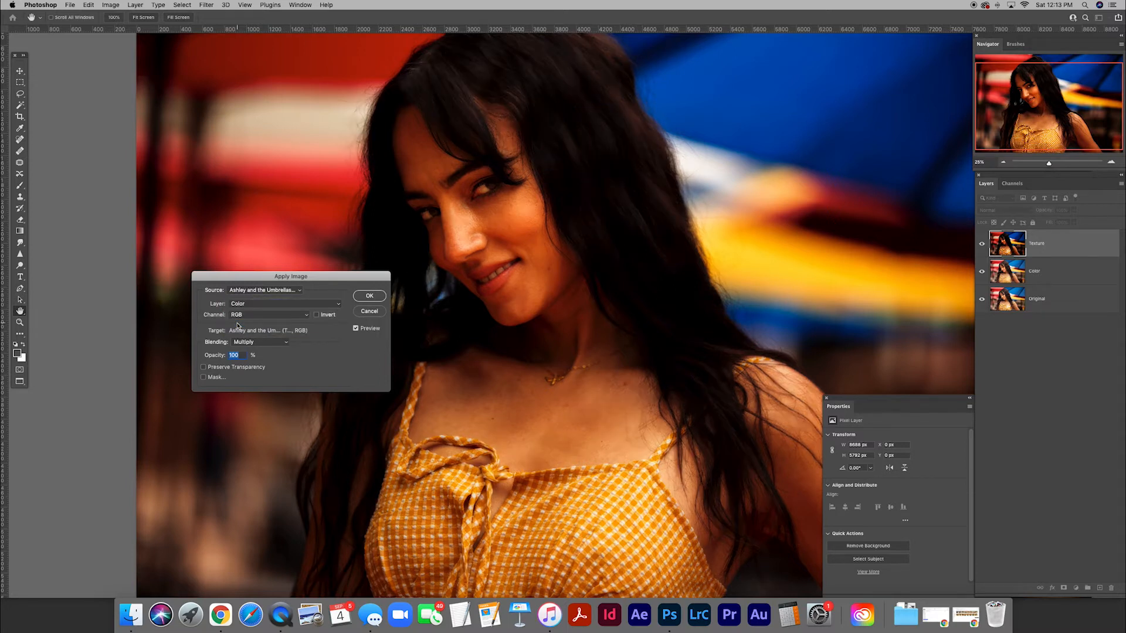
Complete Apply Image with Subtract blending, scale 2 and offset 128, and set the Texture layer's blend mode to Linear Light.
left_click(286, 342)
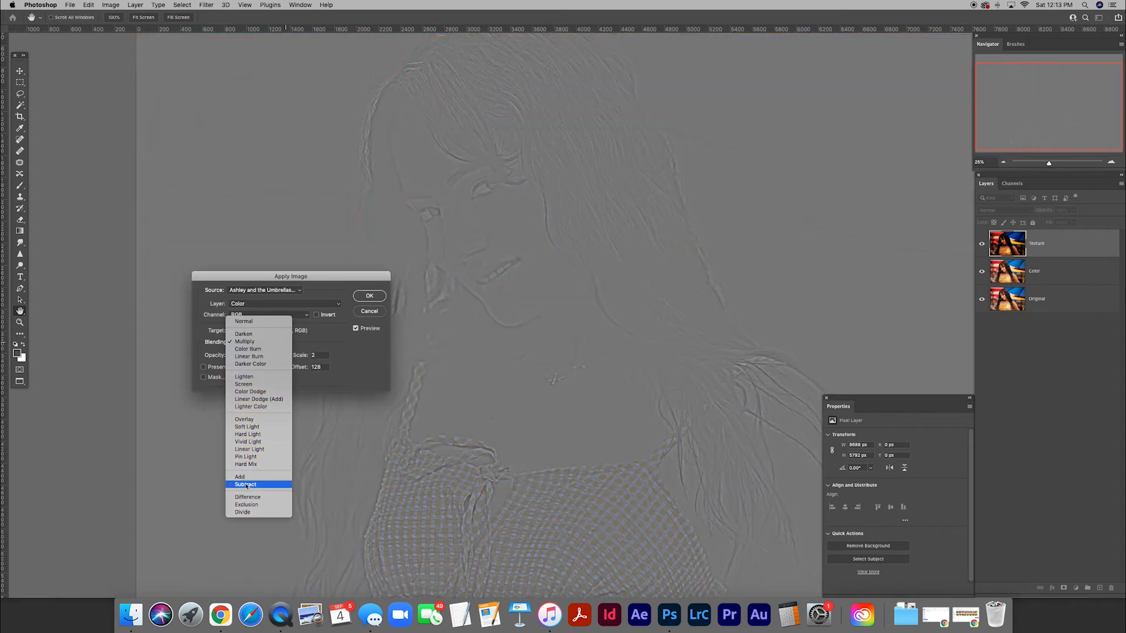
left_click(245, 485)
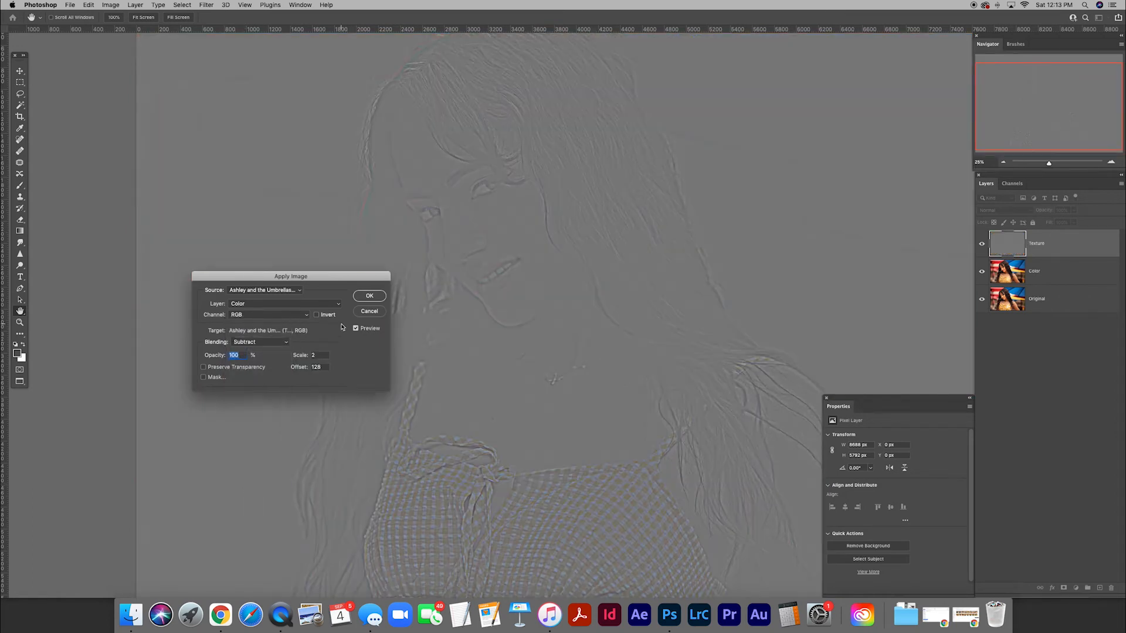
left_click_drag(342, 279, 324, 254)
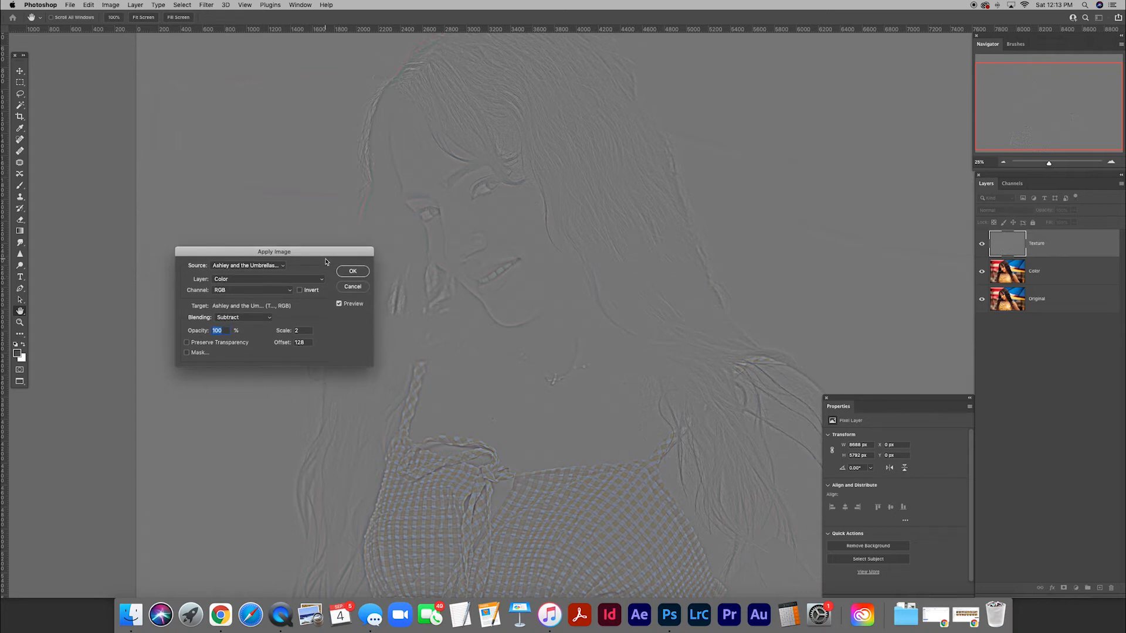
left_click_drag(328, 253, 315, 240)
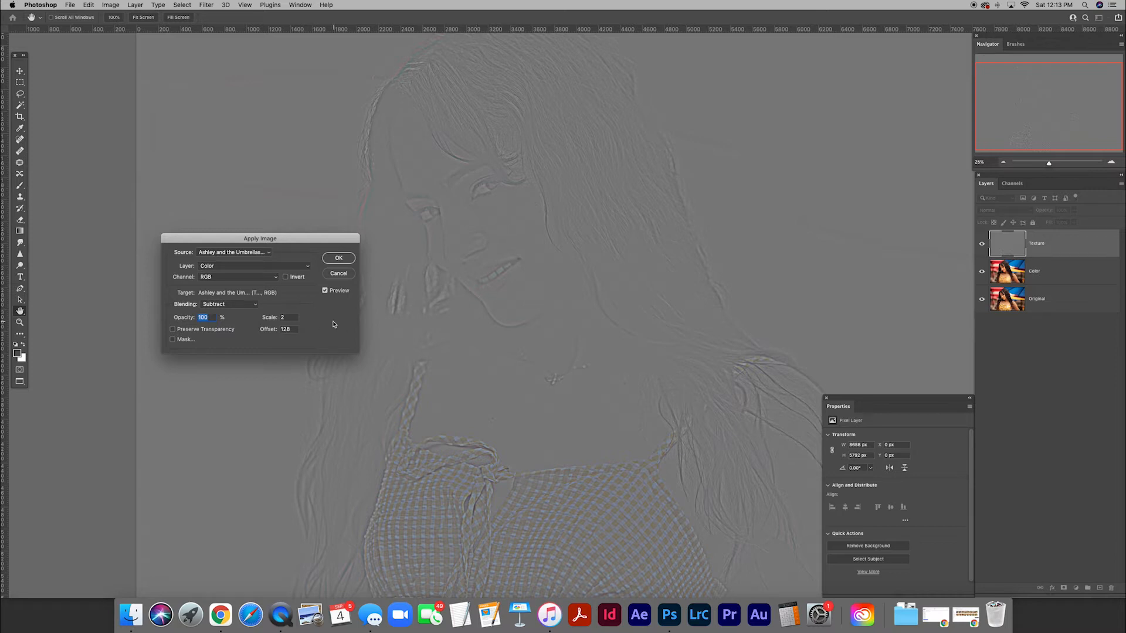
left_click_drag(302, 241, 335, 254)
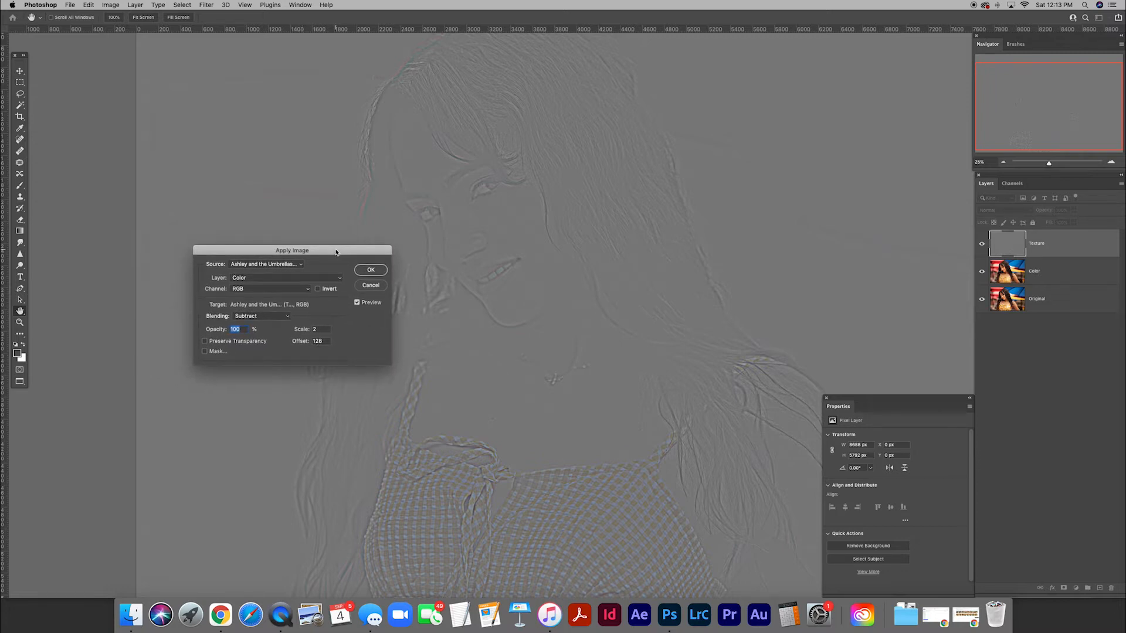
left_click(371, 270)
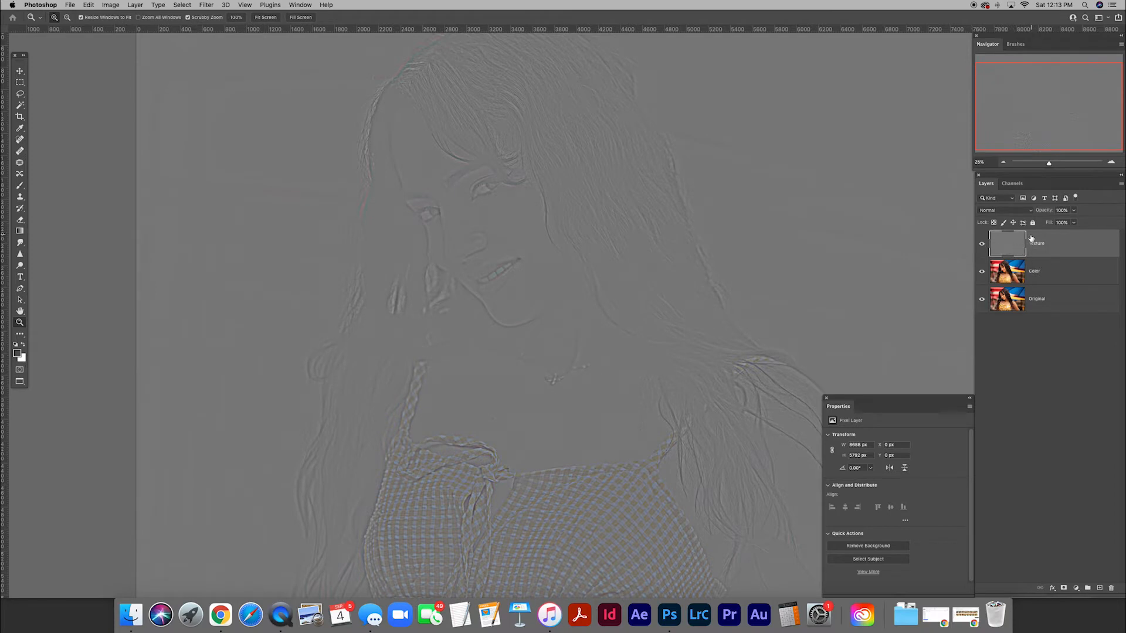
left_click(1031, 211)
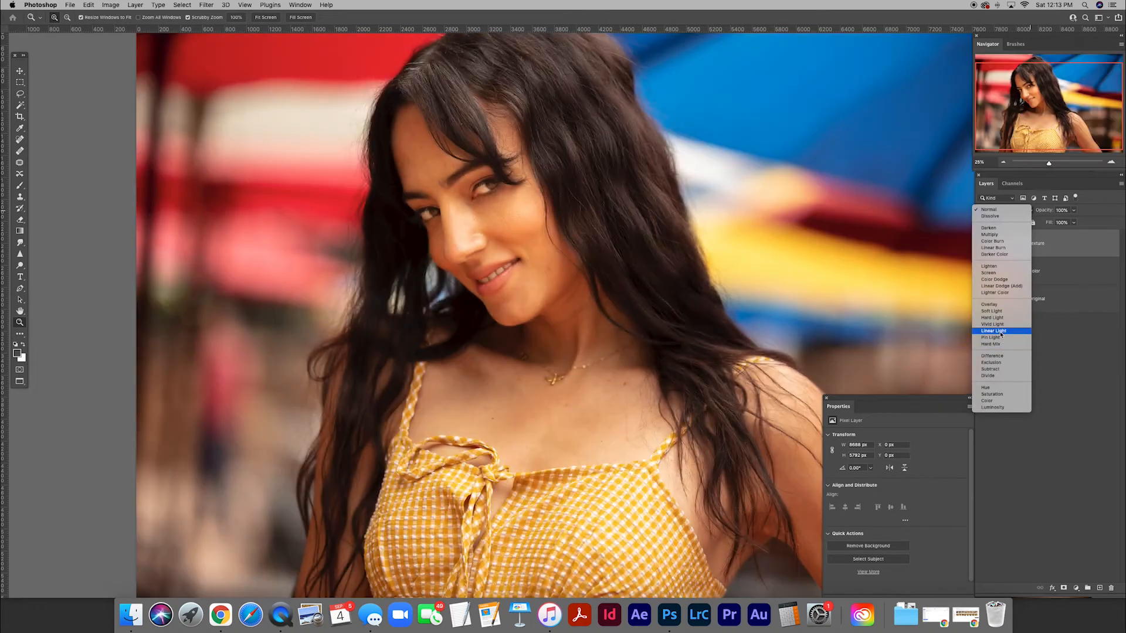
left_click(1001, 333)
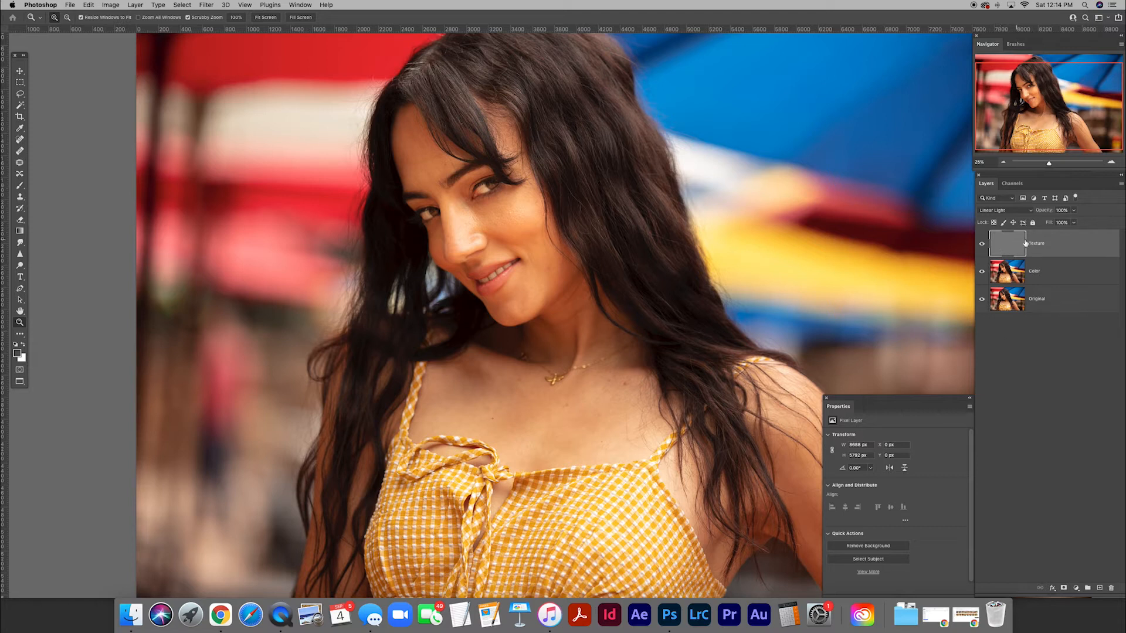
Select the Color layer and outline the cheek area beneath the eye and beside the nose with the Lasso tool.
left_click(1015, 279)
left_click(499, 241)
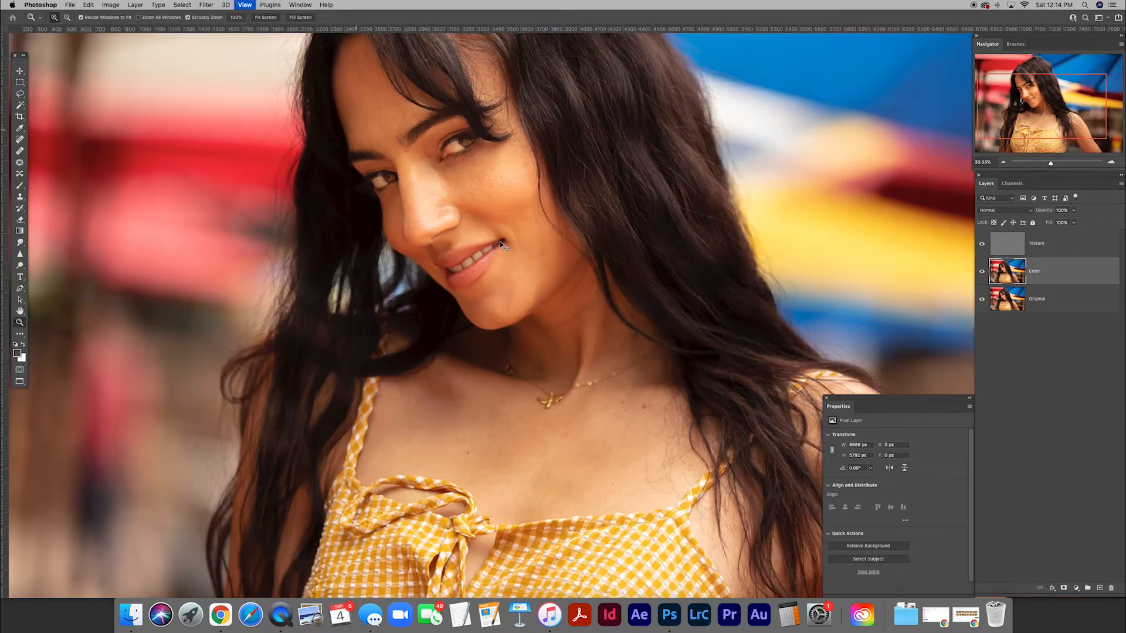
left_click_drag(443, 178, 490, 284)
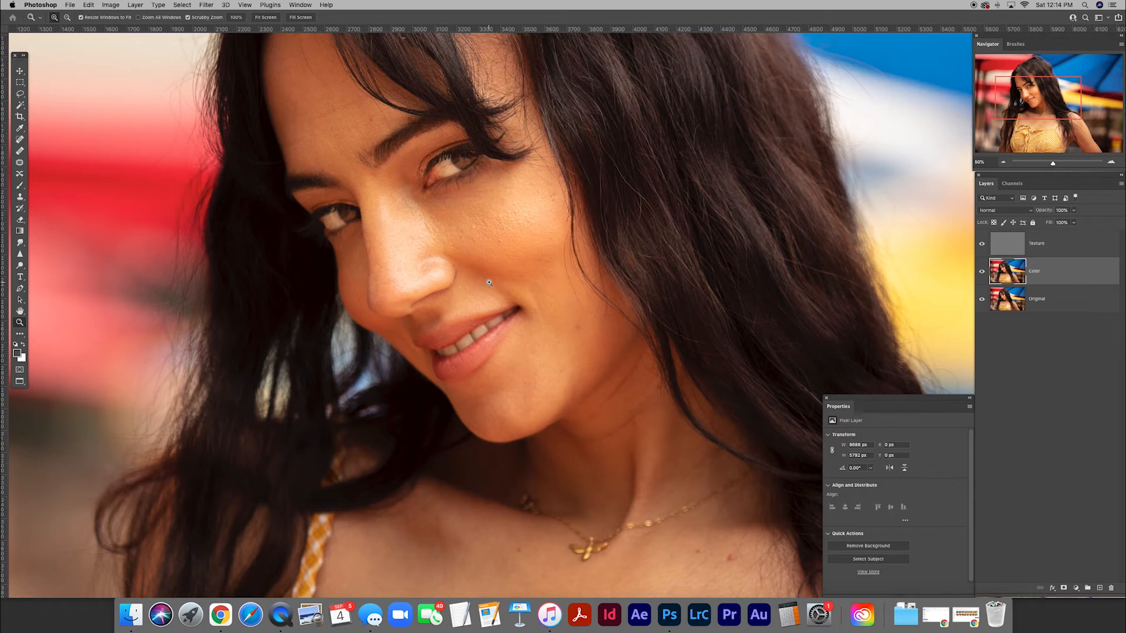
left_click(21, 94)
mouse_move(523, 175)
left_mouse_down()
mouse_move(401, 203)
mouse_move(392, 237)
mouse_move(538, 279)
mouse_move(560, 239)
mouse_move(559, 196)
mouse_move(524, 175)
left_mouse_up()
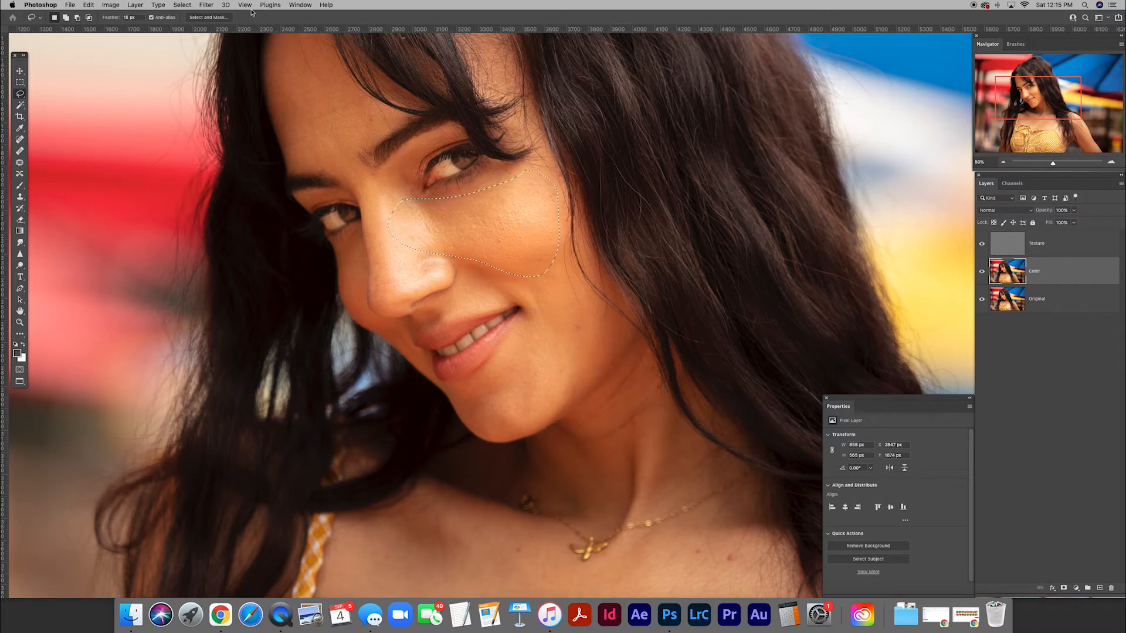
Apply a Gaussian Blur with a radius of 27.5 pixels to the selected cheek area, comparing it with and without preview.
left_click(206, 5)
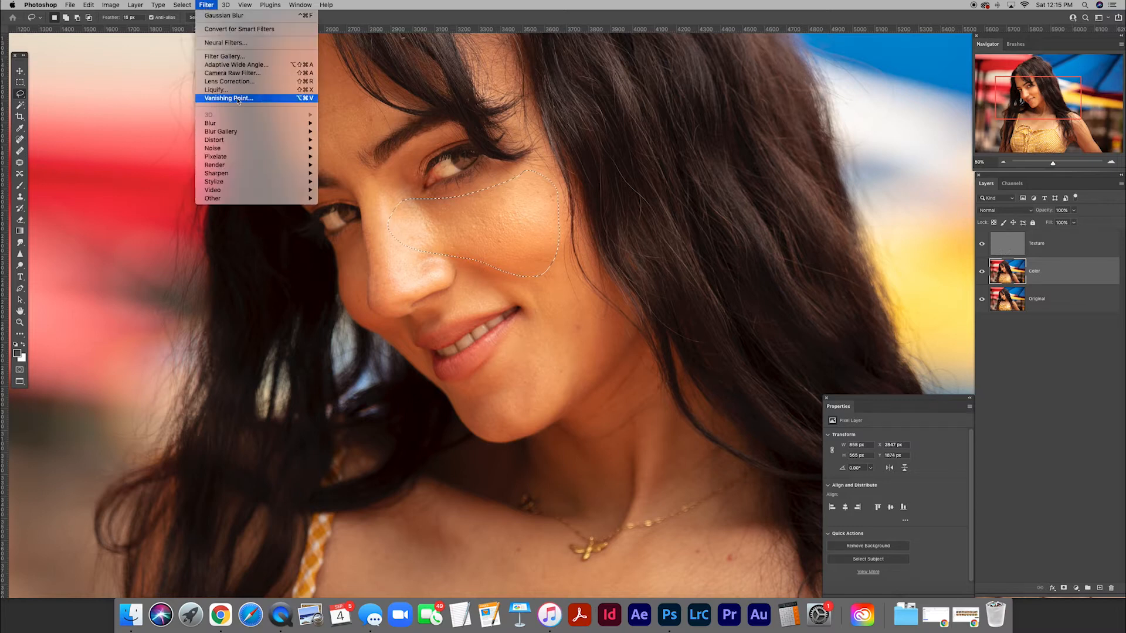
mouse_move(254, 123)
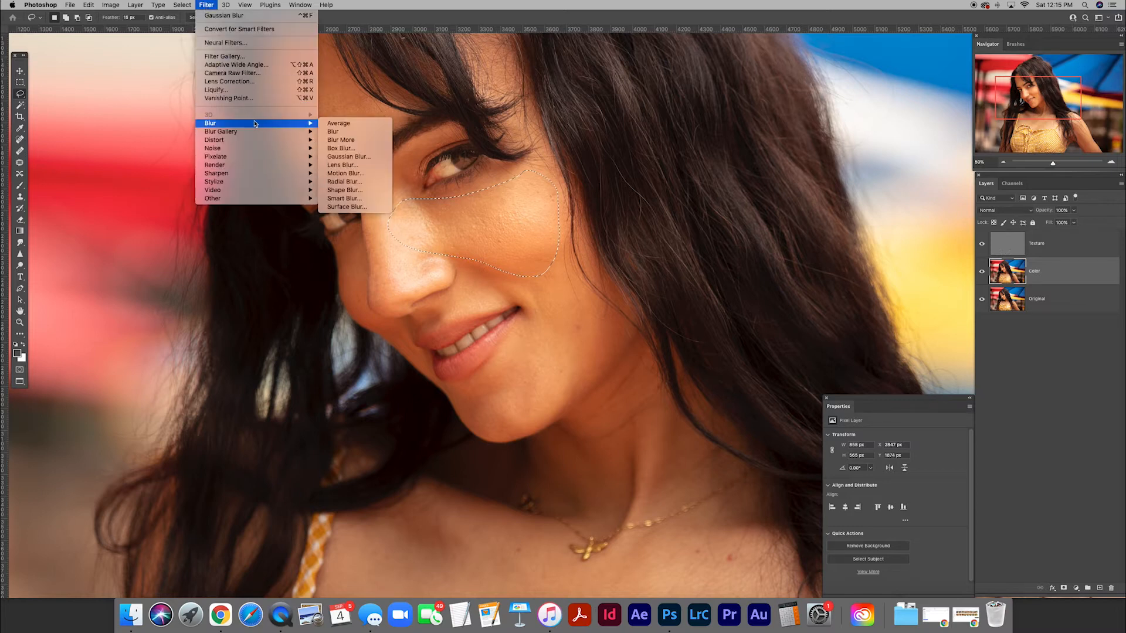
left_click(347, 157)
left_click_drag(333, 298, 315, 278)
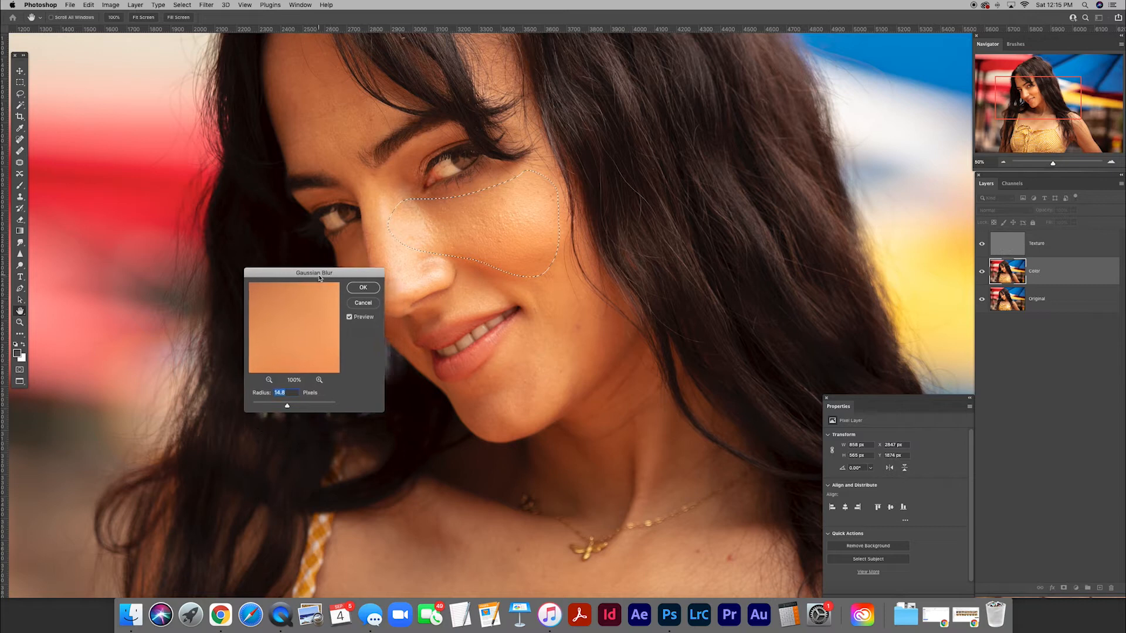
left_click_drag(290, 407, 312, 408)
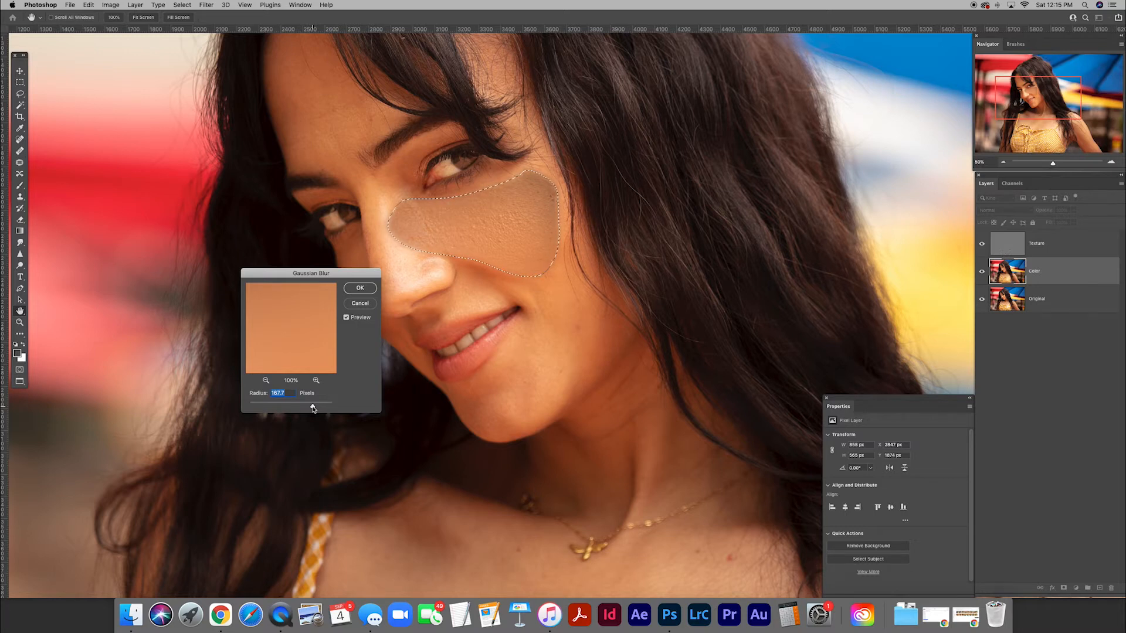
left_click_drag(313, 409, 290, 409)
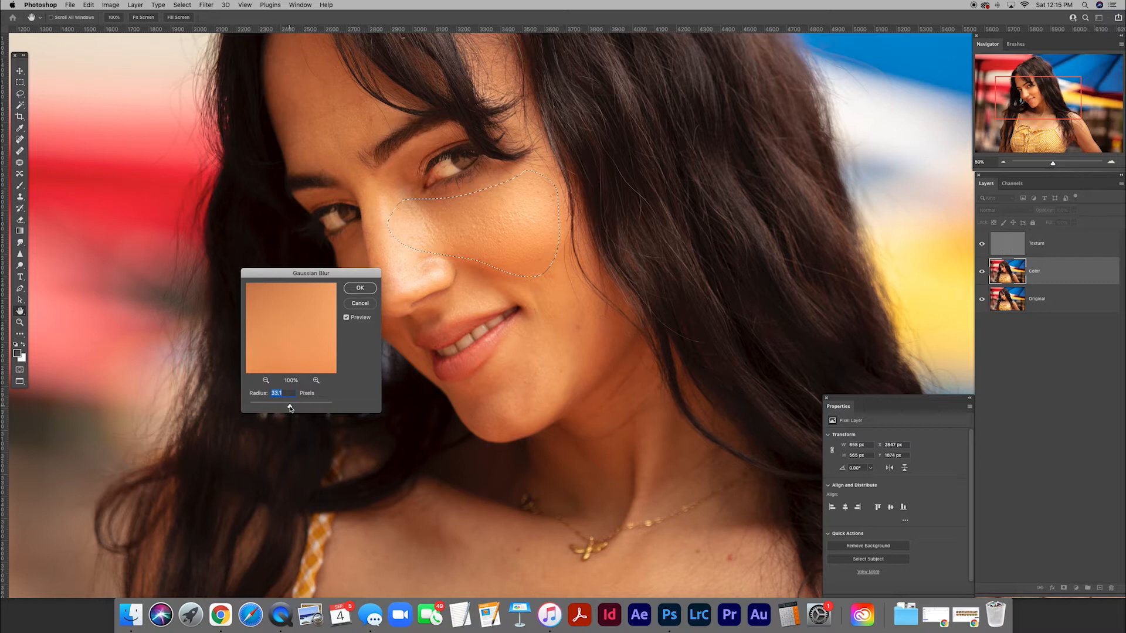
left_click_drag(288, 409, 287, 409)
left_click(346, 319)
left_click(346, 318)
left_click(347, 319)
left_click(347, 318)
left_click(360, 288)
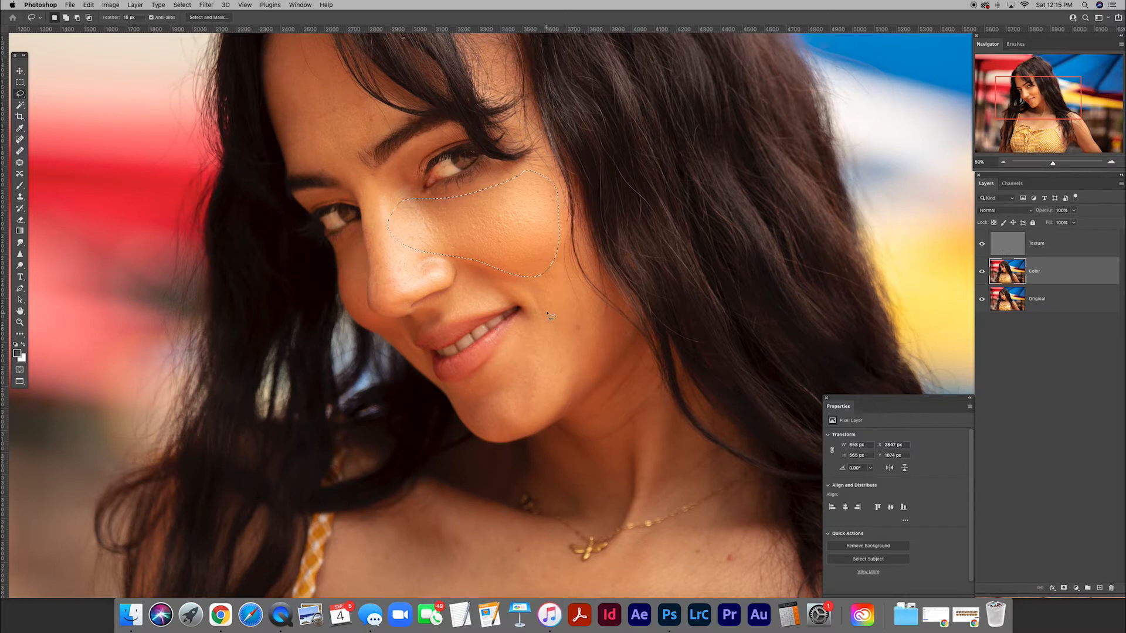
Replace the selection with a lasso around the chin and lower cheek, and apply a Gaussian Blur with a radius of 19 pixels.
key("super+d")
mouse_move(541, 301)
left_mouse_down()
mouse_move(515, 346)
mouse_move(461, 390)
mouse_move(487, 427)
mouse_move(536, 418)
mouse_move(601, 355)
mouse_move(600, 332)
mouse_move(550, 278)
left_mouse_up()
left_click(206, 4)
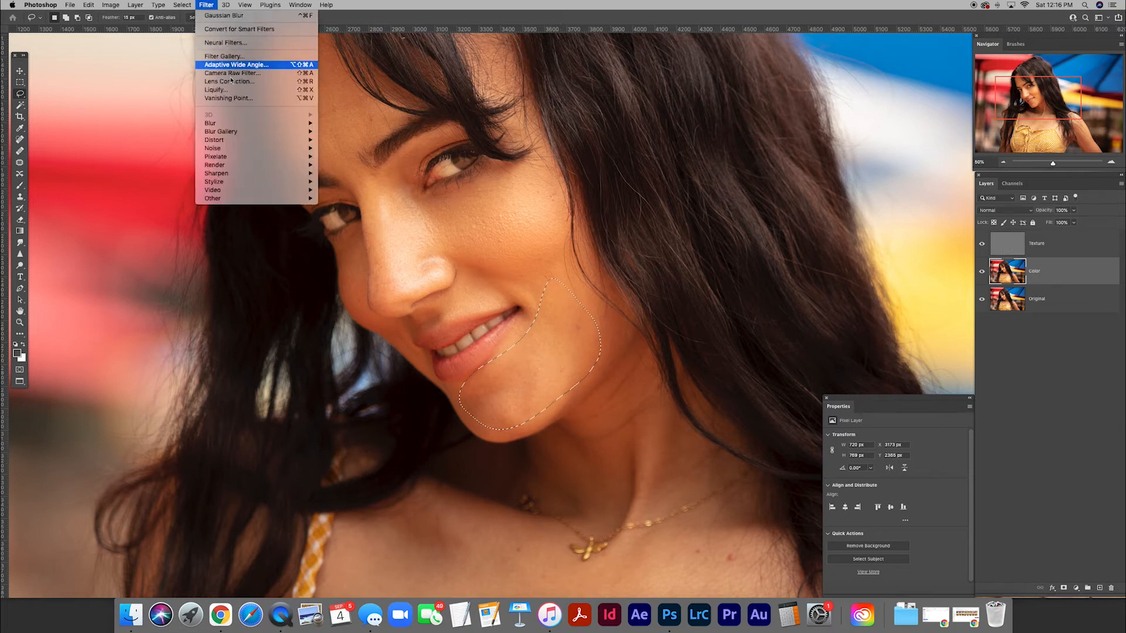
mouse_move(253, 124)
left_click(348, 171)
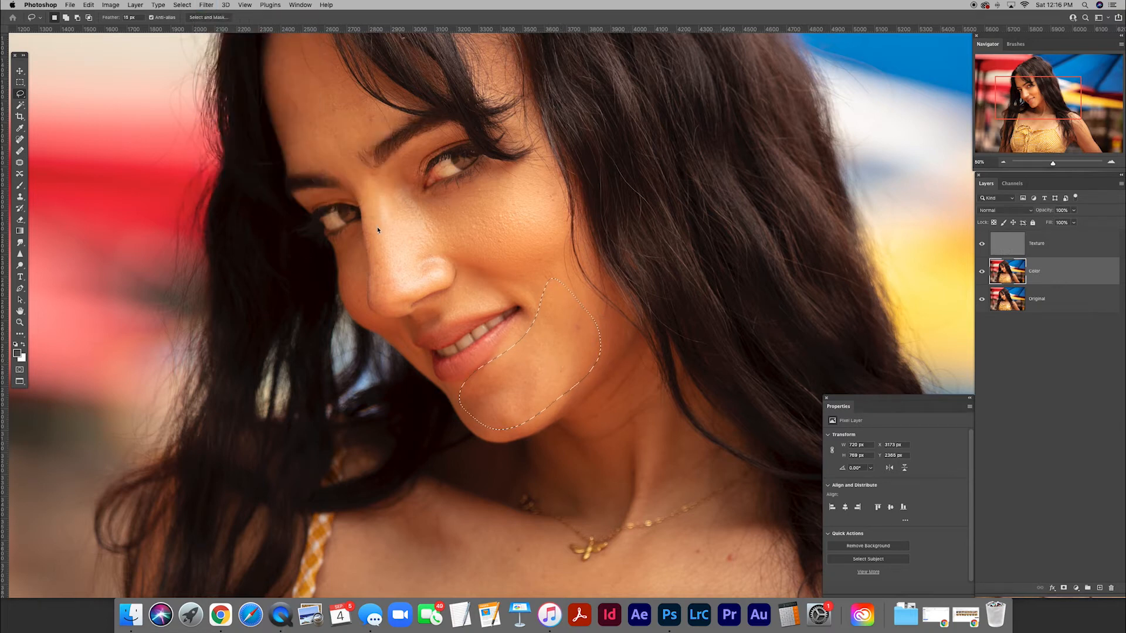
left_click_drag(337, 274, 383, 338)
left_click(392, 383)
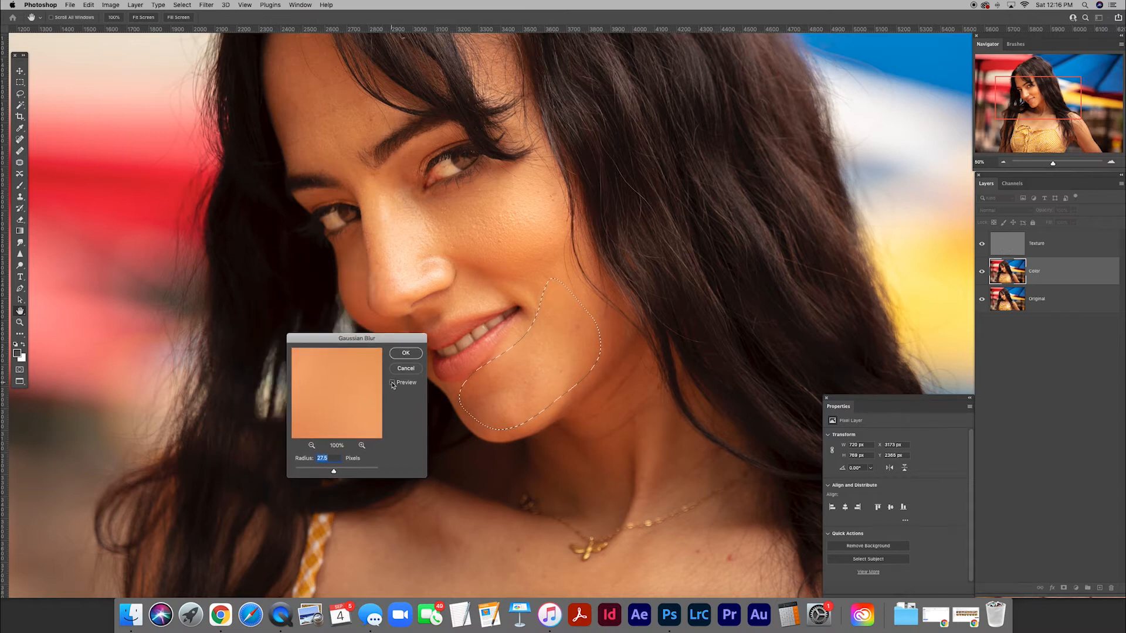
left_click(393, 383)
left_click(392, 383)
left_click_drag(334, 472, 331, 473)
left_click(406, 355)
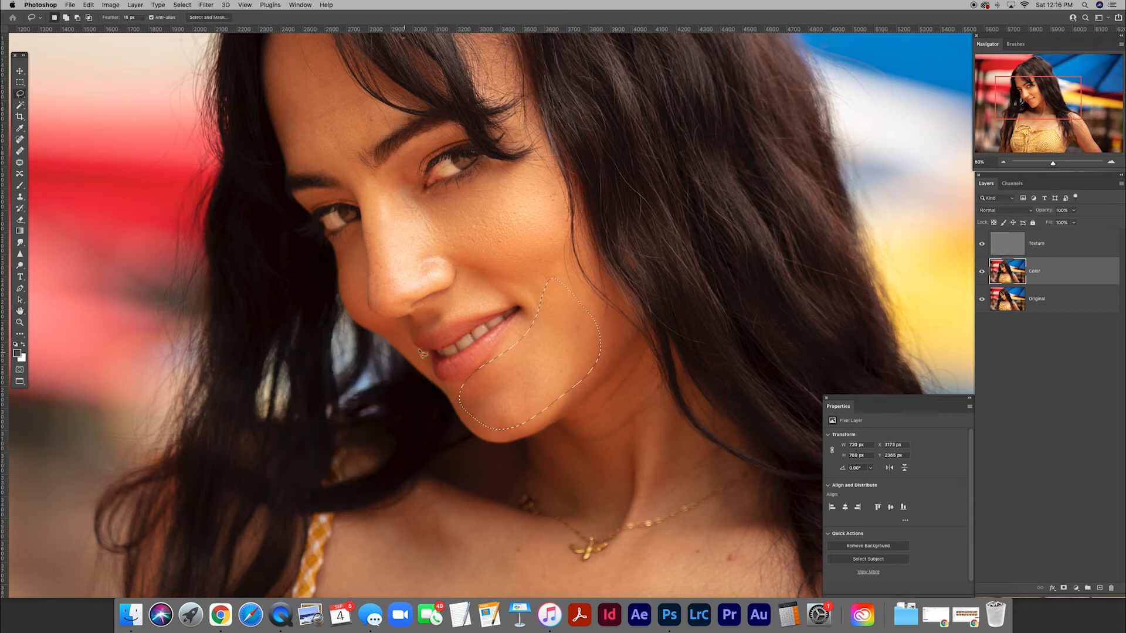
Lasso the bridge and tip of the nose, apply a Gaussian Blur with a radius of 19 pixels, and deselect.
mouse_move(397, 176)
left_mouse_down()
mouse_move(371, 214)
mouse_move(381, 271)
mouse_move(391, 289)
mouse_move(422, 289)
mouse_move(447, 275)
mouse_move(445, 214)
mouse_move(399, 177)
mouse_move(399, 207)
left_mouse_up()
left_click(206, 5)
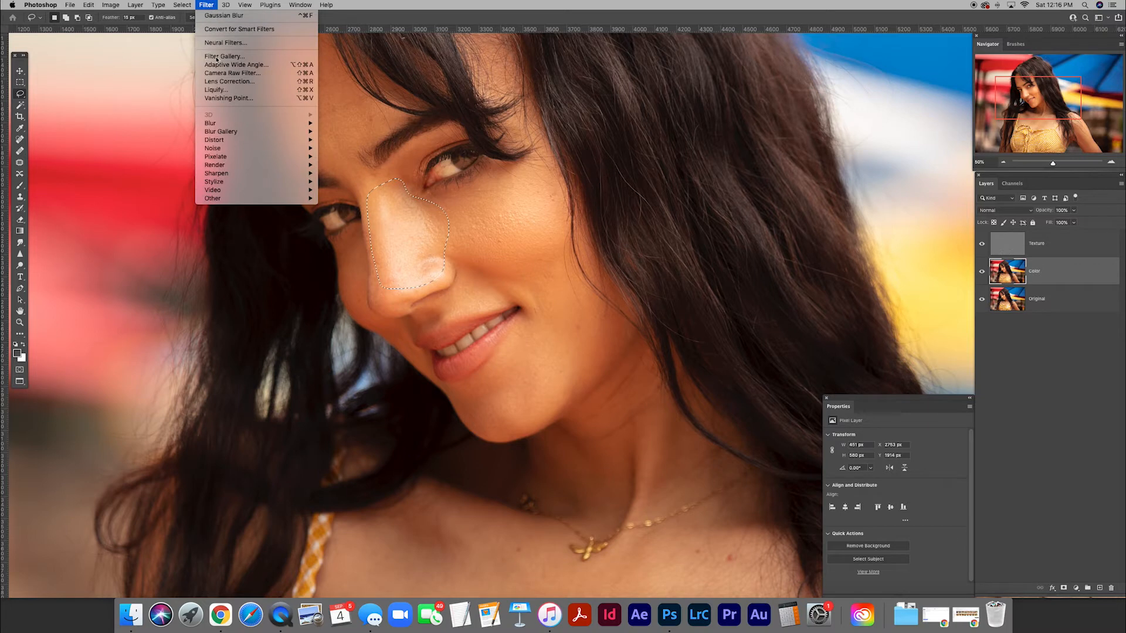
mouse_move(251, 124)
left_click(347, 156)
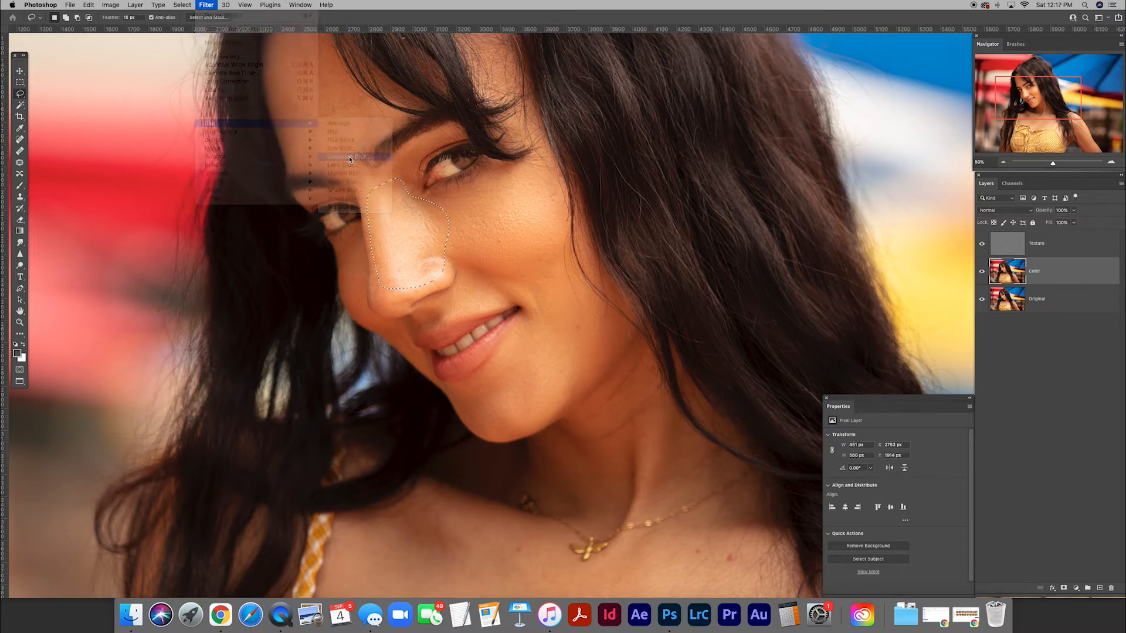
left_click_drag(378, 342, 295, 258)
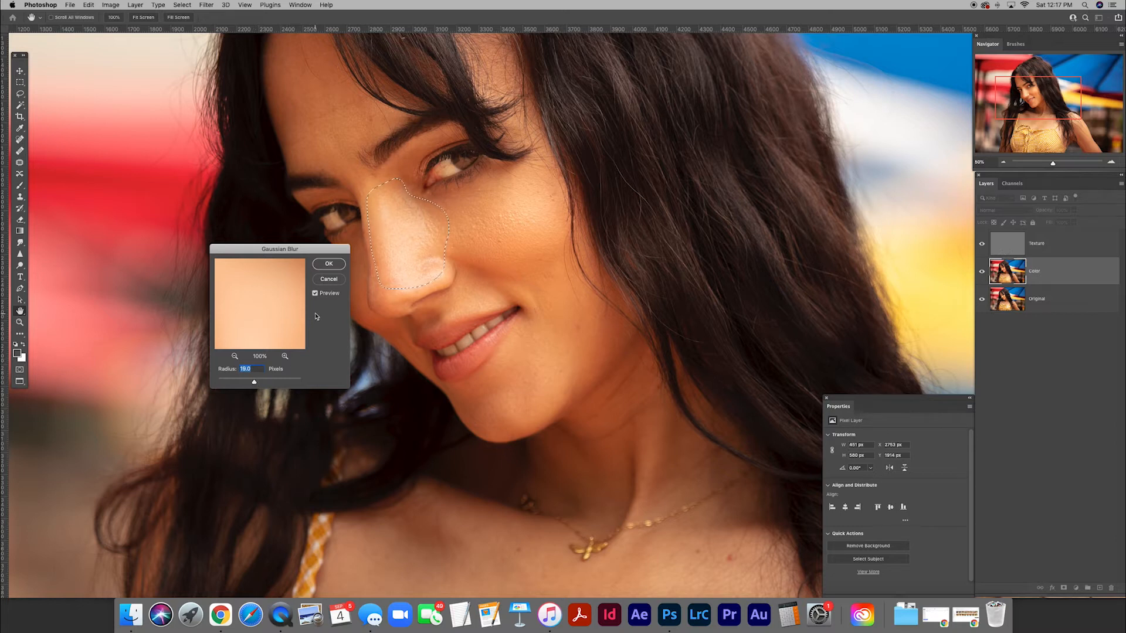
left_click(316, 294)
left_click(329, 264)
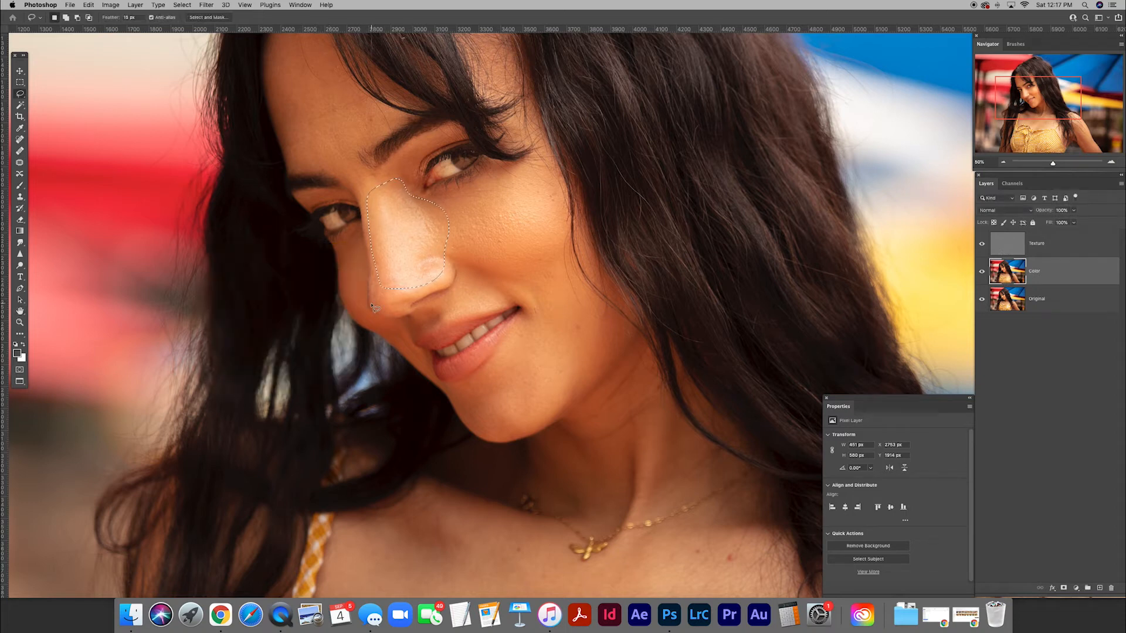
key("super+d")
Lasso the open part of the forehead above the eyebrow, apply a Gaussian Blur with a radius of 19 pixels, and deselect.
scroll(503, 252, "up", 5)
scroll(503, 252, "left", 5)
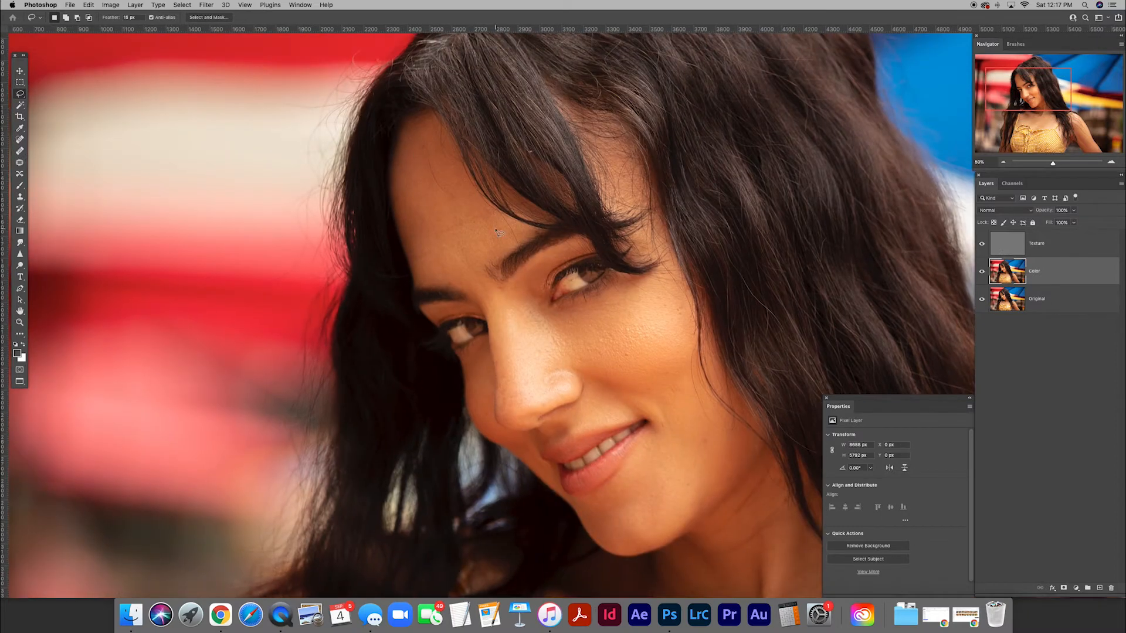
mouse_move(414, 129)
left_mouse_down()
mouse_move(403, 244)
mouse_move(428, 280)
mouse_move(459, 276)
mouse_move(486, 254)
mouse_move(484, 216)
mouse_move(418, 123)
left_mouse_up()
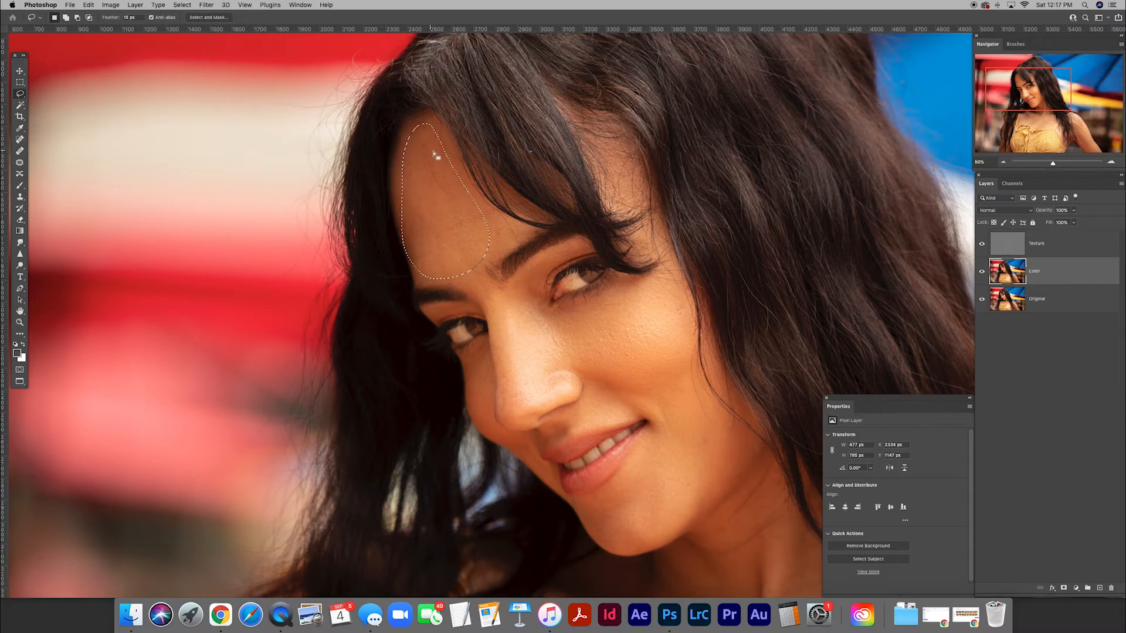
left_click(206, 4)
mouse_move(264, 123)
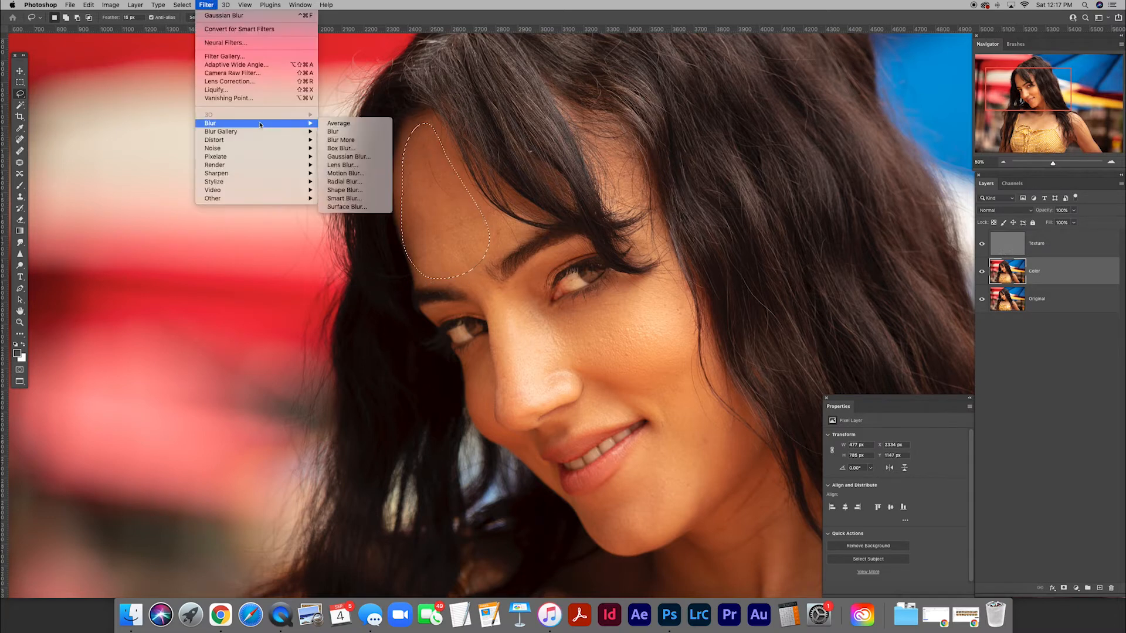
left_click(337, 156)
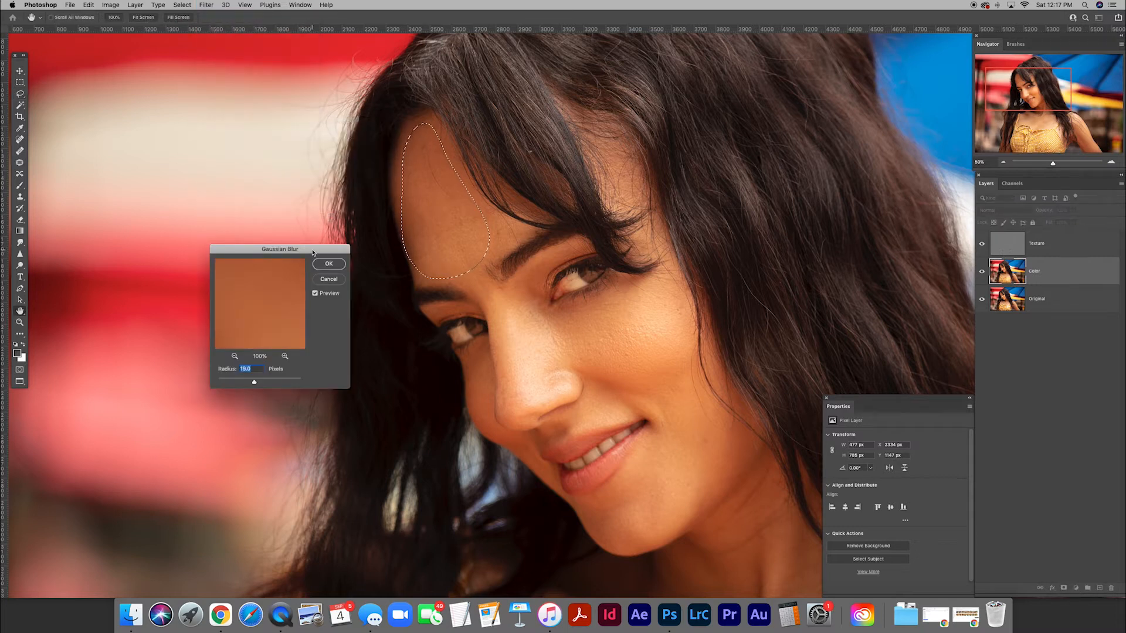
left_click(338, 256)
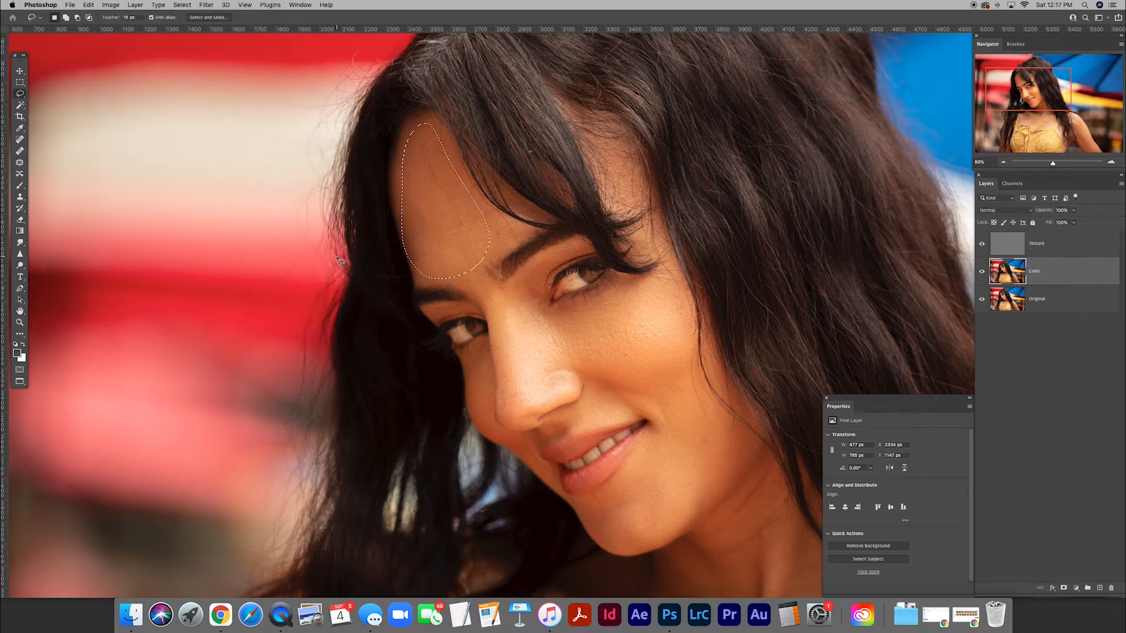
key("super+d")
Select the Texture layer and set the Clone Stamp tool to sample the Current Layer only.
scroll(504, 376, "down", 3)
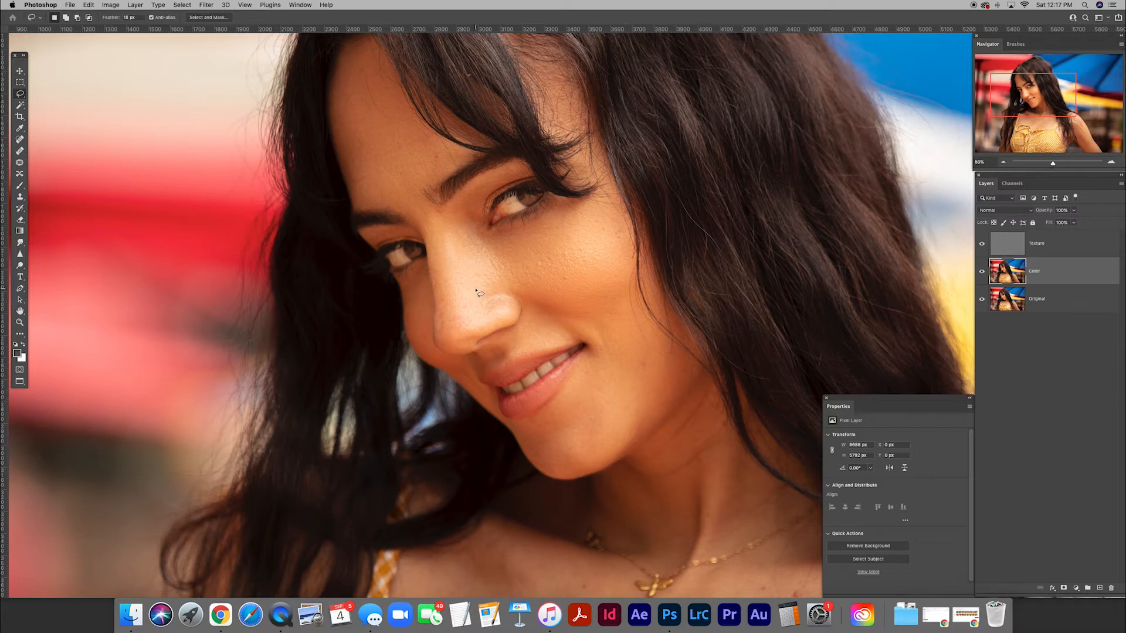
left_click(1012, 243)
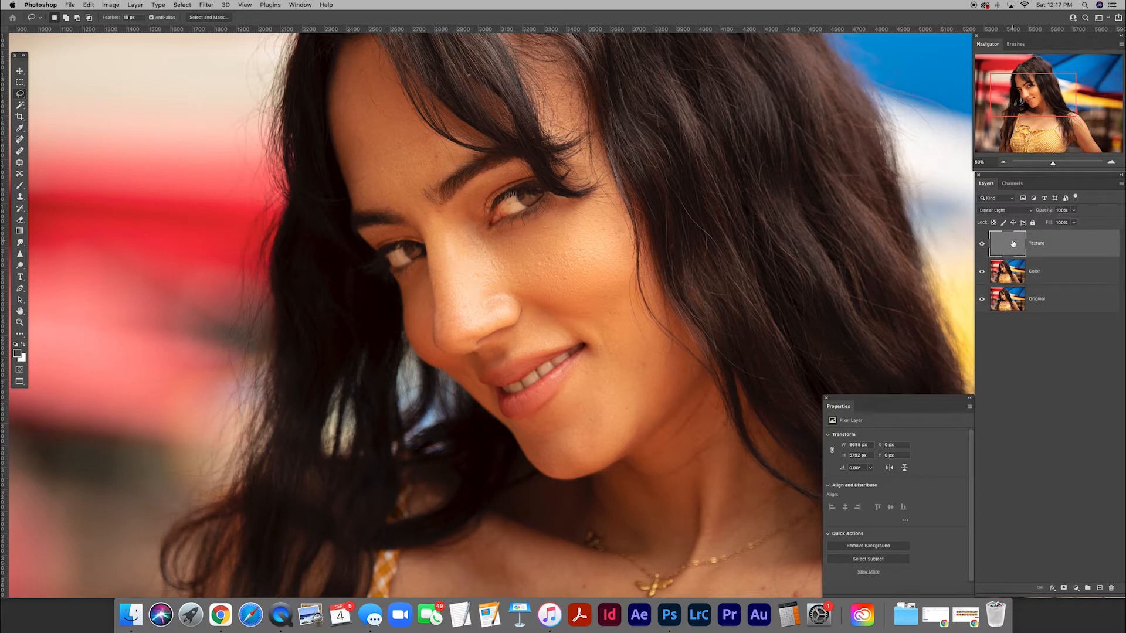
key("s")
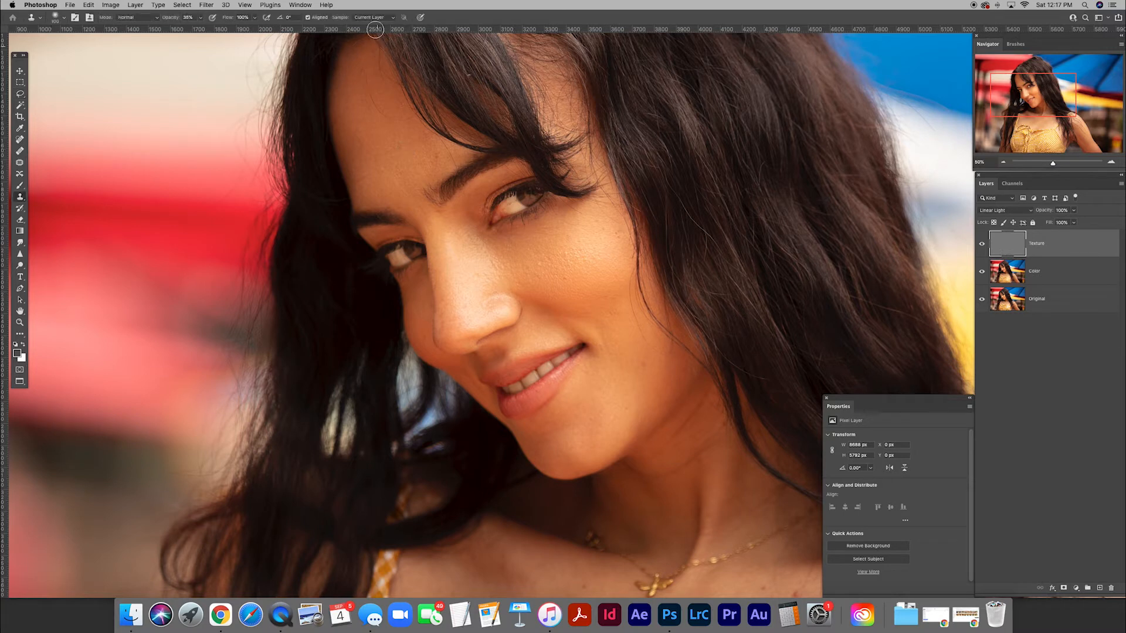
left_click(393, 19)
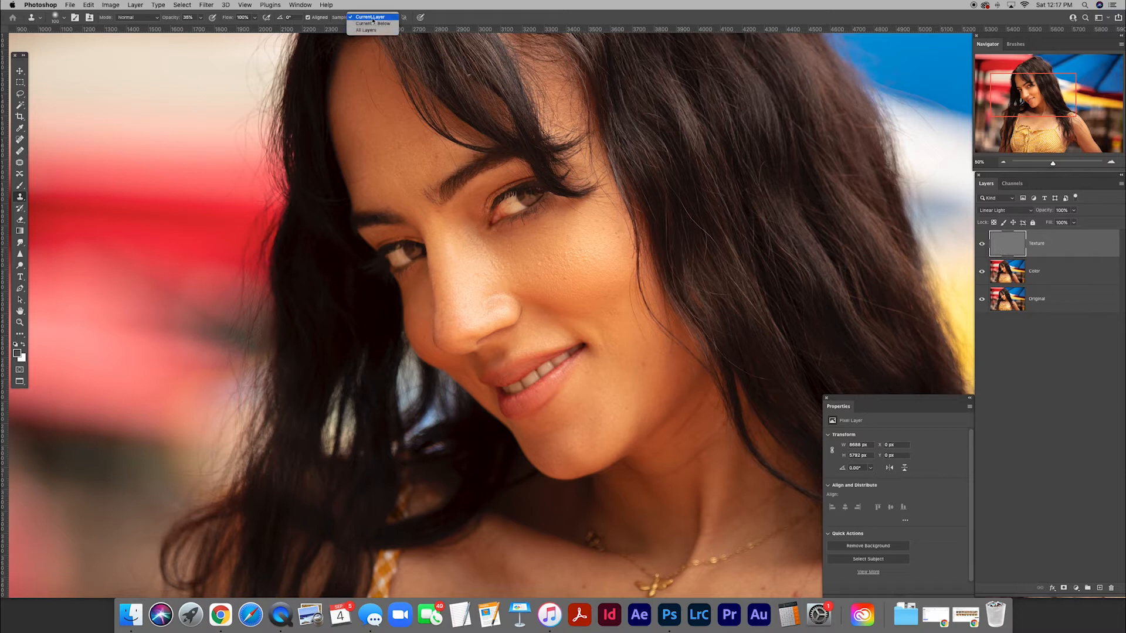
left_click(374, 18)
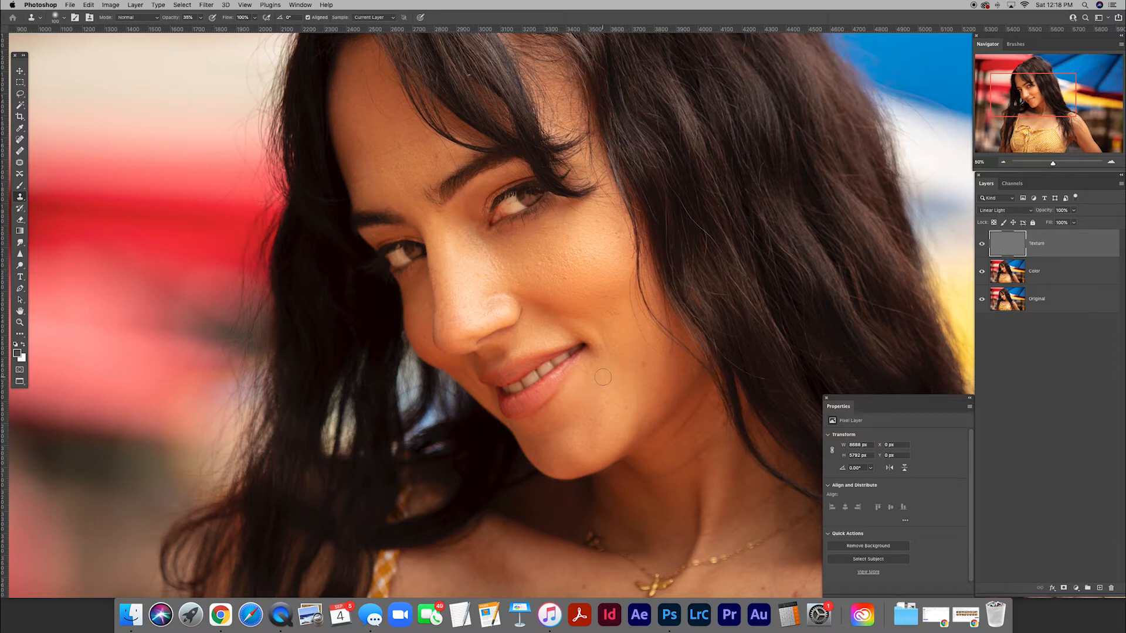
Clone clean skin texture over blemishes on the chin, lower cheek and upper cheek.
left_click(616, 423, "alt")
left_click_drag(603, 352, 615, 339)
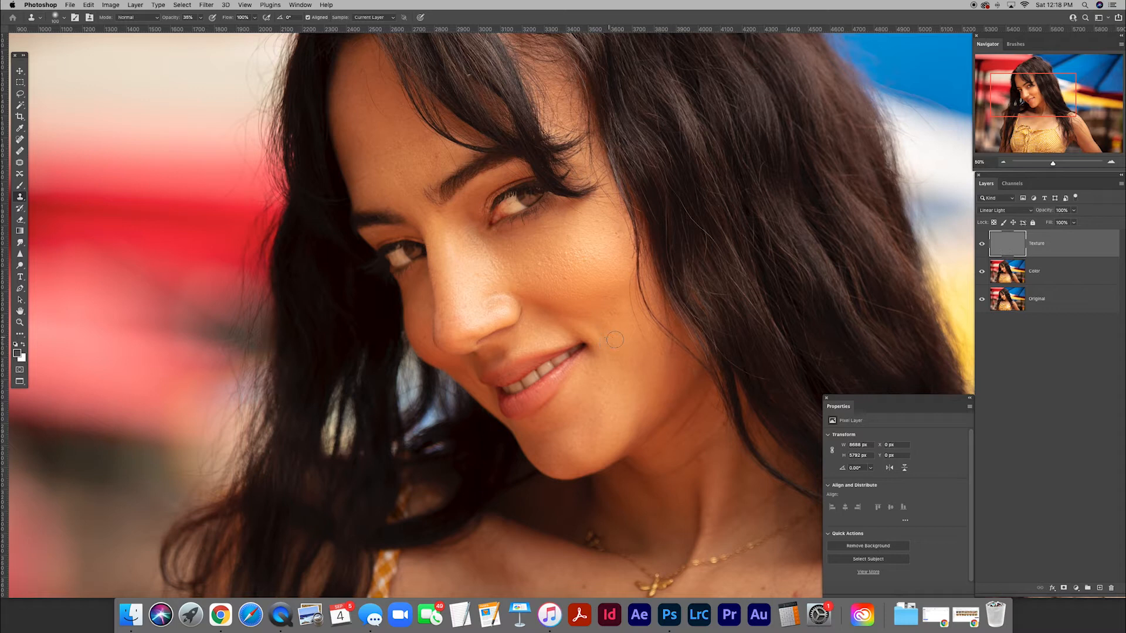
left_click(582, 277, "alt")
left_click_drag(567, 278, 564, 253)
left_click(580, 238, "alt")
Enlarge the Clone Stamp brush and smooth the rough skin texture on the cheek beneath the eye.
key("bracketright")
key("bracketright")
key("bracketright")
left_click(575, 284, "alt")
mouse_move(586, 264)
left_mouse_down()
mouse_move(544, 258)
mouse_move(568, 280)
mouse_move(549, 276)
mouse_move(543, 257)
mouse_move(580, 274)
mouse_move(570, 242)
mouse_move(608, 235)
left_mouse_up()
left_click(568, 281, "alt")
left_click(572, 276, "alt")
left_click(620, 247, "alt")
Reduce the Clone Stamp brush size and retouch the texture above the eyebrows and on the outer cheek near the hair.
key("[")
scroll(479, 296, "up", 2)
left_click(434, 202, "alt")
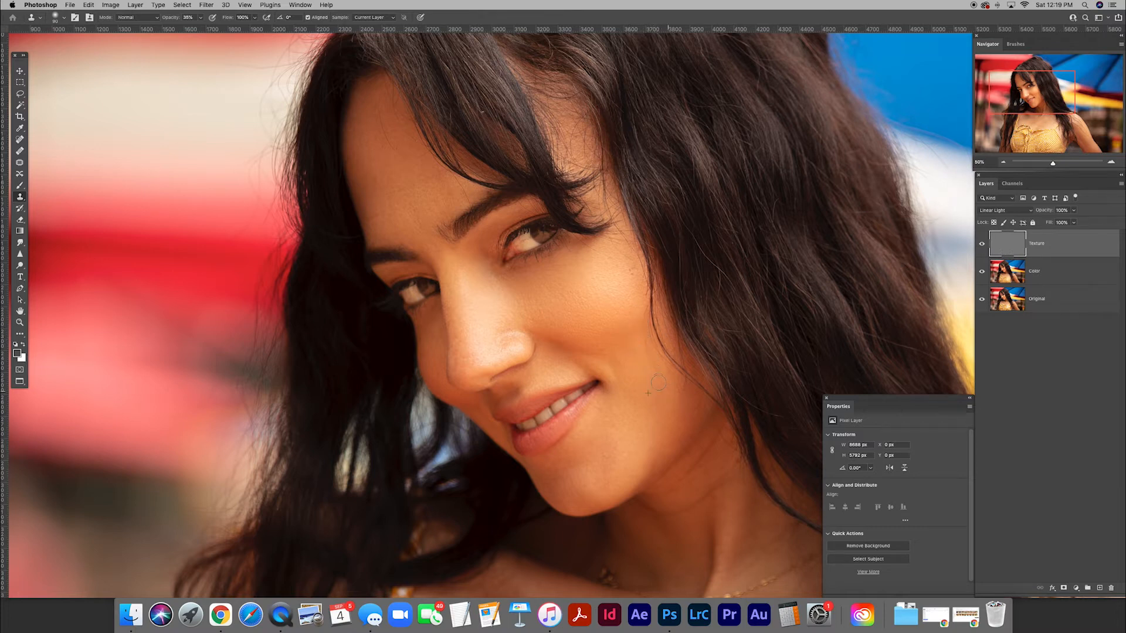
left_click(632, 330, "alt")
left_click(634, 338, "alt")
Raise the Clone Stamp opacity to 43% and clone clean texture over the upper forehead.
left_click_drag(166, 19, 171, 18)
mouse_move(392, 148)
left_mouse_down()
mouse_move(422, 155)
mouse_move(384, 133)
mouse_move(377, 114)
mouse_move(368, 134)
mouse_move(375, 110)
mouse_move(382, 136)
mouse_move(380, 111)
mouse_move(413, 141)
left_mouse_up()
left_click(368, 132, "alt")
left_click(380, 130, "alt")
left_click(395, 146, "alt")
left_click(382, 156, "alt")
Clone smooth skin texture over the remaining marks on the forehead along the hairline.
scroll(390, 155, "left", 3)
scroll(390, 155, "up", 2)
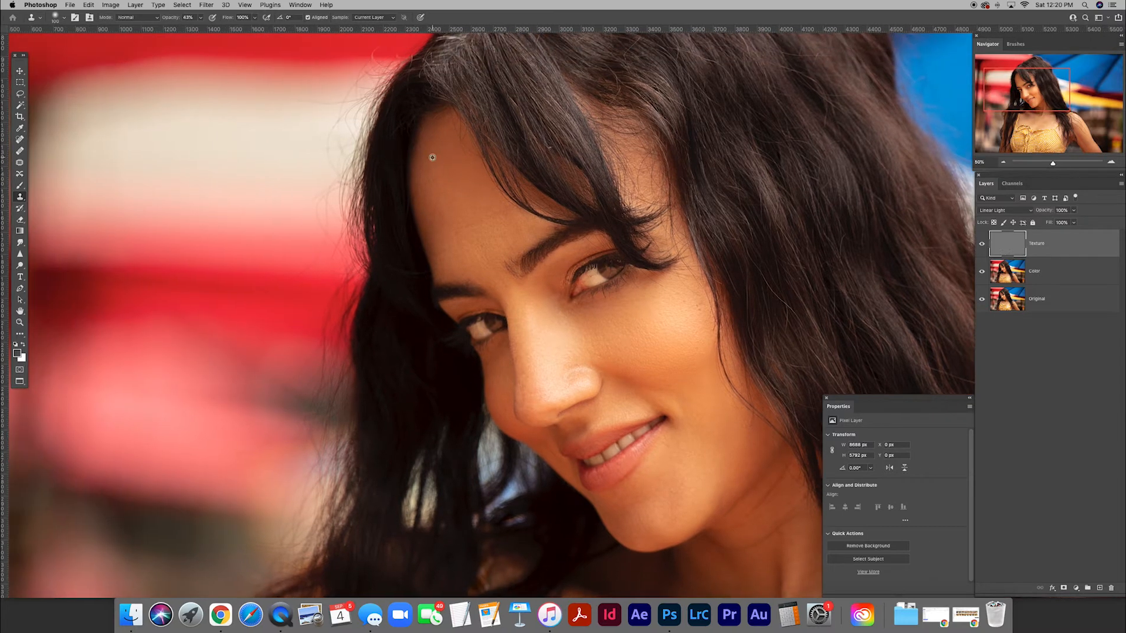
mouse_move(455, 140)
left_mouse_down()
mouse_move(463, 158)
mouse_move(452, 128)
left_mouse_up()
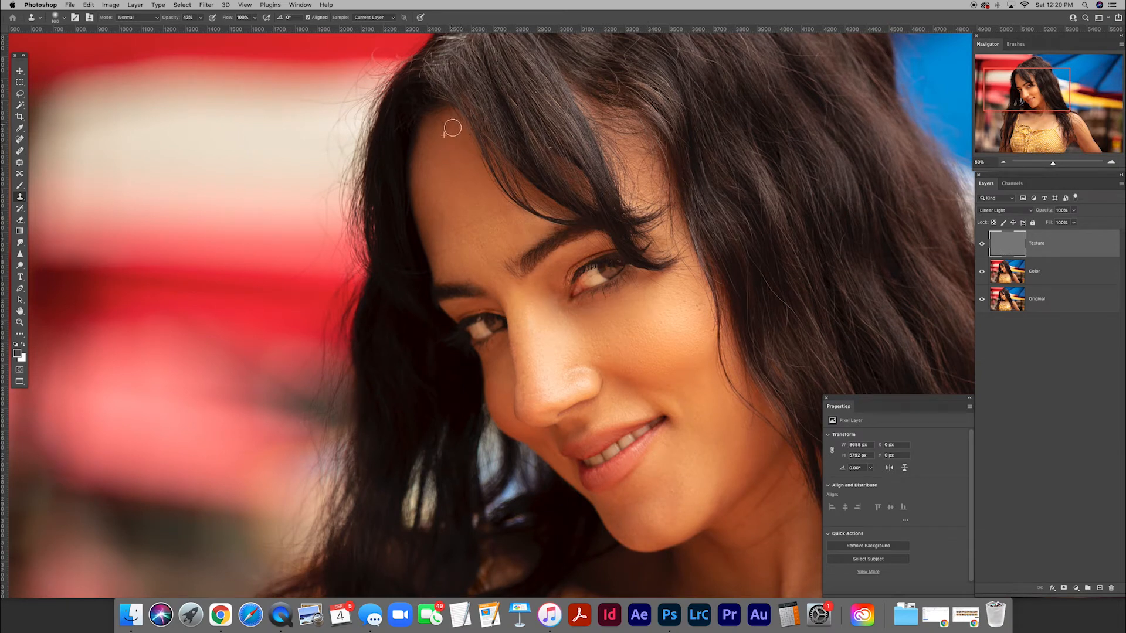
left_click(458, 167, "alt")
left_click_drag(460, 137, 455, 123)
scroll(474, 223, "down", 5)
scroll(474, 223, "right", 4)
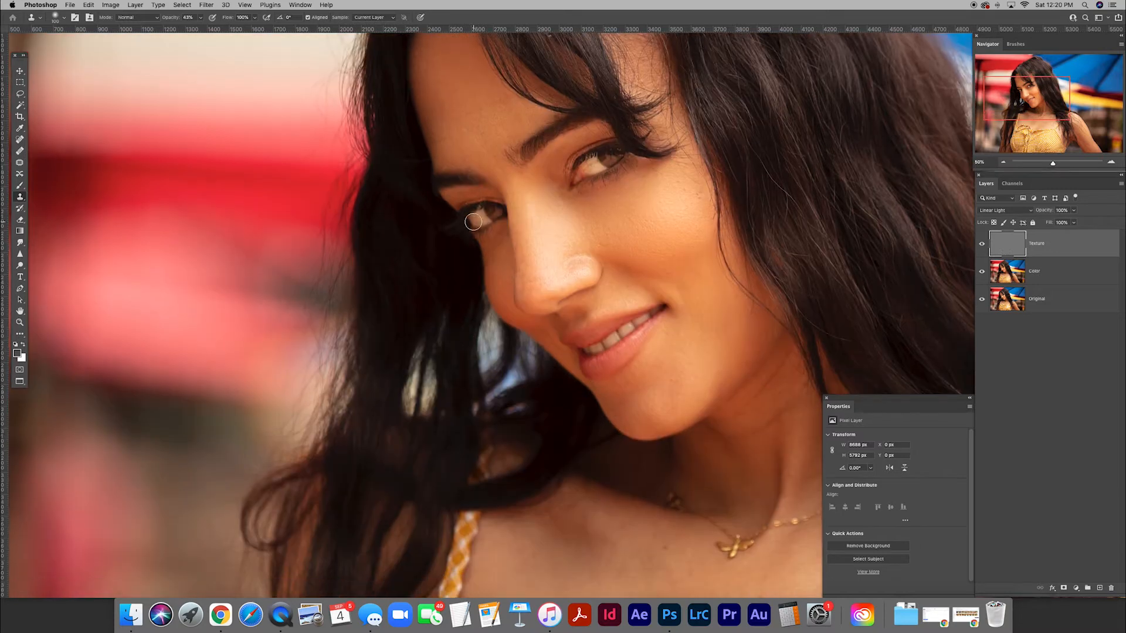
scroll(598, 261, "up", 2)
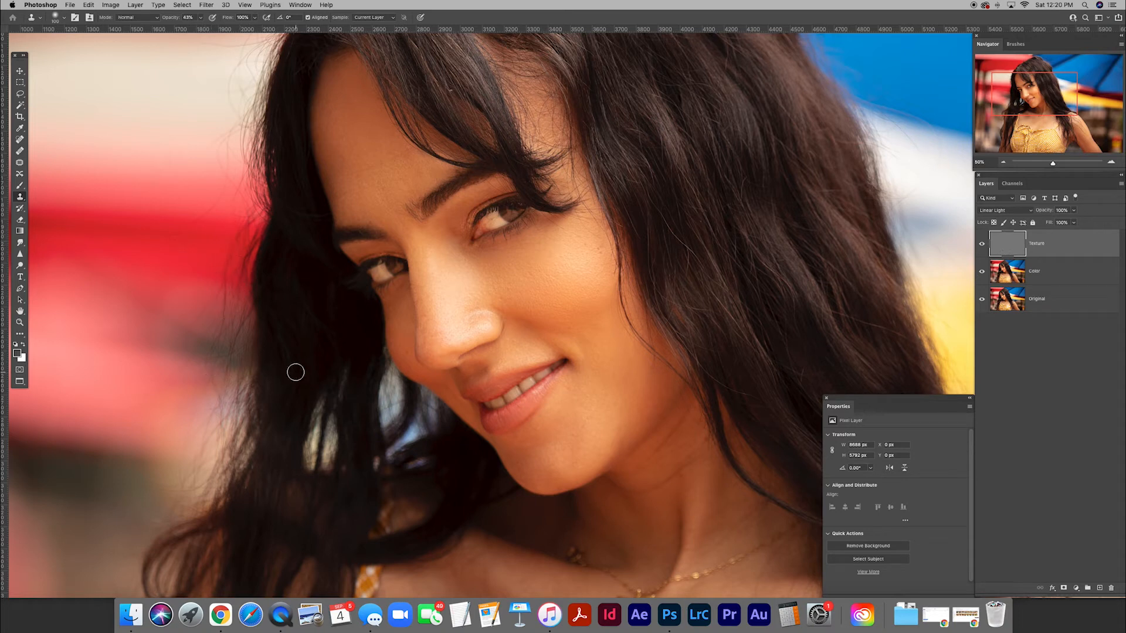
scroll(661, 253, "right", 5)
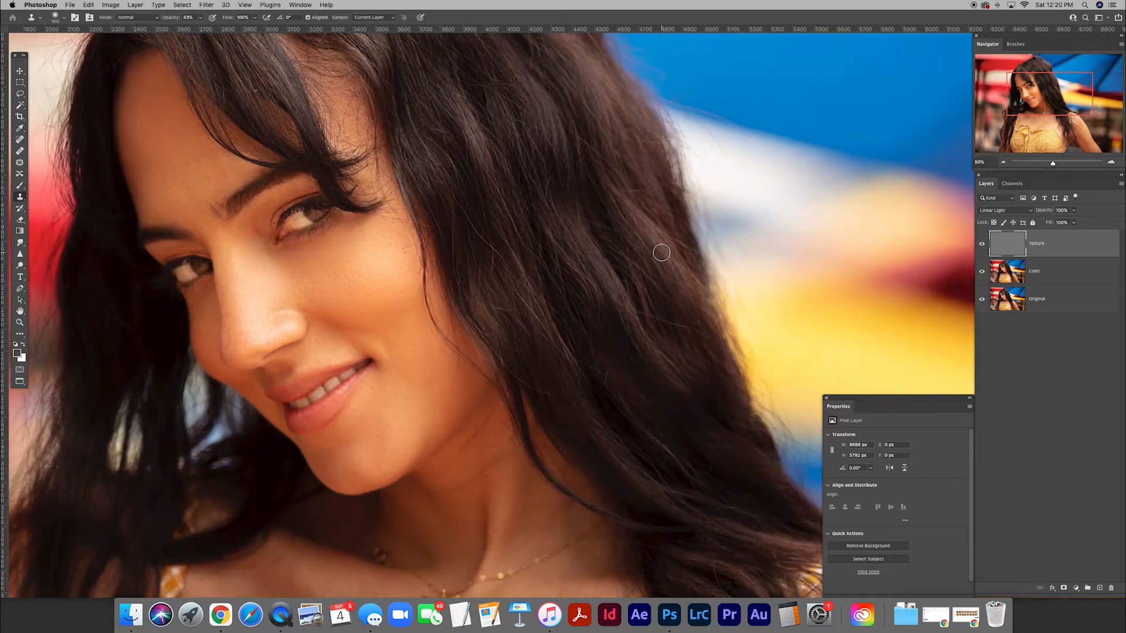
scroll(661, 252, "left", 3)
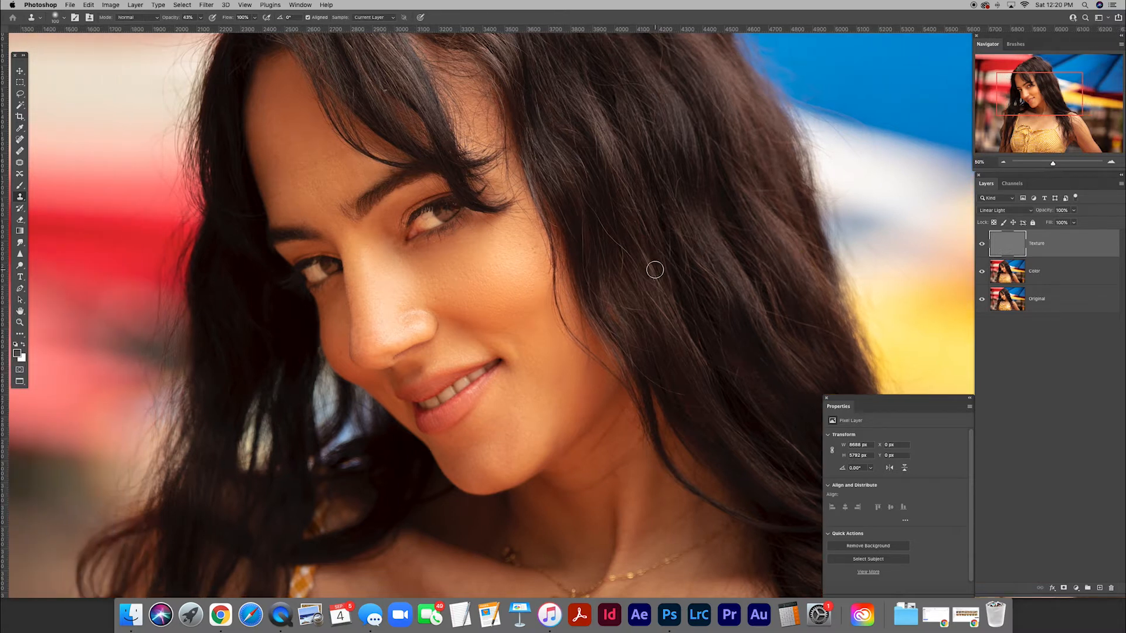
scroll(655, 270, "left", 3)
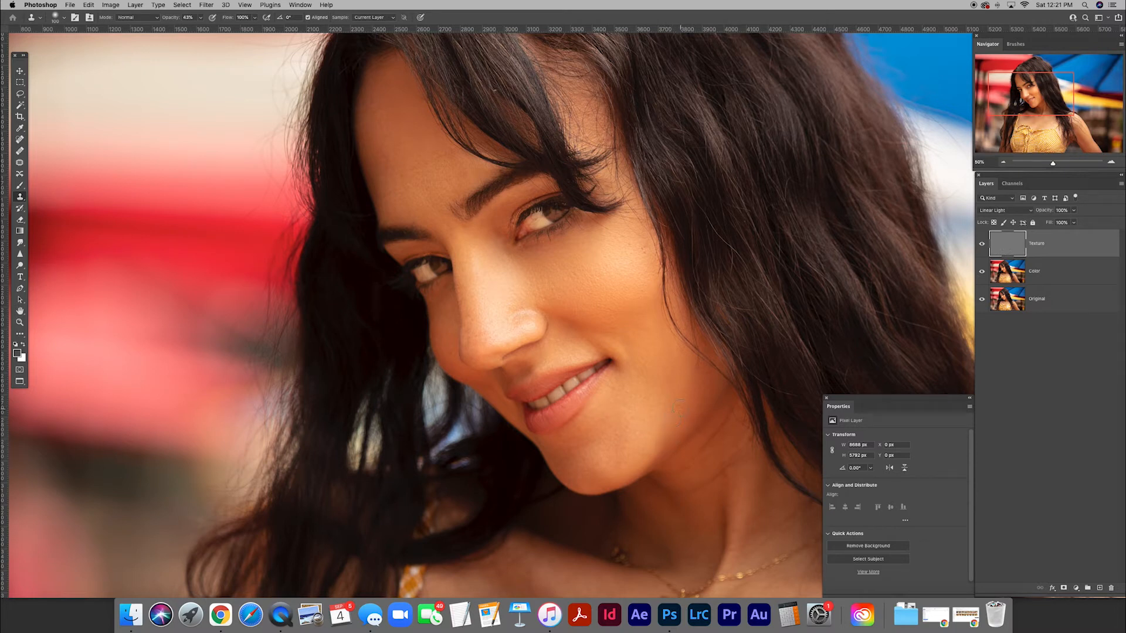
Clone smooth skin texture over the pores and highlights on the nose tip and nostril with repeated short strokes.
scroll(669, 383, "up", 2)
scroll(669, 383, "right", 2)
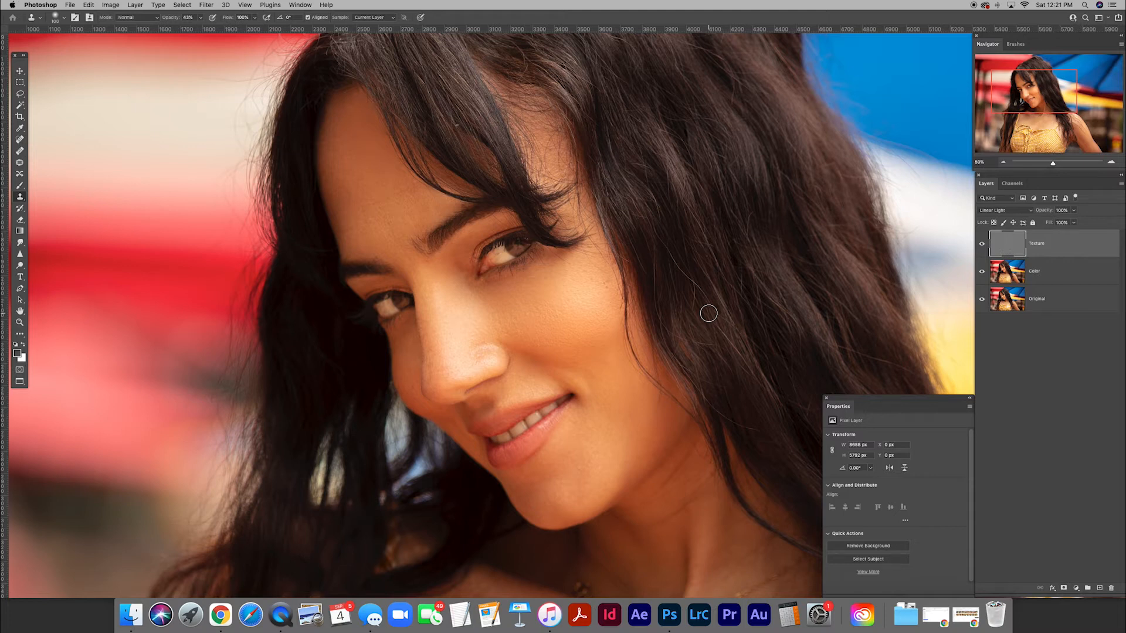
left_click(437, 360, "alt")
left_click_drag(432, 370, 434, 377)
left_click(437, 365)
left_click(450, 370)
left_click(452, 375)
left_click(464, 367, "alt")
left_click(466, 368, "alt")
left_click(484, 360)
left_click(457, 343, "alt")
left_click(456, 354)
left_click(444, 359)
left_click(440, 333, "alt")
left_click_drag(434, 351, 434, 353)
key("super+minus")
key("super+minus")
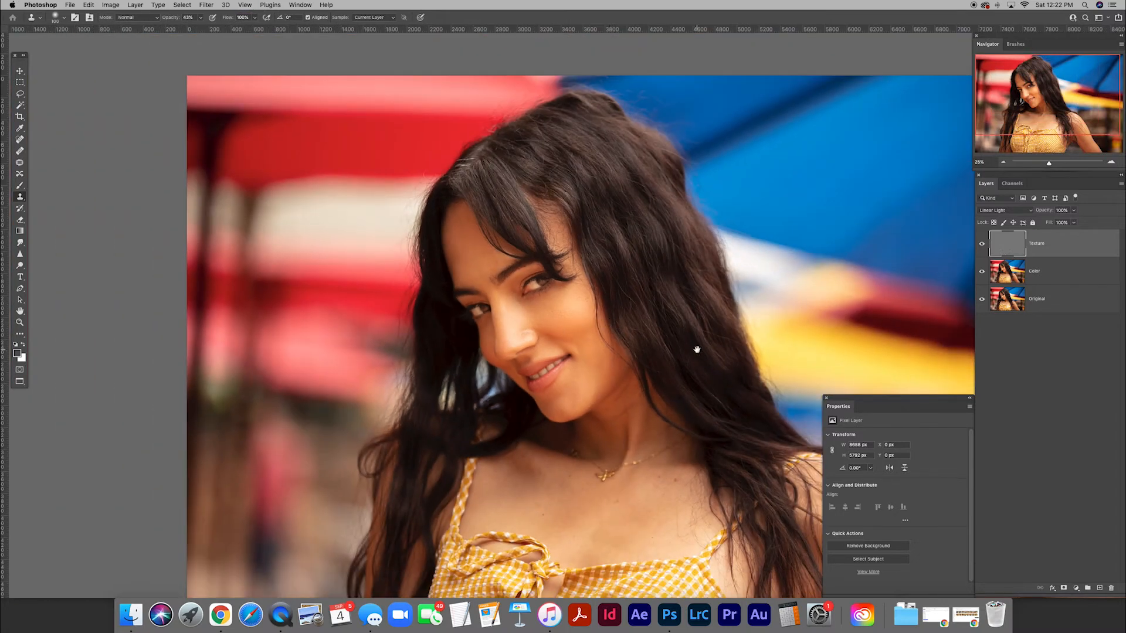
Compare the retouched portrait with the unedited Original layer by switching between the two versions.
left_click_drag(696, 349, 650, 297)
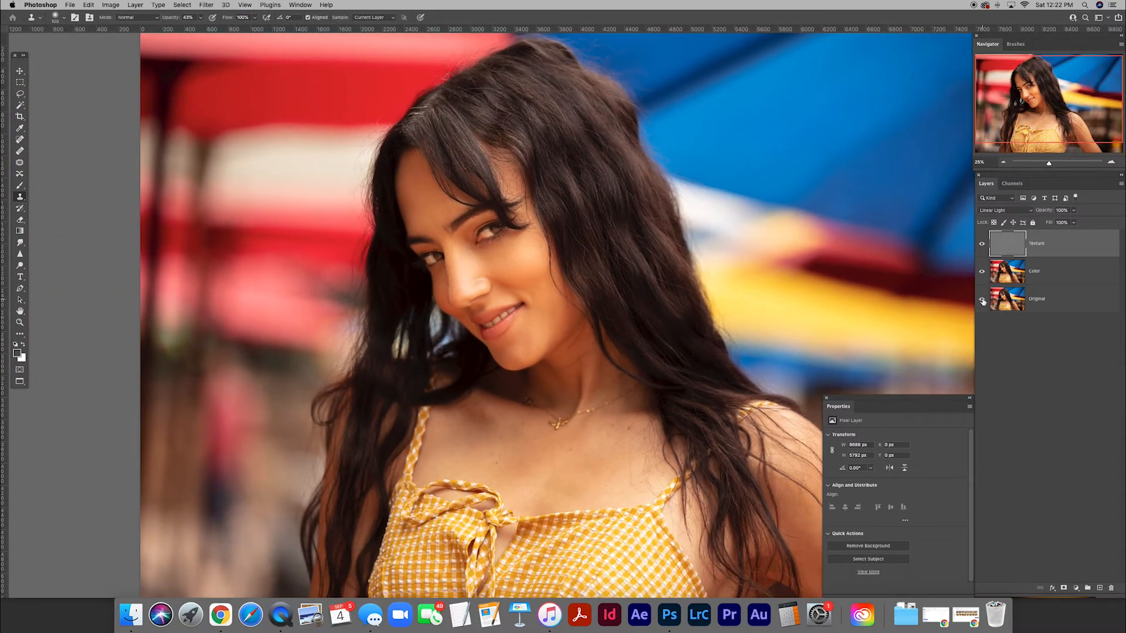
left_click(982, 300, "alt")
left_click(983, 301, "alt")
left_click(983, 301, "alt")
left_click(982, 302, "alt")
Make a rectangular selection about 2380 by 2060 px around the face and upper neck.
key("v")
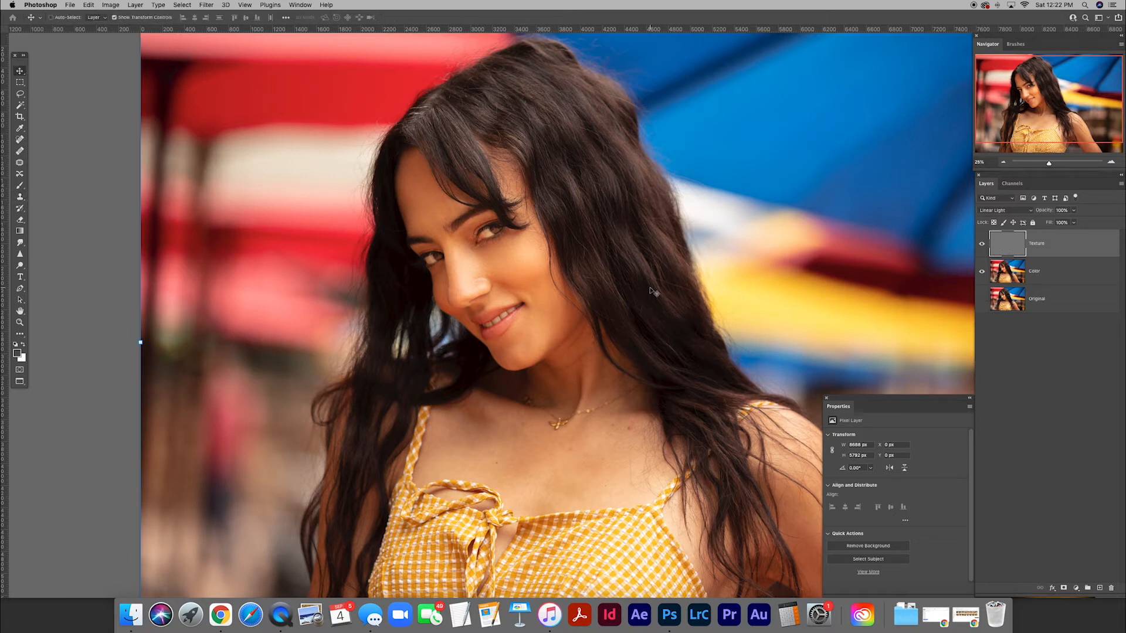
left_click_drag(516, 267, 555, 289)
scroll(554, 289, "up", 2)
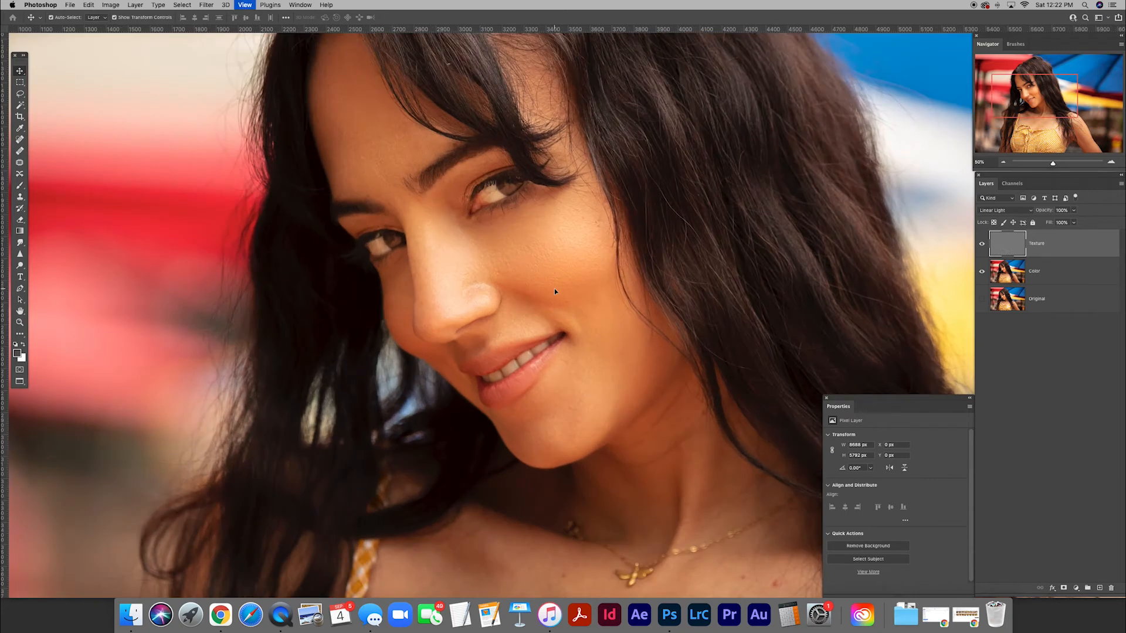
scroll(554, 289, "up", 1)
scroll(554, 288, "up", 2)
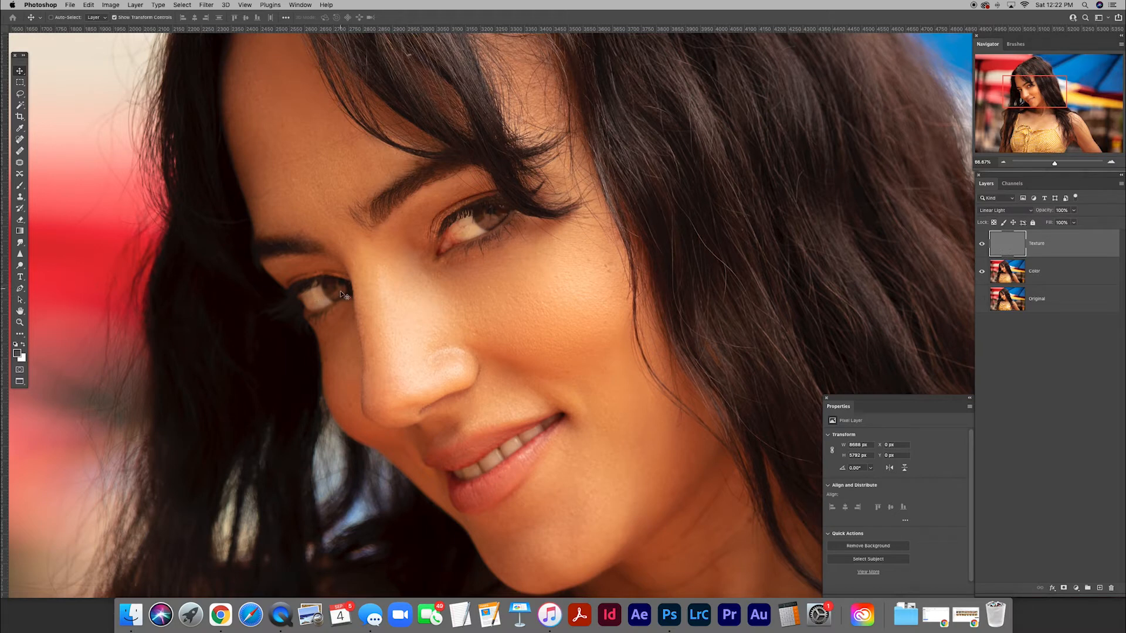
key("super+minus")
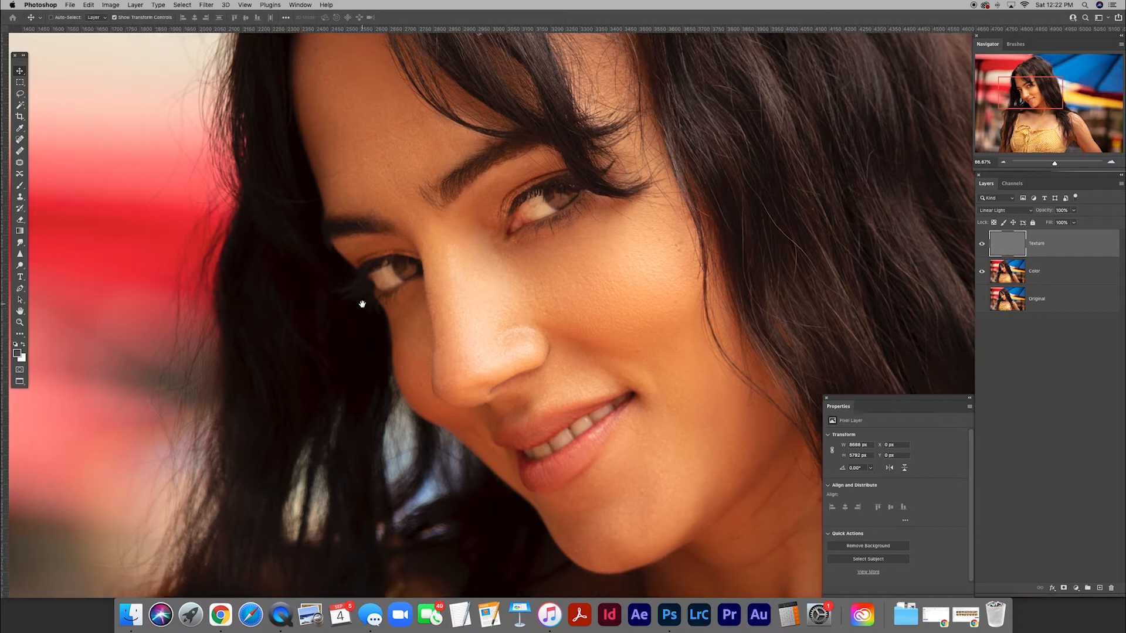
scroll(363, 304, "right", 5)
scroll(363, 304, "down", 2)
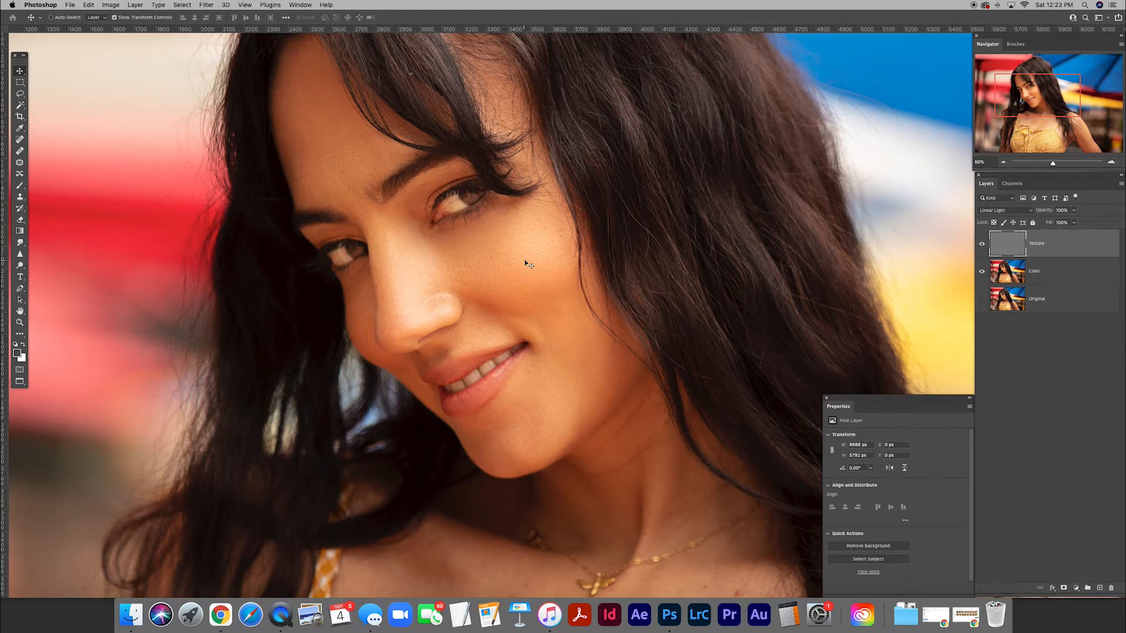
key("m")
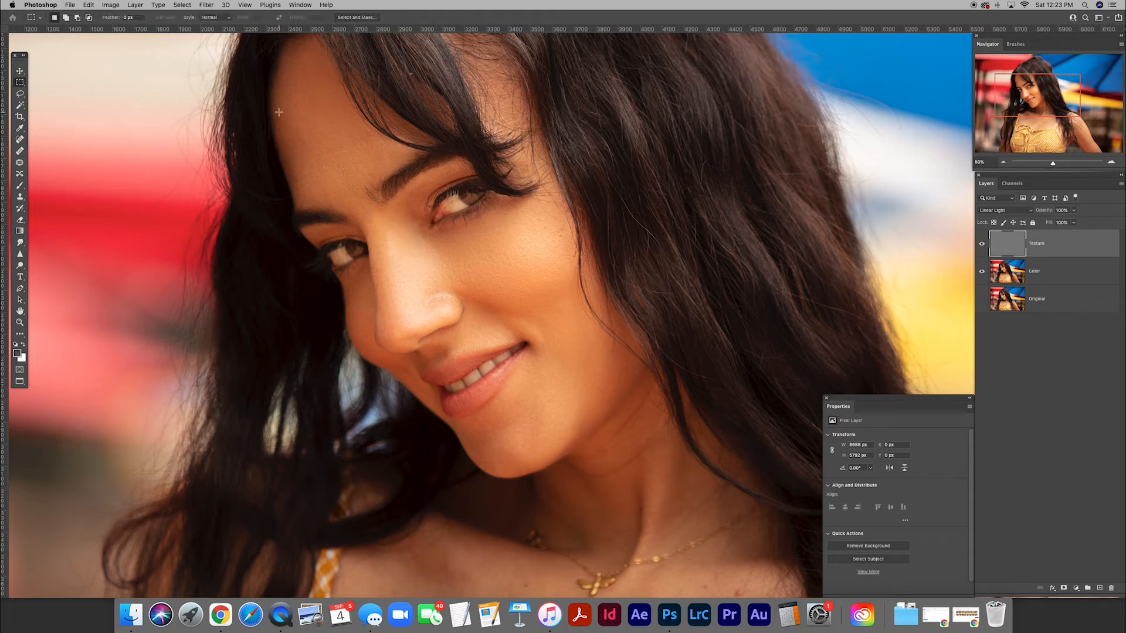
left_click_drag(232, 82, 754, 536)
left_click_drag(705, 502, 610, 393)
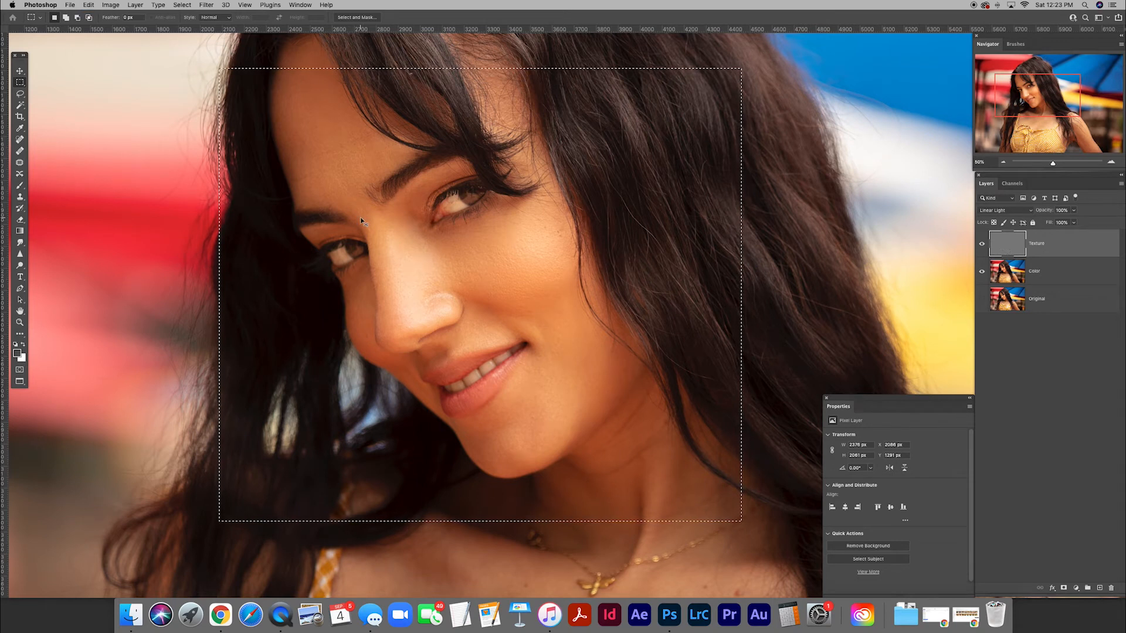
Paste a merged copy of the selected face area as a new layer and rename it Sharpen.
key("super+shift+c")
key("super+v")
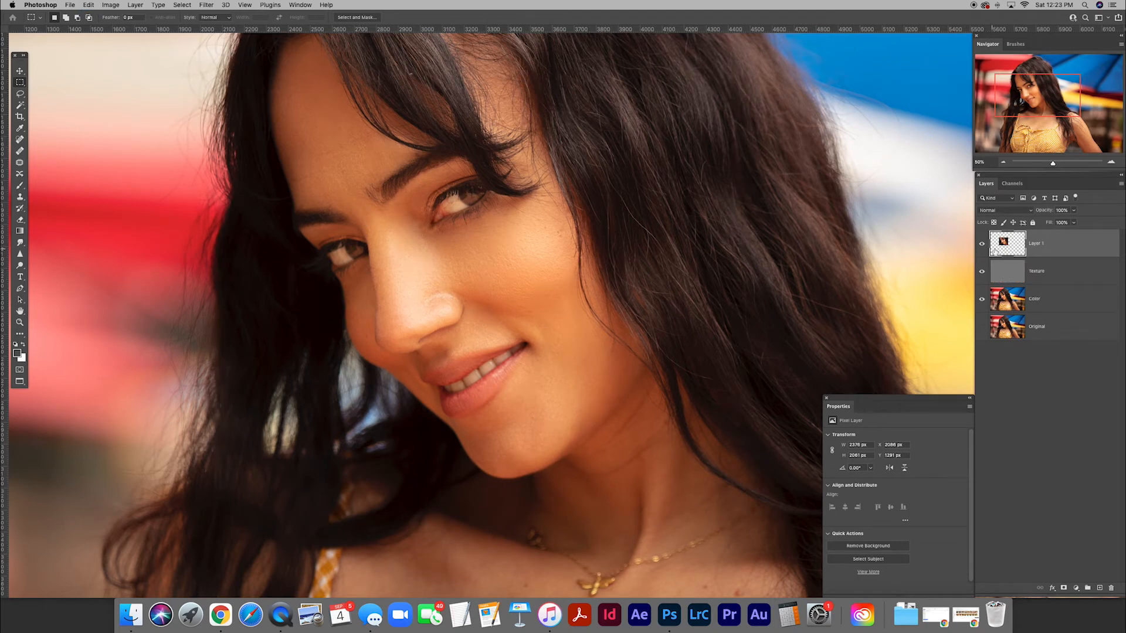
left_click(982, 246, "alt")
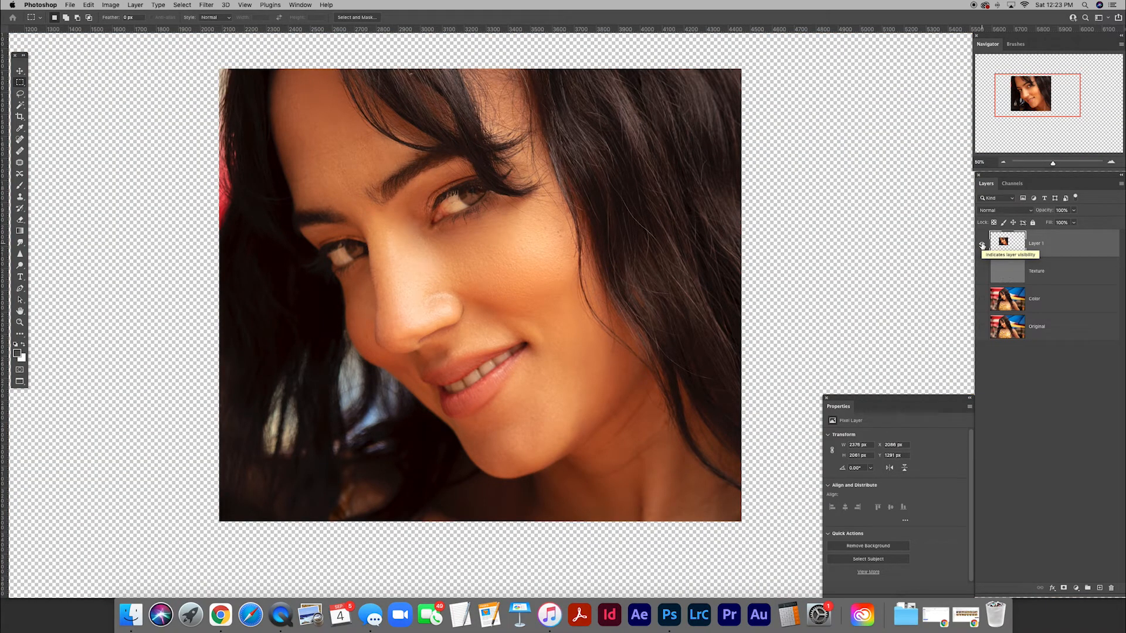
left_click(983, 246, "alt")
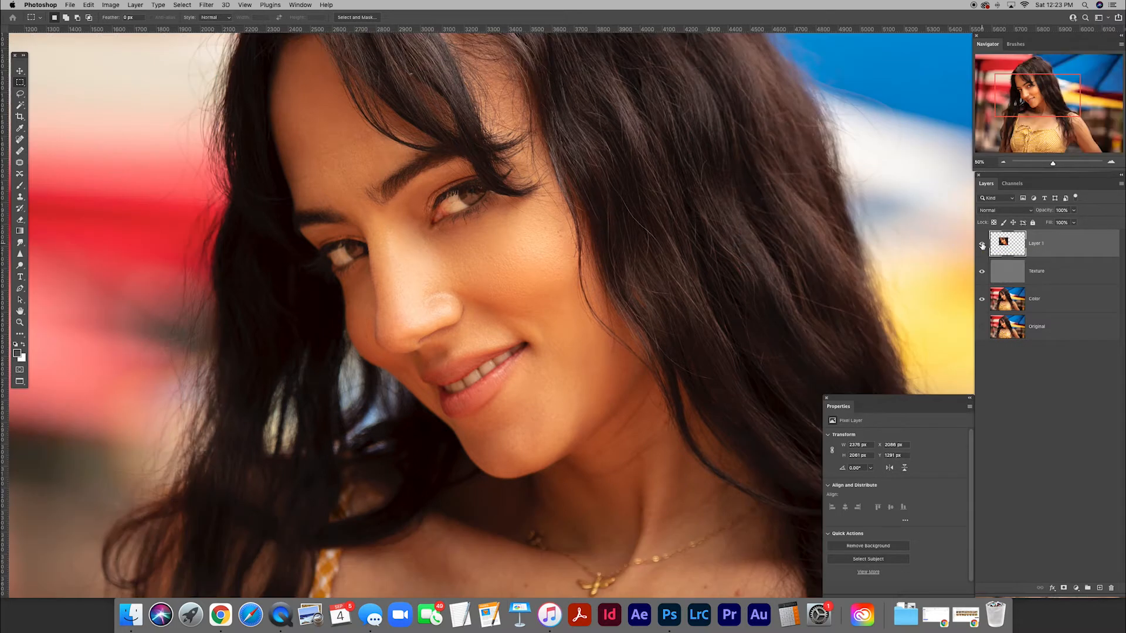
double_click(1037, 244)
type("Sharpen")
Apply Unsharp Mask to the Sharpen layer with Amount 106%, Radius 3.4 pixels and Threshold 4, previewing the effect on the eye.
left_click(209, 6)
mouse_move(257, 174)
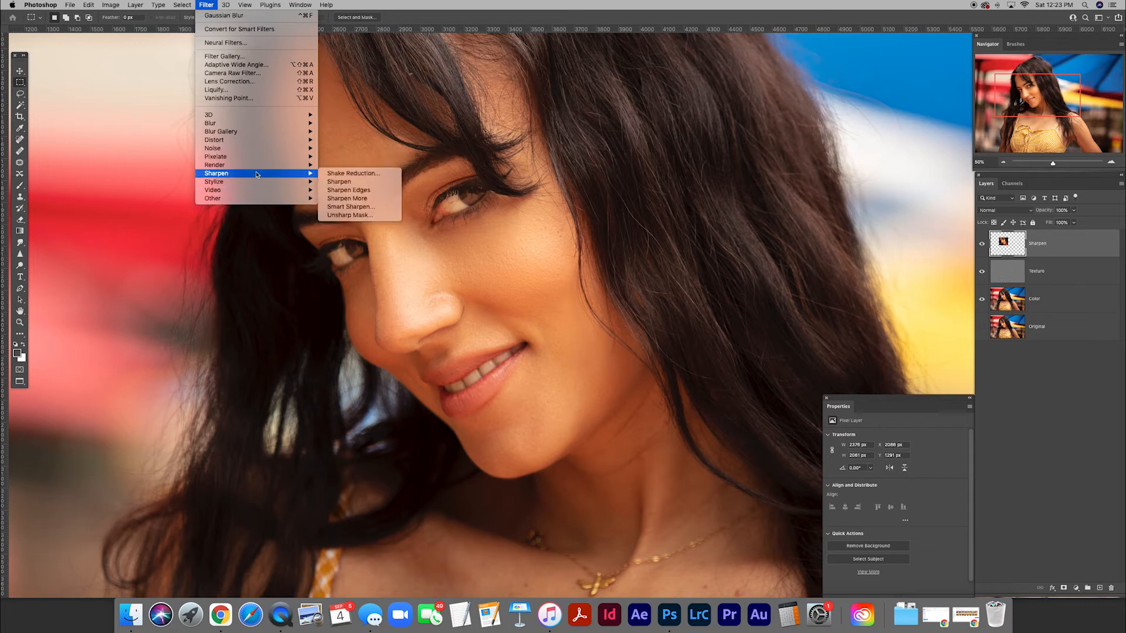
left_click(354, 216)
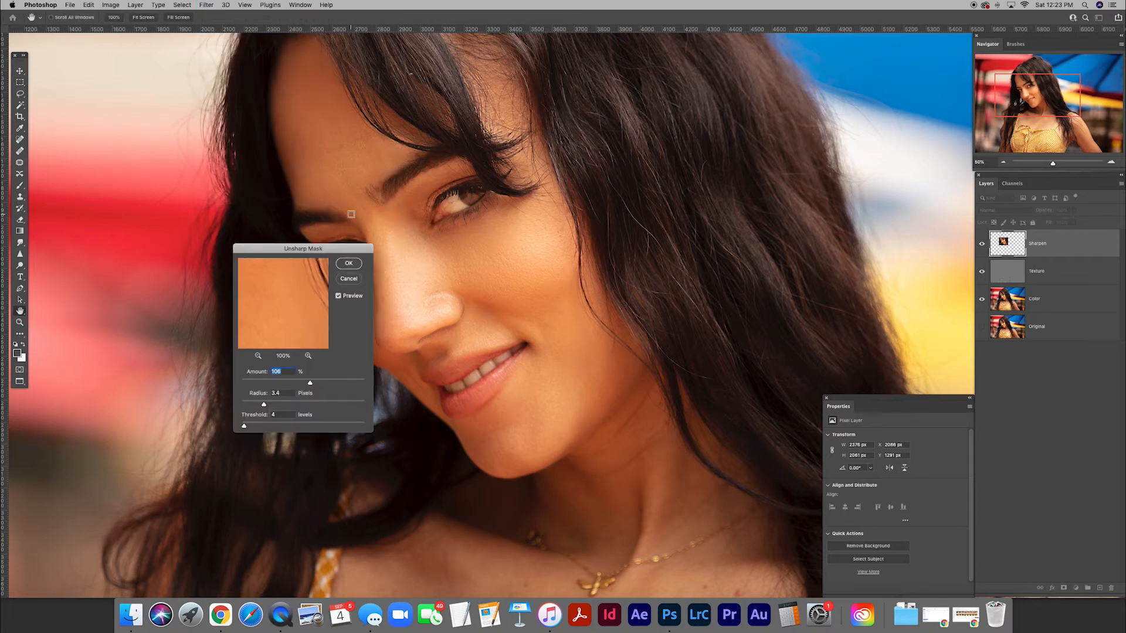
left_click_drag(284, 247, 235, 269)
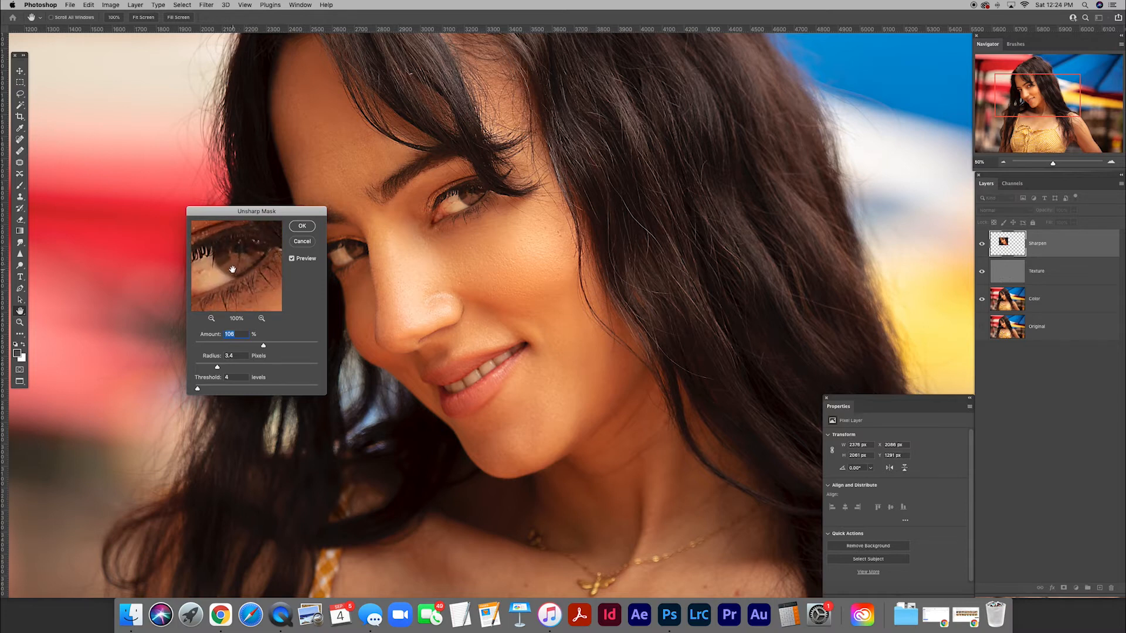
left_click(293, 259)
left_click(293, 259)
left_click(293, 260)
left_click(293, 259)
mouse_move(197, 388)
left_mouse_down()
mouse_move(245, 392)
mouse_move(198, 391)
left_mouse_up()
left_click(302, 225)
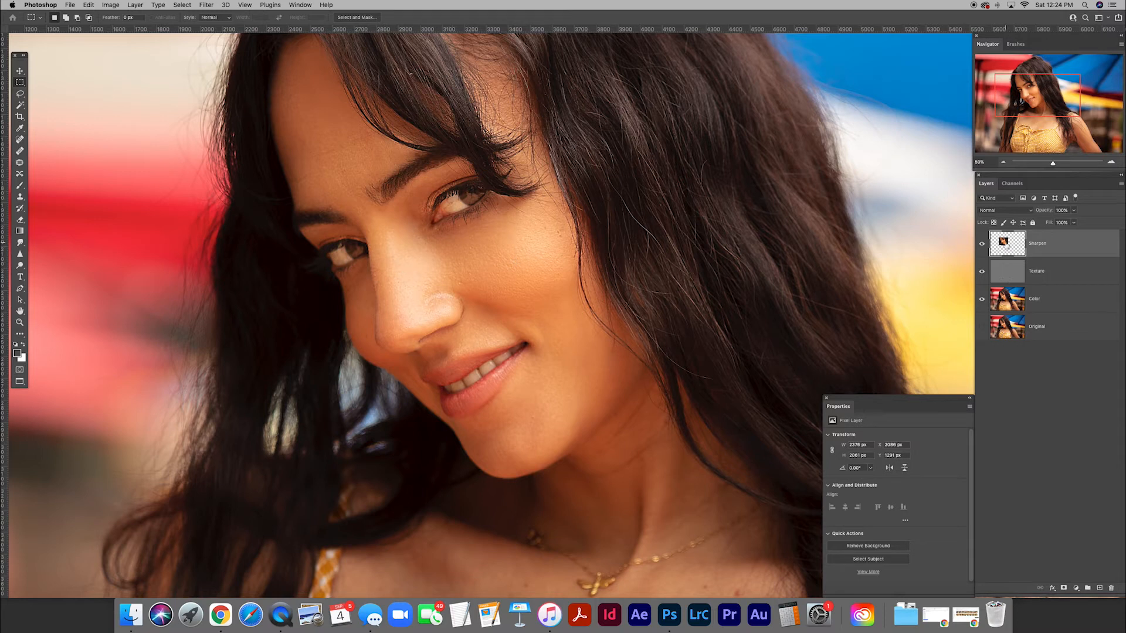
Add a black mask to the Sharpen layer and reveal the sharpening over the eyes with a white brush at 25% opacity.
left_click(1064, 589)
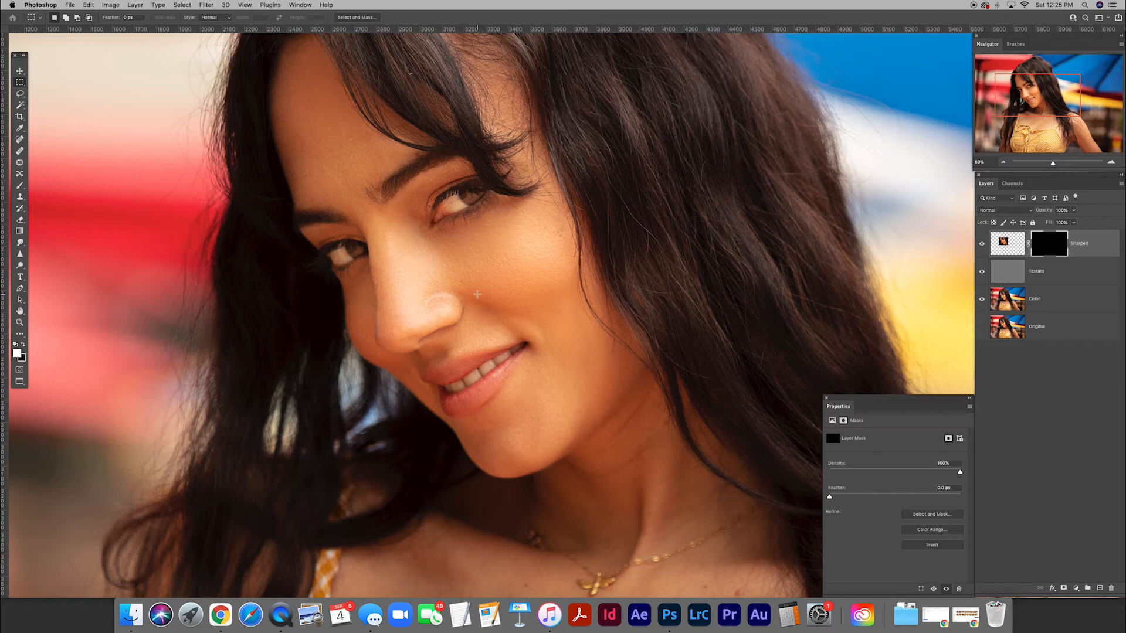
key("b")
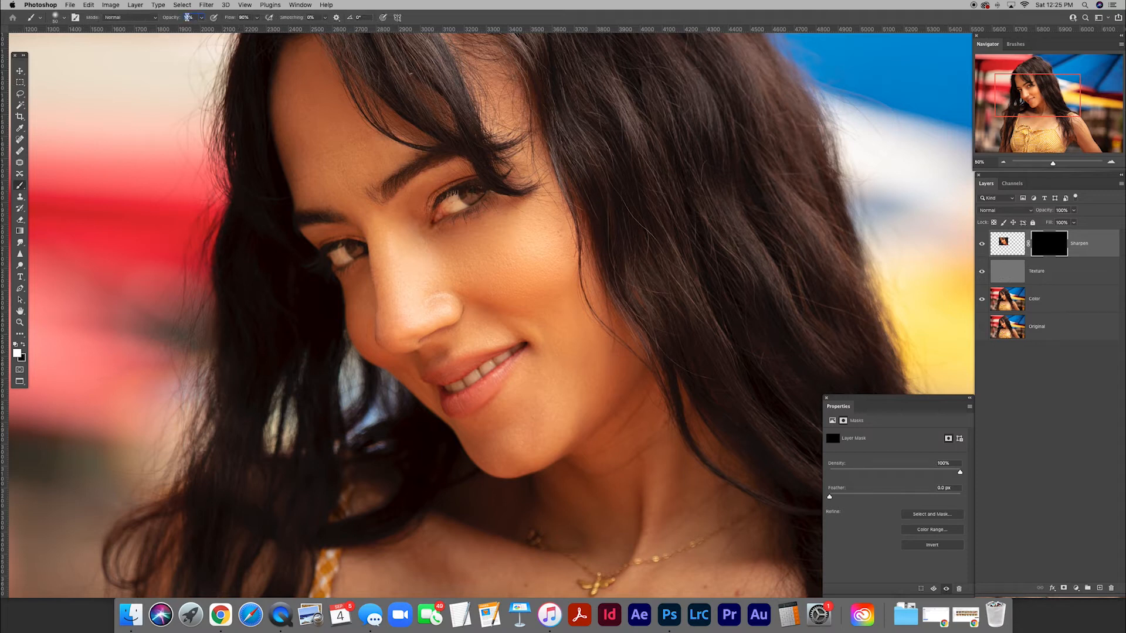
type("25")
key("bracketright")
key("super+plus")
key("super+plus")
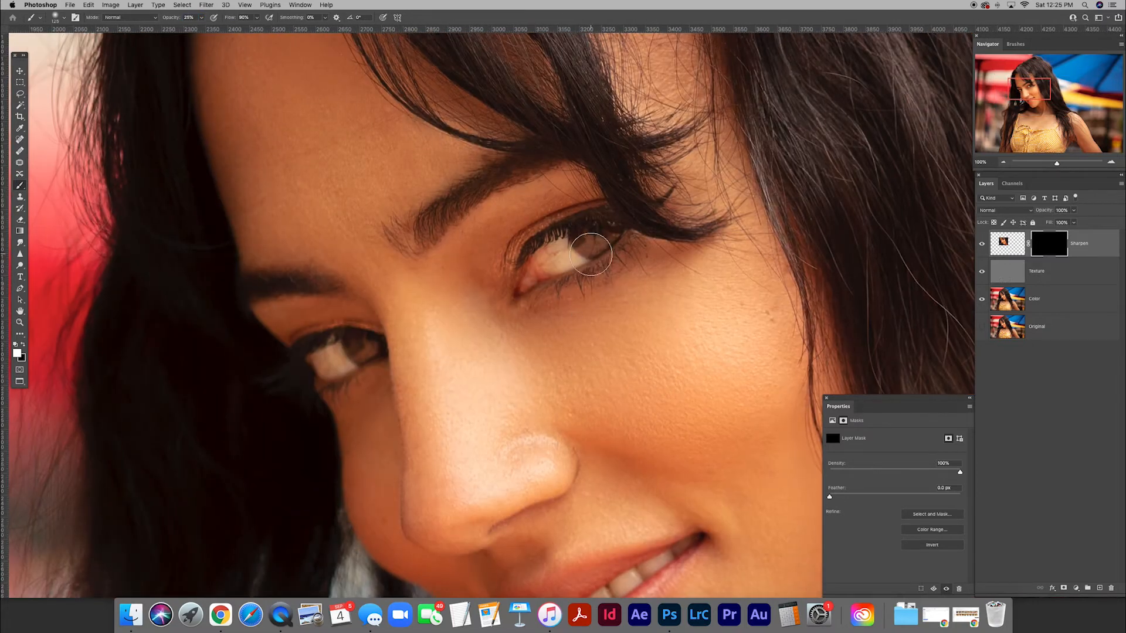
mouse_move(591, 252)
left_mouse_down()
mouse_move(610, 229)
mouse_move(582, 232)
mouse_move(523, 272)
mouse_move(620, 232)
mouse_move(587, 254)
mouse_move(600, 265)
mouse_move(549, 266)
mouse_move(571, 249)
left_mouse_up()
left_click(982, 243)
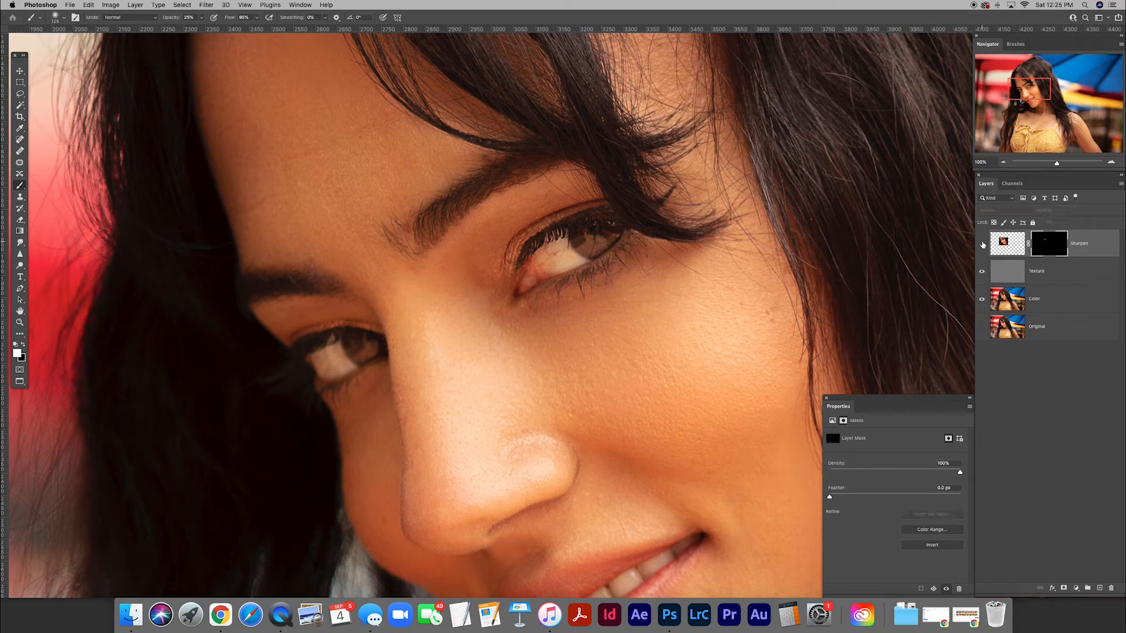
left_click(982, 244)
Lower the Sharpen layer's opacity to 70%.
scroll(572, 352, "down", 5)
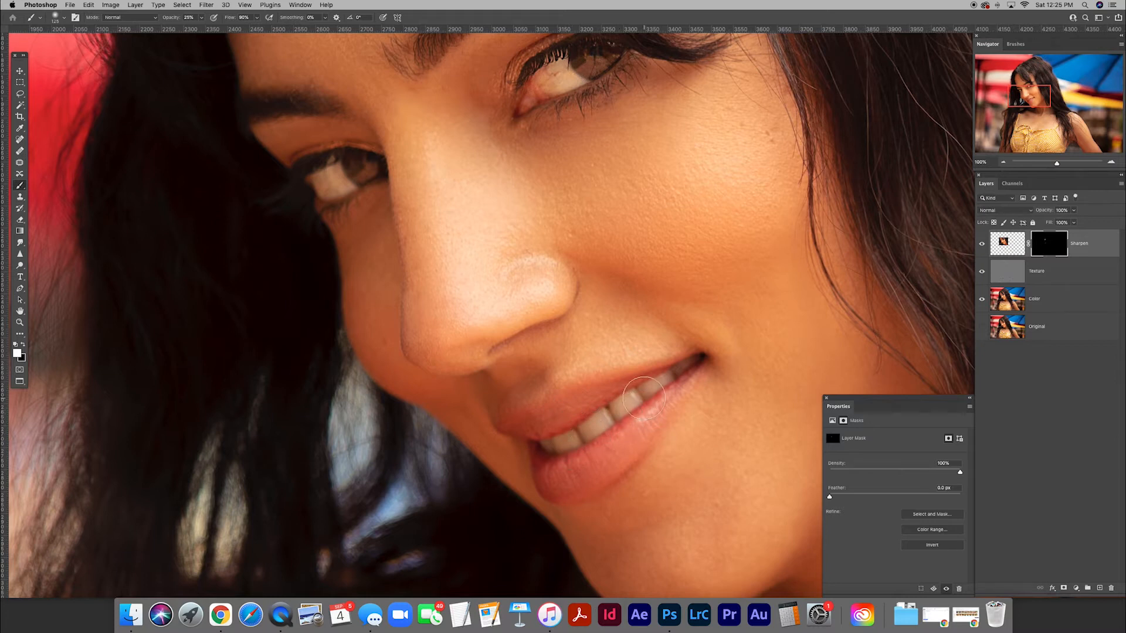
key("super+minus")
key("super+minus")
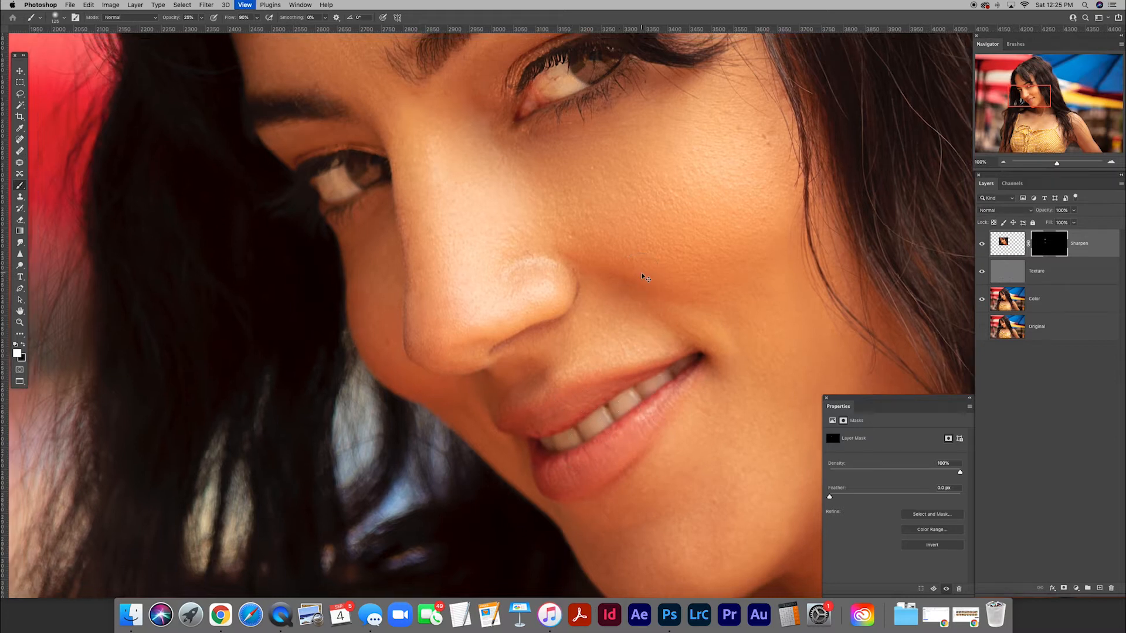
left_click_drag(641, 272, 560, 278)
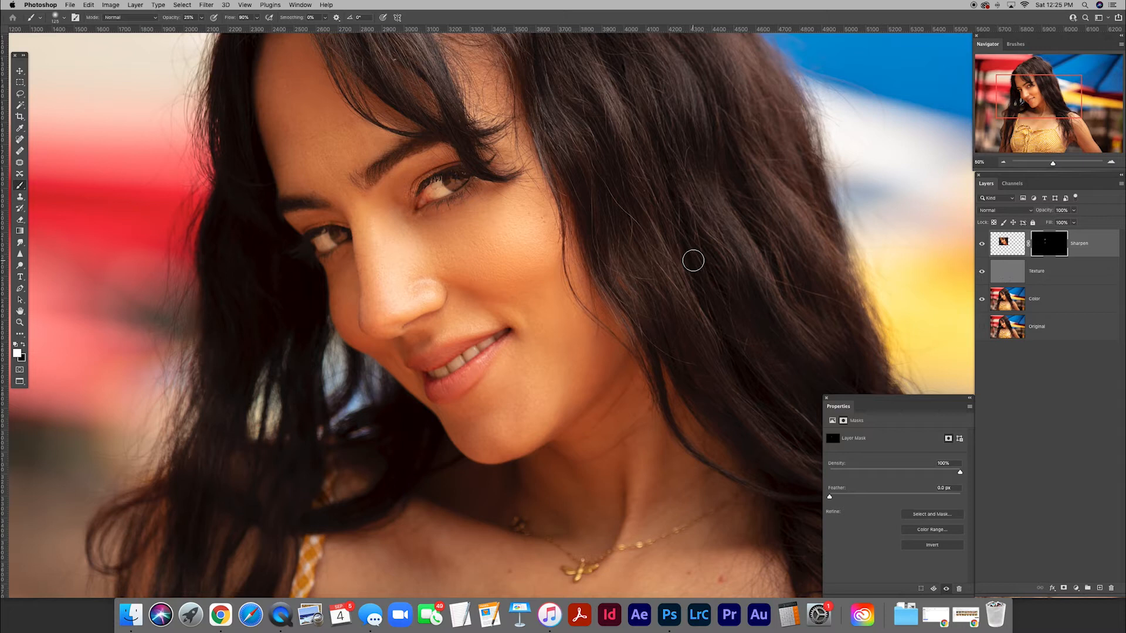
left_click(1005, 244)
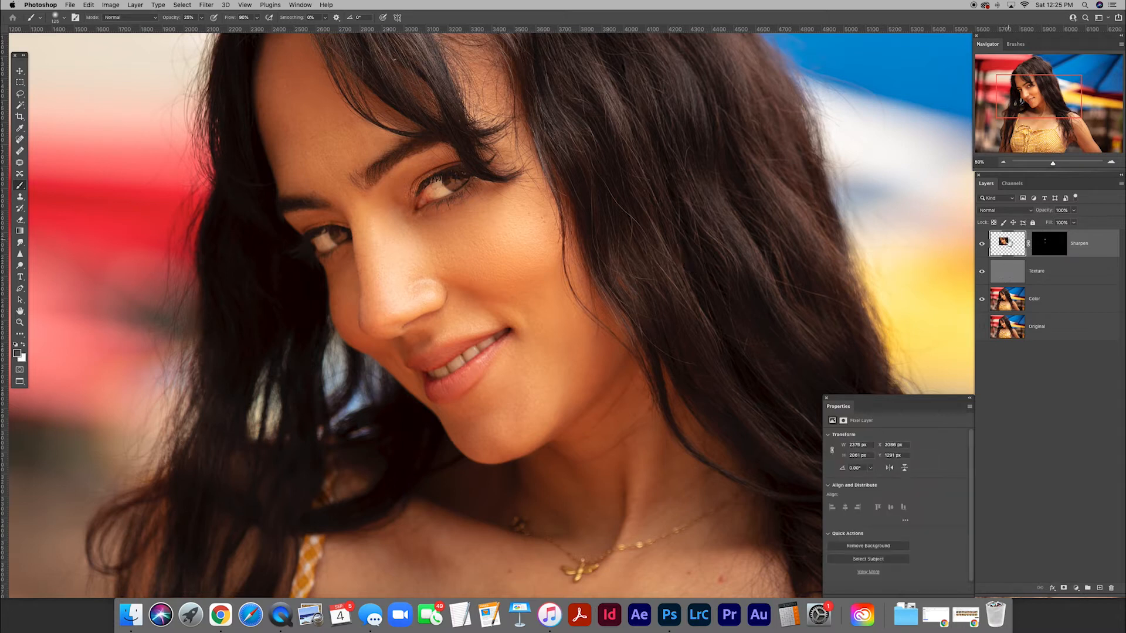
left_click(1059, 210)
type("70")
key("Return")
Add a Curves adjustment layer above Sharpen and pull the RGB curve's midpoint down to darken the photo.
scroll(623, 249, "down", 2)
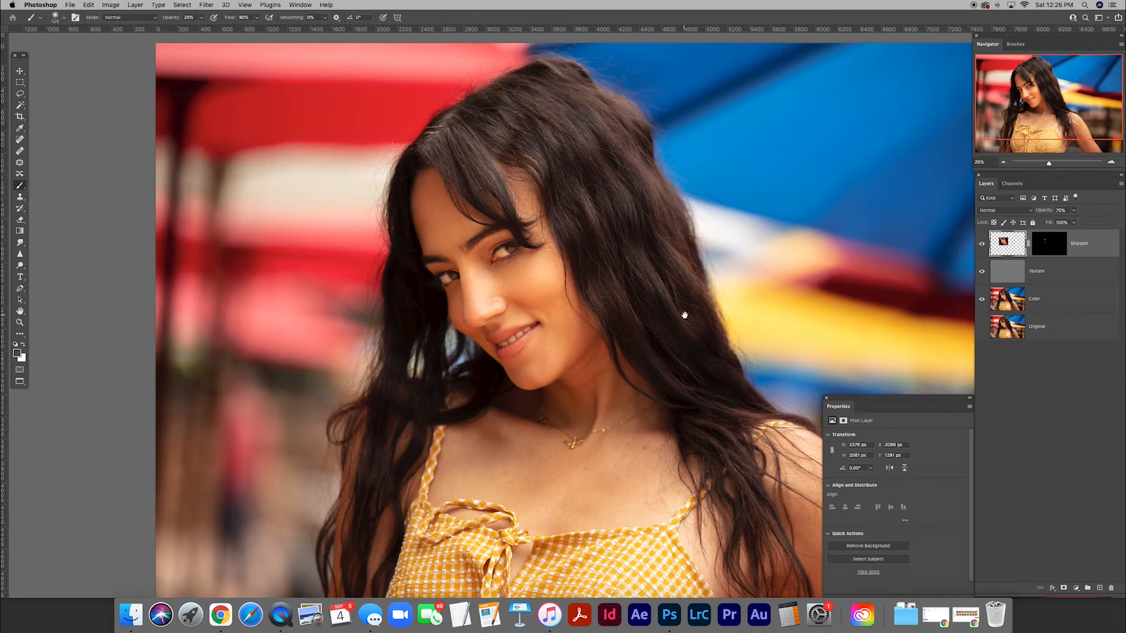
left_click_drag(685, 314, 616, 289)
key("super+0")
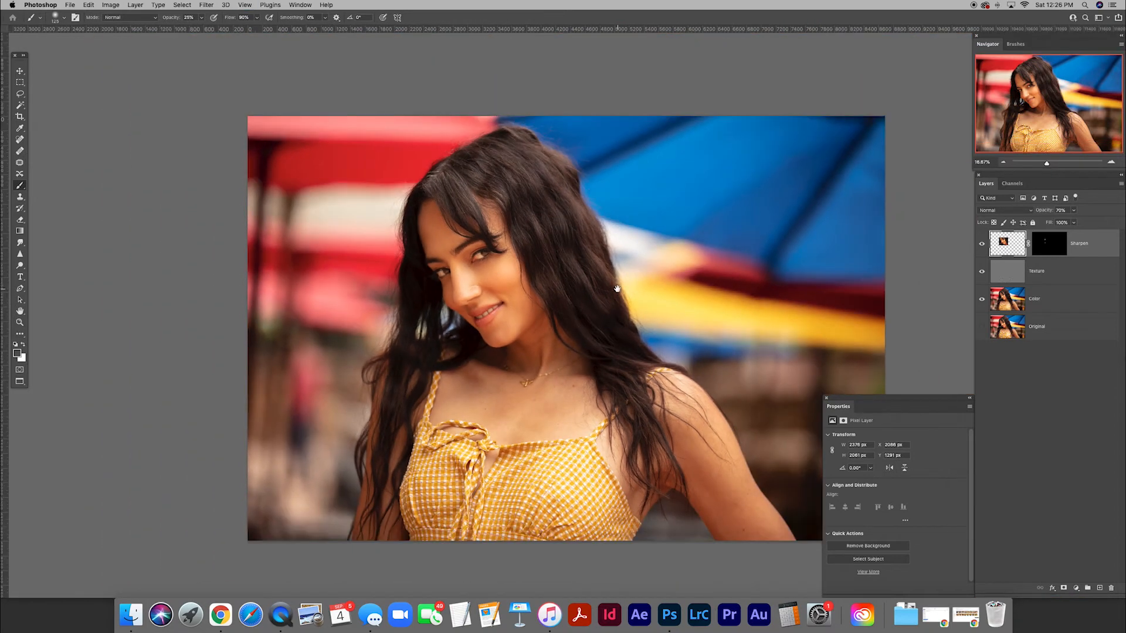
left_click_drag(635, 312, 593, 290)
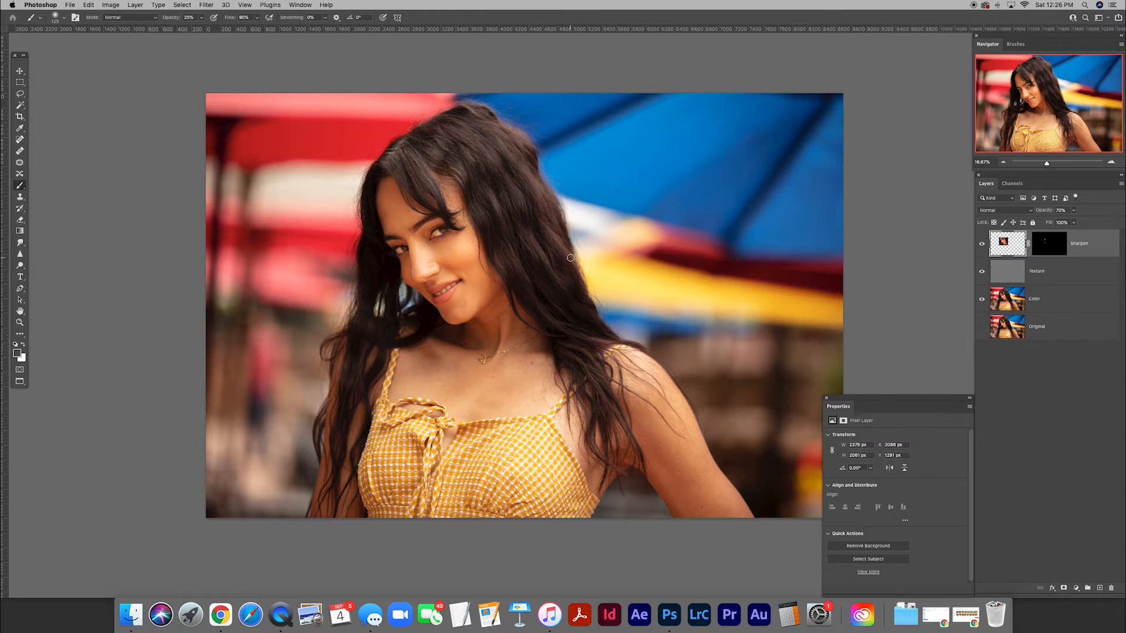
left_click_drag(604, 269, 578, 236)
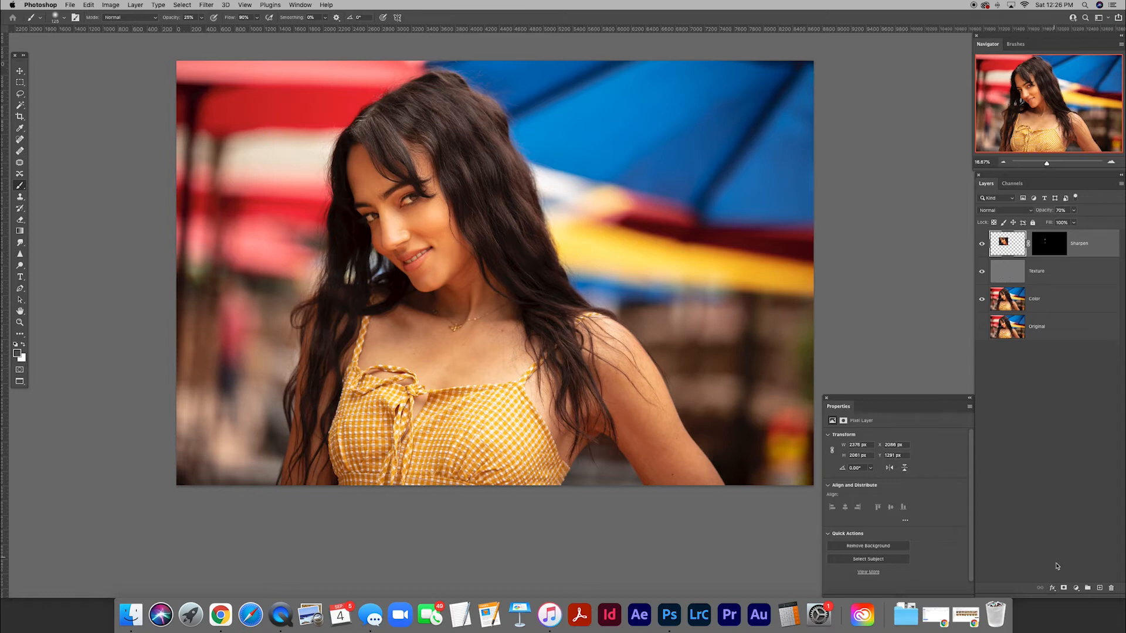
left_click(1076, 588)
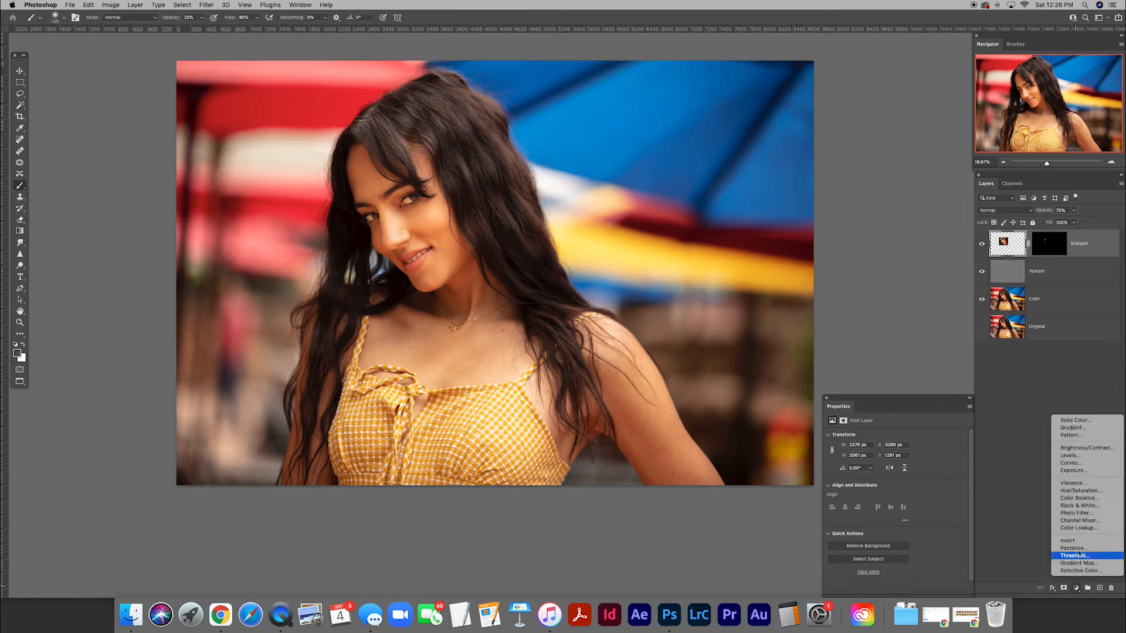
left_click(1071, 463)
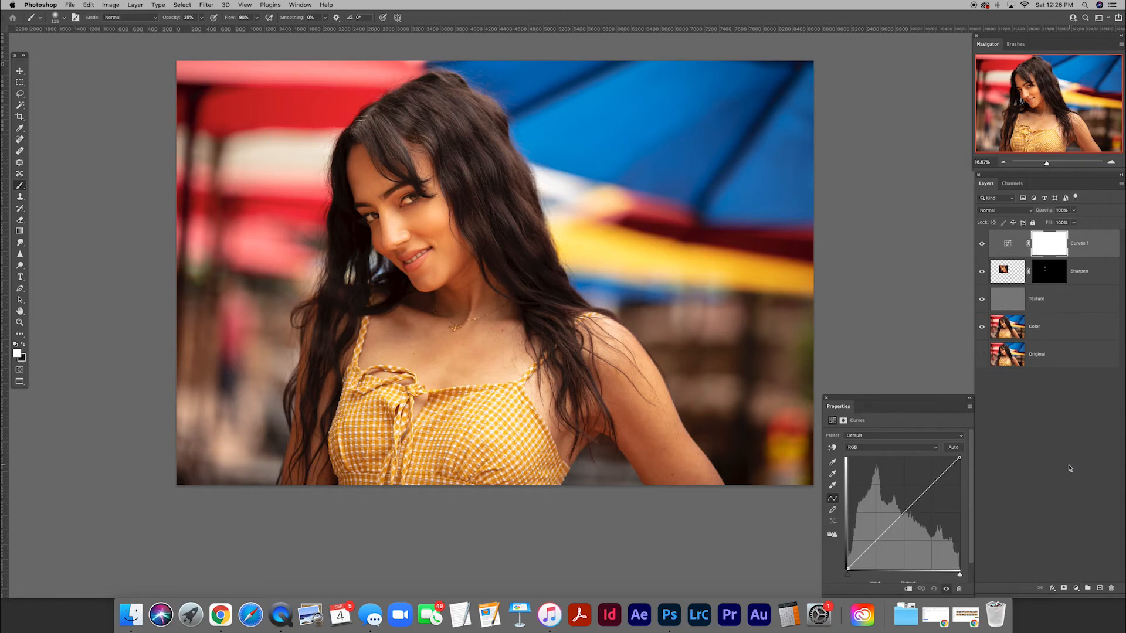
mouse_move(903, 515)
left_mouse_down()
mouse_move(913, 523)
mouse_move(902, 503)
mouse_move(907, 521)
left_mouse_up()
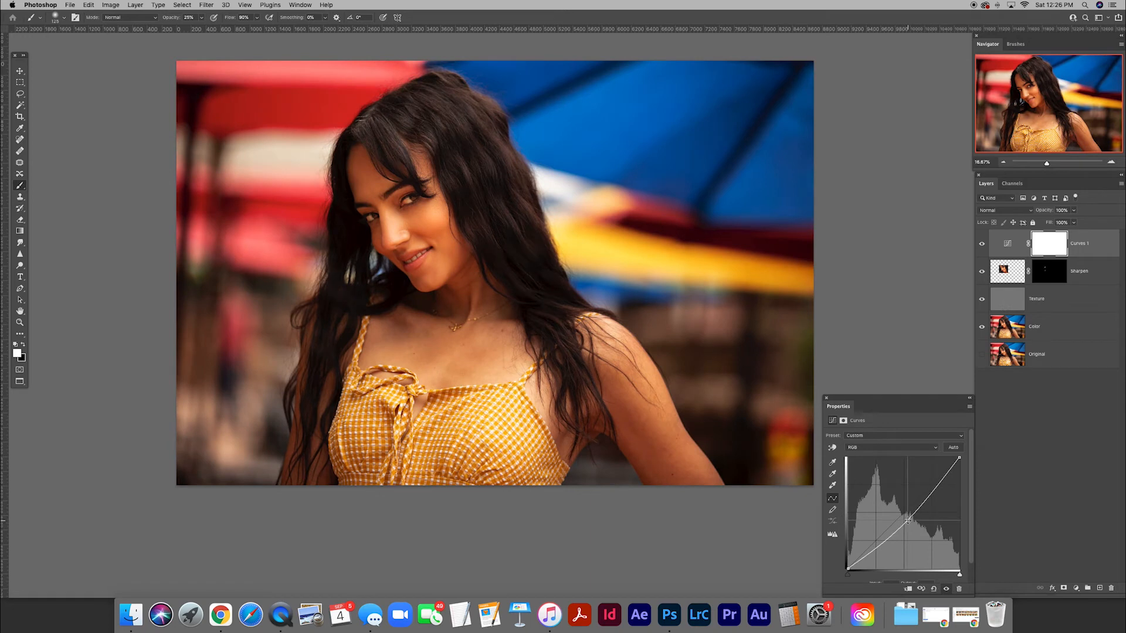
Rename the Curves layer Dark and invert its mask to black.
double_click(1081, 244)
type("Dark")
key("Return")
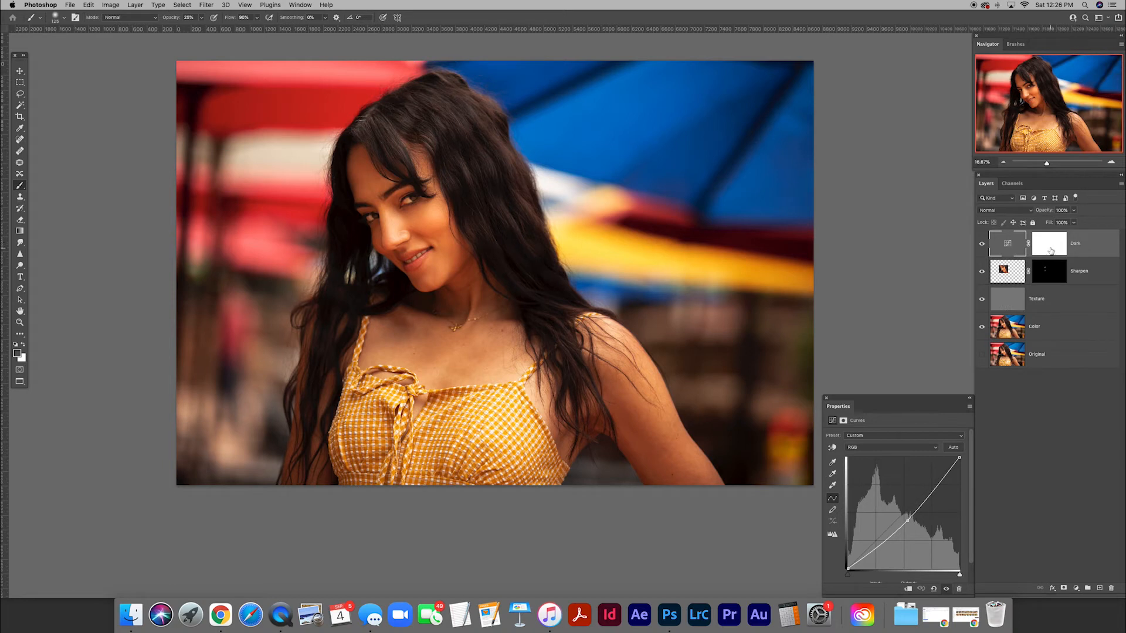
left_click(1051, 251)
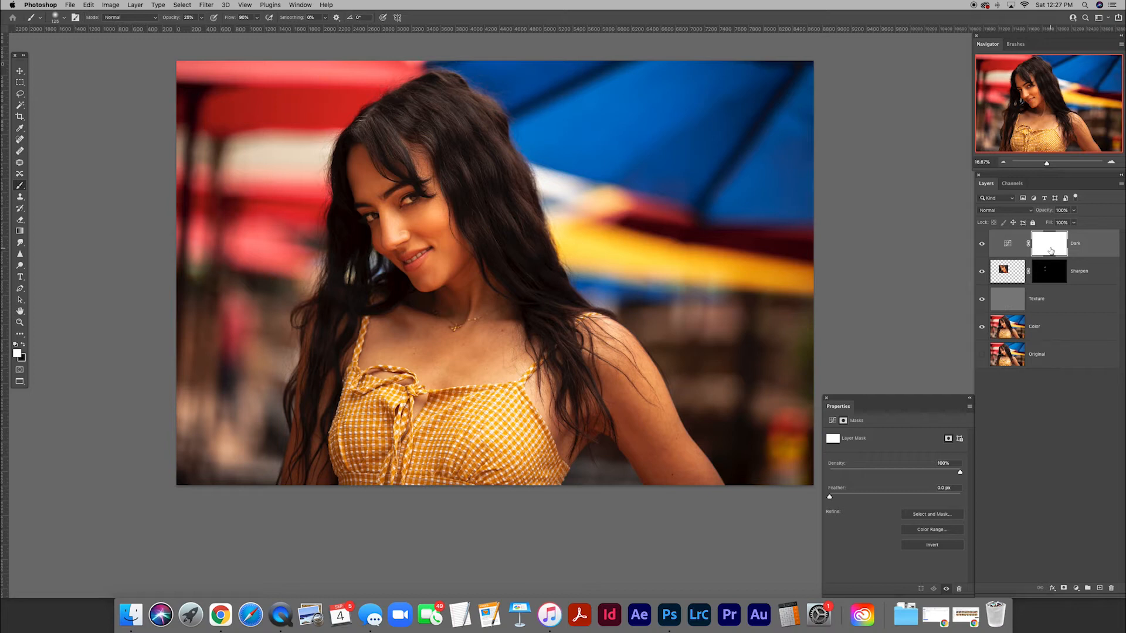
key("super+i")
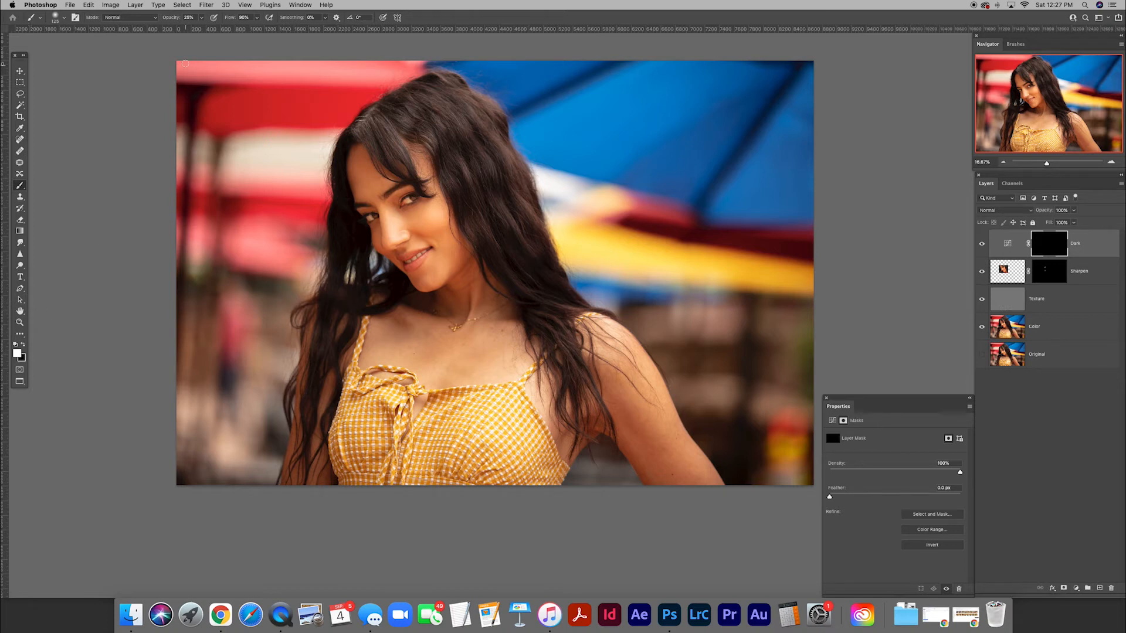
Paint white on the Dark mask around the photo's edges with a much larger brush at 30% opacity to form a vignette.
left_click(184, 18)
type("30")
key("Return")
key("bracketright")
key("bracketright")
key("bracketright")
key("bracketright")
key("bracketright")
key("bracketright")
key("bracketright")
key("bracketright")
key("bracketright")
key("bracketright")
key("bracketright")
key("bracketright")
key("bracketright")
key("bracketright")
key("bracketright")
mouse_move(286, 139)
left_mouse_down()
mouse_move(263, 147)
mouse_move(239, 182)
mouse_move(304, 129)
mouse_move(287, 158)
mouse_move(304, 137)
mouse_move(255, 170)
mouse_move(213, 152)
mouse_move(213, 87)
mouse_move(228, 281)
mouse_move(279, 274)
mouse_move(217, 300)
mouse_move(210, 387)
mouse_move(286, 300)
mouse_move(674, 300)
mouse_move(589, 226)
mouse_move(616, 244)
mouse_move(574, 187)
mouse_move(802, 264)
mouse_move(597, 248)
mouse_move(629, 269)
mouse_move(794, 214)
mouse_move(775, 209)
mouse_move(801, 161)
mouse_move(864, 95)
mouse_move(484, 55)
mouse_move(899, 101)
mouse_move(457, 29)
mouse_move(802, 137)
left_mouse_up()
mouse_move(796, 262)
left_mouse_down()
mouse_move(759, 361)
mouse_move(633, 288)
mouse_move(720, 390)
mouse_move(587, 253)
mouse_move(610, 266)
mouse_move(573, 202)
mouse_move(593, 229)
mouse_move(570, 164)
mouse_move(621, 271)
mouse_move(613, 254)
mouse_move(847, 258)
mouse_move(794, 324)
left_mouse_up()
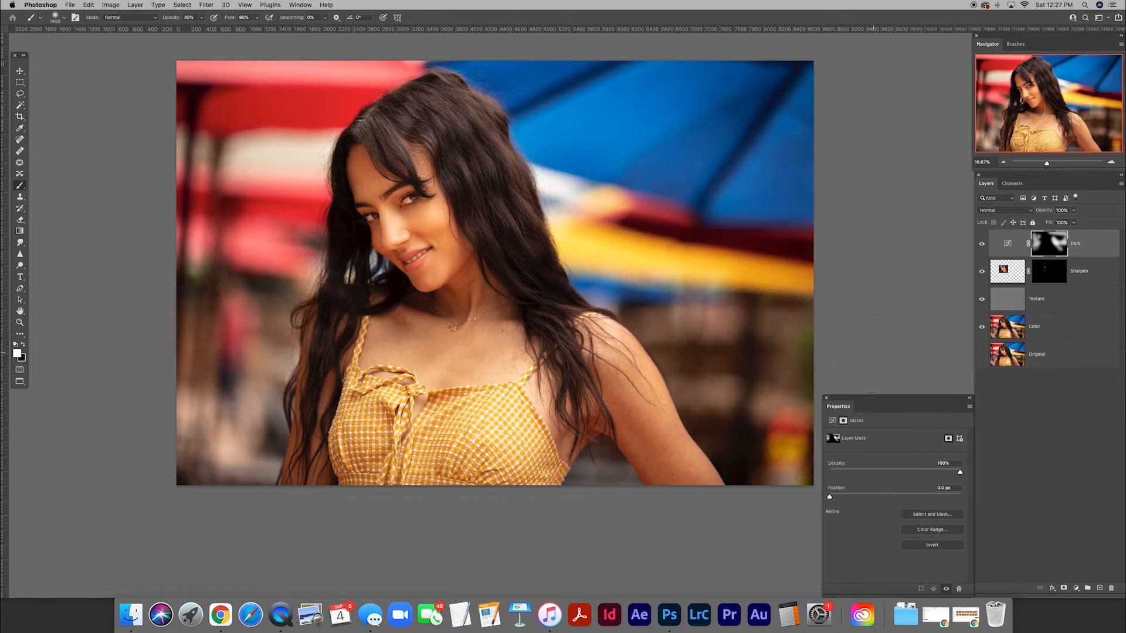
mouse_move(594, 491)
left_mouse_down()
mouse_move(545, 511)
mouse_move(385, 500)
mouse_move(382, 485)
mouse_move(349, 498)
left_mouse_up()
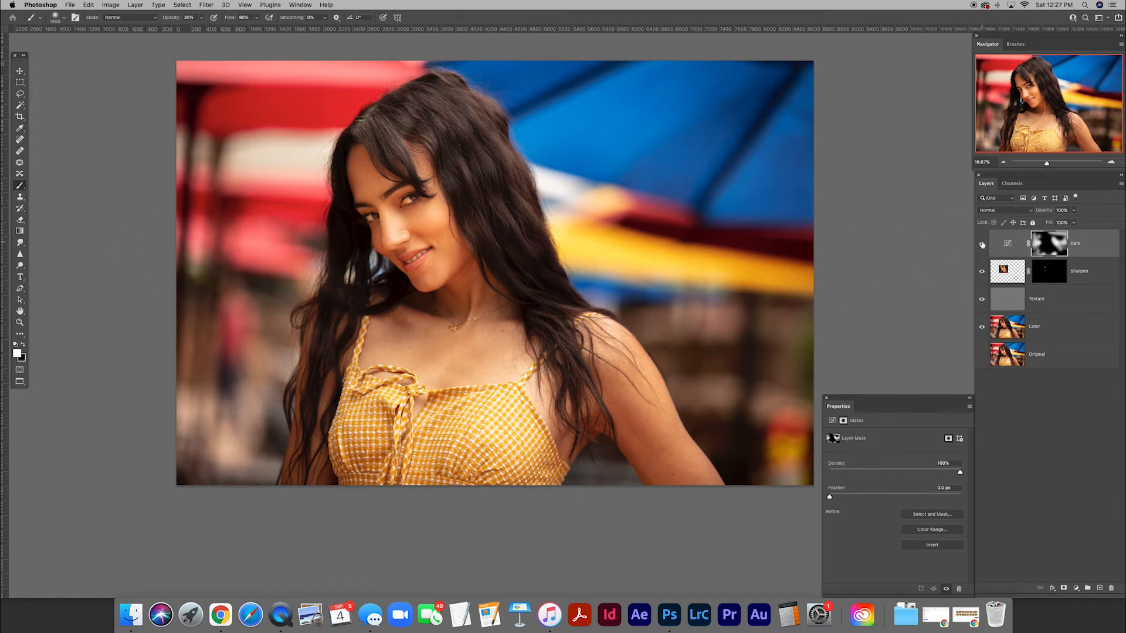
Compare the photo with and without the Dark layer.
left_click(982, 245)
left_click(982, 245)
left_click(983, 245)
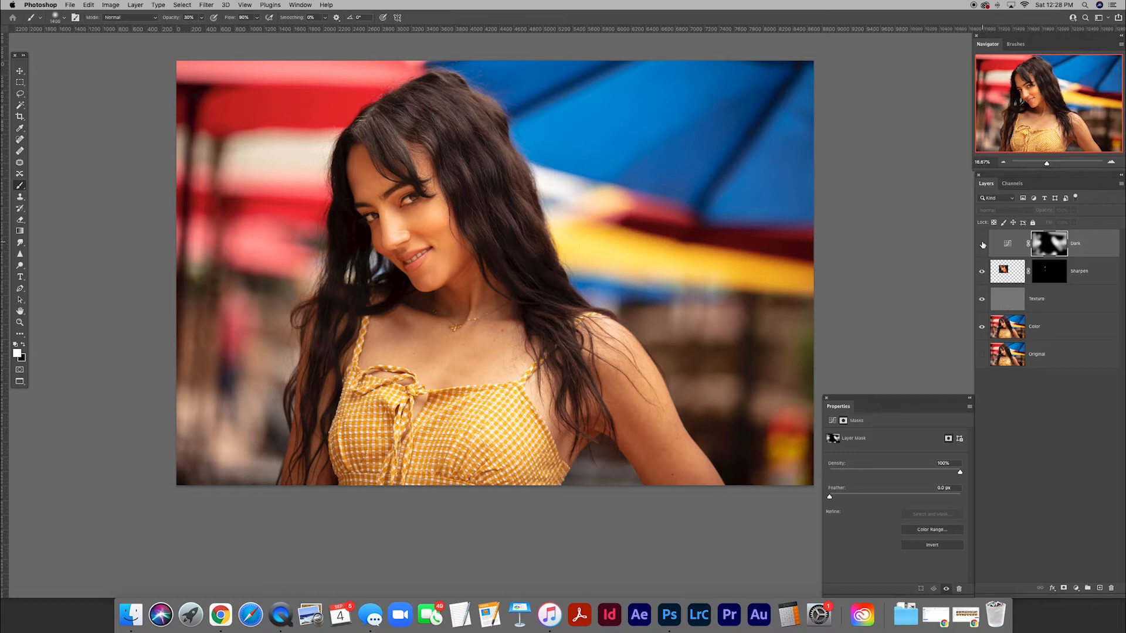
left_click(982, 245)
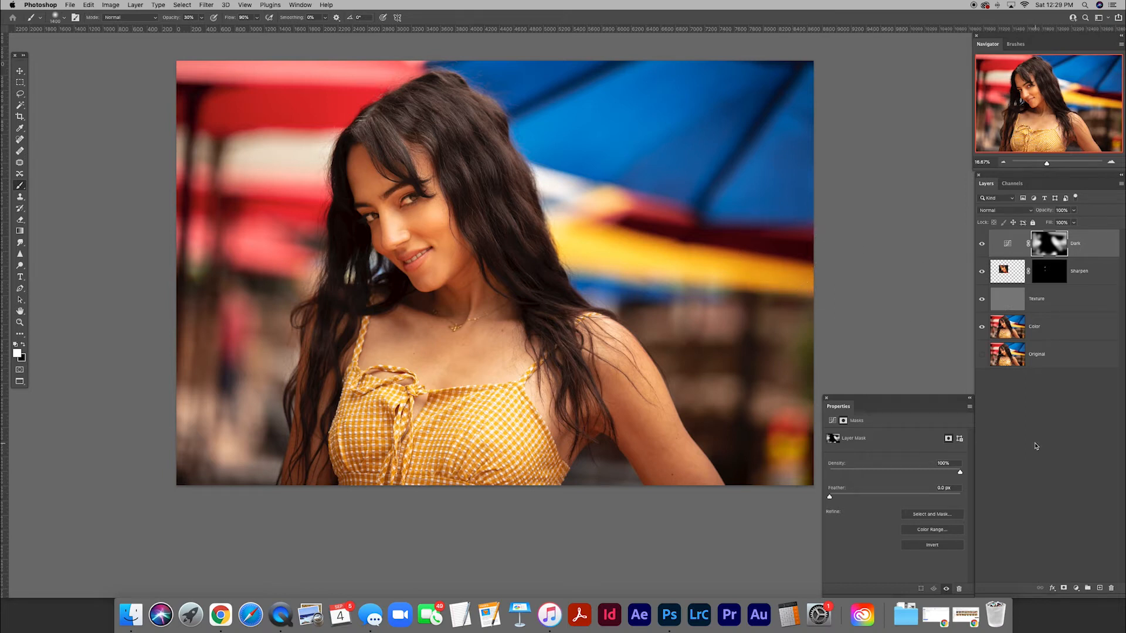
Add a Curves adjustment layer above Dark and pull the RGB curve's midpoint down slightly to darken the photo.
left_click(1076, 589)
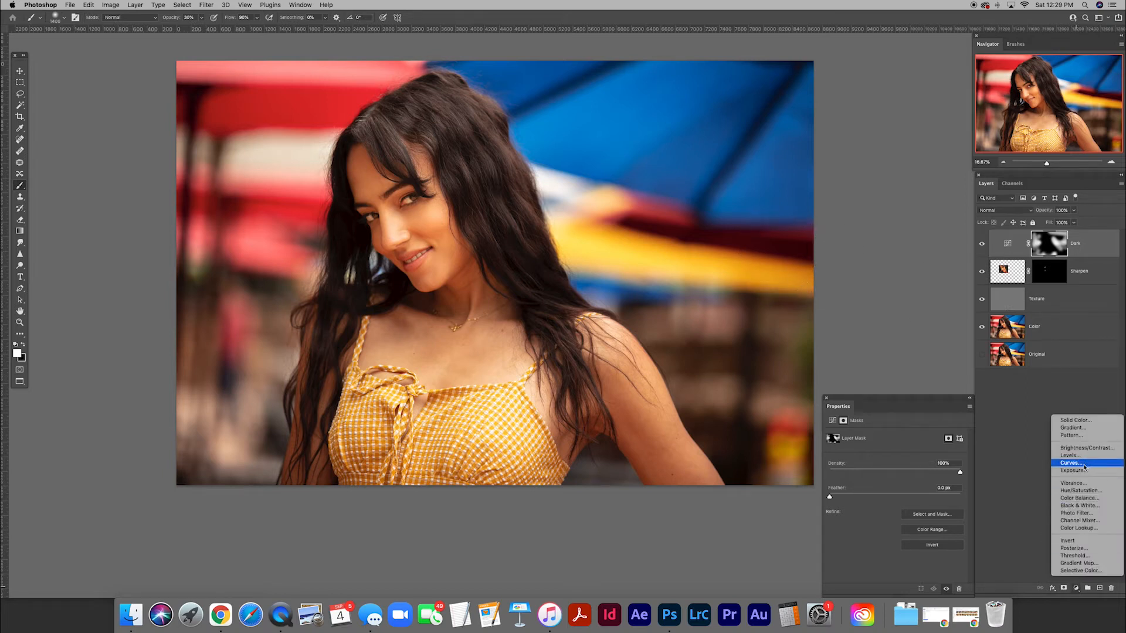
left_click(1084, 467)
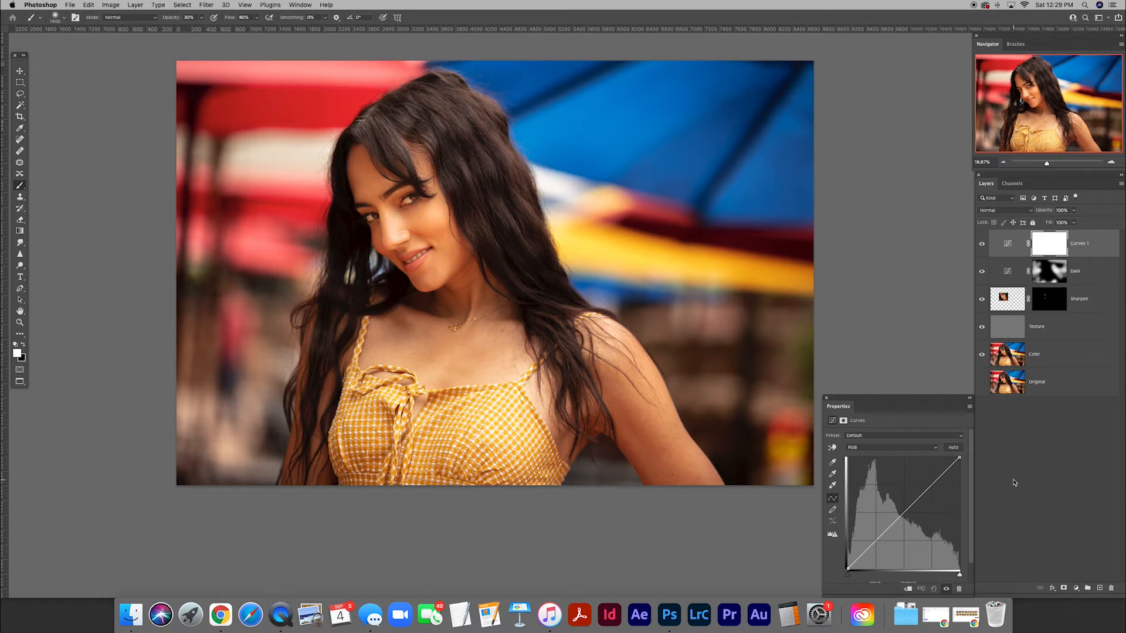
left_click(904, 517)
left_click_drag(904, 516, 907, 519)
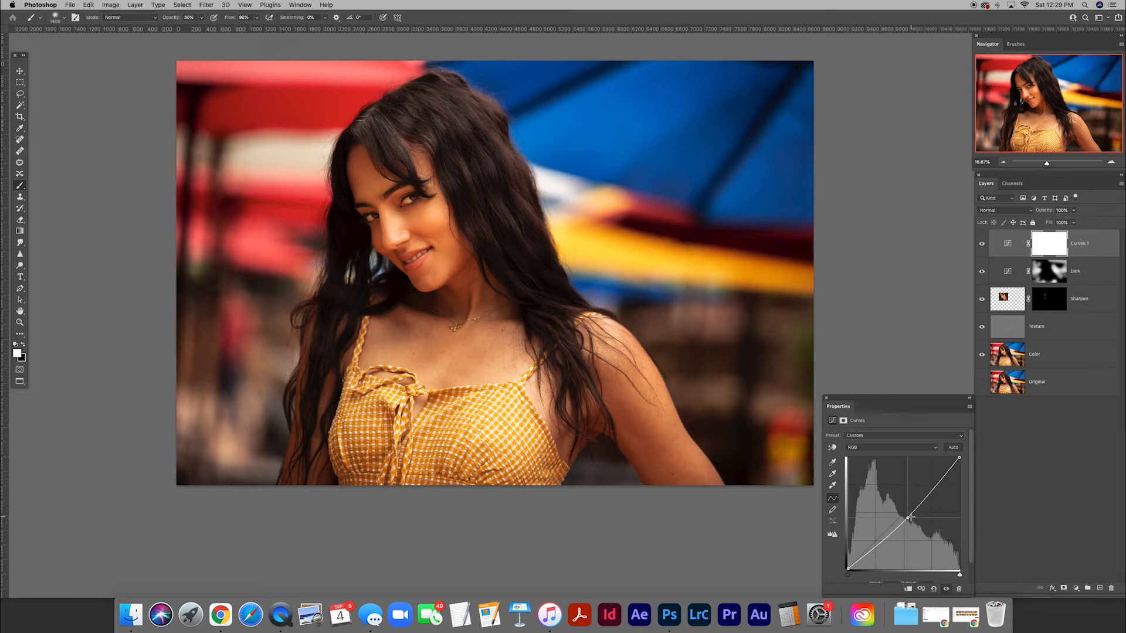
Rename the new Curves layer Skin Tones Dark and invert its mask to black.
double_click(1079, 244)
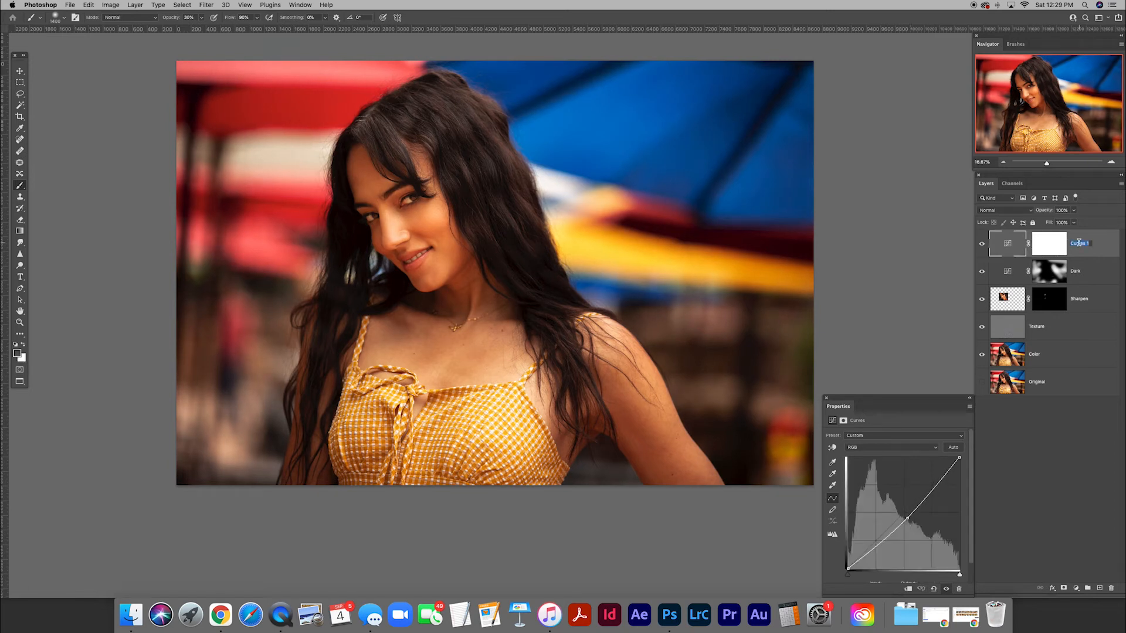
type("Skin Tones Dark")
key("Return")
left_click(1051, 248)
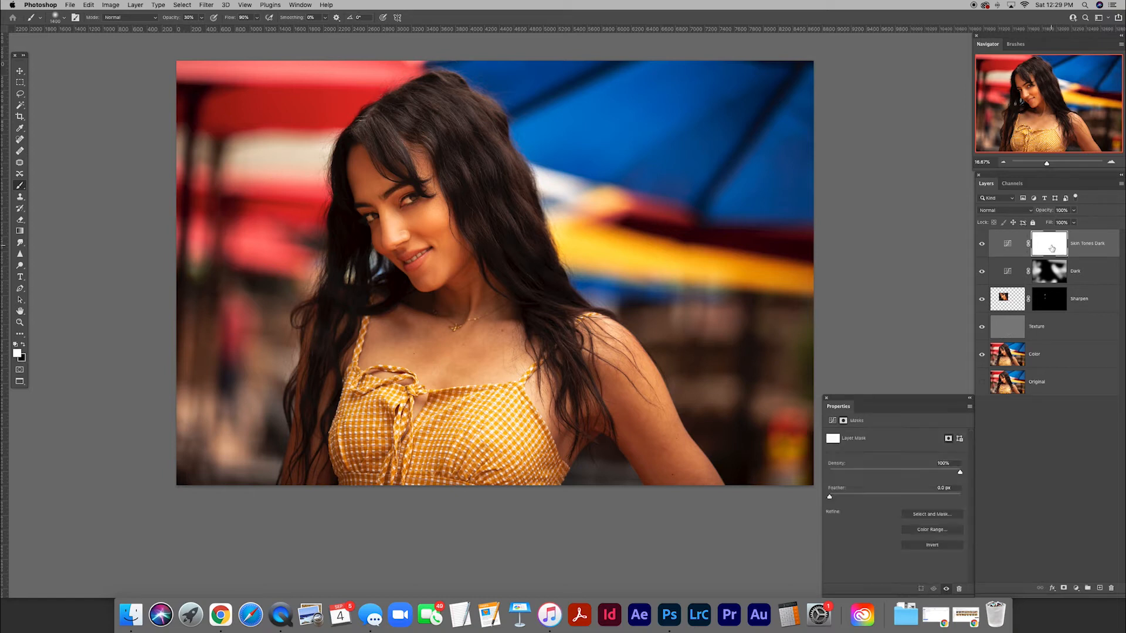
key("super+i")
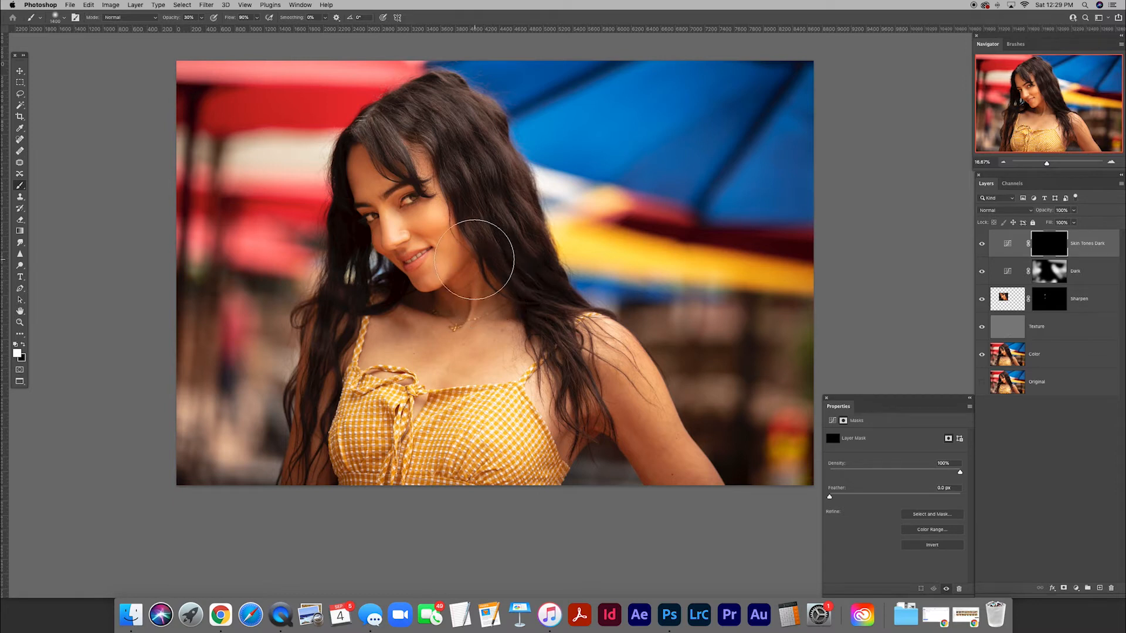
Paint white on the Skin Tones Dark mask along the cheek, jaw and forehead edge with a smaller brush at 21% opacity.
key("bracketleft")
key("bracketleft")
key("bracketleft")
key("bracketleft")
key("bracketleft")
key("bracketleft")
left_click_drag(170, 19, 166, 19)
key("super+plus")
key("super+plus")
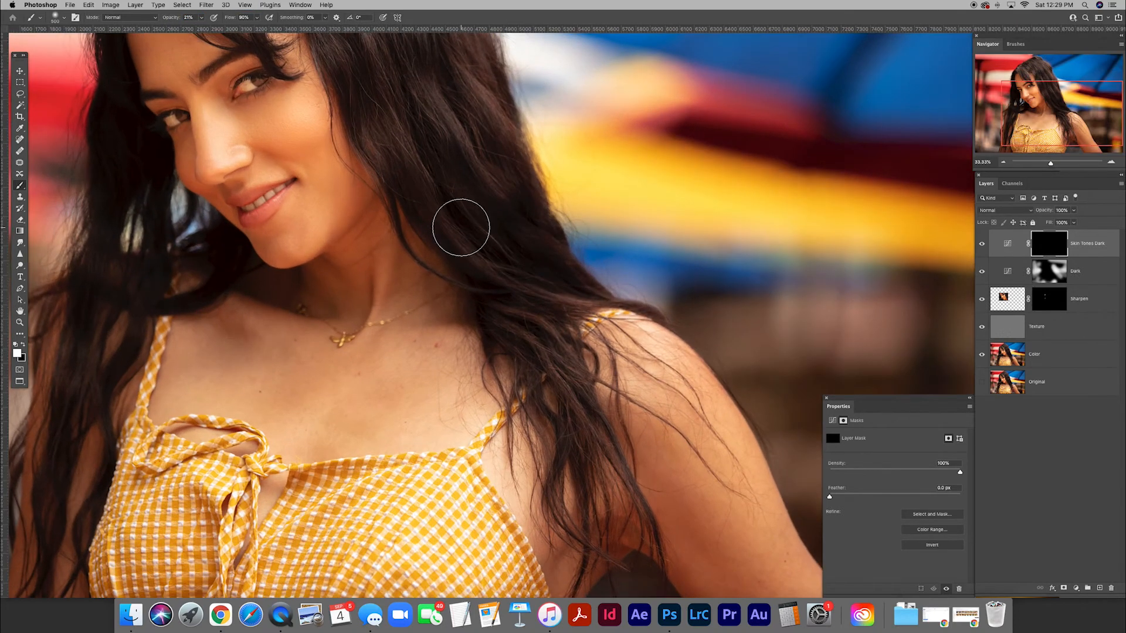
key("bracketleft")
left_click_drag(361, 231, 620, 379)
mouse_move(556, 301)
left_mouse_down()
mouse_move(588, 295)
mouse_move(537, 292)
mouse_move(592, 291)
mouse_move(538, 290)
mouse_move(581, 284)
mouse_move(539, 292)
mouse_move(592, 268)
mouse_move(570, 294)
mouse_move(553, 290)
mouse_move(623, 302)
mouse_move(635, 332)
mouse_move(608, 393)
left_mouse_up()
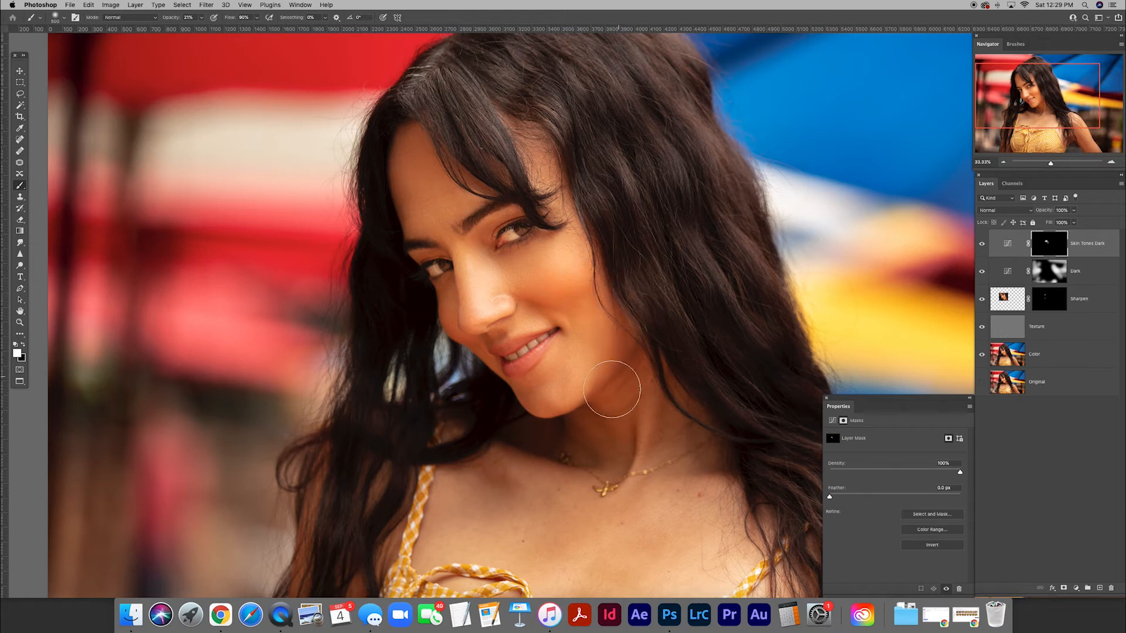
mouse_move(398, 212)
left_mouse_down()
mouse_move(408, 133)
mouse_move(381, 227)
left_mouse_up()
Paint white on the Skin Tones Dark mask over finer facial contours around the eyes, varying between small brush sizes.
key("bracketleft")
key("bracketleft")
key("bracketleft")
key("bracketleft")
key("bracketleft")
key("bracketleft")
key("bracketleft")
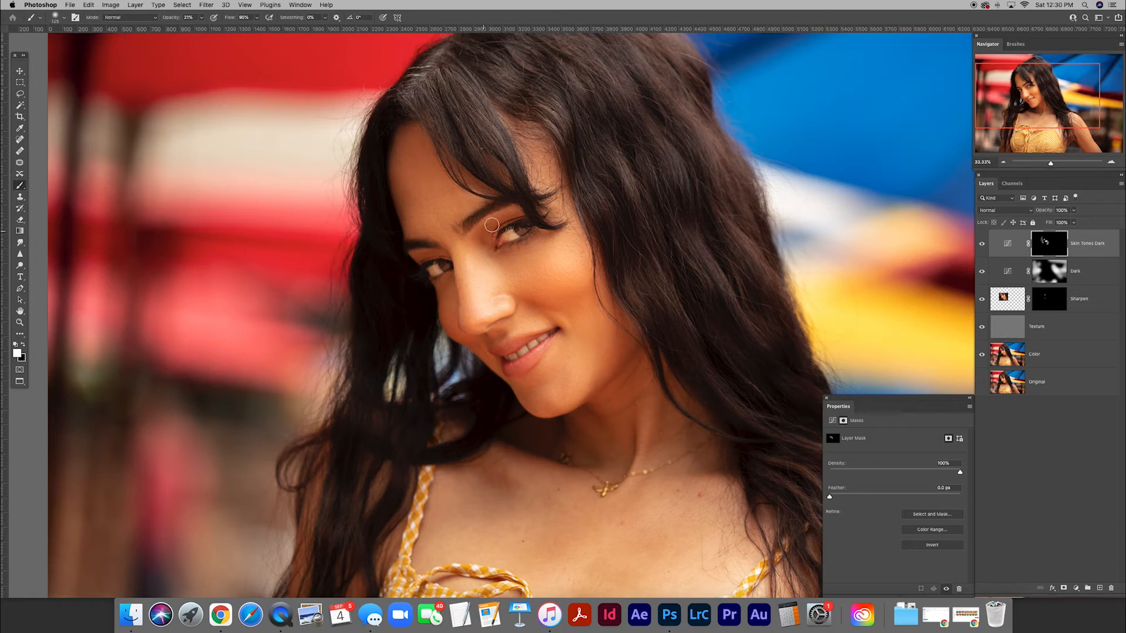
key("bracketright")
key("bracketright")
key("bracketright")
key("bracketright")
key("bracketright")
key("bracketright")
key("bracketleft")
key("bracketleft")
key("bracketright")
key("bracketright")
key("bracketright")
key("bracketright")
key("bracketleft")
key("bracketleft")
key("bracketleft")
key("bracketleft")
key("bracketleft")
key("bracketleft")
key("bracketleft")
key("bracketleft")
key("bracketleft")
key("bracketleft")
key("bracketleft")
key("bracketleft")
key("bracketleft")
key("bracketleft")
Compare the face with and without Skin Tones Dark and lower that layer's opacity to 90%.
left_click(983, 244)
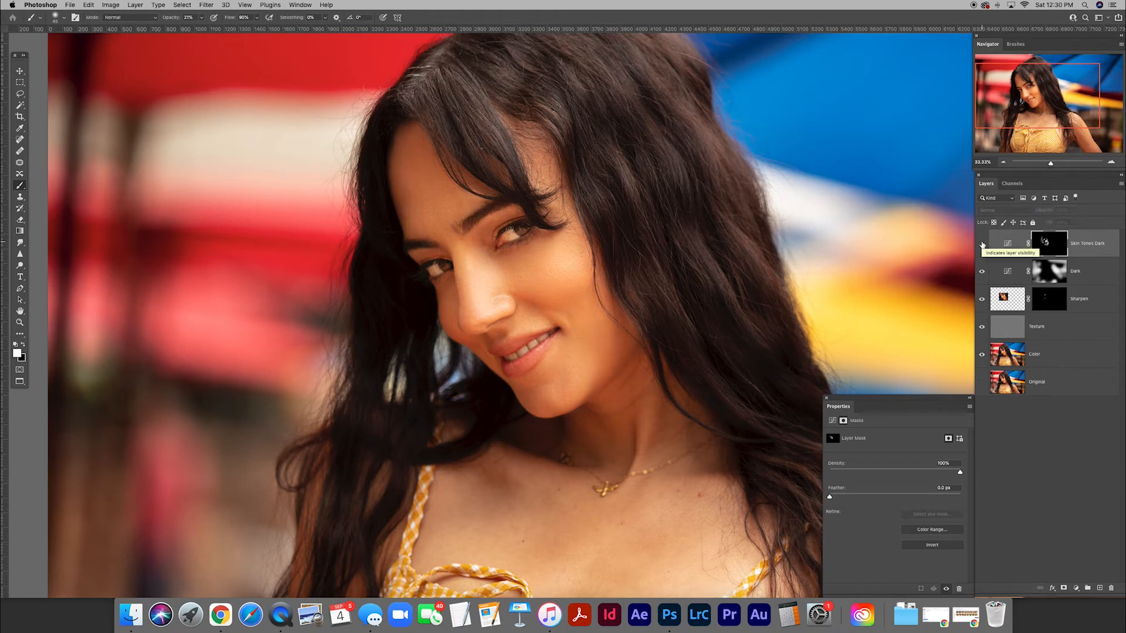
left_click(983, 244)
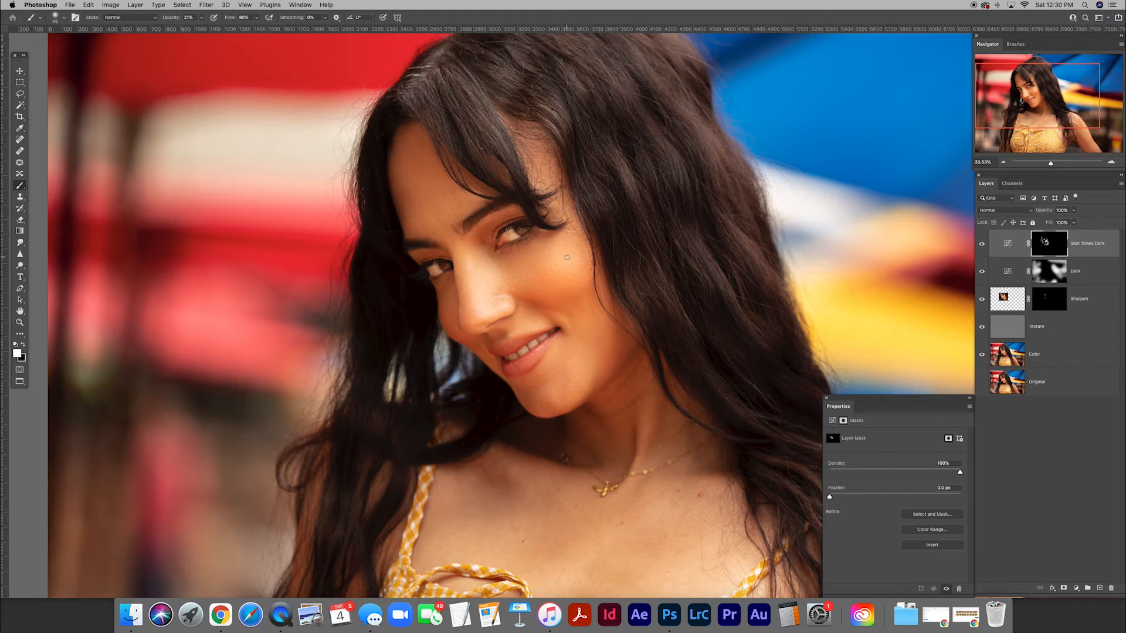
left_click(1057, 211)
type("90")
key("Return")
Examine the darkened skin tones across the whole portrait at different magnifications.
key("super+minus")
key("super+minus")
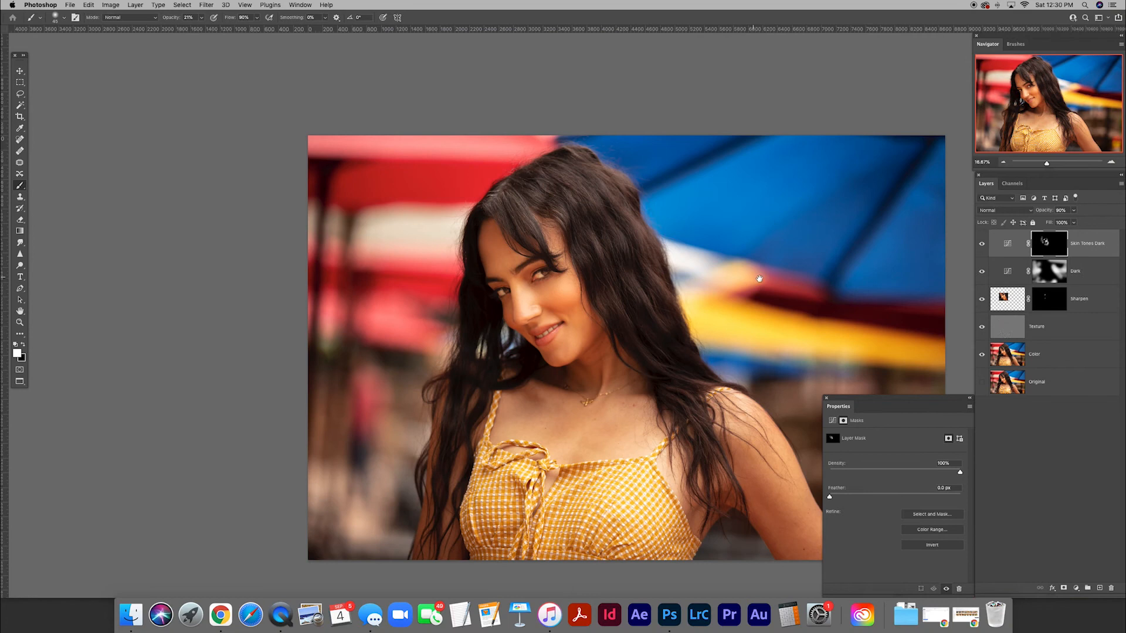
left_click_drag(753, 322, 717, 279, "space")
key("super+plus")
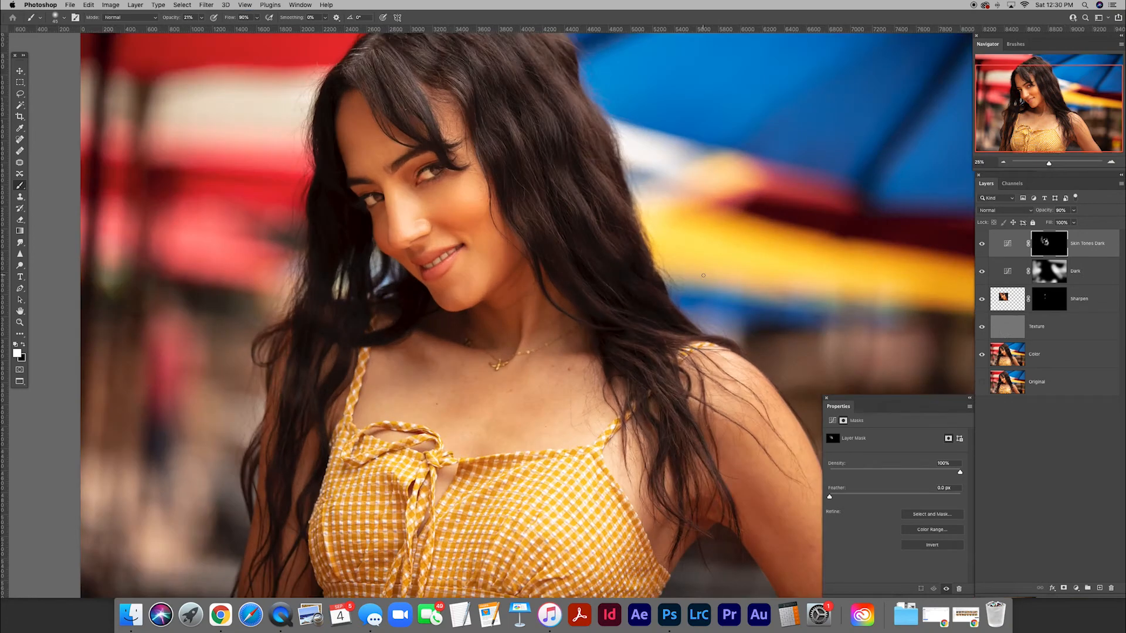
scroll(636, 272, "right", 1)
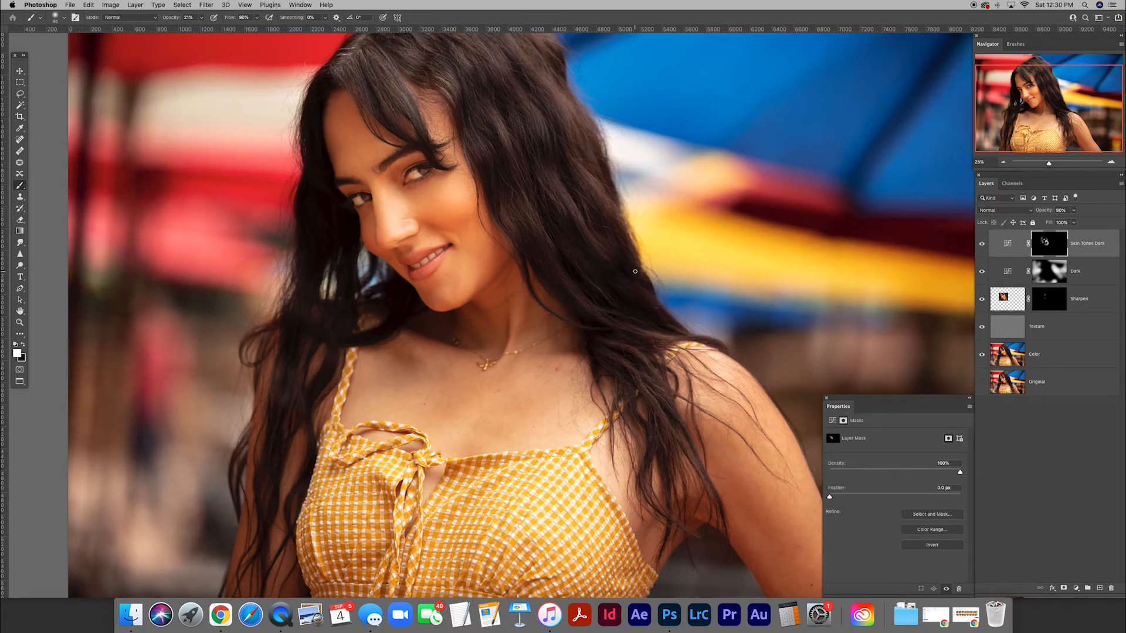
scroll(635, 271, "left", 2)
key("super+minus")
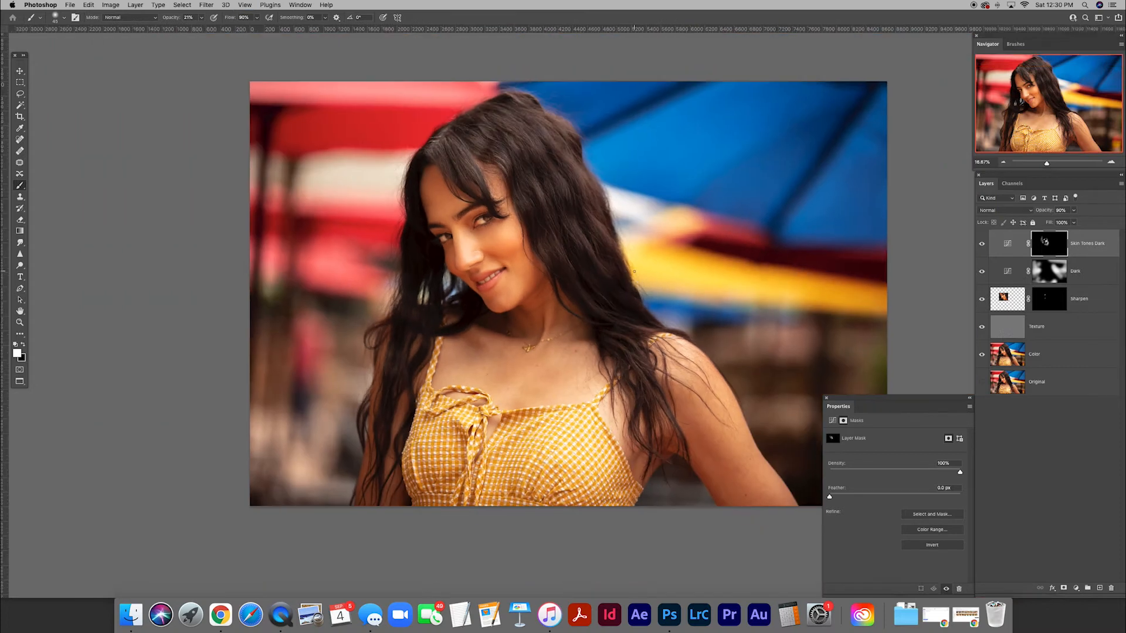
left_click_drag(653, 294, 621, 281)
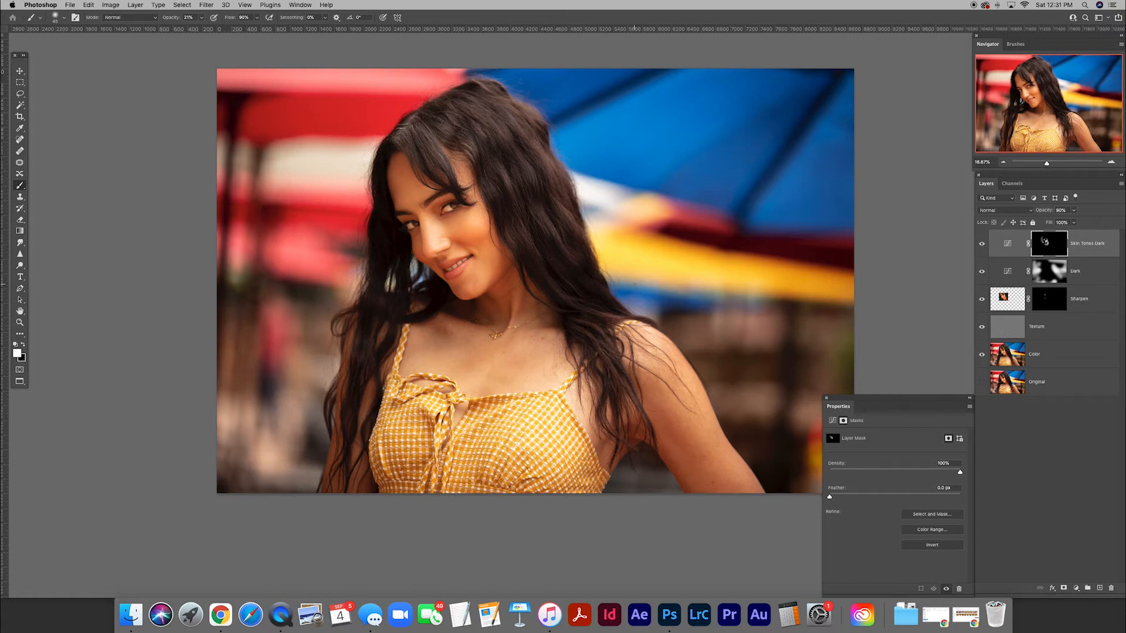
Add a Black & White adjustment layer above Skin Tones Dark and set its Reds to 68.
key("v")
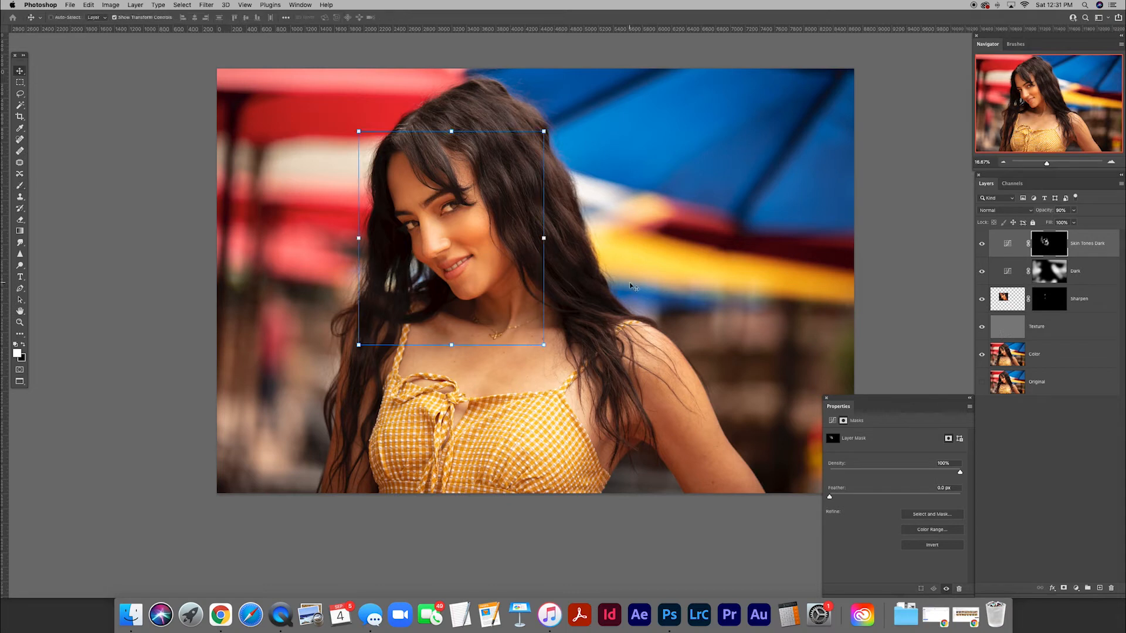
left_click(1076, 588)
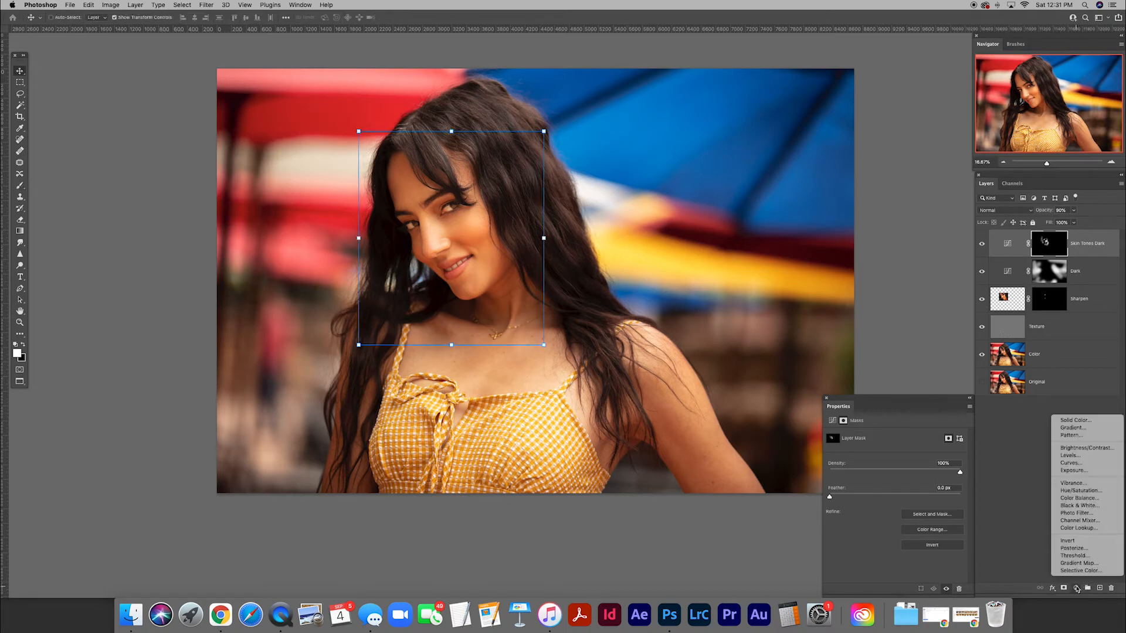
left_click(1077, 505)
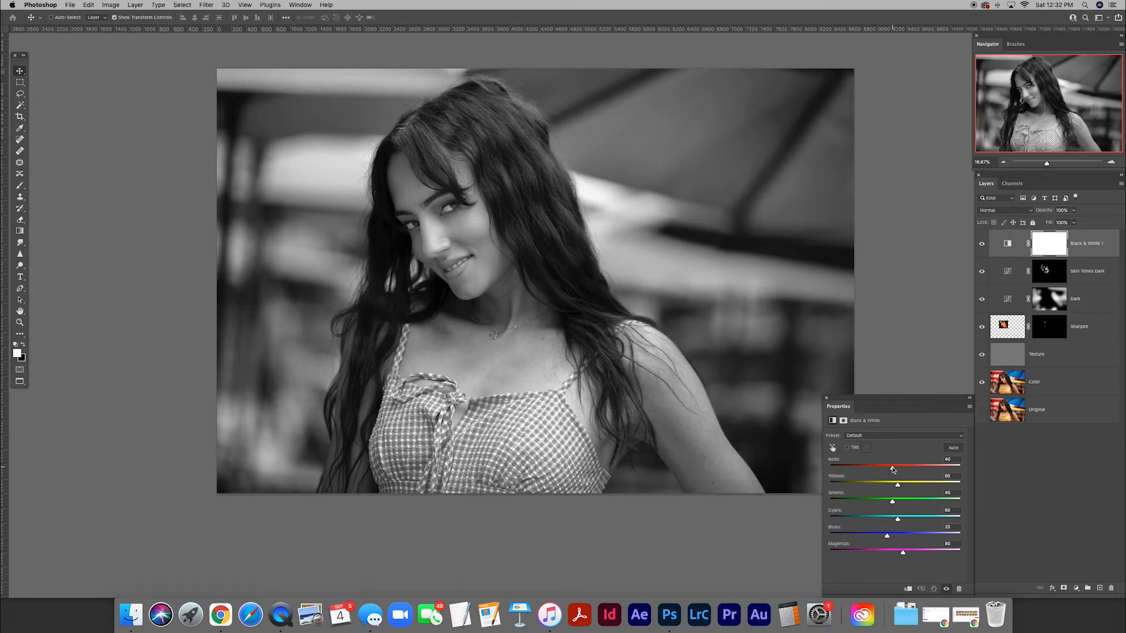
left_click_drag(893, 469, 860, 470)
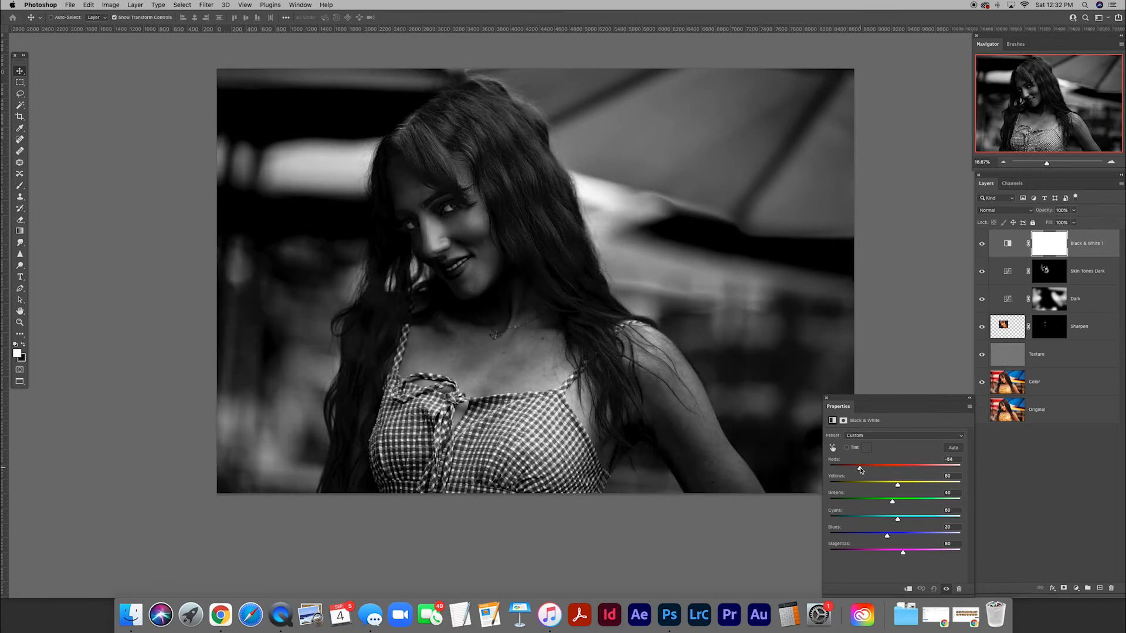
left_click_drag(860, 469, 900, 470)
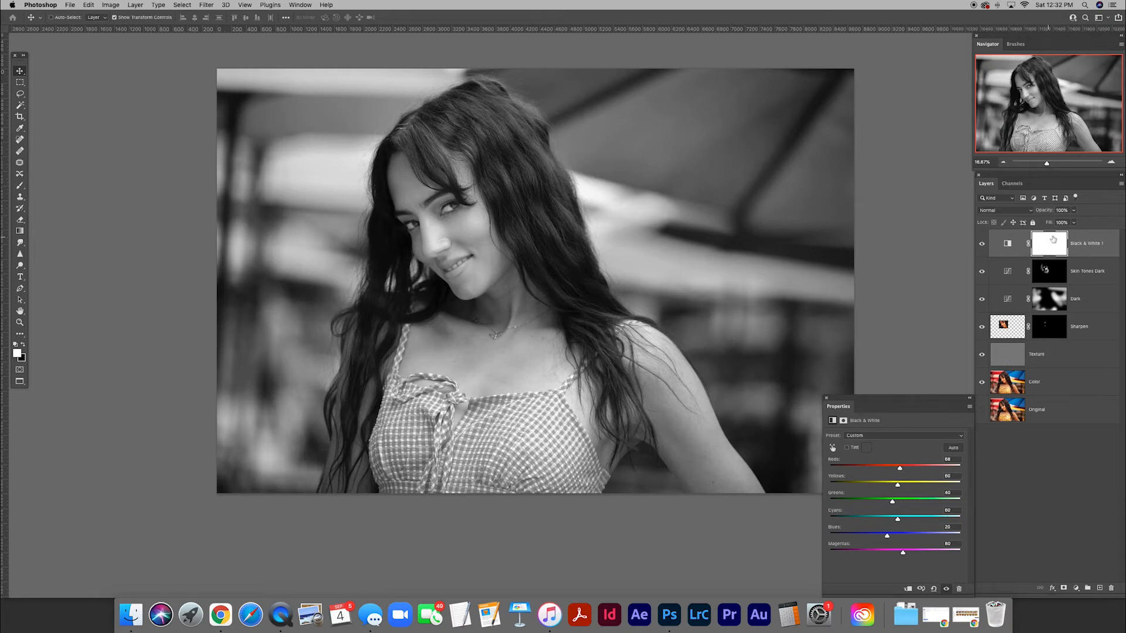
Lower the Black & White layer's opacity to 12%.
left_click(1059, 210)
type("12")
key("Return")
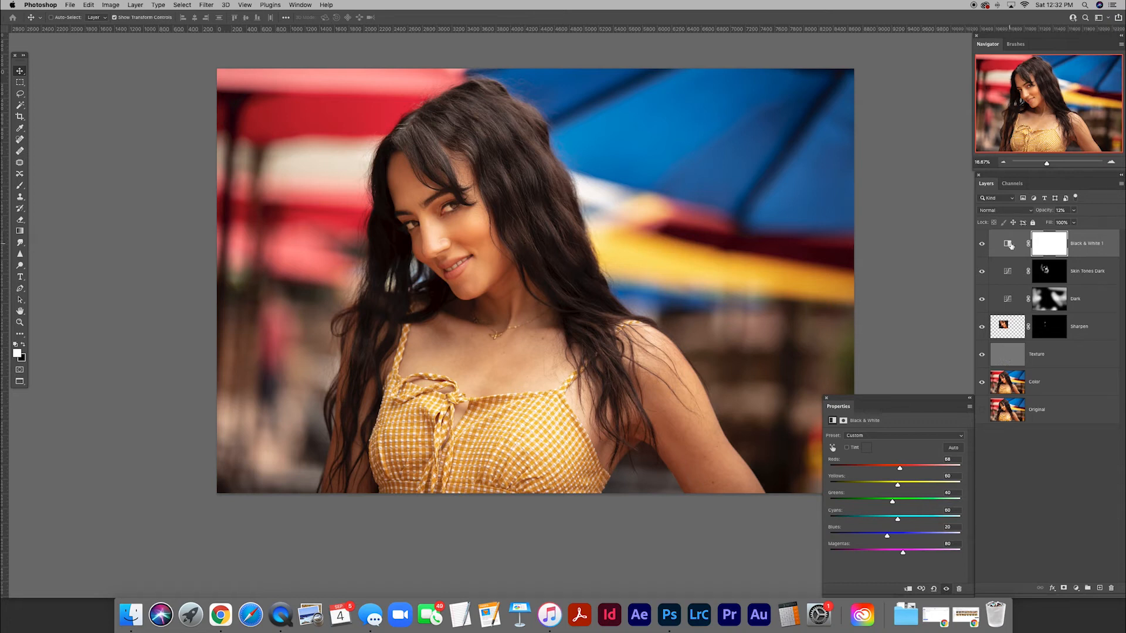
Paint black on the Black & White mask over the background and dress with a much larger brush at 100% opacity.
left_click(1049, 244)
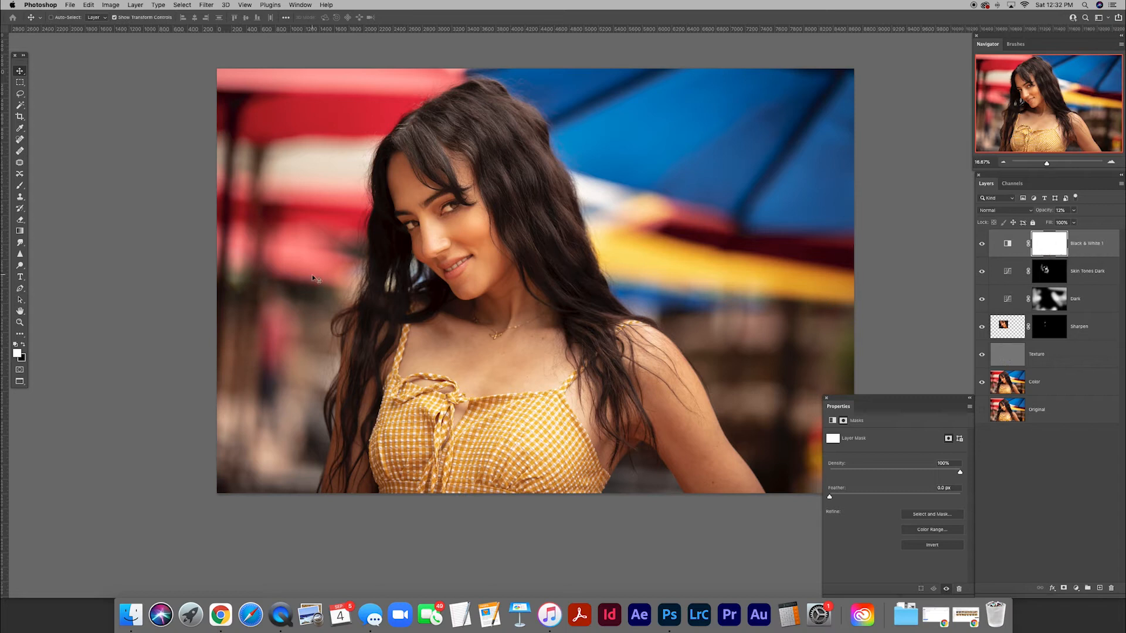
key("b")
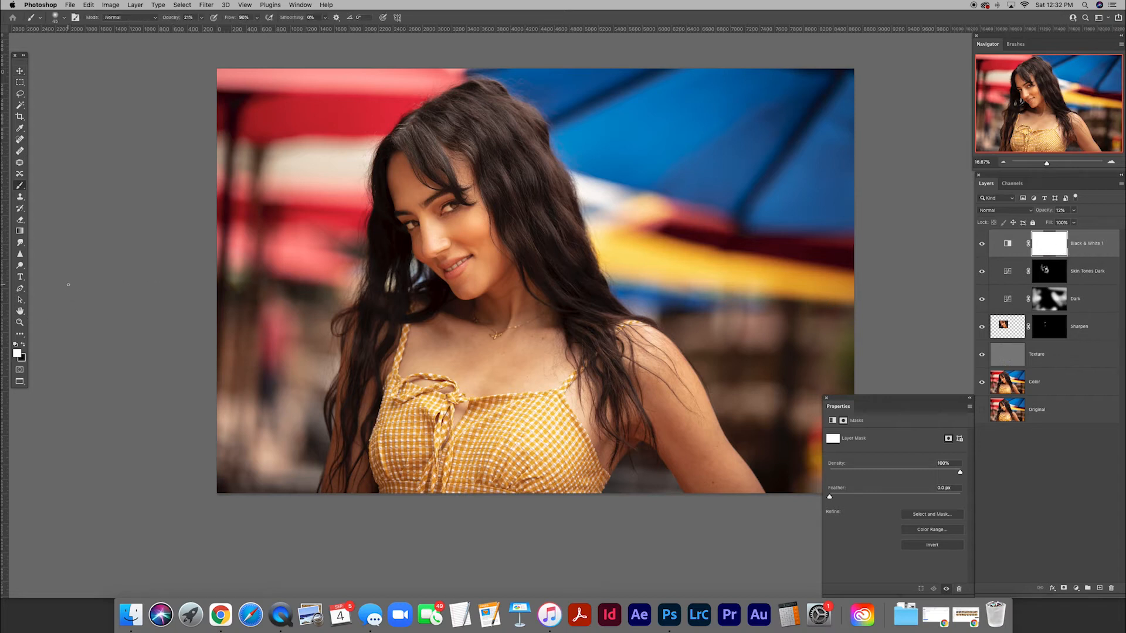
left_click(24, 345)
left_click_drag(176, 18, 227, 18)
key("bracketright")
key("bracketright")
key("bracketright")
key("bracketright")
key("bracketright")
key("bracketright")
key("bracketright")
key("bracketright")
key("bracketright")
key("bracketright")
key("bracketright")
key("bracketright")
key("bracketright")
key("bracketright")
key("bracketright")
key("bracketright")
key("bracketright")
key("super+minus")
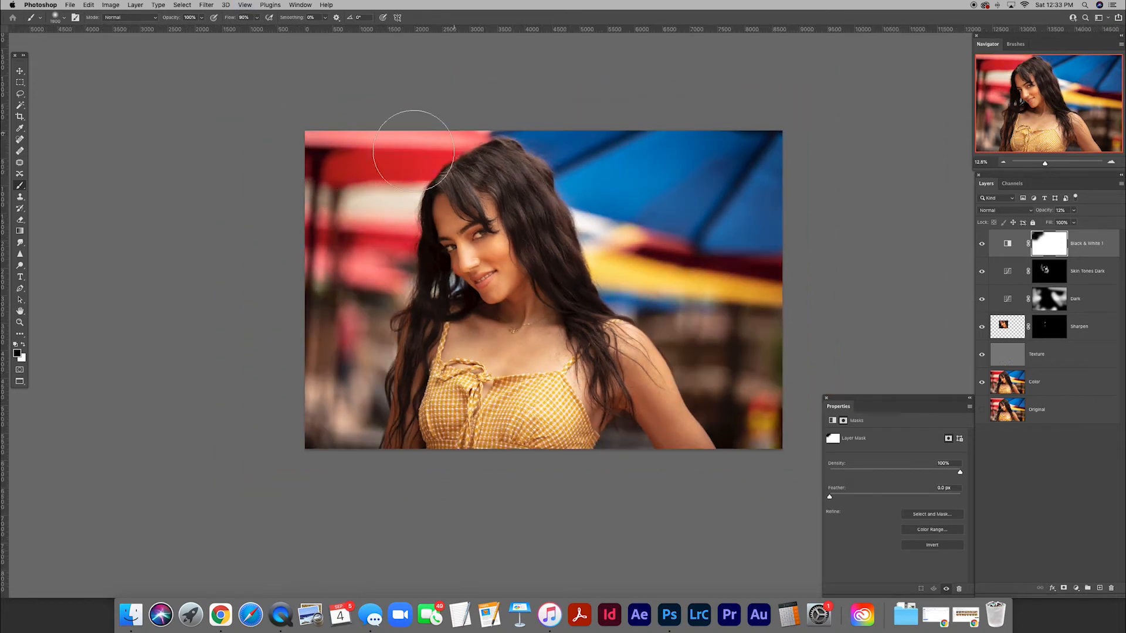
mouse_move(405, 150)
left_mouse_down()
mouse_move(326, 392)
mouse_move(354, 408)
mouse_move(346, 240)
mouse_move(405, 133)
mouse_move(504, 127)
mouse_move(796, 165)
mouse_move(641, 209)
mouse_move(603, 196)
mouse_move(784, 306)
mouse_move(767, 259)
left_mouse_up()
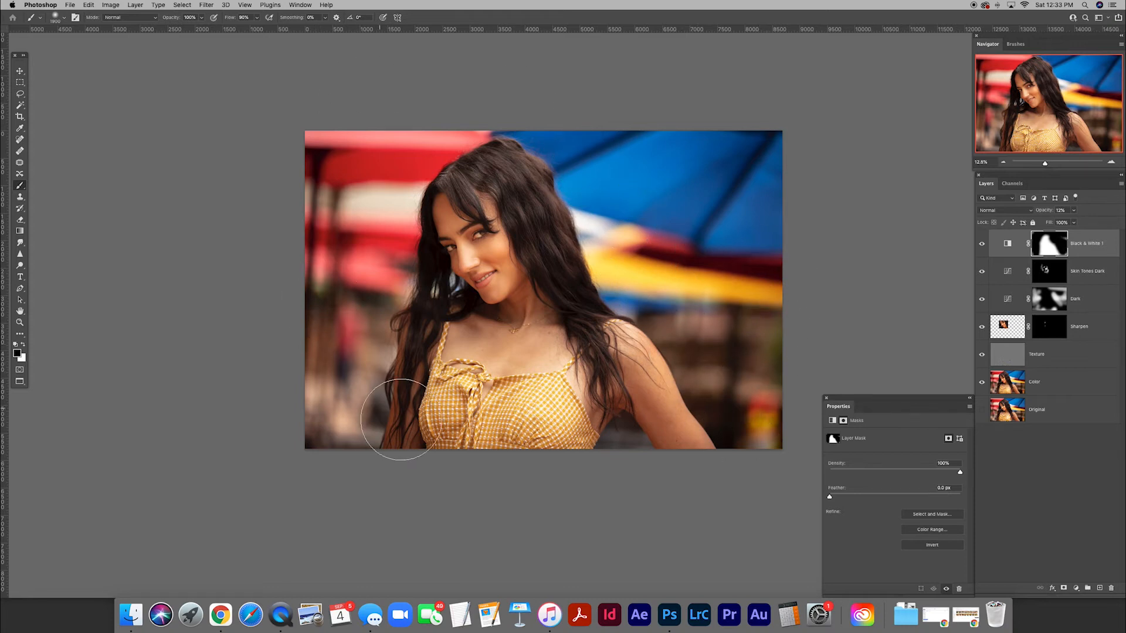
left_click(457, 418)
left_click(542, 425)
Refine the Black & White mask around the face by painting black with a smaller brush.
key("super+equal")
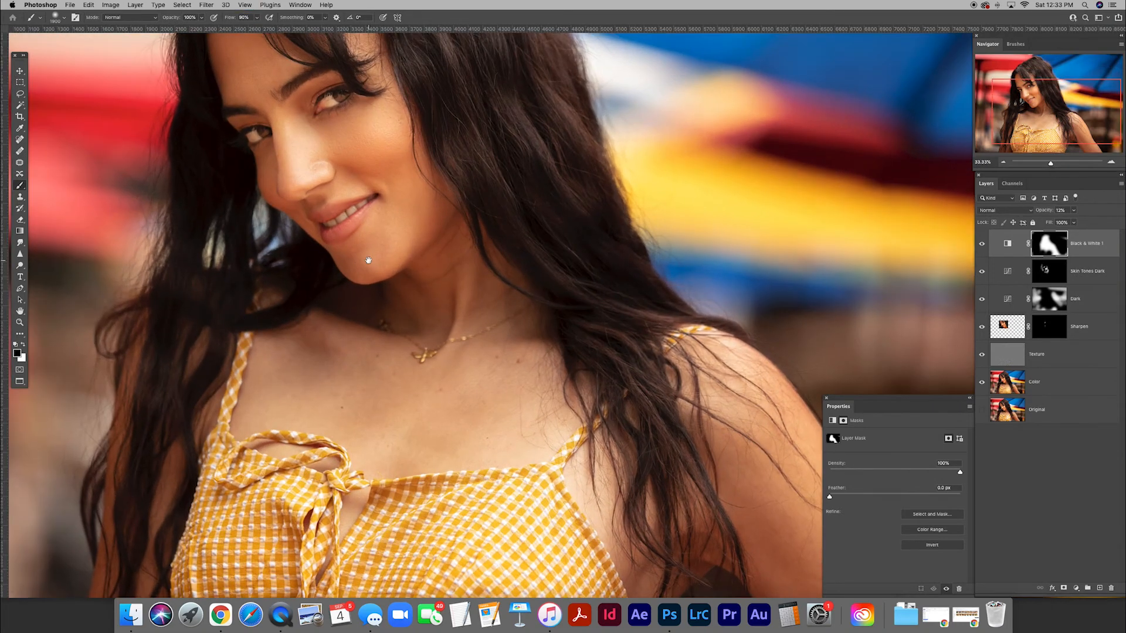
left_click_drag(394, 239, 622, 316)
key("bracketleft")
key("bracketleft")
key("bracketleft")
key("bracketleft")
key("bracketleft")
key("bracketleft")
key("bracketleft")
key("bracketleft")
key("bracketleft")
key("bracketleft")
key("bracketleft")
key("bracketleft")
key("bracketleft")
key("bracketleft")
key("bracketleft")
key("bracketleft")
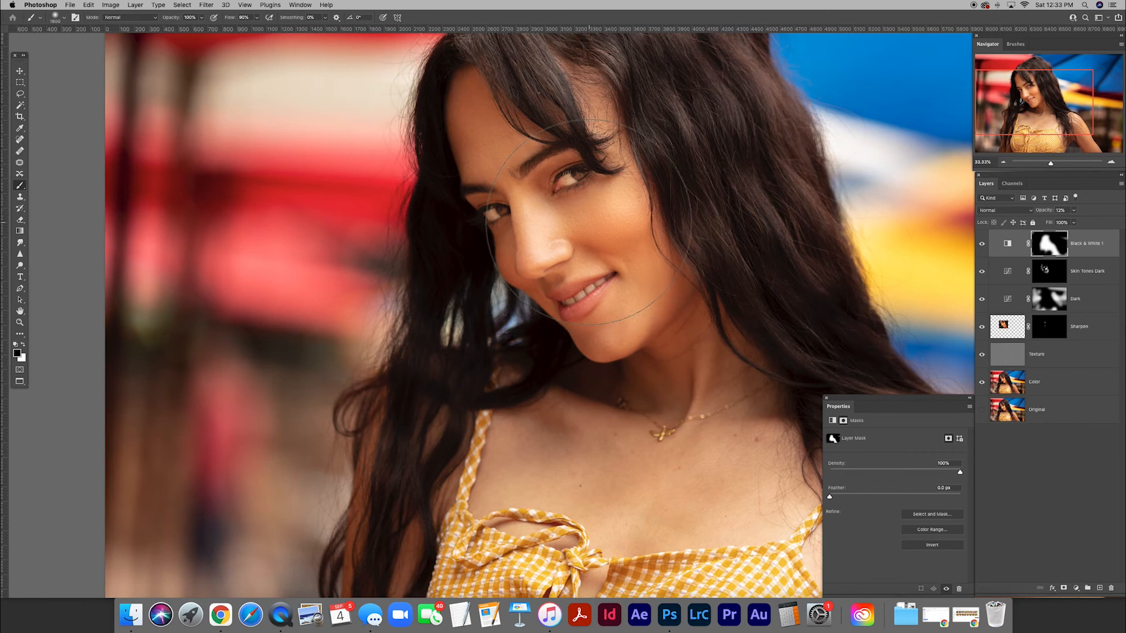
key("bracketleft")
key("bracketleft")
key("bracketleft")
key("bracketleft")
key("bracketleft")
key("bracketleft")
key("super+minus")
mouse_move(545, 297)
left_mouse_down()
mouse_move(410, 249)
mouse_move(418, 256)
left_mouse_up()
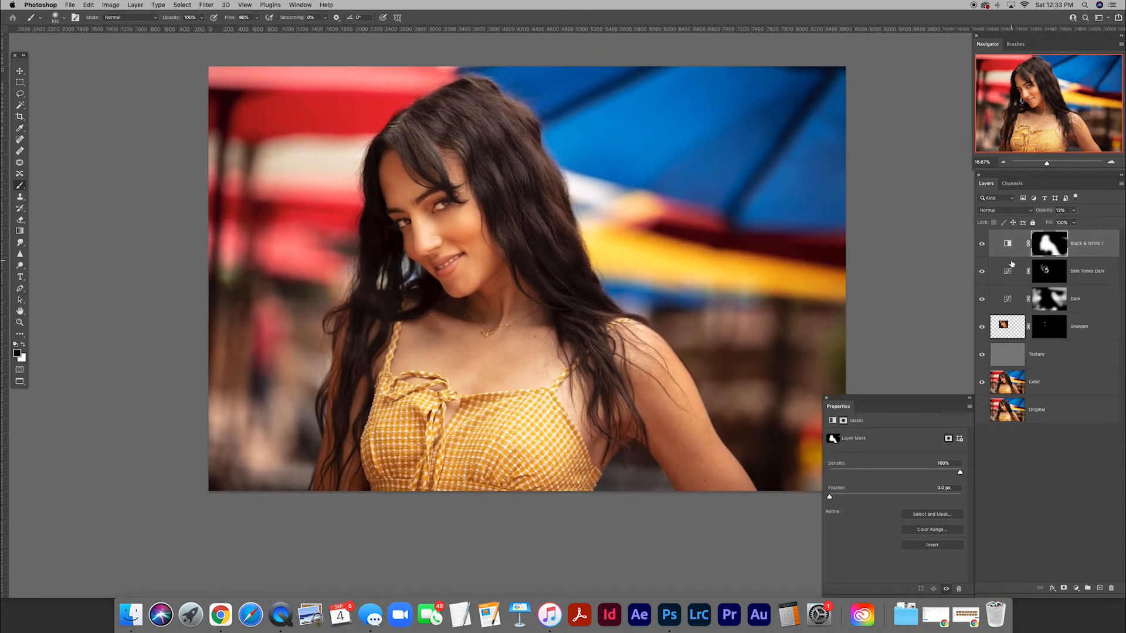
Compare the portrait with and without the Black & White layer.
key("super+plus")
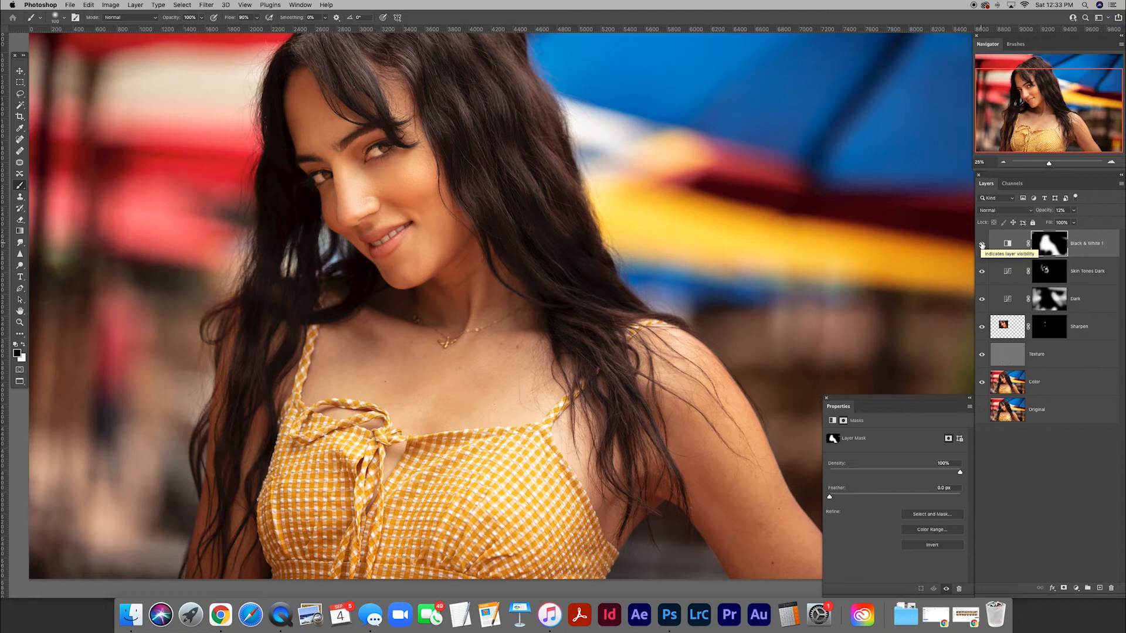
left_click(981, 244)
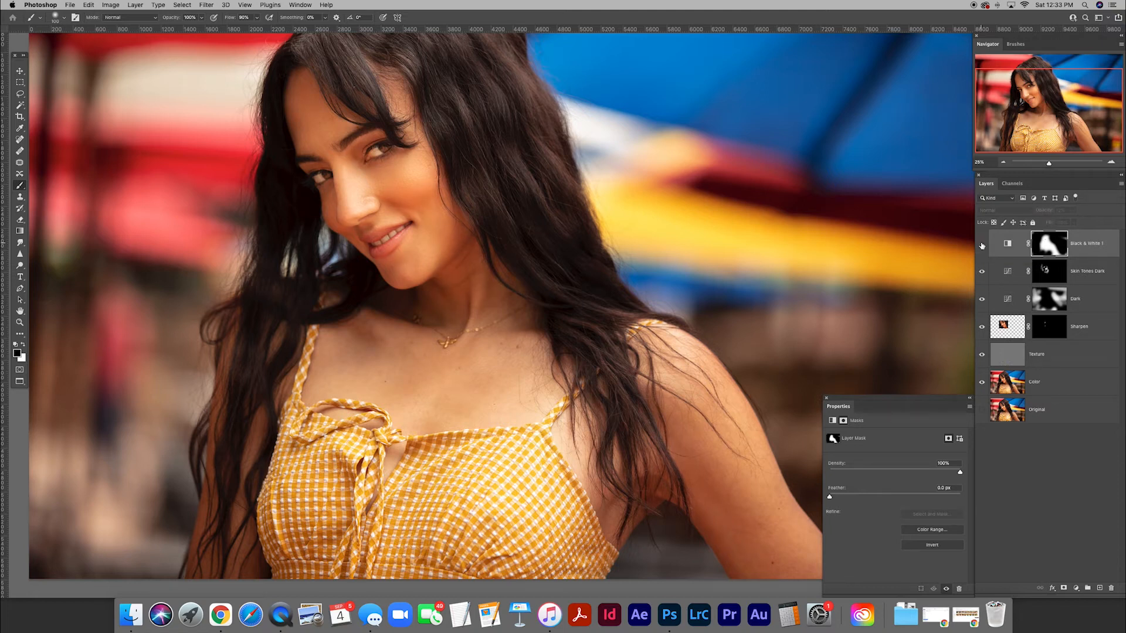
left_click(981, 244)
key("super+minus")
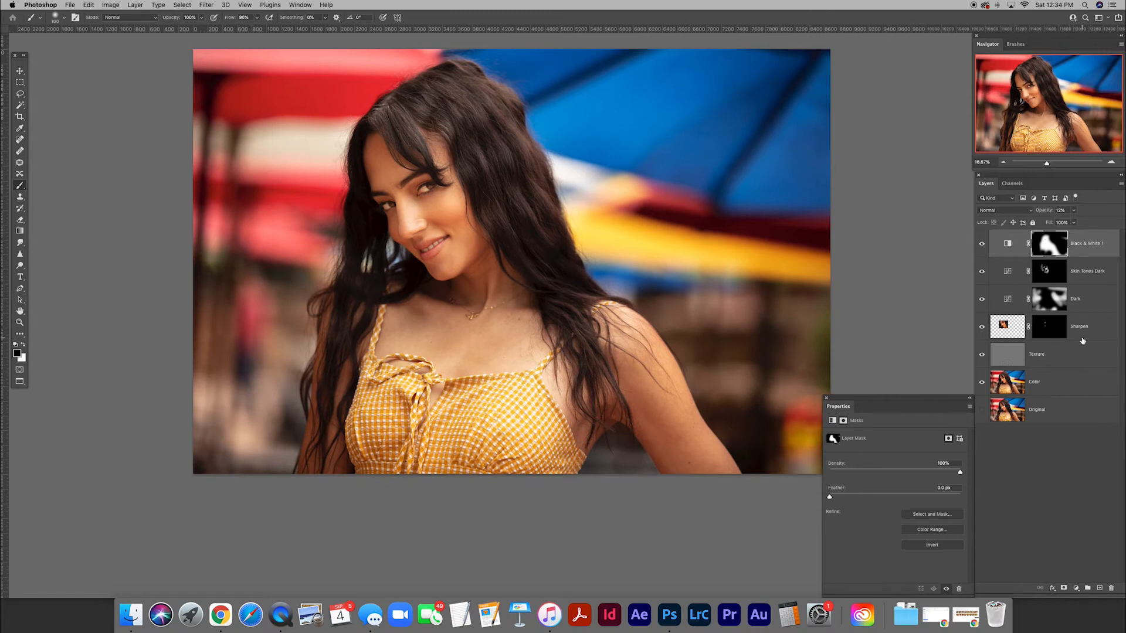
Add a Curves adjustment layer above the Black & White layer and shape a gentle S-curve with raised highlights and lowered shadows.
left_click(1076, 588)
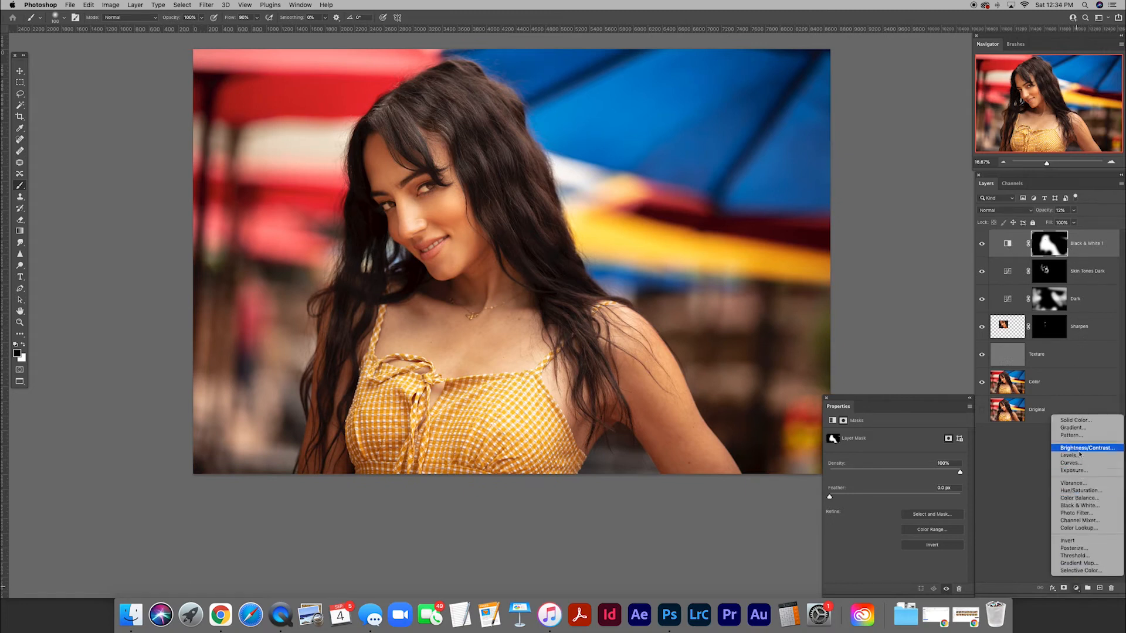
left_click(1072, 463)
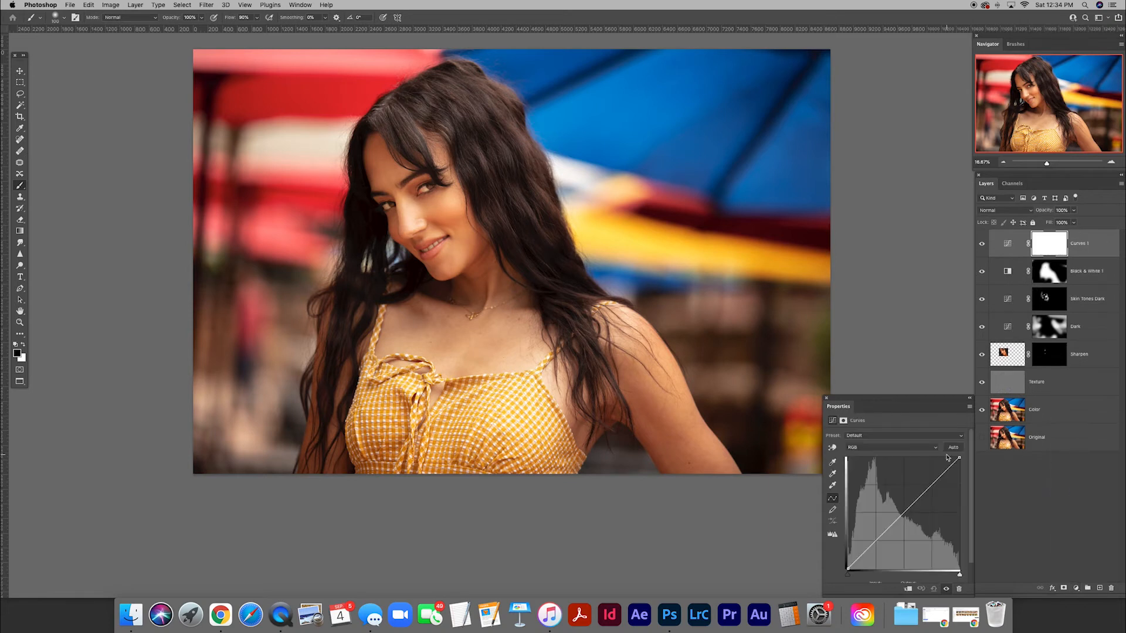
left_click_drag(936, 483, 932, 478)
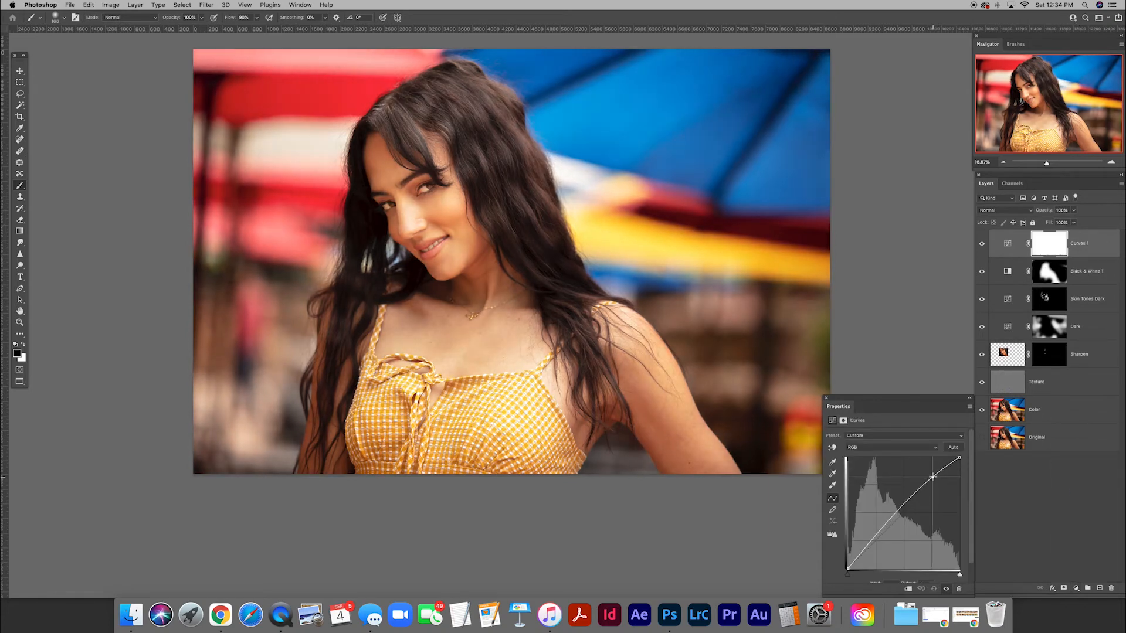
left_click_drag(872, 540, 875, 554)
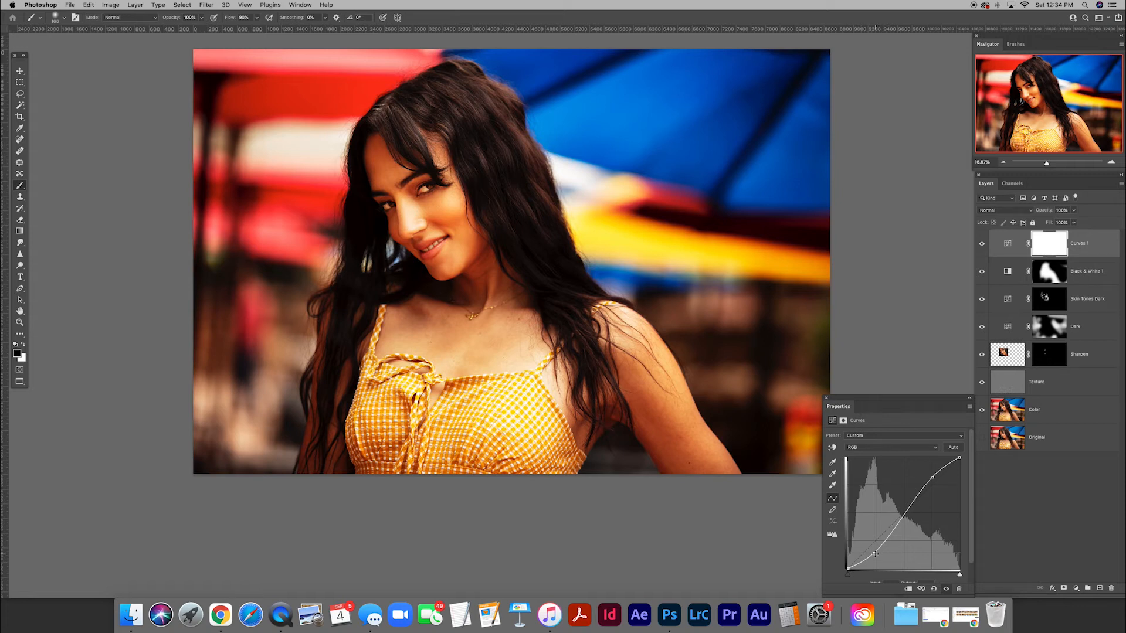
left_click_drag(873, 553, 875, 547)
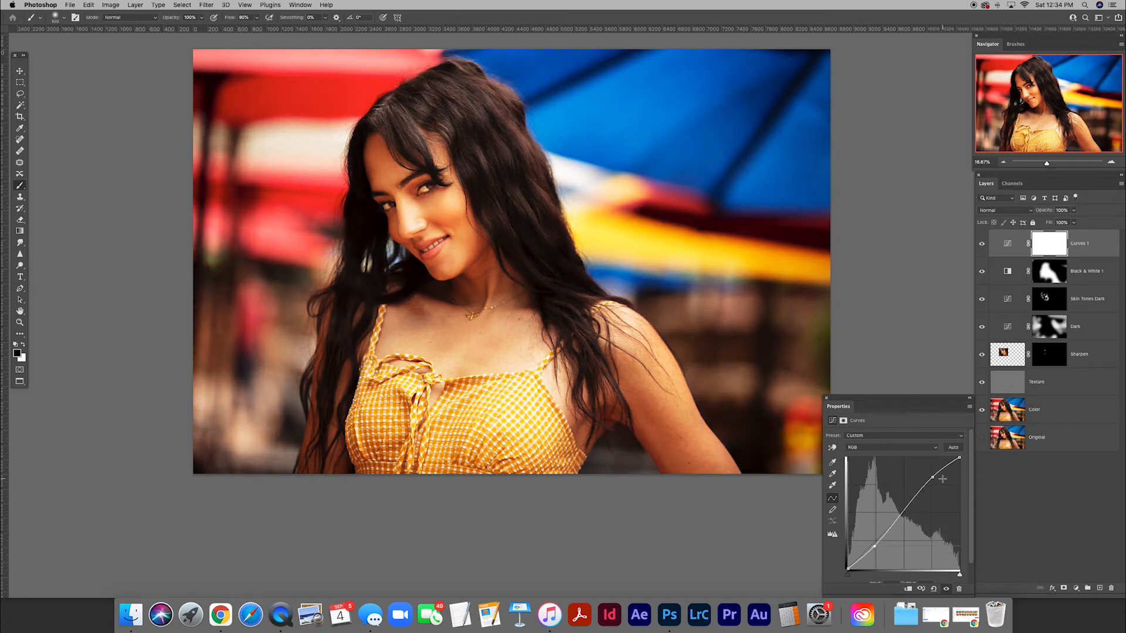
left_click_drag(933, 477, 933, 480)
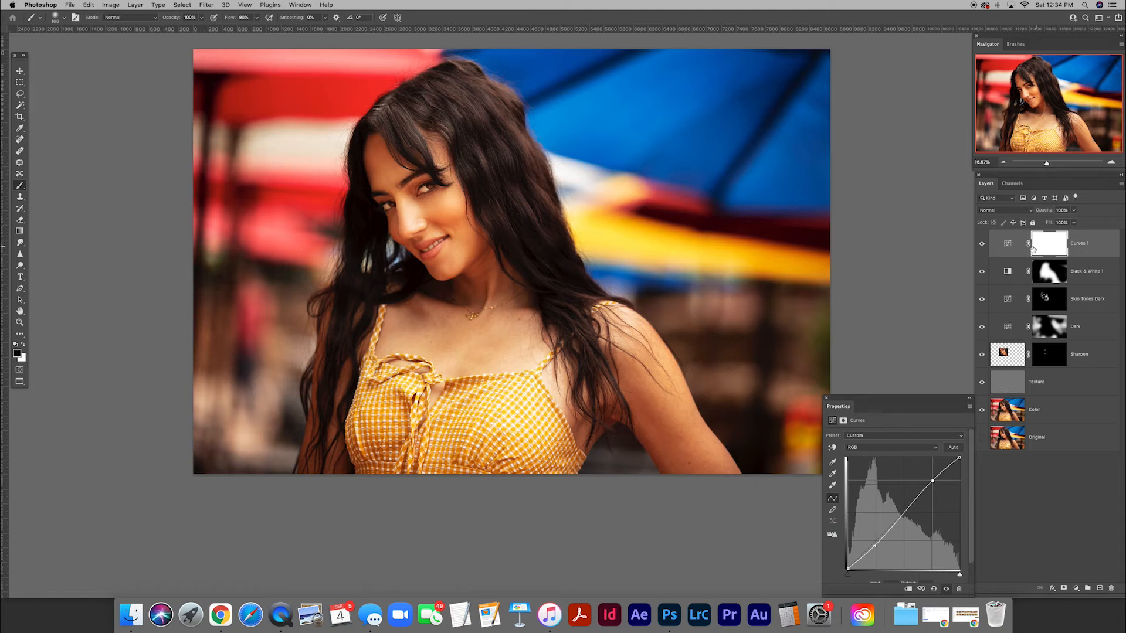
Lower the new Curves layer's opacity to 20%.
left_click(1008, 245)
left_click(1061, 211)
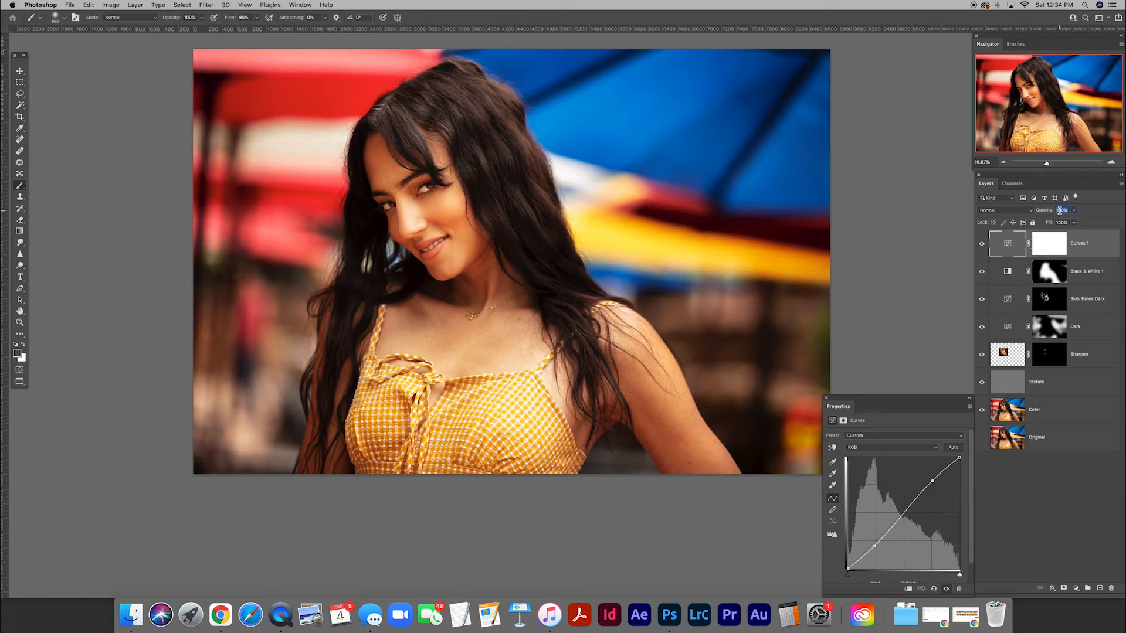
type("20")
key("Return")
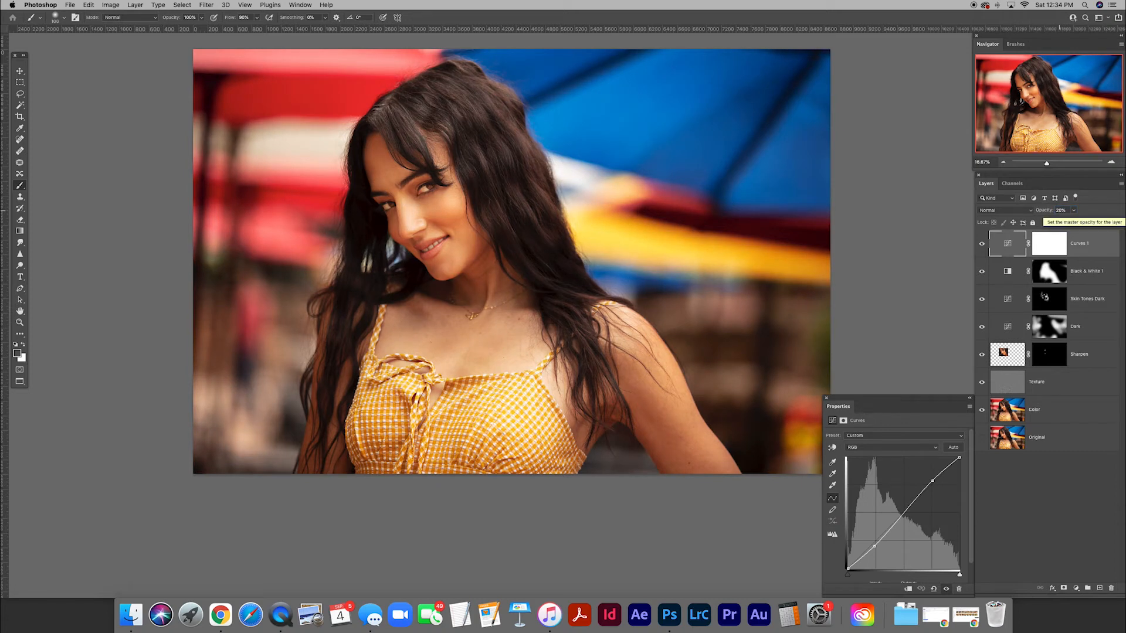
Compare the portrait with and without the contrast Curves layer, and deselect all layers.
left_click(983, 245)
left_click(982, 246)
left_click(1046, 499)
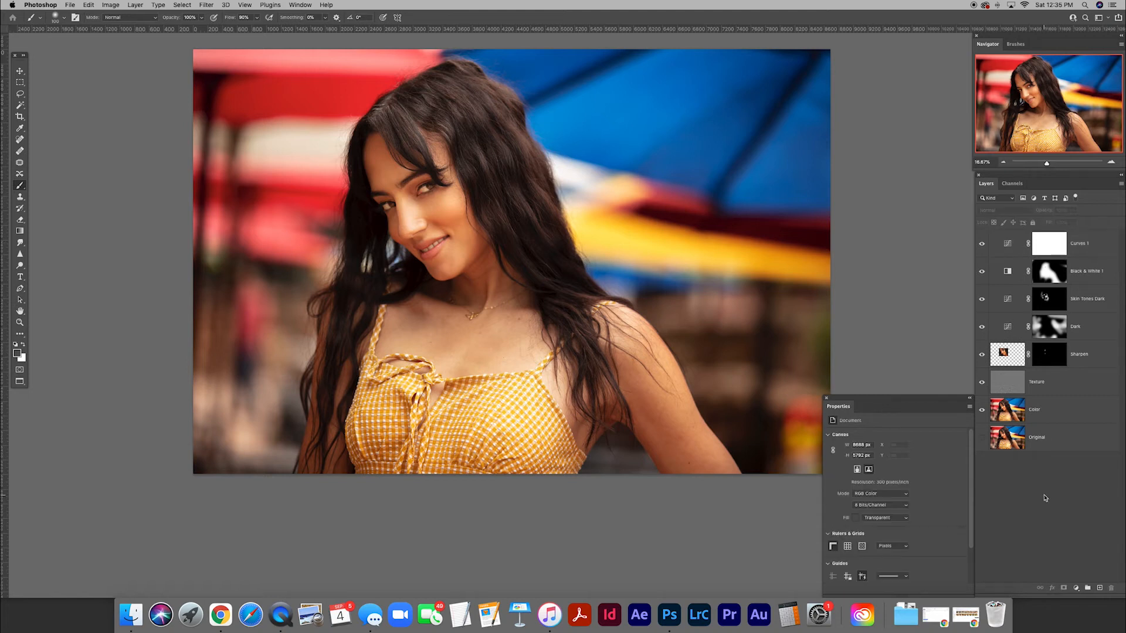
scroll(712, 427, "right", 3)
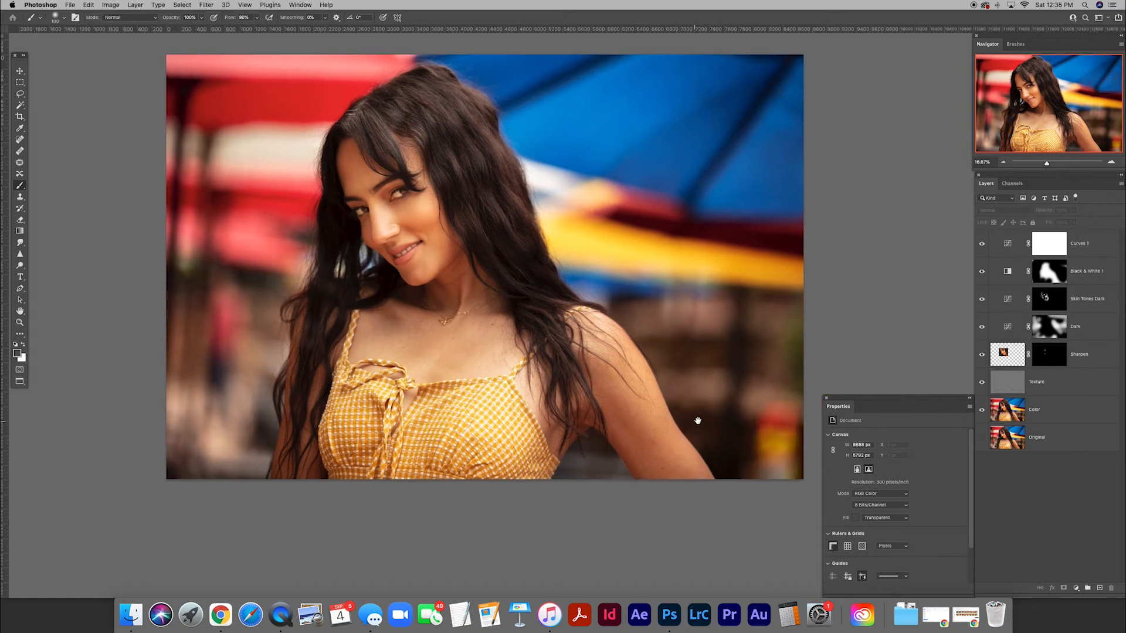
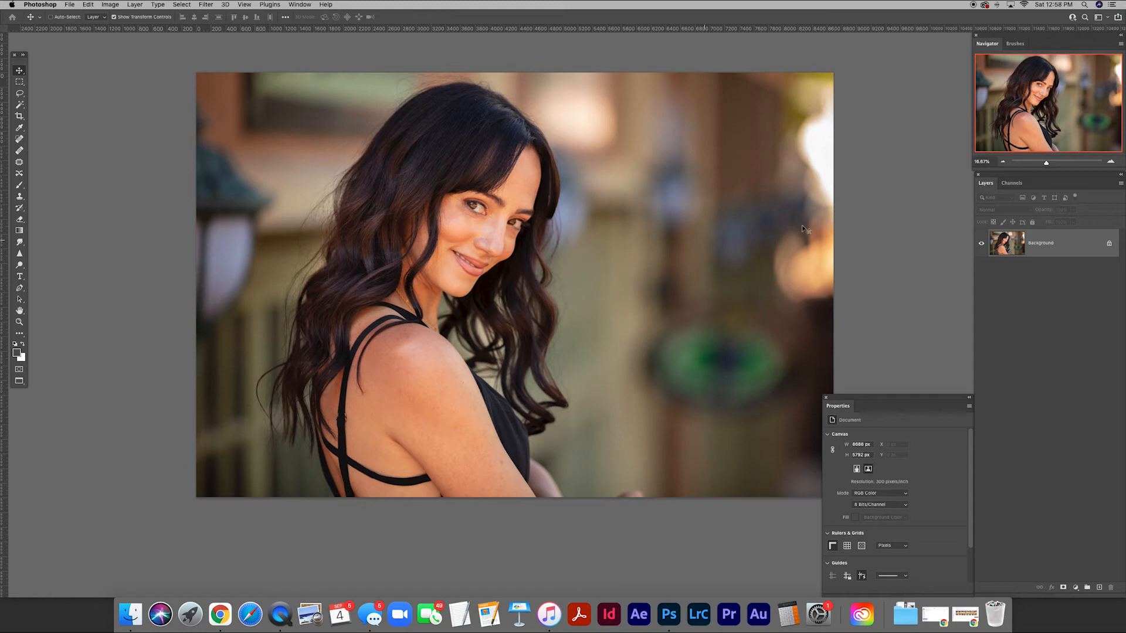
Convert the Background into an editable layer named Original.
double_click(1042, 246)
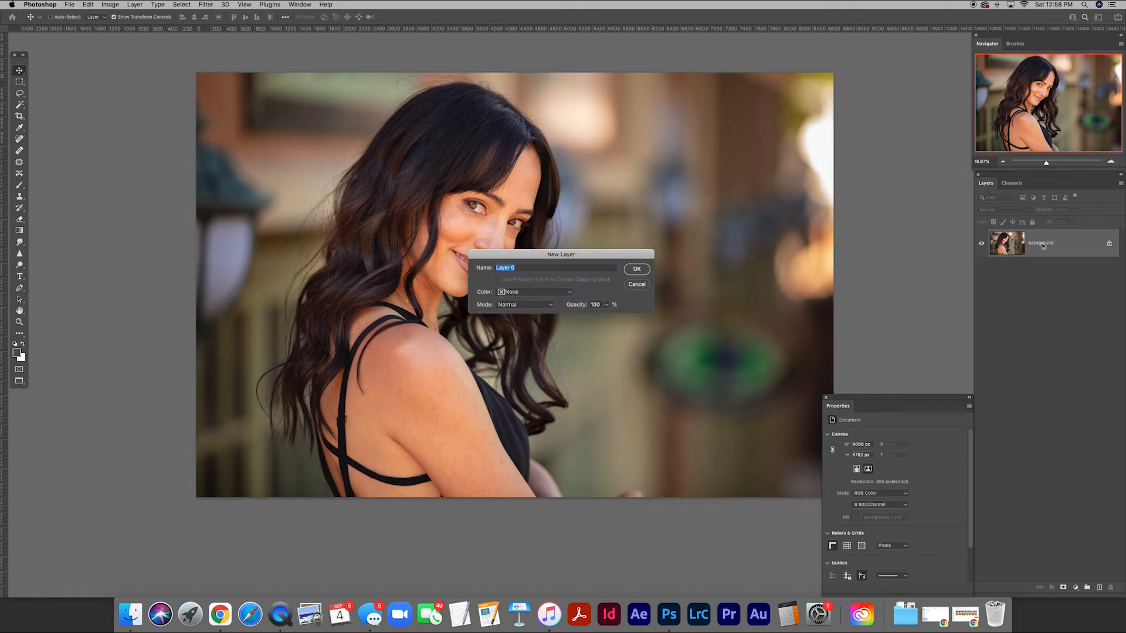
type("0")
type("riginal")
key("Return")
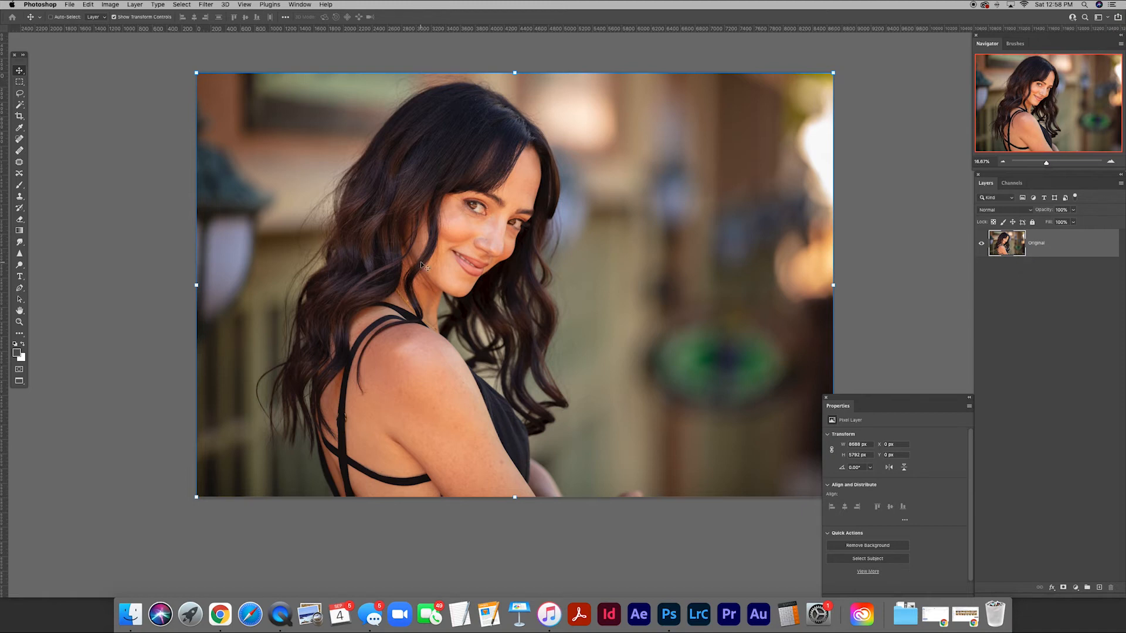
Draw a closed Pen path around the upper lip and the skin just above it, following the lip's lower edge.
key("z")
left_click(469, 261)
left_click_drag(485, 263, 509, 266)
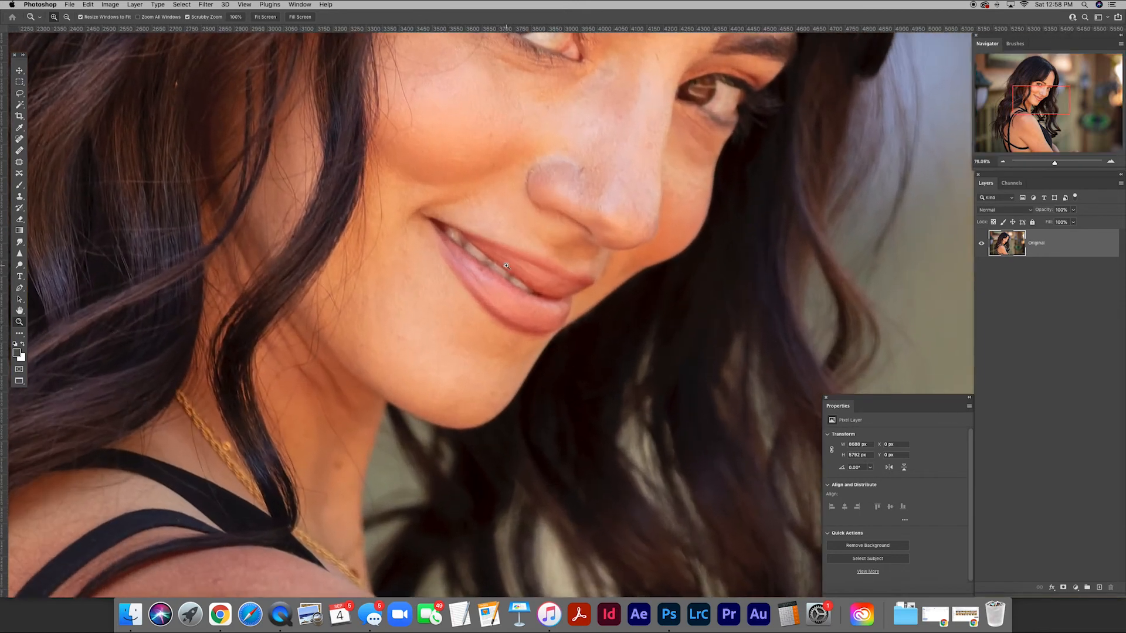
left_click_drag(559, 320, 511, 278)
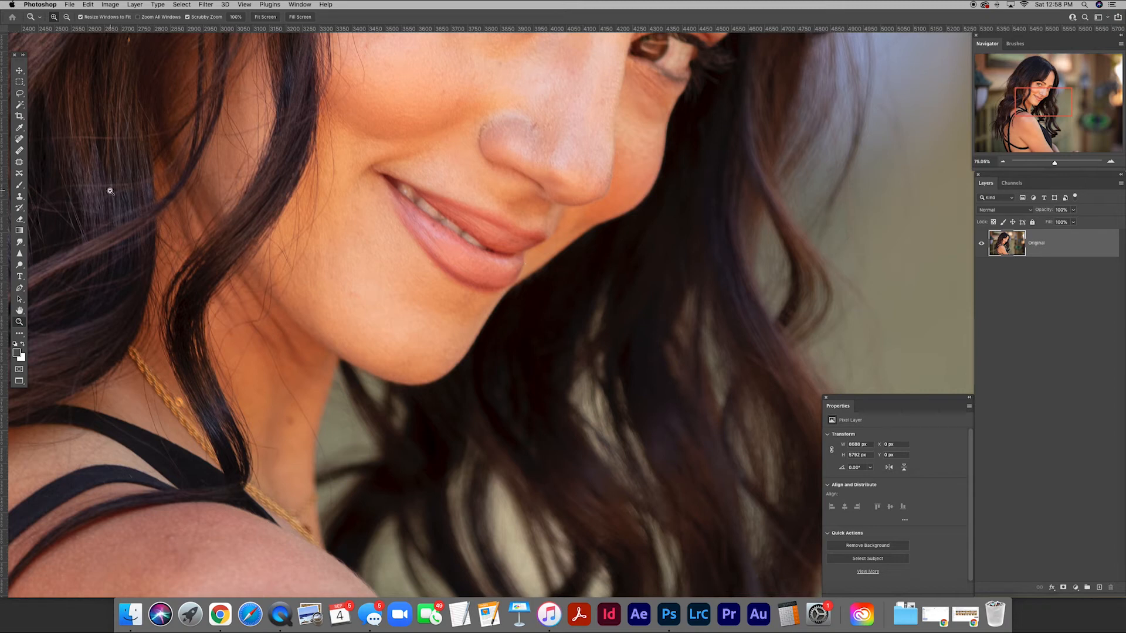
key("p")
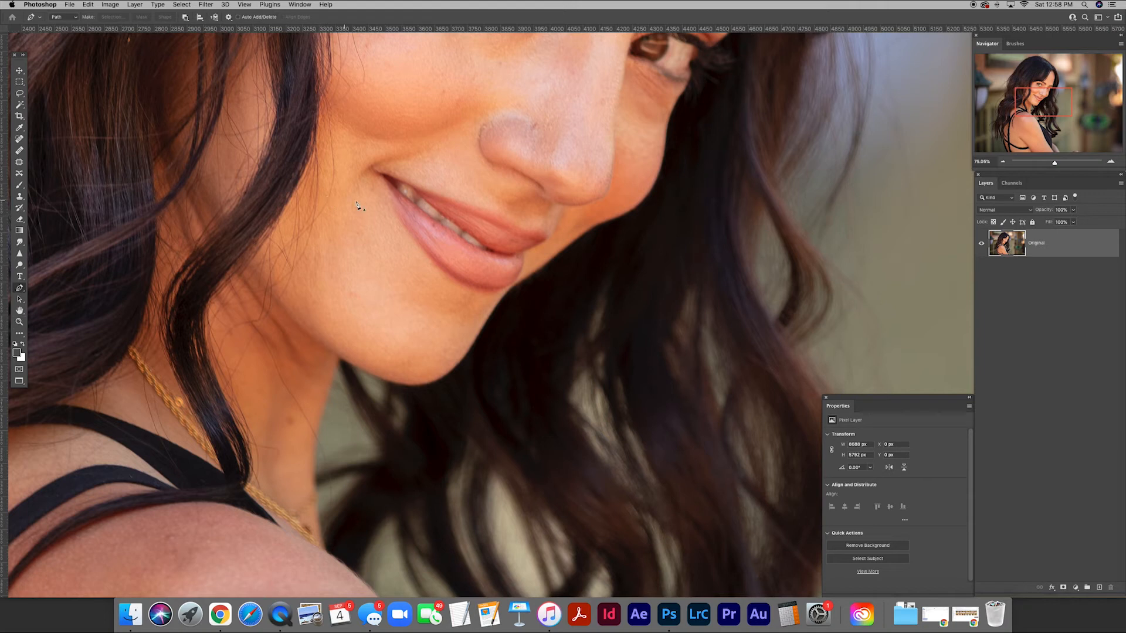
left_click_drag(368, 170, 425, 199)
left_click_drag(472, 238, 530, 207)
left_click_drag(481, 172, 469, 165)
left_click_drag(422, 149, 411, 146)
left_click_drag(390, 147, 355, 166)
left_click(365, 171)
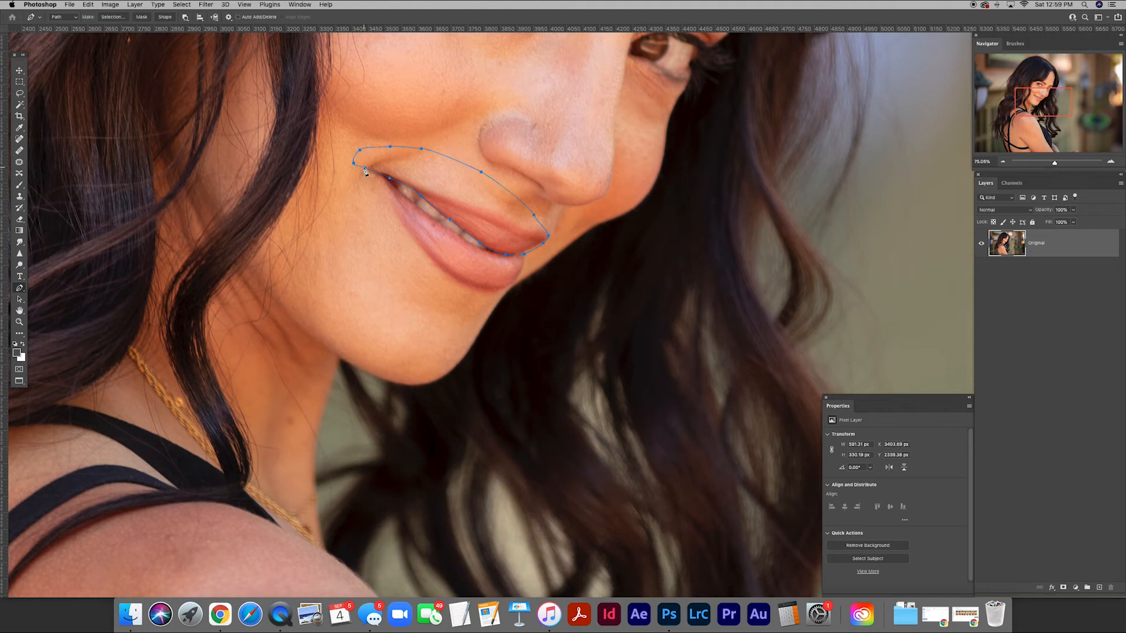
Convert the path into a new anti-aliased selection with a 1-pixel feather and copy it to its own layer.
right_click(365, 170)
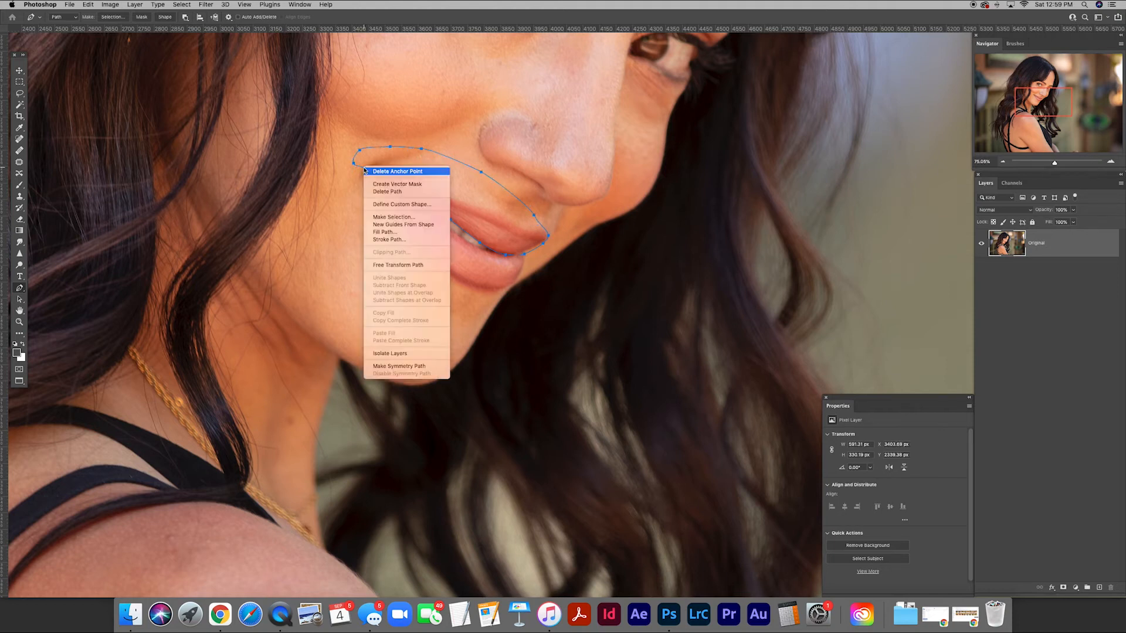
left_click(387, 215)
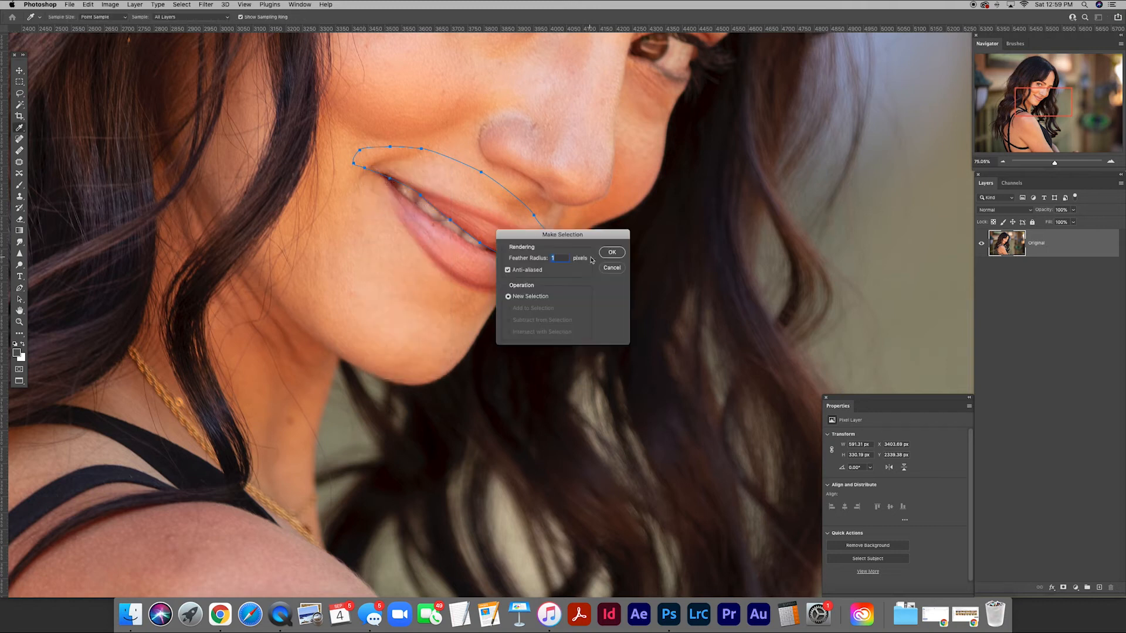
left_click(612, 252)
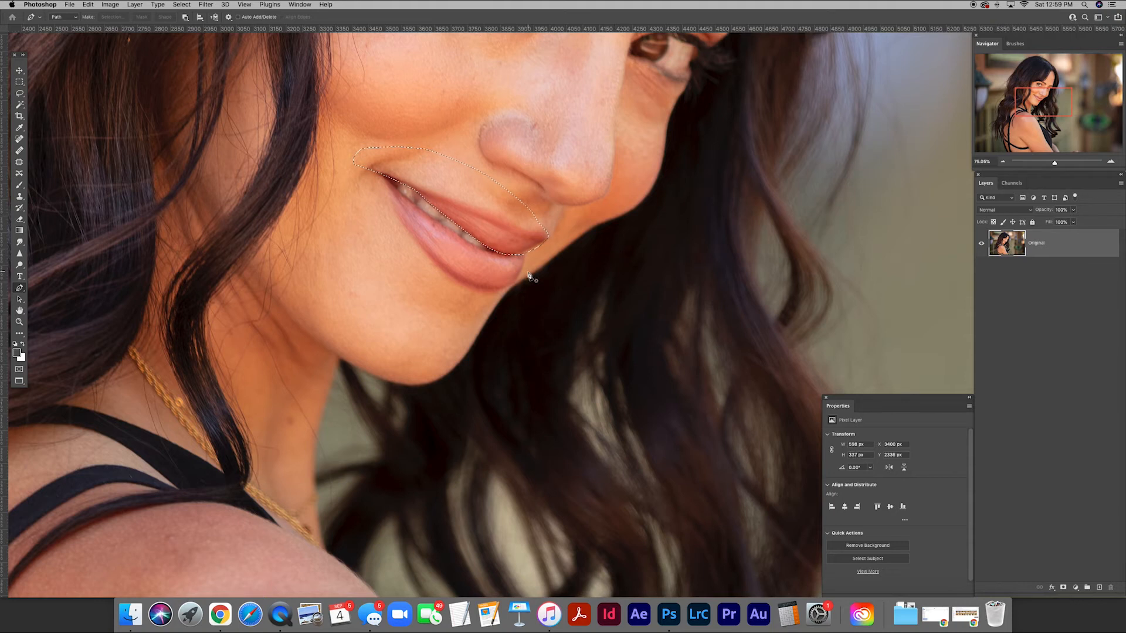
key("super+j")
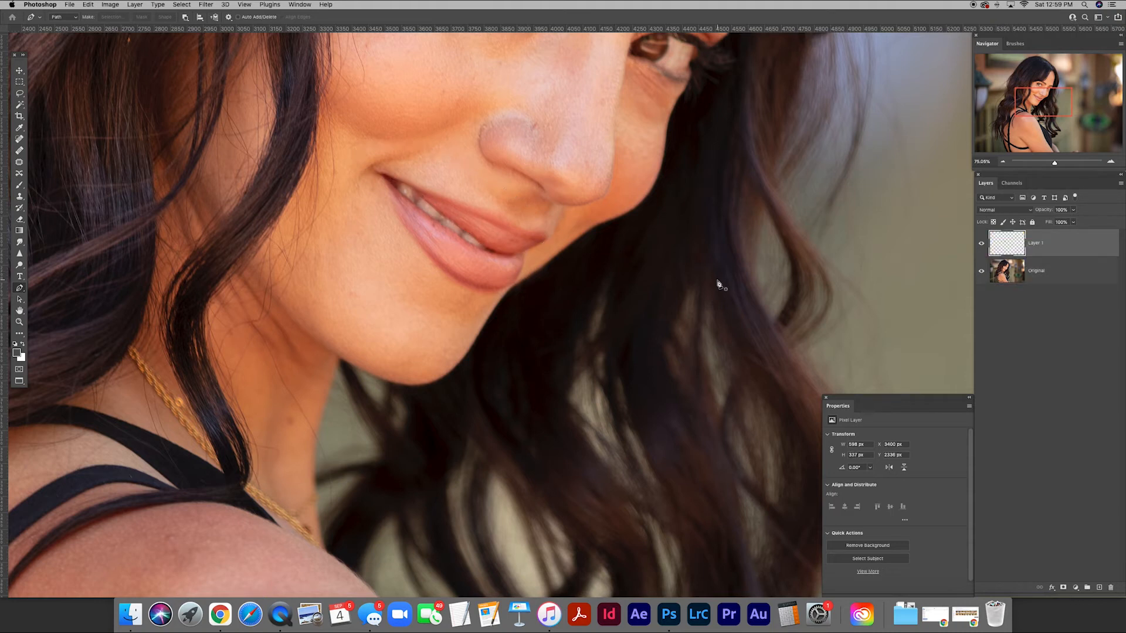
Check the copied lip piece on its own with the photo hidden, and rename its layer Lip.
left_click(981, 243, "alt")
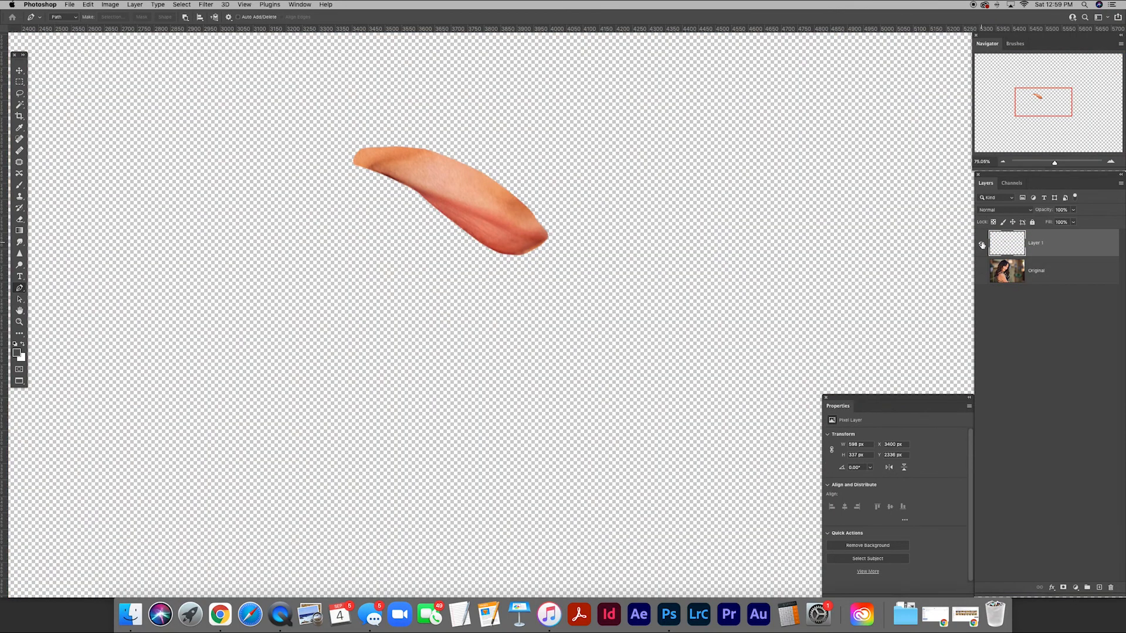
left_click(982, 244, "alt")
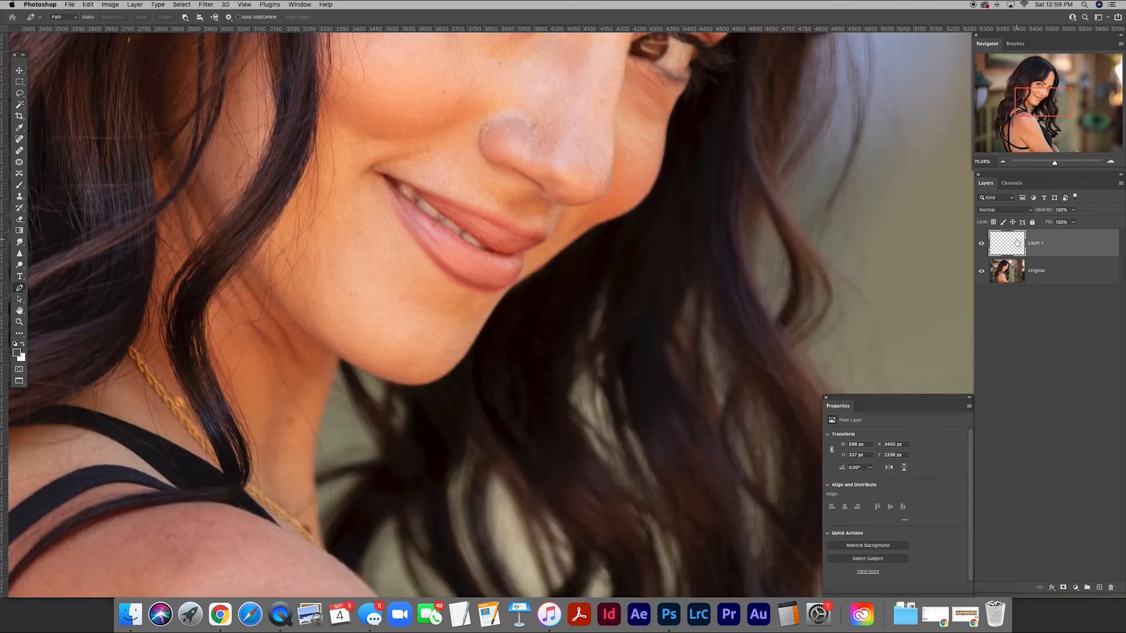
double_click(1033, 242)
type("Lipv")
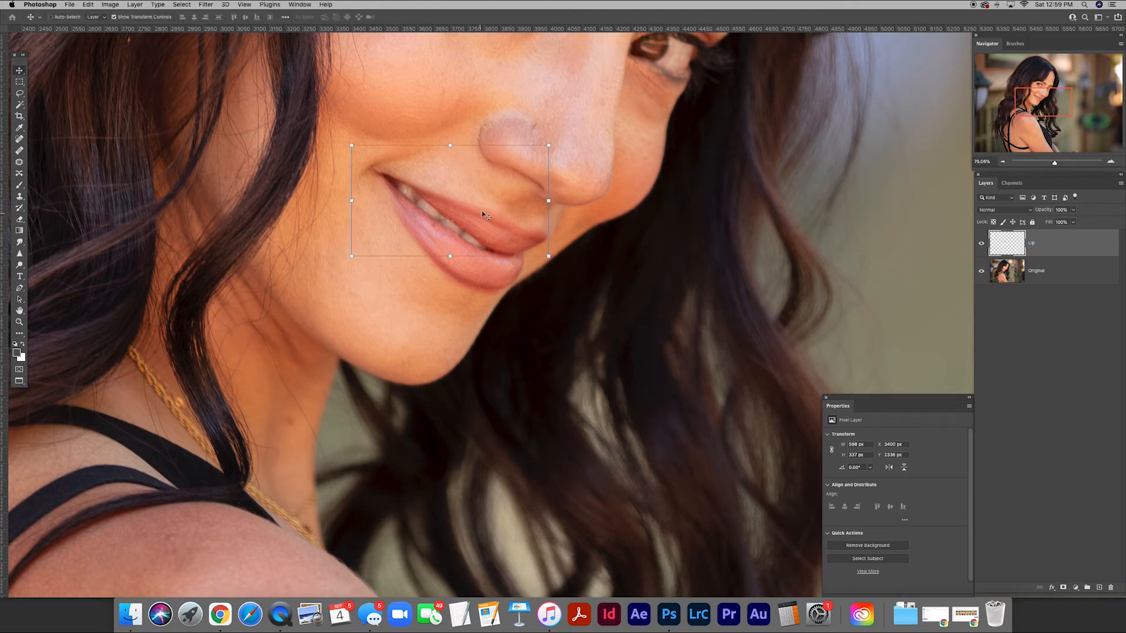
Try to shift the whole Lip layer slightly, and undo the move.
left_click_drag(487, 206, 500, 200)
key("super+z")
Warp the Lip layer downward so the upper lip covers the teeth and meets the lower lip.
left_click_drag(445, 220, 522, 245)
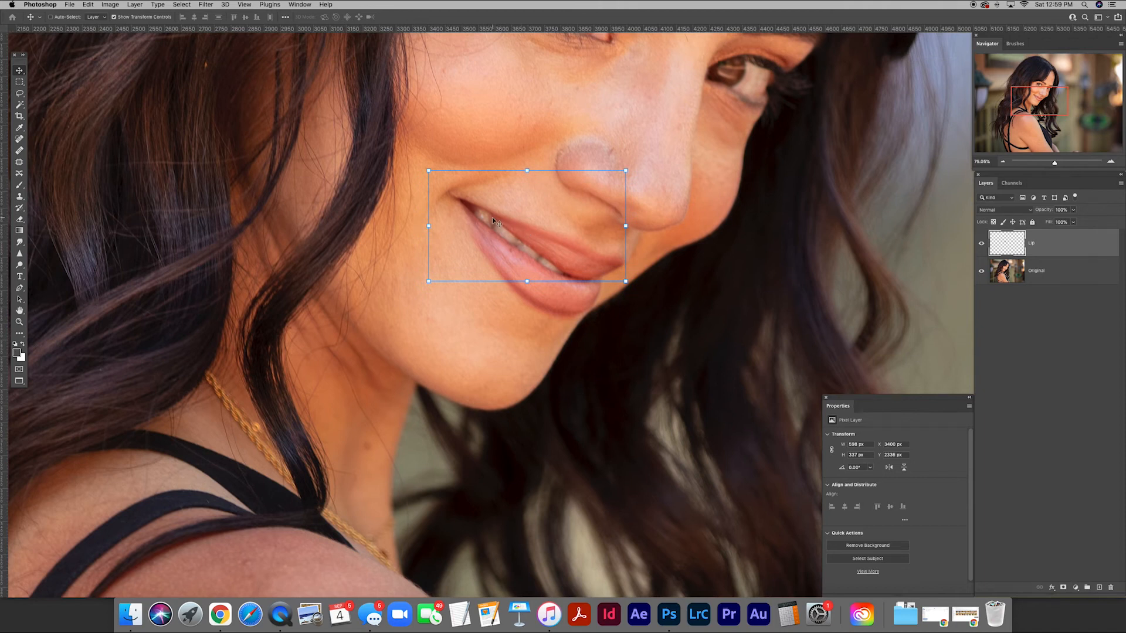
left_click(510, 219, "ctrl")
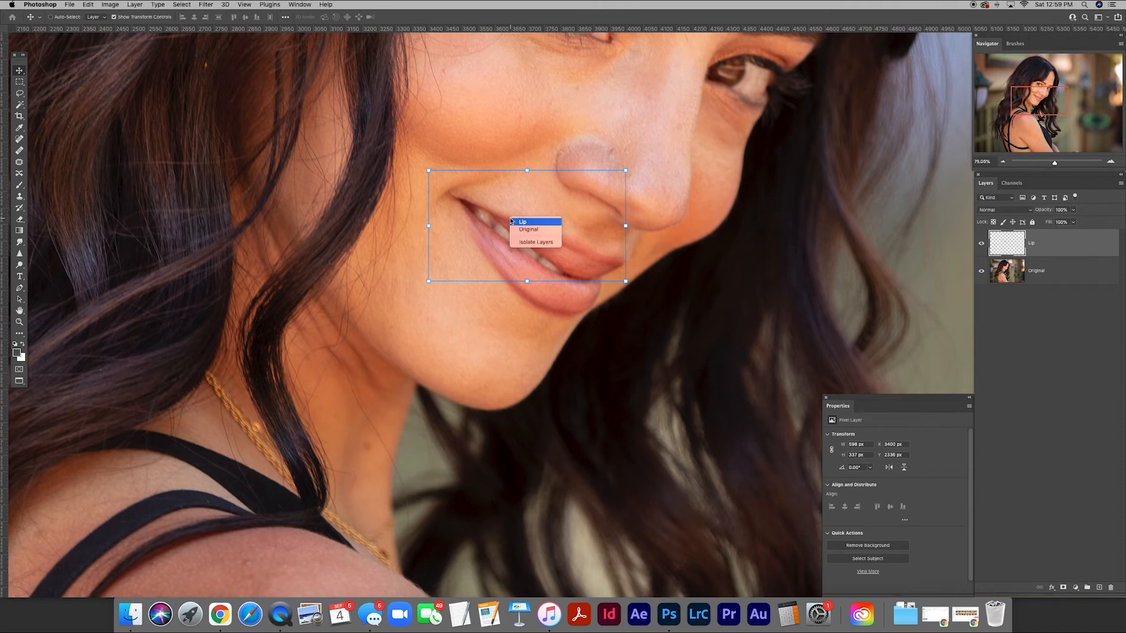
left_click(511, 220)
key("super+t")
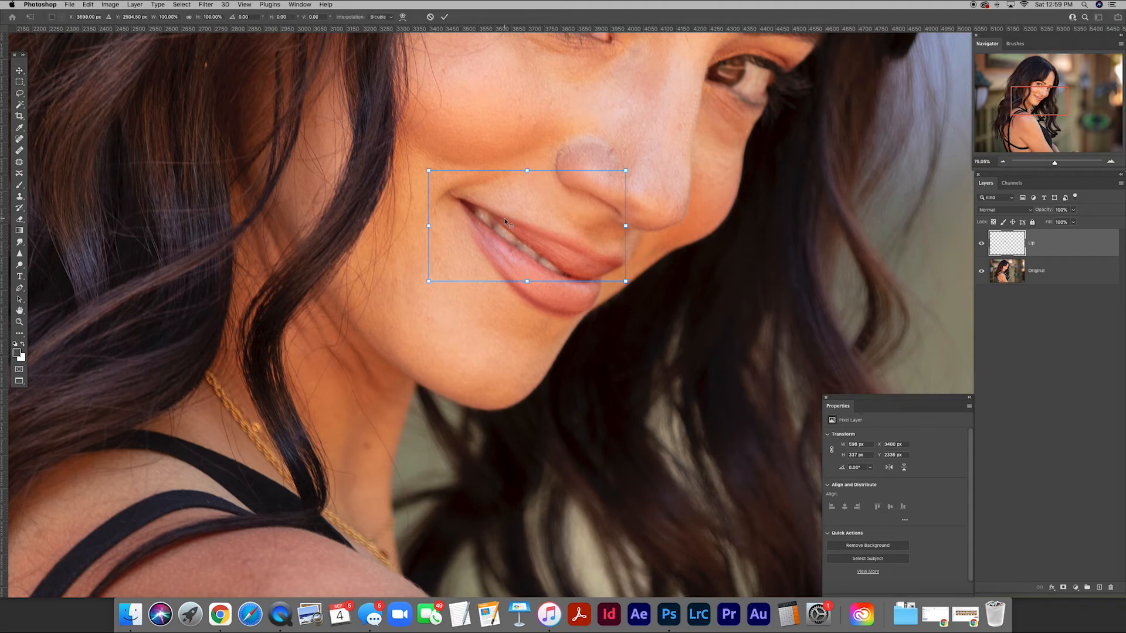
right_click(505, 221)
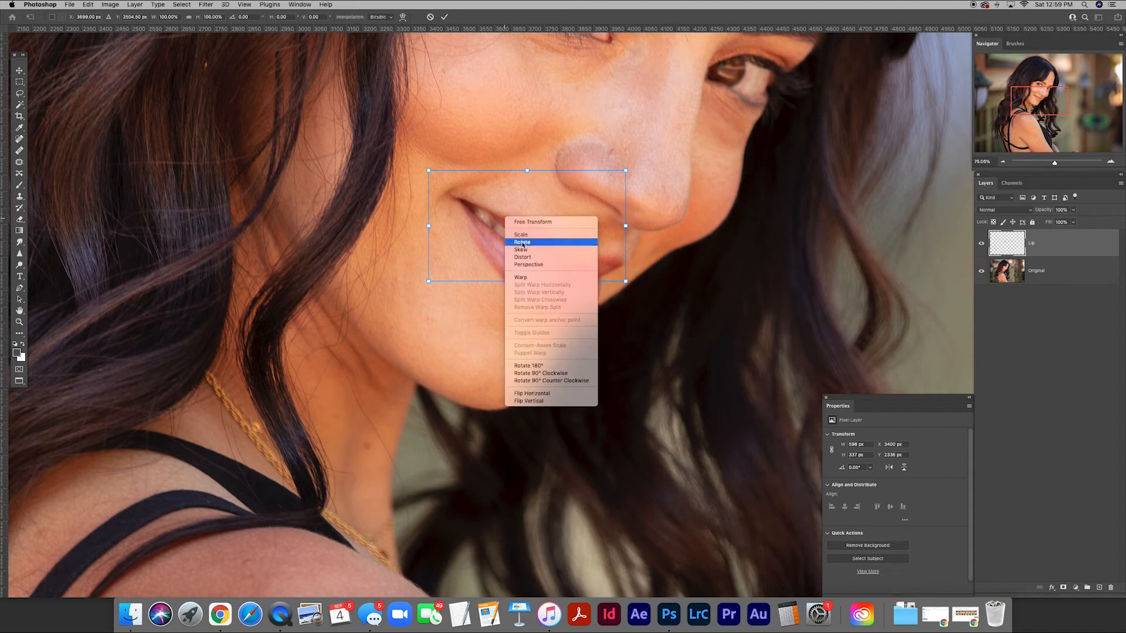
left_click(523, 278)
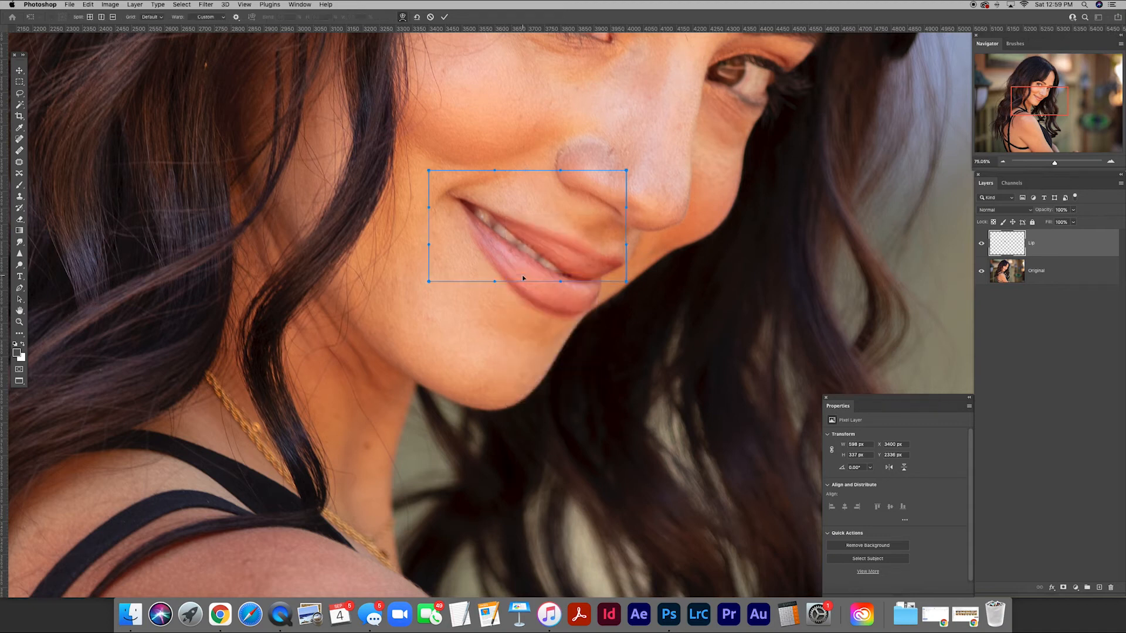
left_click_drag(512, 234, 505, 238)
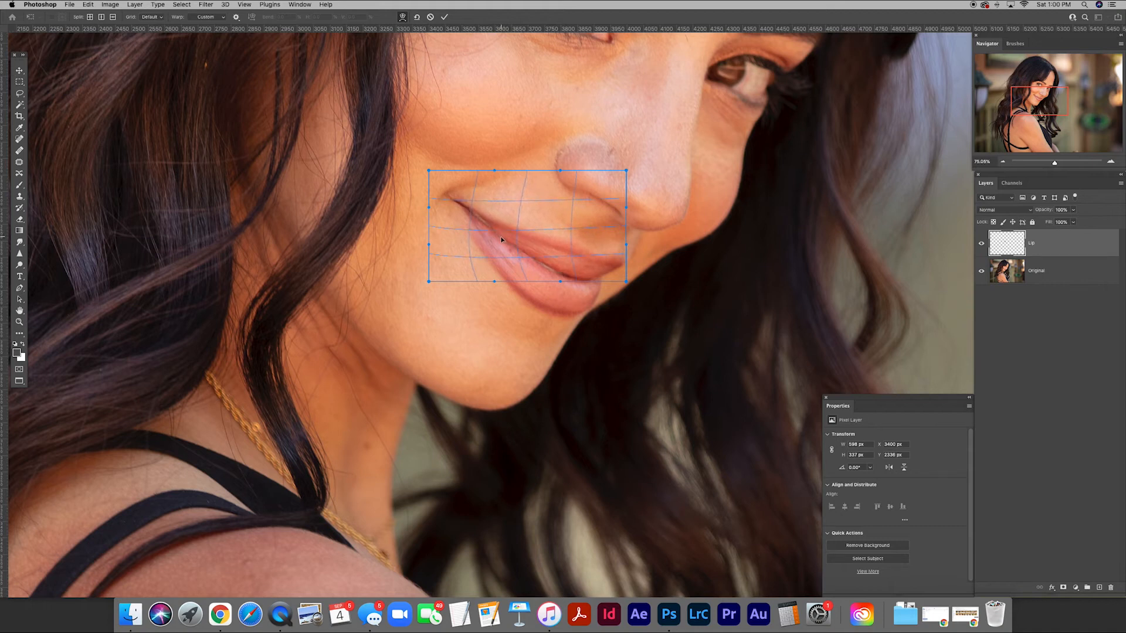
left_click_drag(501, 237, 501, 237)
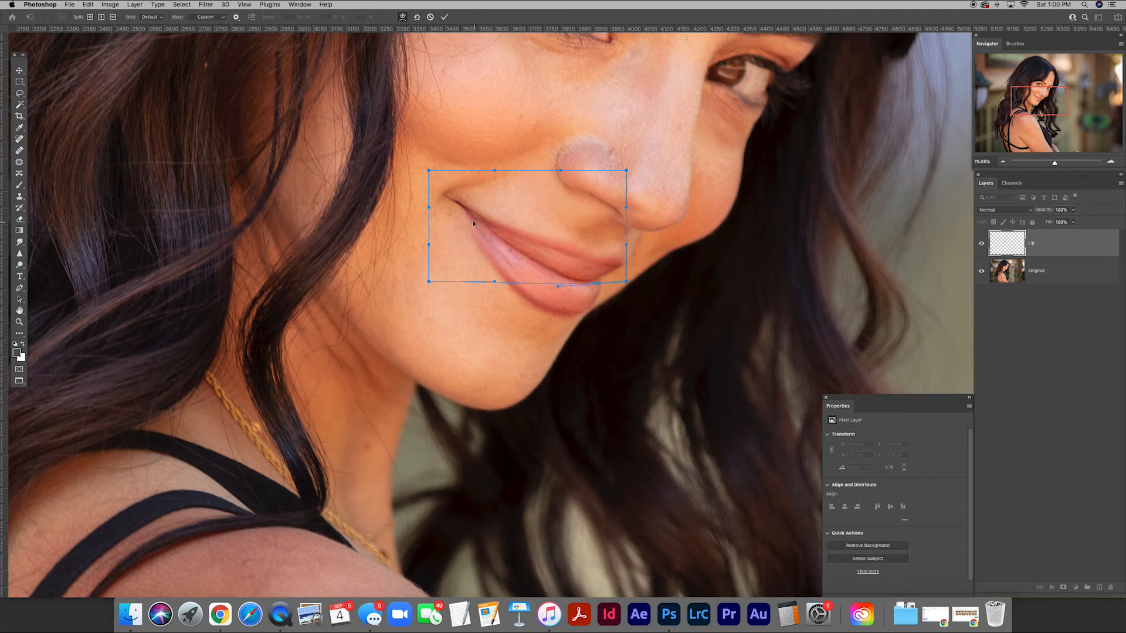
left_click_drag(450, 232, 448, 232)
key("Return")
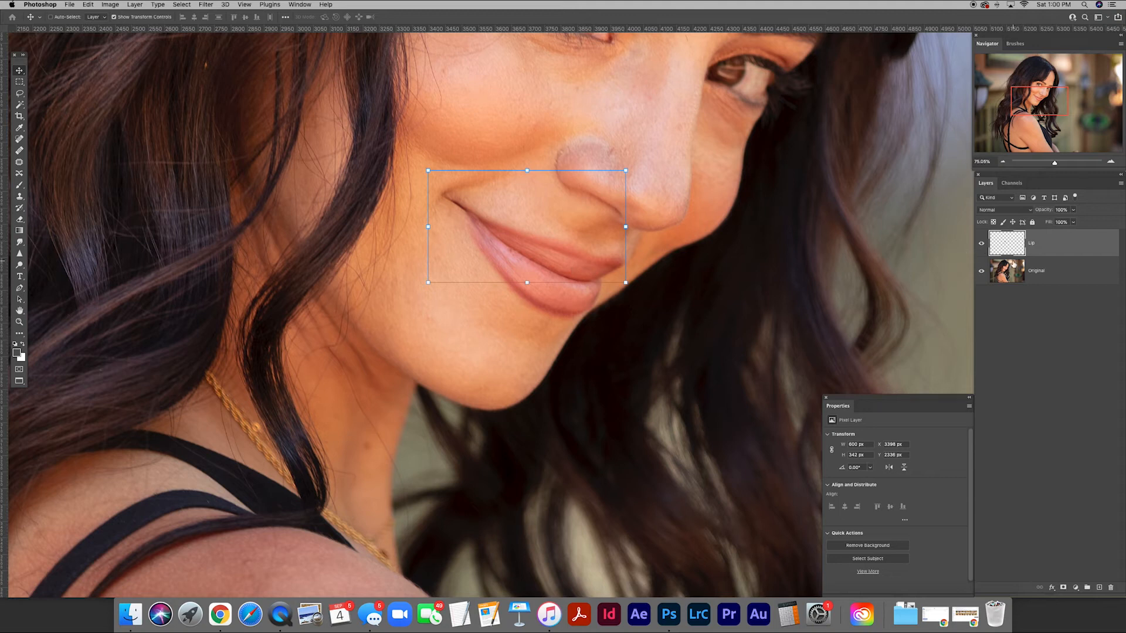
Hide the Lip layer with a black mask and paint white along the mouth opening with a small brush to reveal the warped lip.
left_click(1063, 588, "alt")
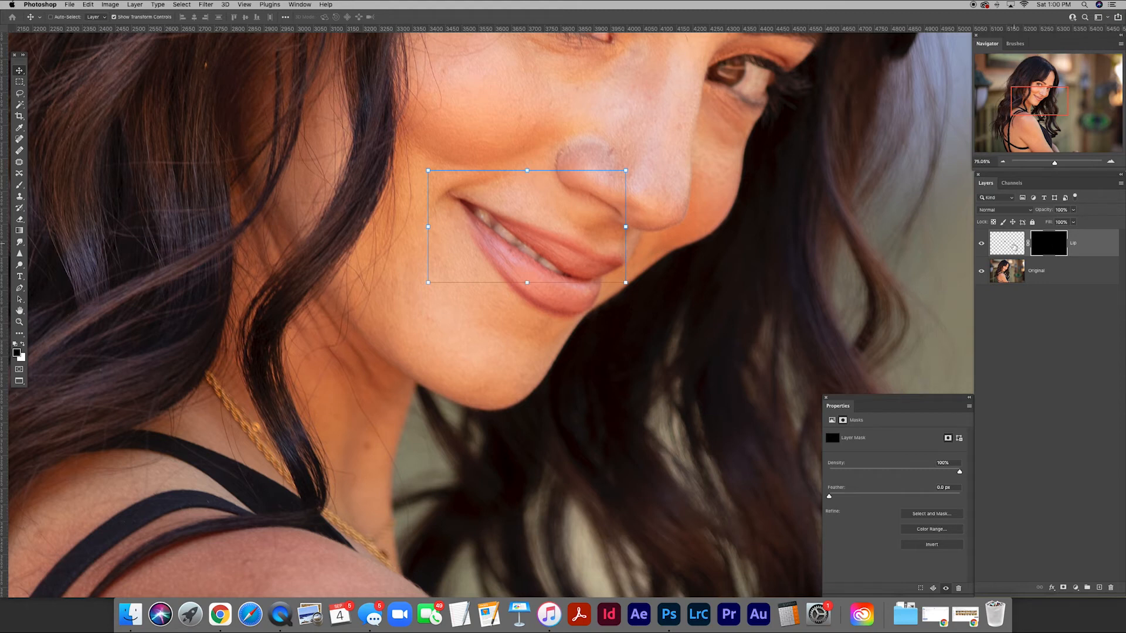
key("b")
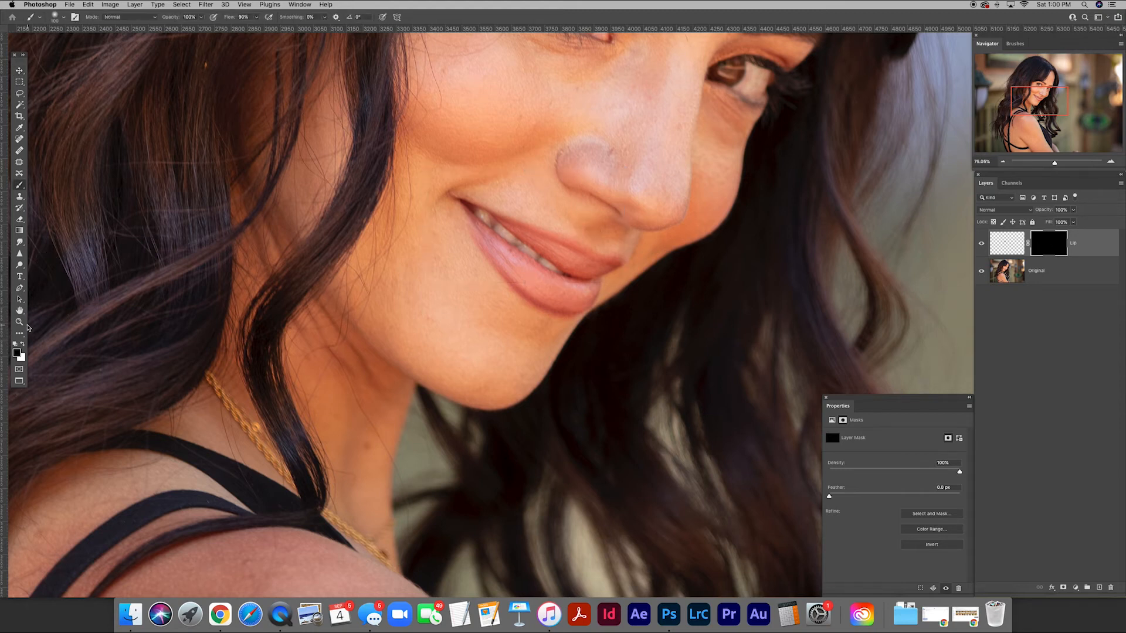
left_click(22, 345)
left_click(174, 18)
key("Return")
key("bracketleft")
key("bracketleft")
key("bracketleft")
key("bracketleft")
key("bracketleft")
key("bracketleft")
key("bracketleft")
left_click_drag(532, 255, 472, 207)
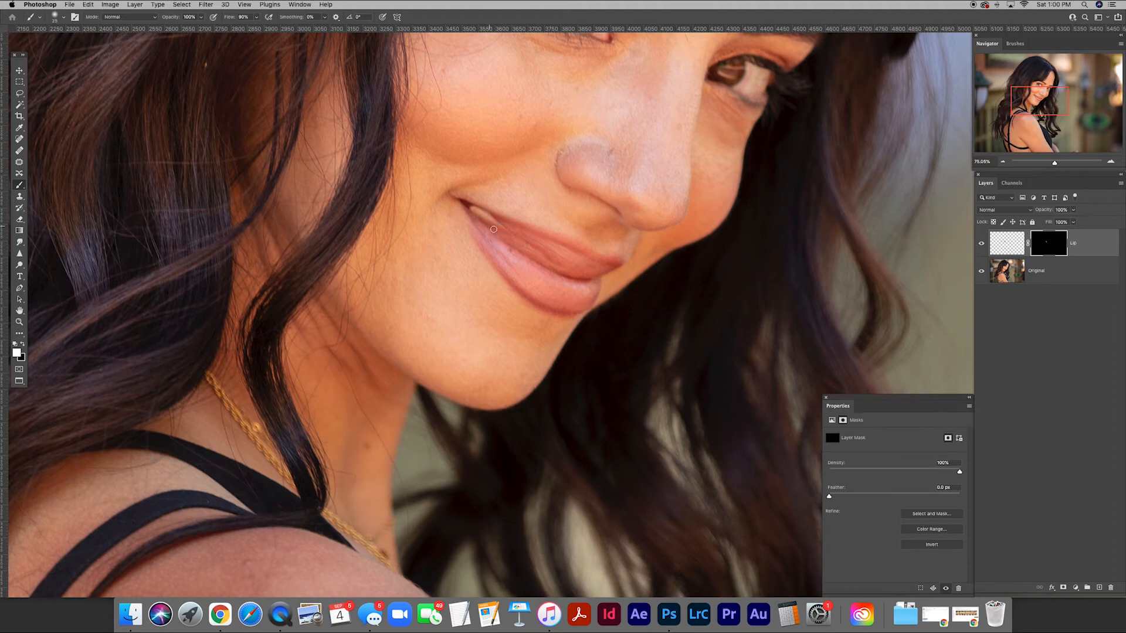
left_click_drag(538, 251, 590, 271)
key("x")
Draw a closed Pen path around the middle section of the upper lip on the Lip layer.
left_click(1010, 245)
key("p")
mouse_move(586, 252)
left_mouse_down()
mouse_move(511, 226)
mouse_move(521, 252)
left_mouse_up()
left_click_drag(544, 263, 602, 271)
left_click(601, 265)
left_click(586, 253)
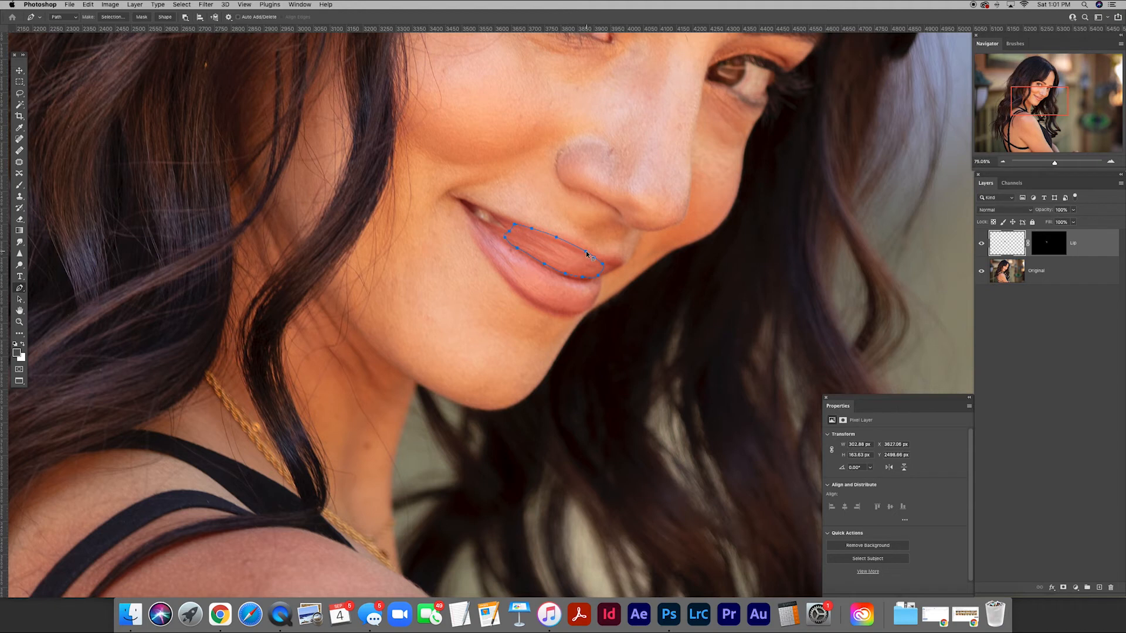
Turn the upper-lip path into a selection feathered 1 pixel and copy that section to a new layer.
right_click(587, 253)
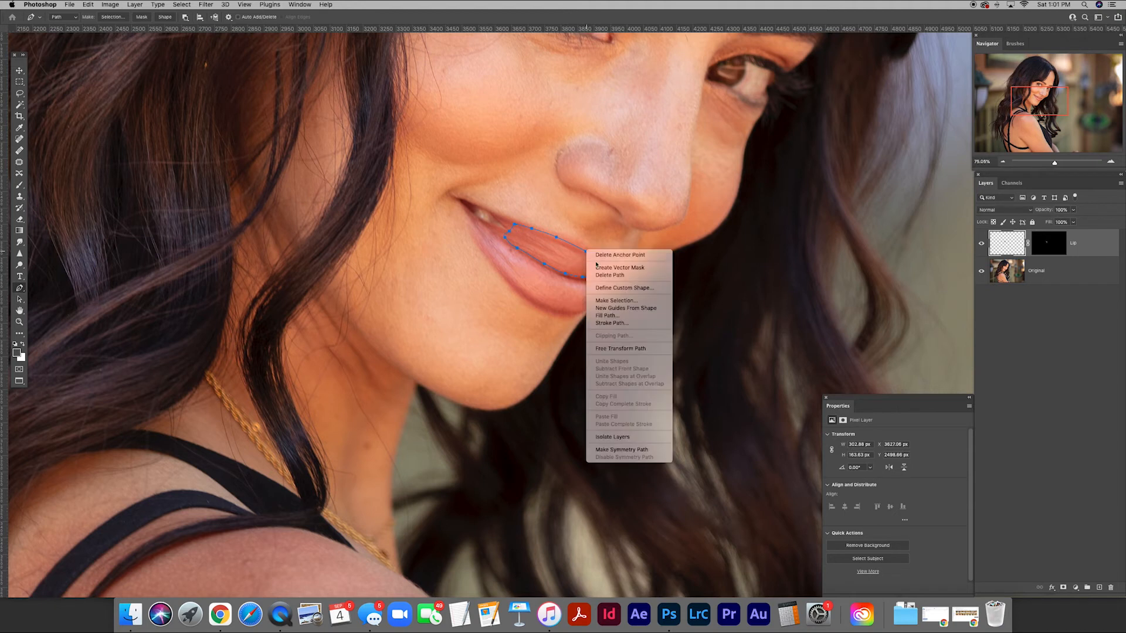
left_click(608, 301)
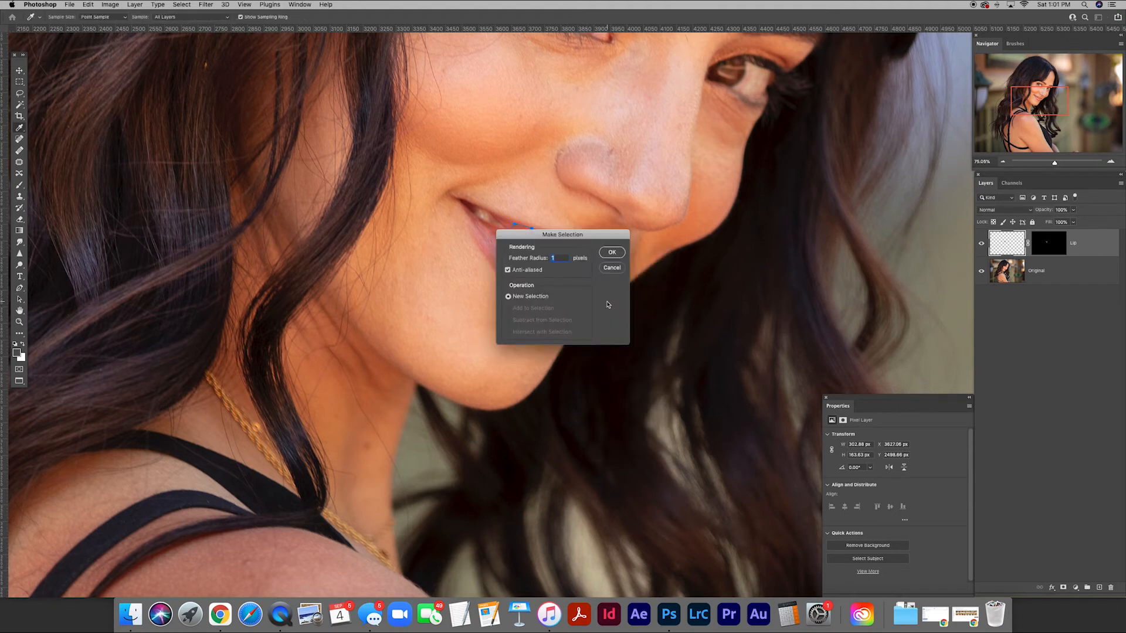
left_click(611, 253)
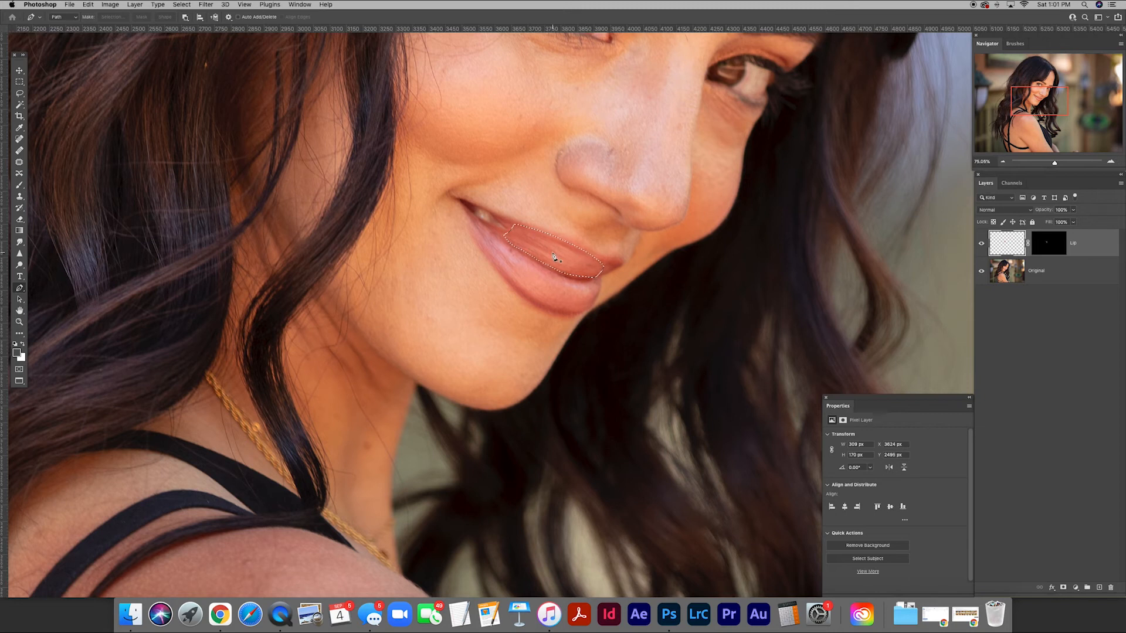
key("ctrl+j")
Move the copied lip section over the teeth still showing at the mouth corner and transform it to follow the lip.
key("v")
left_click_drag(571, 260, 530, 241)
key("Return")
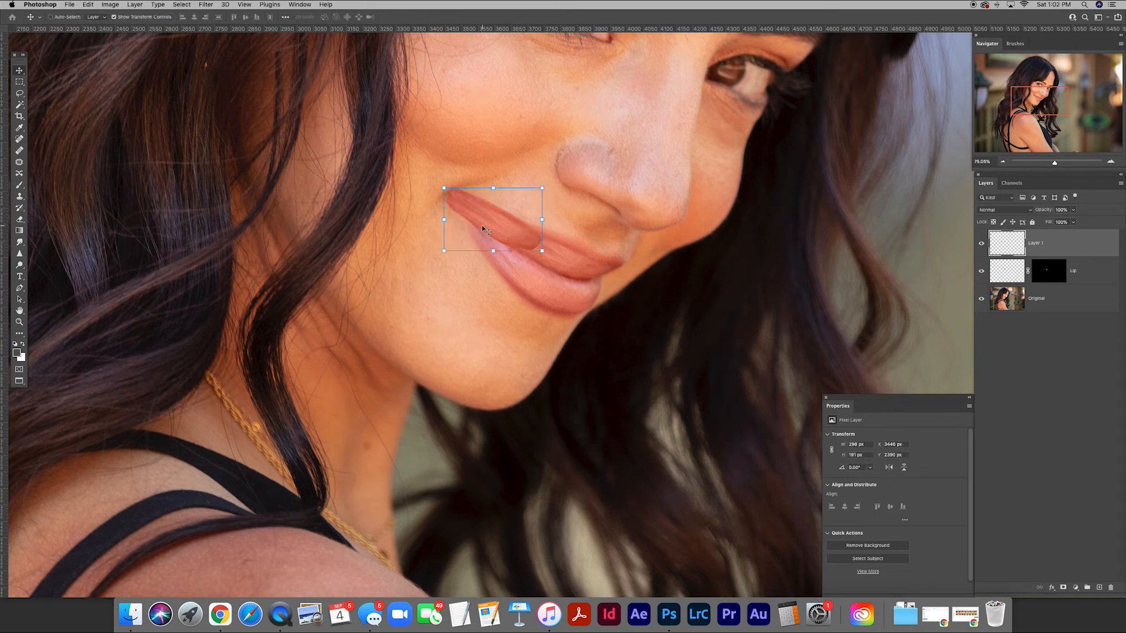
Rename the patch layer Lip 2 and hide it with a black layer mask.
left_click_drag(482, 229, 548, 265)
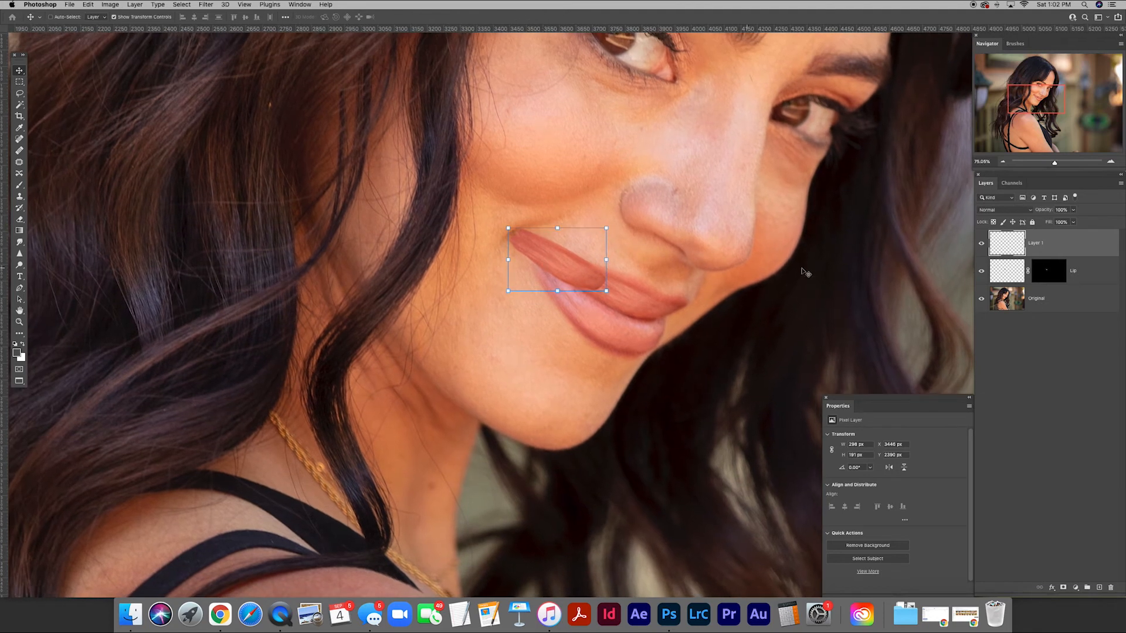
double_click(1035, 243)
type("Lip 2")
key("Return")
left_click(1063, 588, "alt")
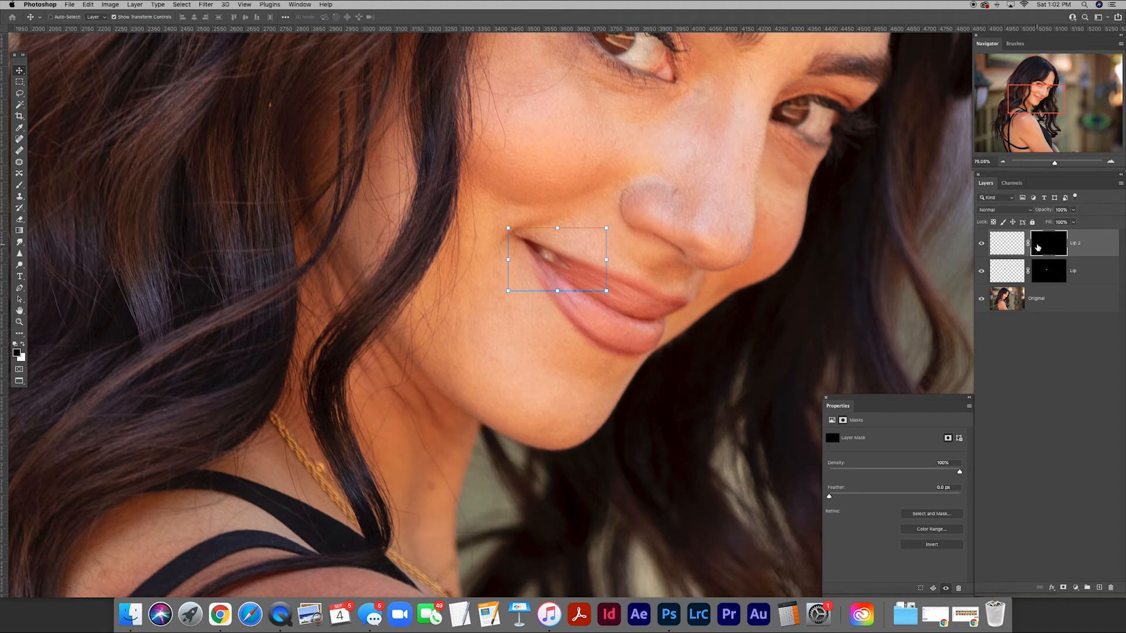
Paint white on the Lip 2 mask over the exposed teeth at the mouth corner to reveal the patch.
key("b")
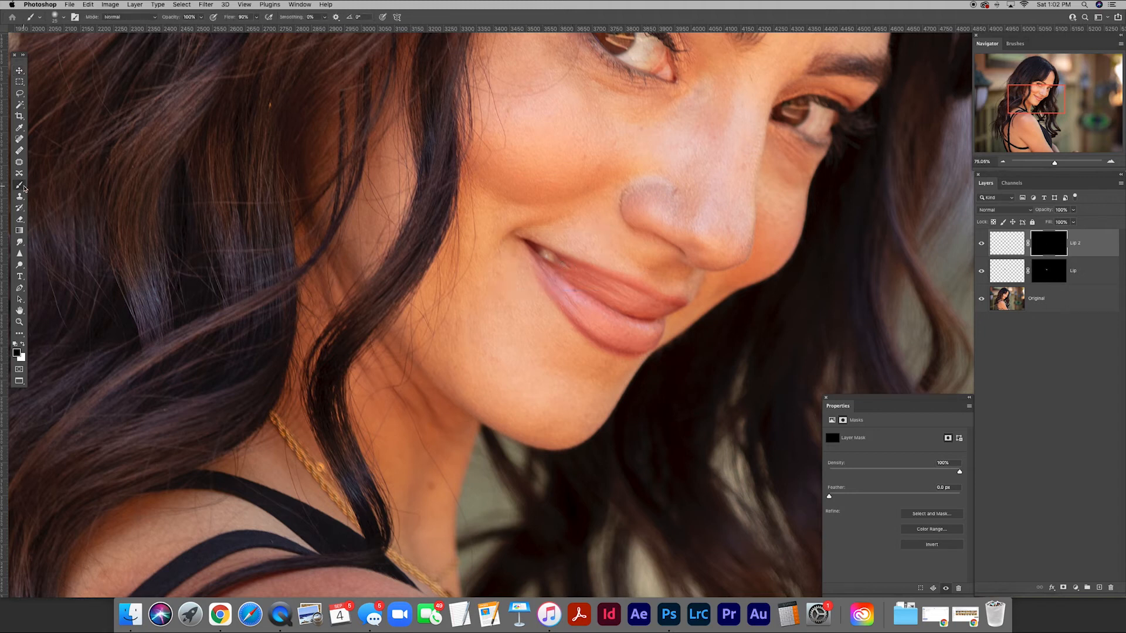
key("x")
mouse_move(557, 261)
left_mouse_down()
mouse_move(541, 252)
mouse_move(579, 271)
left_mouse_up()
key("bracketright")
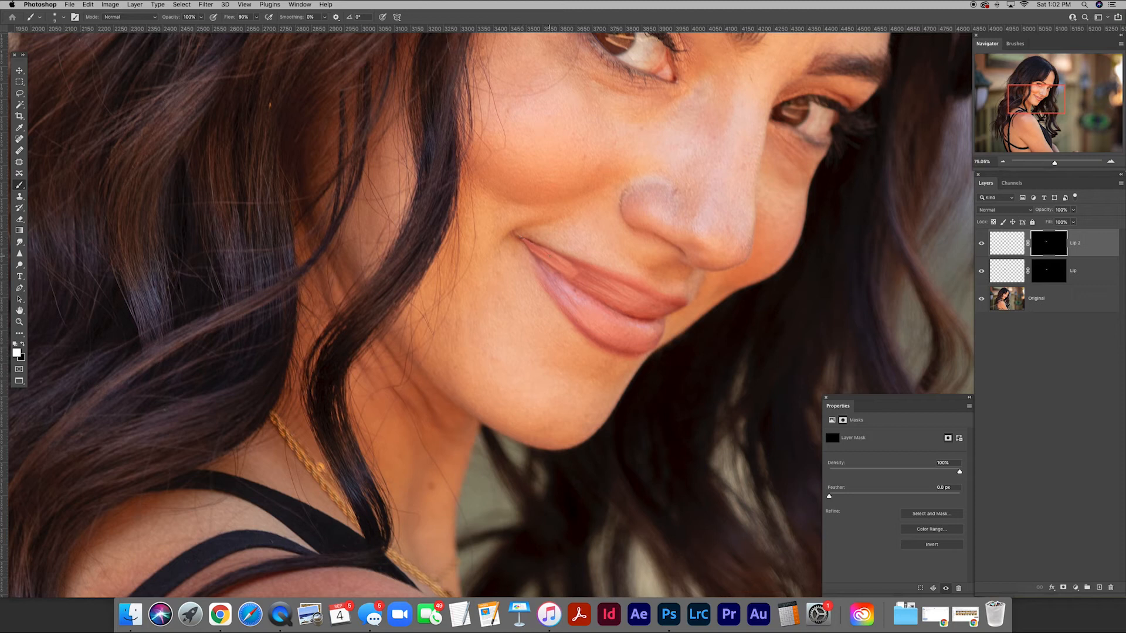
Blend the Lip 2 patch into the upper lip by painting black on its mask with the brush at 29% opacity.
key("bracketleft")
left_click_drag(177, 18, 152, 19)
left_click(24, 344)
key("bracketleft")
key("bracketleft")
key("bracketleft")
key("bracketright")
key("bracketright")
key("bracketright")
key("bracketright")
key("bracketright")
key("bracketright")
key("bracketright")
key("bracketright")
left_click_drag(176, 21, 162, 20)
key("bracketright")
key("bracketright")
mouse_move(600, 281)
left_mouse_down()
mouse_move(586, 262)
mouse_move(596, 264)
mouse_move(599, 312)
mouse_move(593, 290)
mouse_move(635, 283)
left_mouse_up()
Add a Curves adjustment clipped to the Lip 2 layer and pull its RGB midtones down to darken the patch.
left_click(1006, 244)
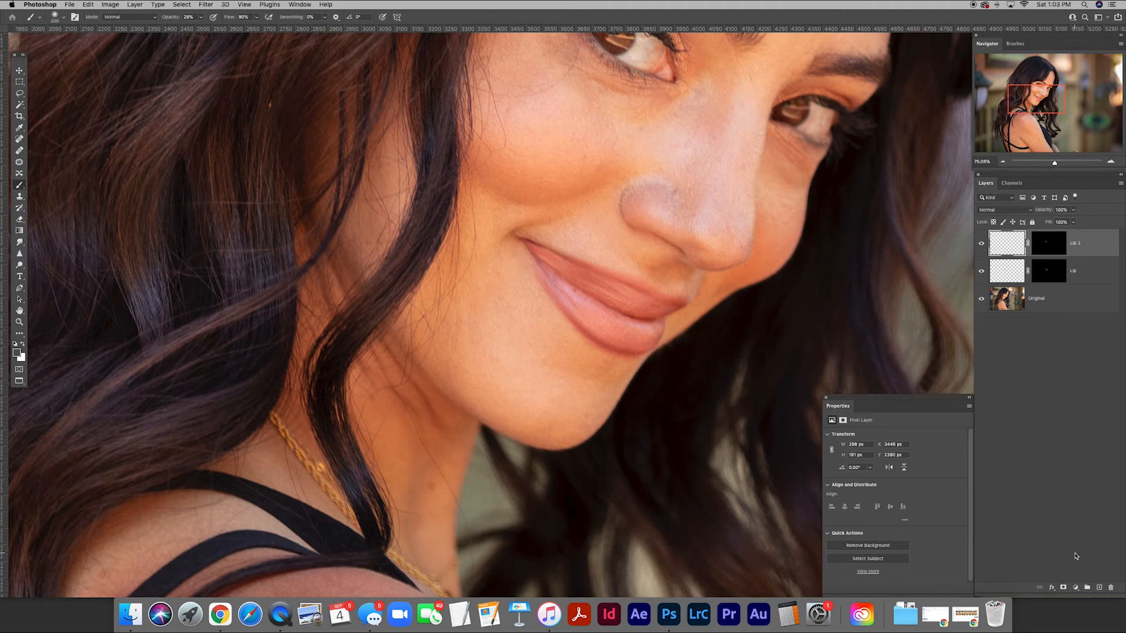
left_click(1075, 588)
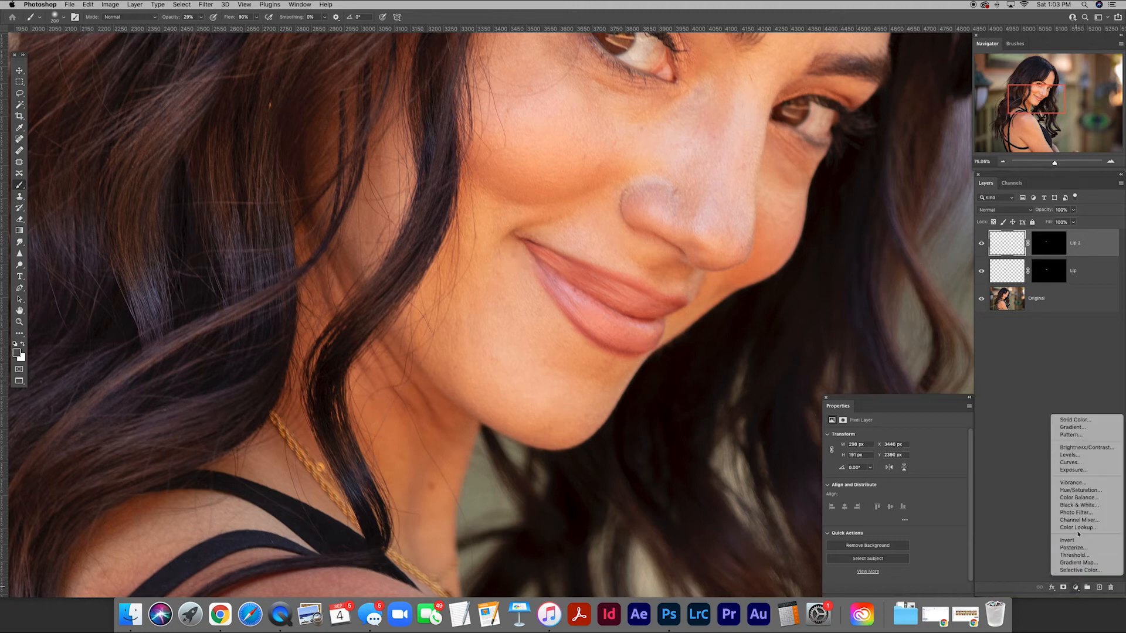
left_click(1075, 463)
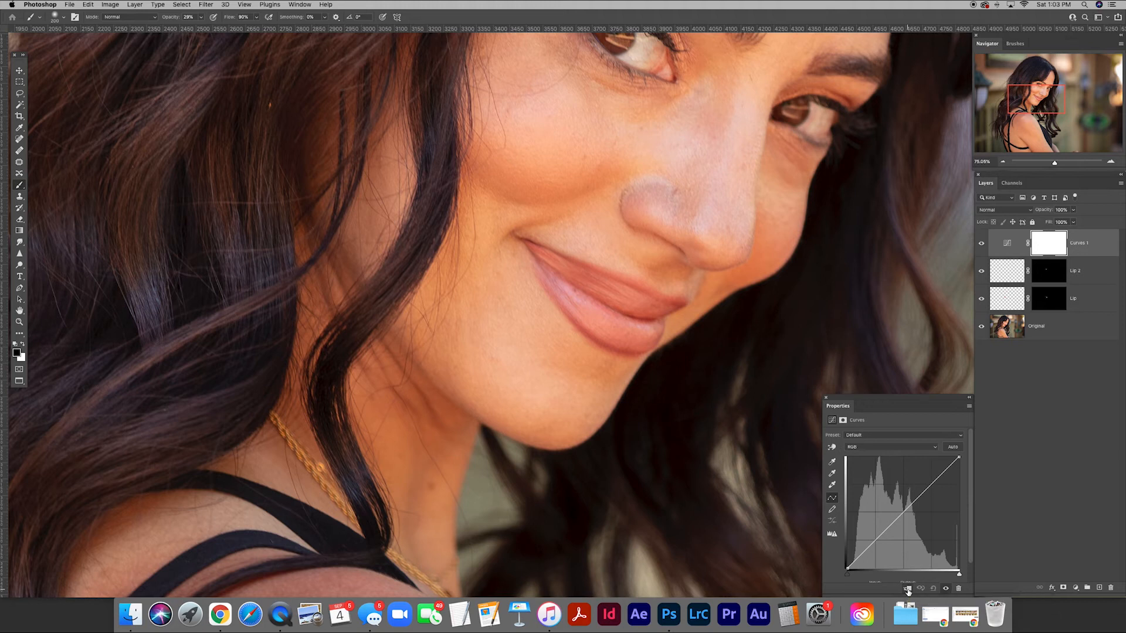
left_click_drag(894, 515, 905, 530)
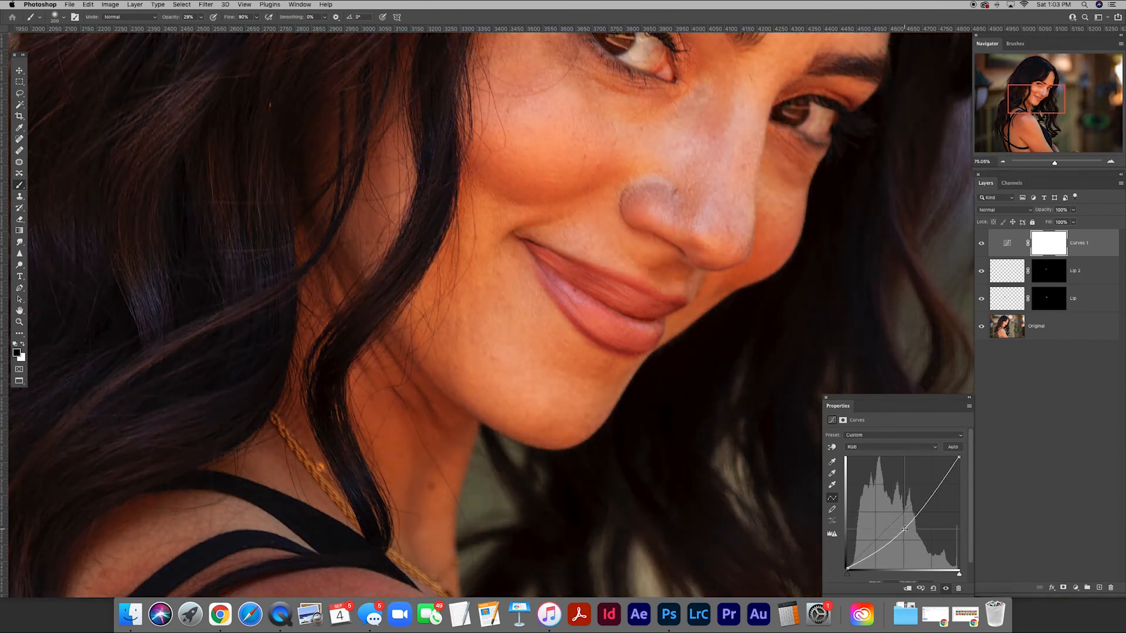
key("super+z")
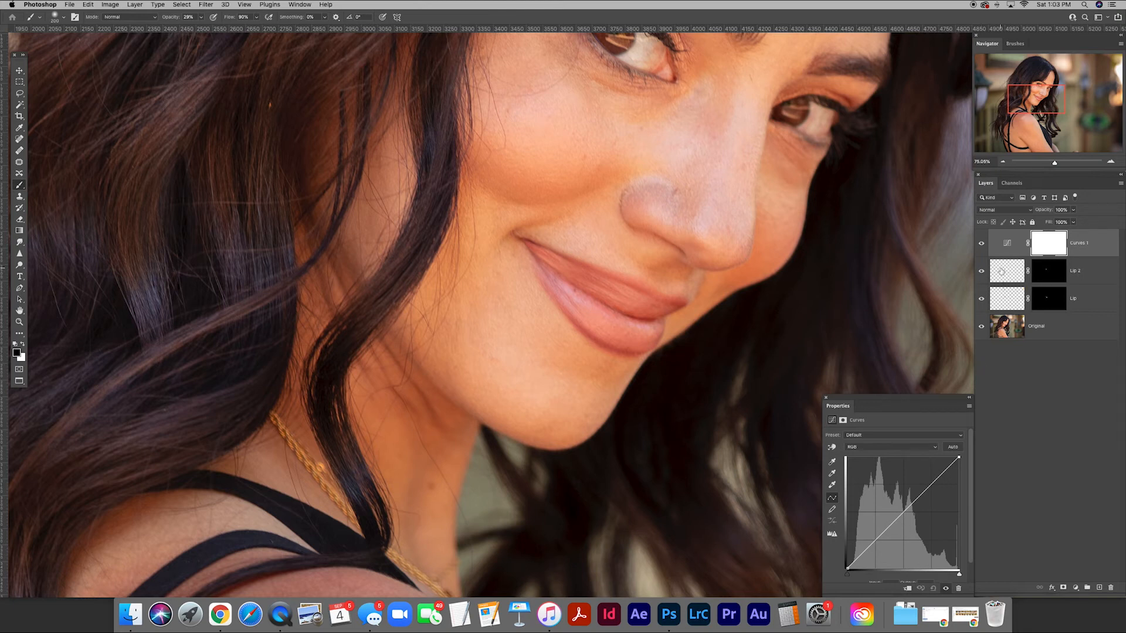
left_click_drag(903, 512, 903, 520)
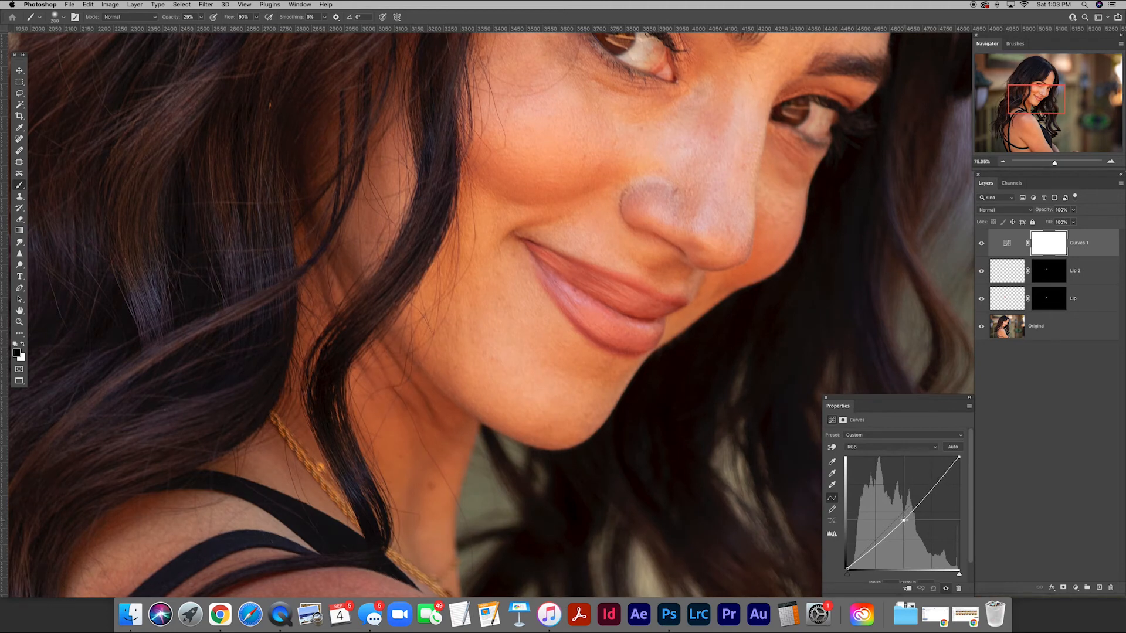
left_click(907, 589)
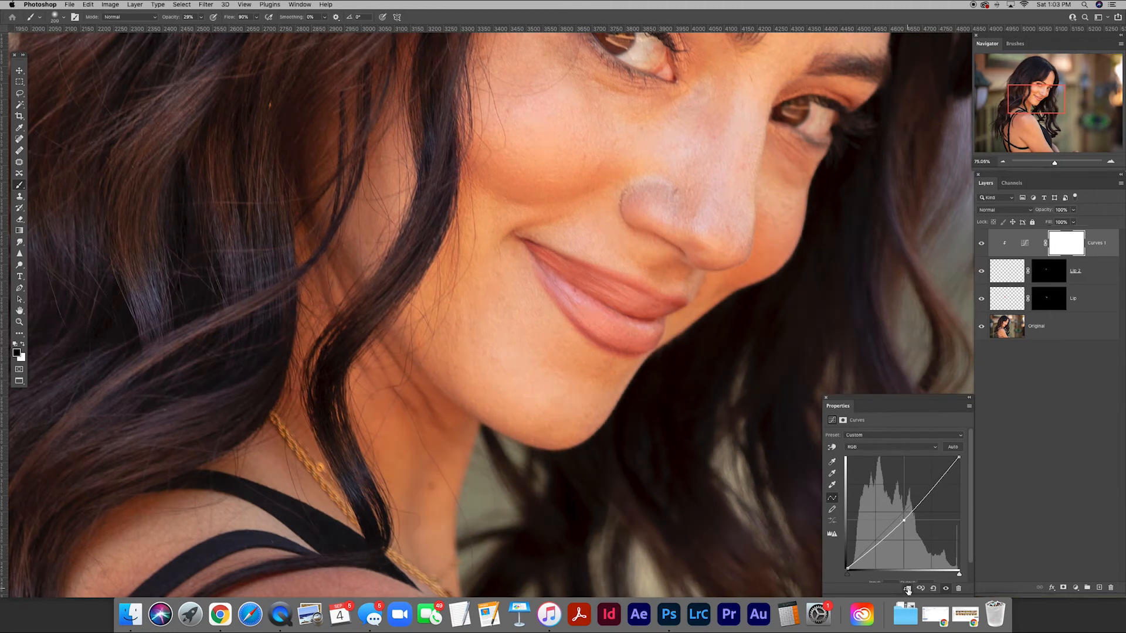
left_click_drag(905, 521, 908, 527)
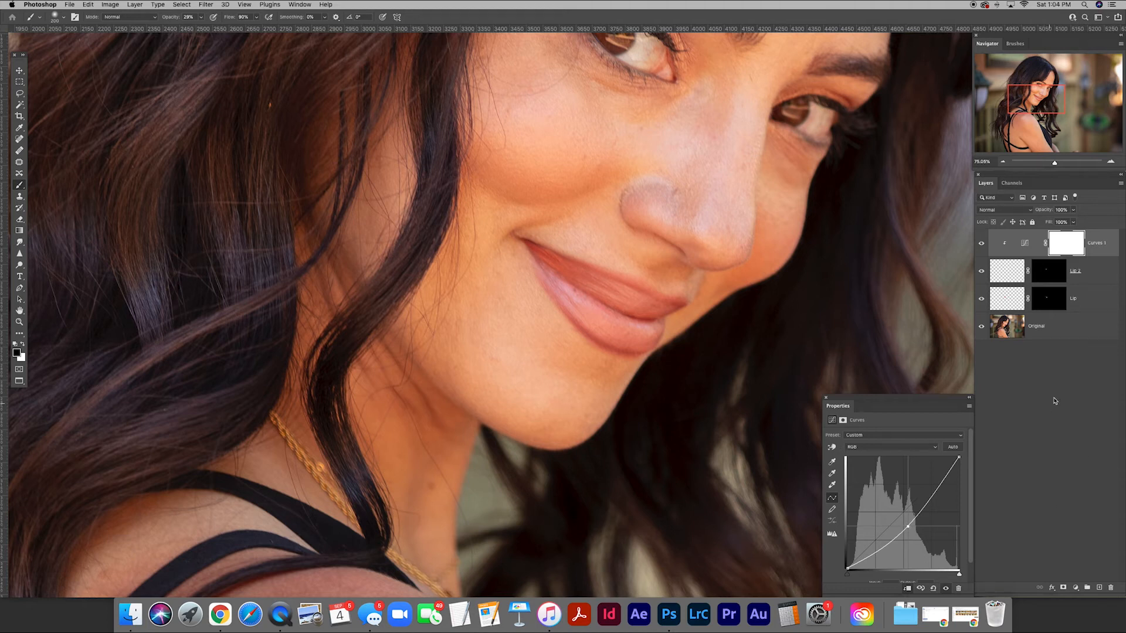
Rename the clipped Curves layer Lip Dark.
double_click(1096, 244)
type("Lip Dark")
key("Return")
Add a second Curves adjustment above Lip Dark and name it Lips Darken.
left_click(1075, 587)
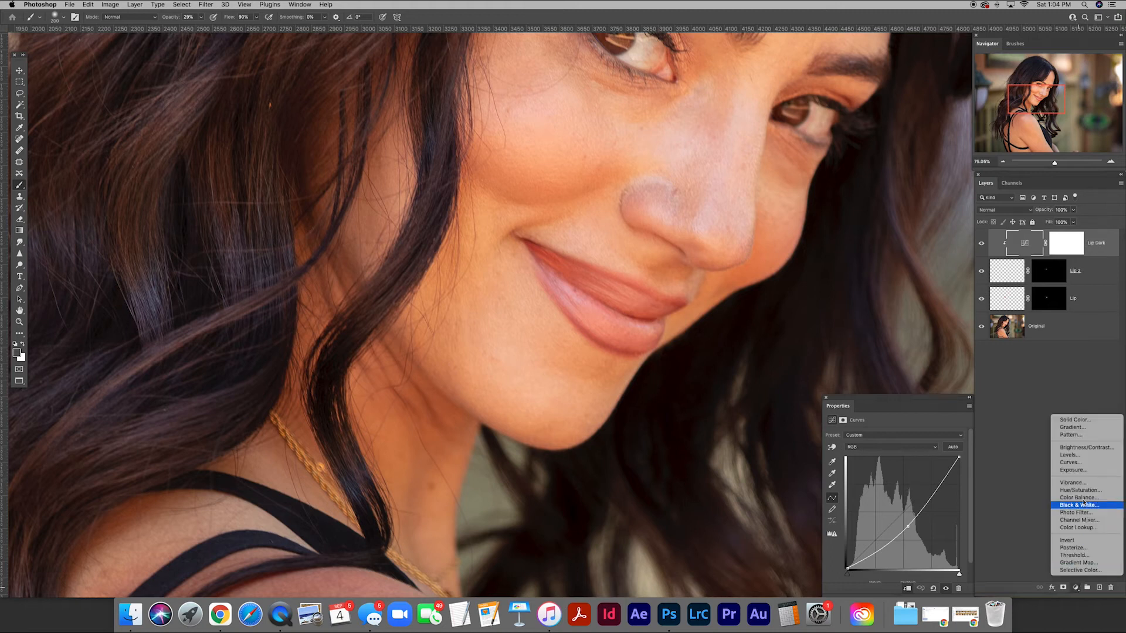
left_click(1070, 463)
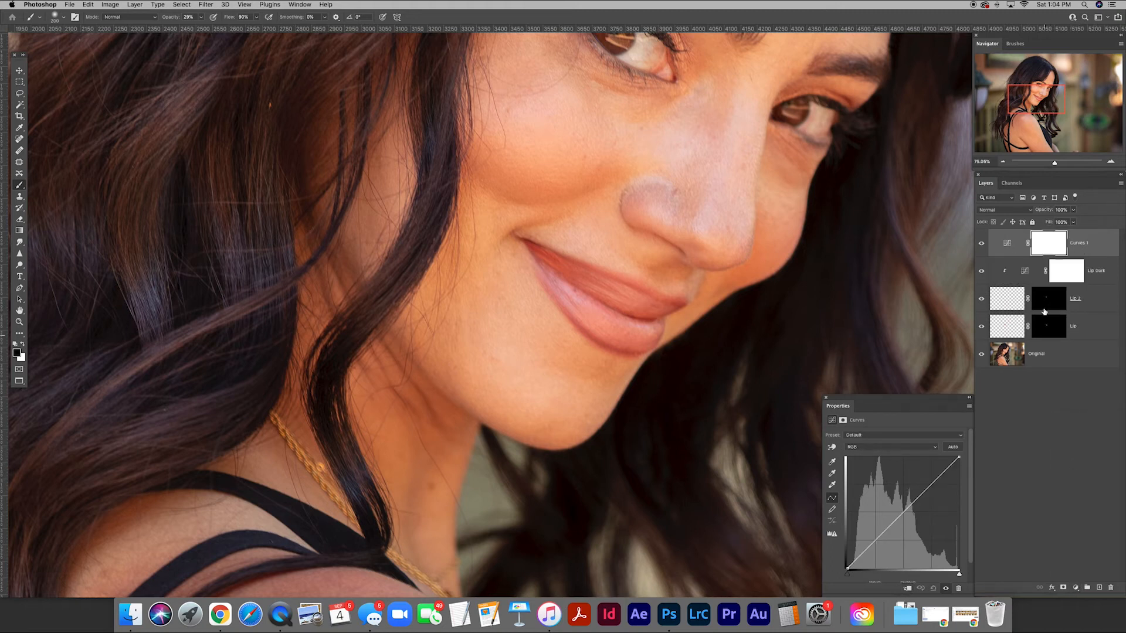
double_click(1080, 243)
type("Lips Darken")
key("Return")
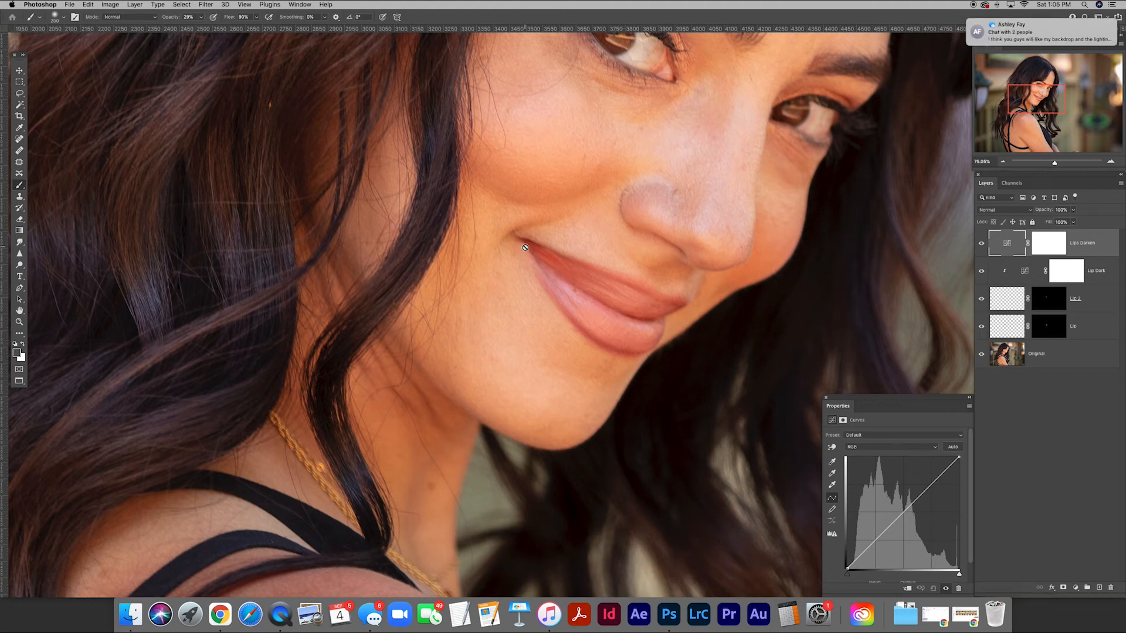
Pull the Lips Darken curve's midtones down and invert its layer mask to black.
left_click_drag(902, 514, 908, 524)
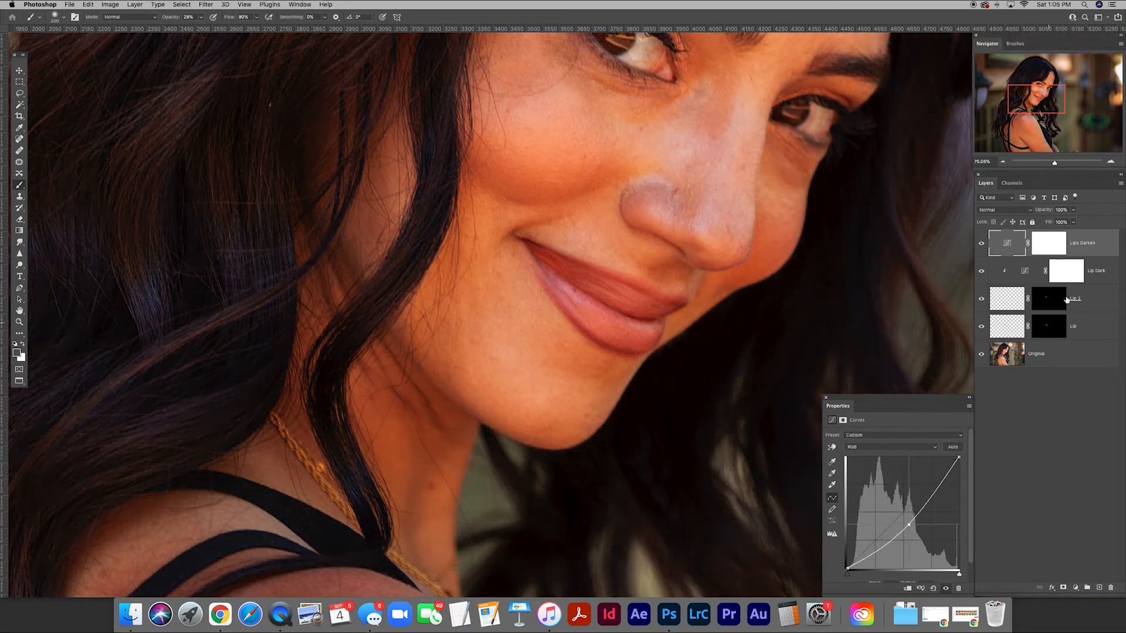
left_click(1041, 247)
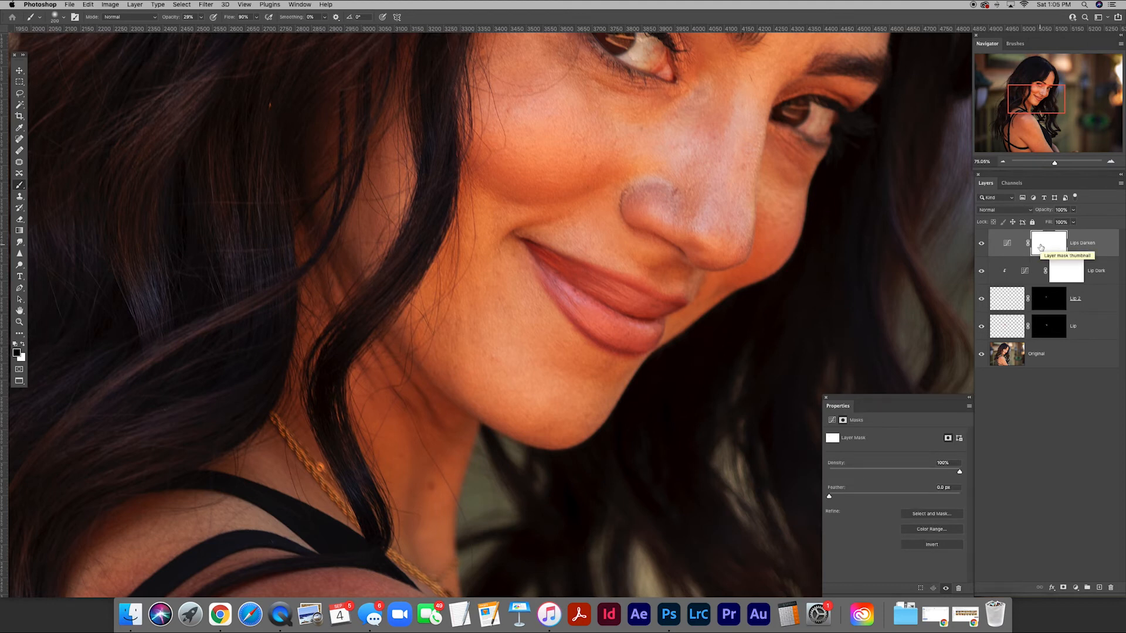
key("super+i")
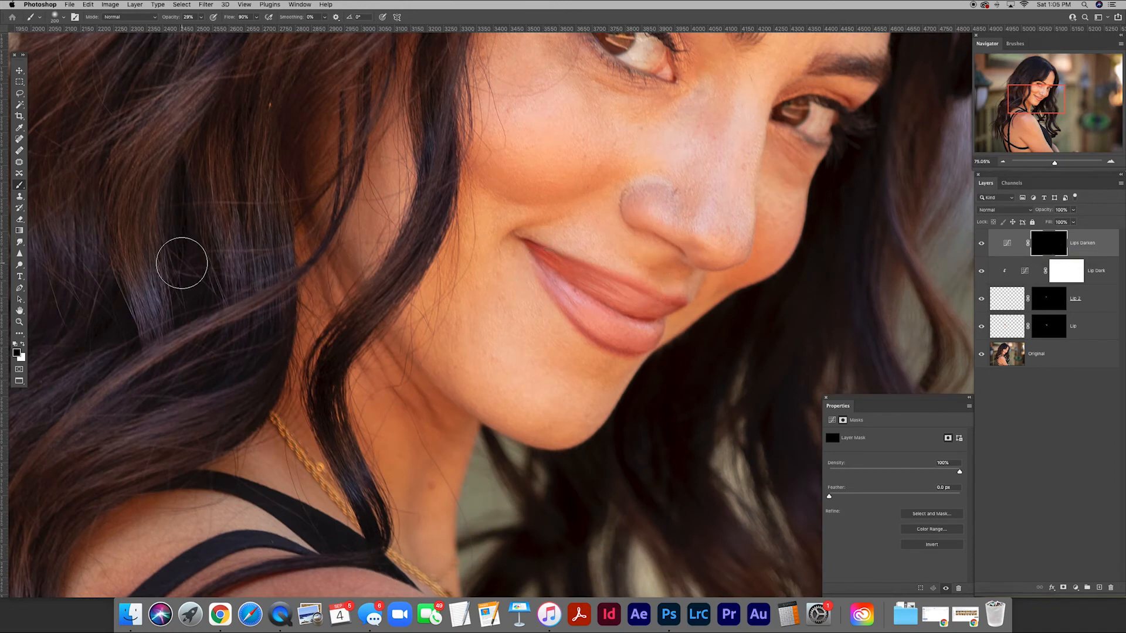
Paint white on the Lips Darken mask to darken the lips, adjusting the brush size and switching to black for corrections.
left_click(23, 344)
key("bracketleft")
key("bracketleft")
key("bracketleft")
key("bracketleft")
key("bracketright")
key("bracketright")
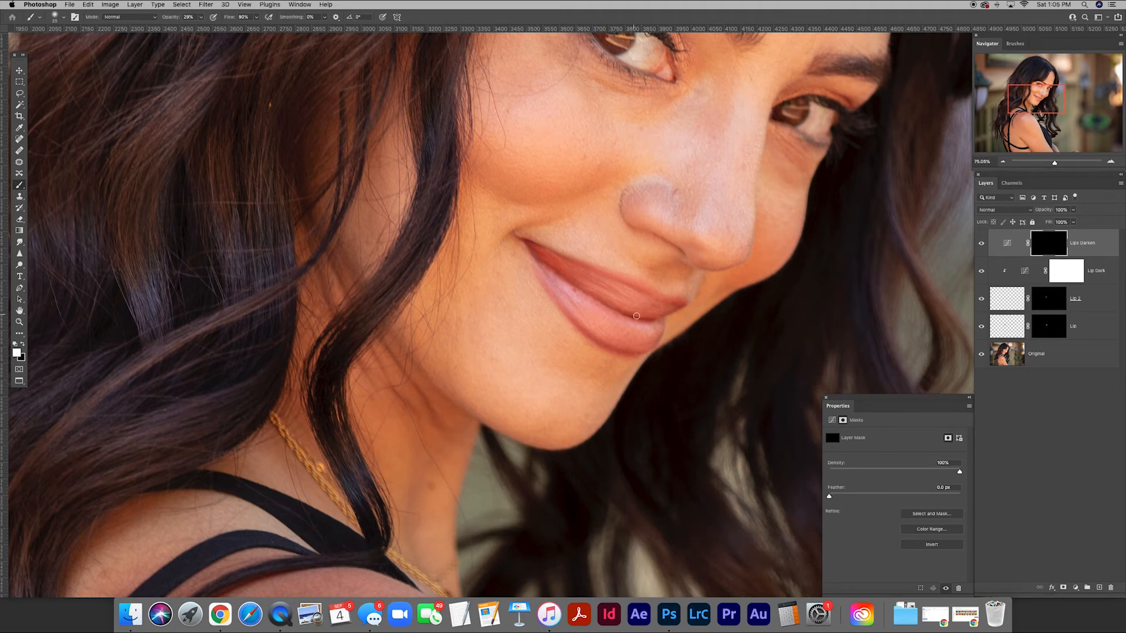
key("bracketright")
key("bracketright")
key("bracketright")
key("bracketright")
key("bracketright")
key("x")
Compare the closed-lip retouch with the Original layer alone and examine the mouth in close-up and within the whole portrait.
left_click(983, 355, "alt")
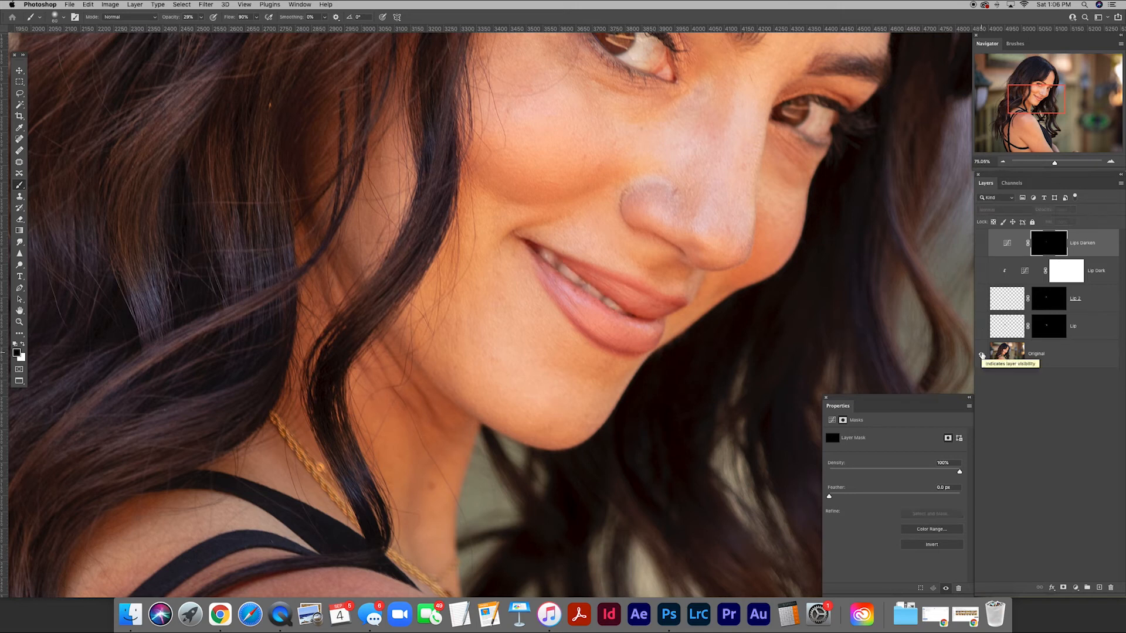
left_click(982, 356, "alt")
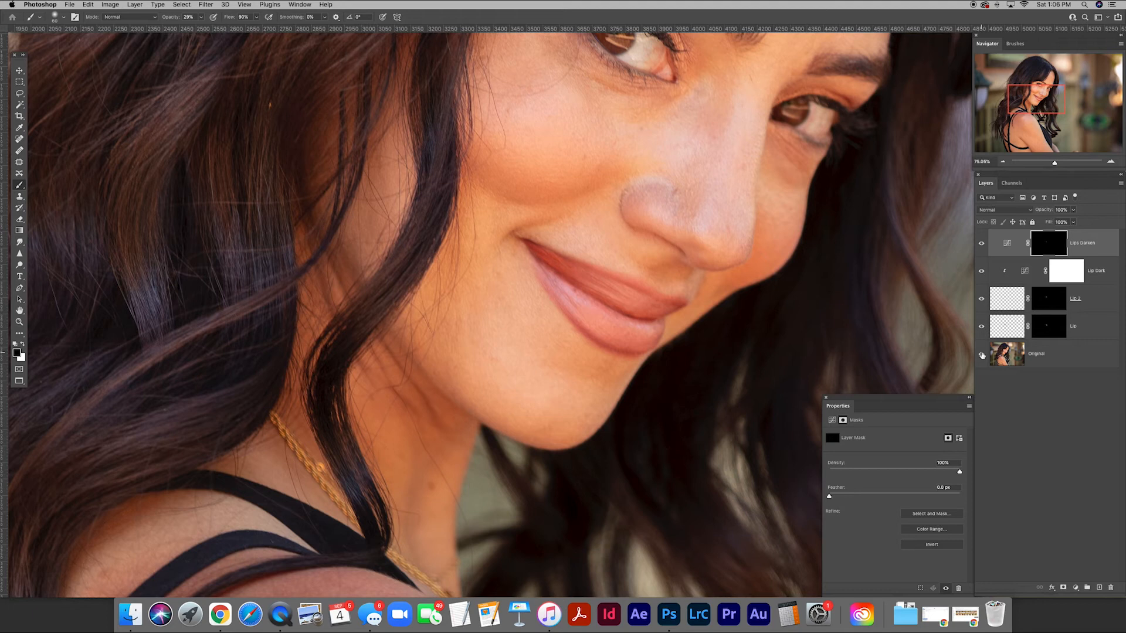
key("v")
left_click_drag(758, 319, 633, 254)
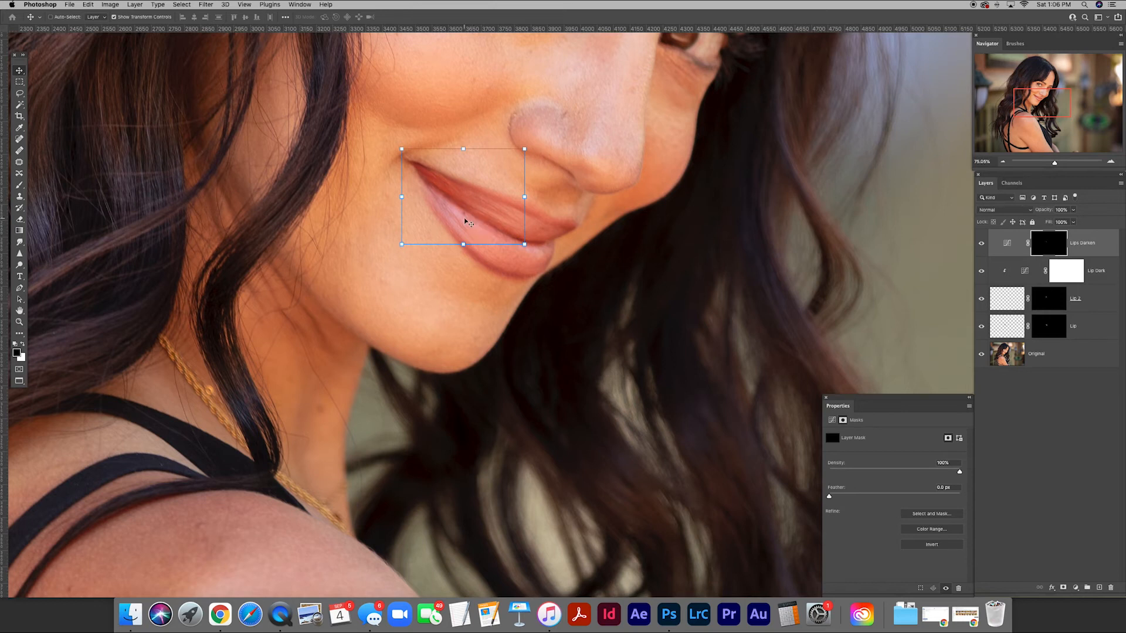
key("super+minus")
key("super+minus")
key("super+minus")
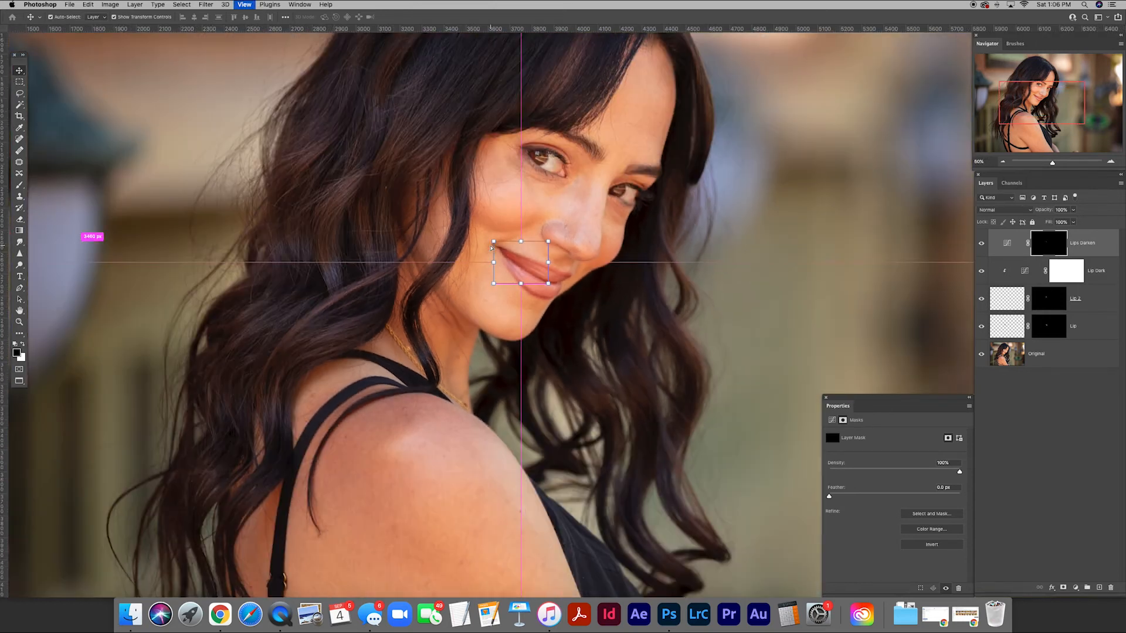
left_click_drag(697, 274, 645, 377)
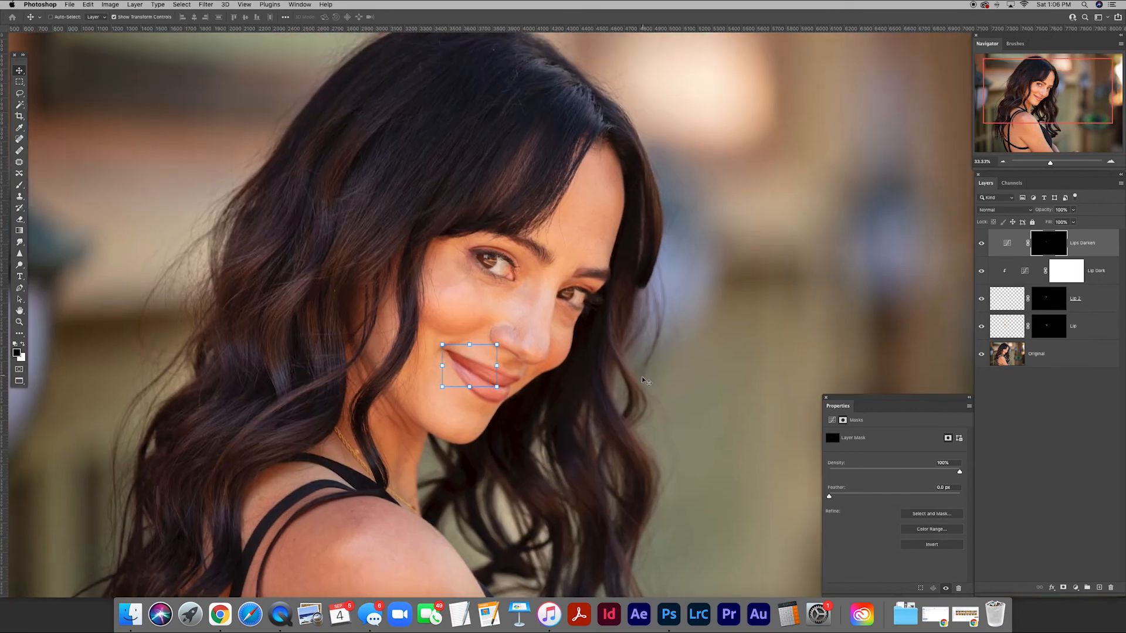
left_click_drag(554, 423, 633, 420)
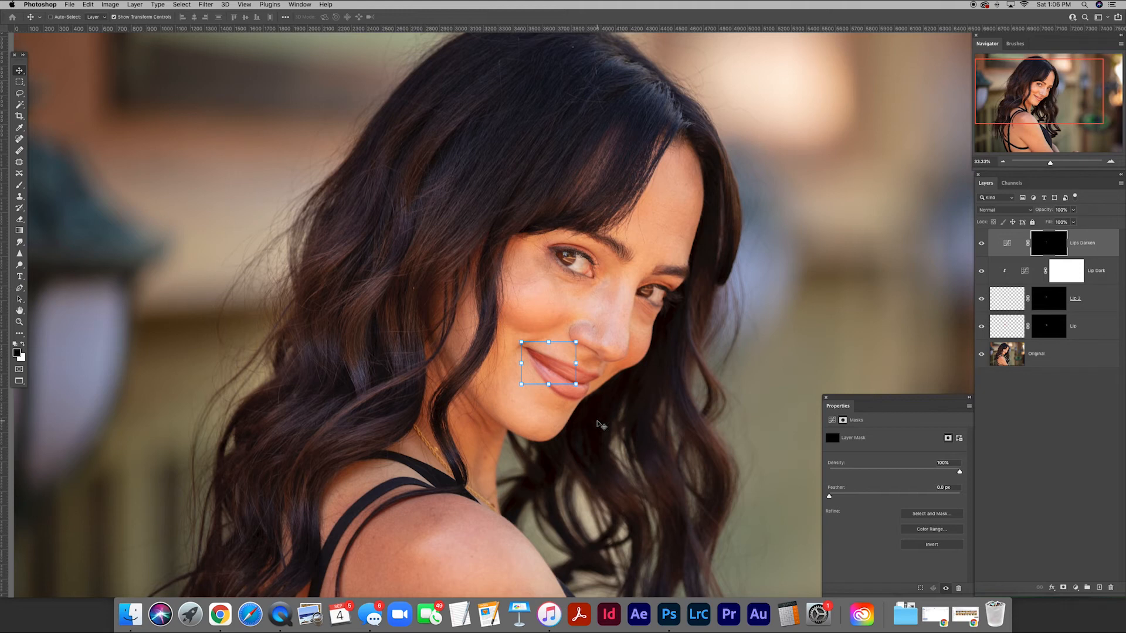
left_click(1048, 401)
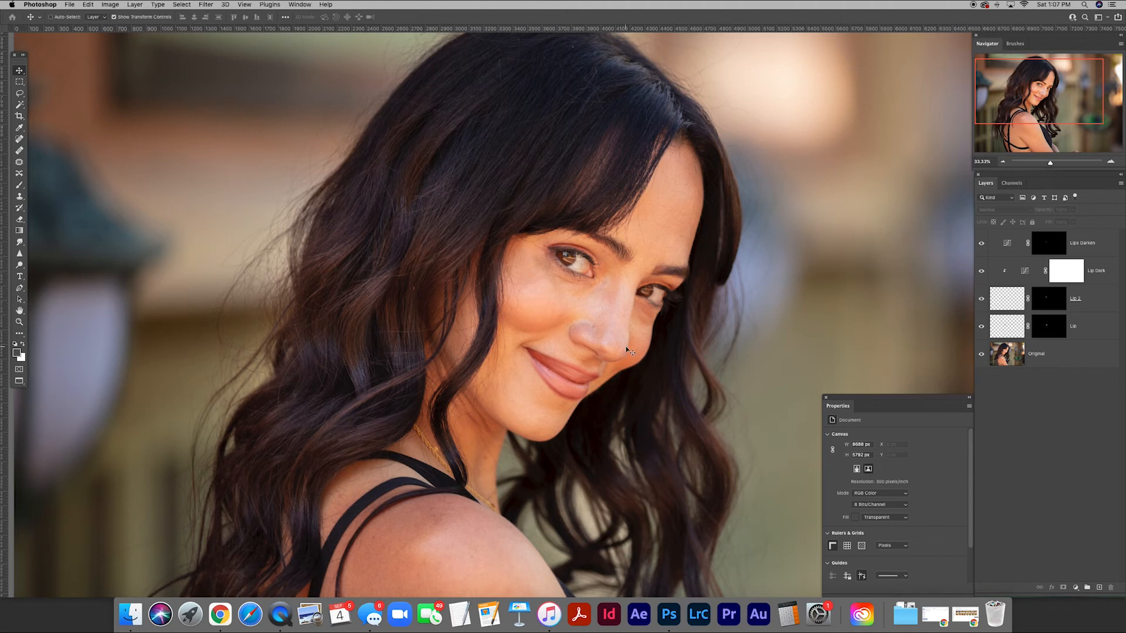
key("super+minus")
key("super+minus")
left_click_drag(626, 347, 594, 331)
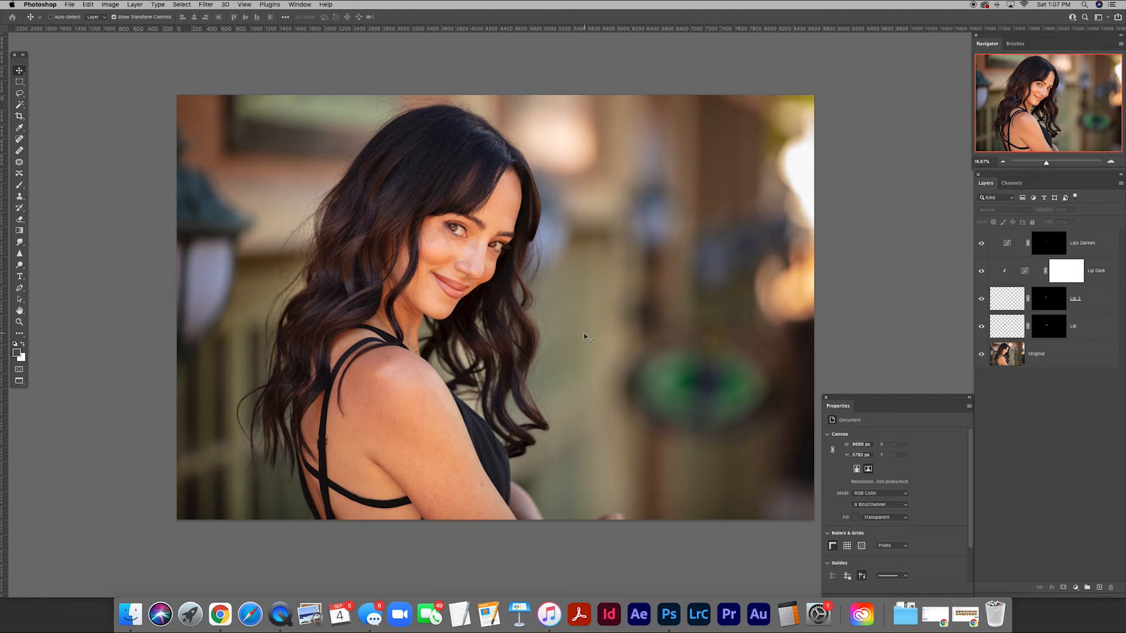
key("super+plus")
key("super+plus")
key("super+plus")
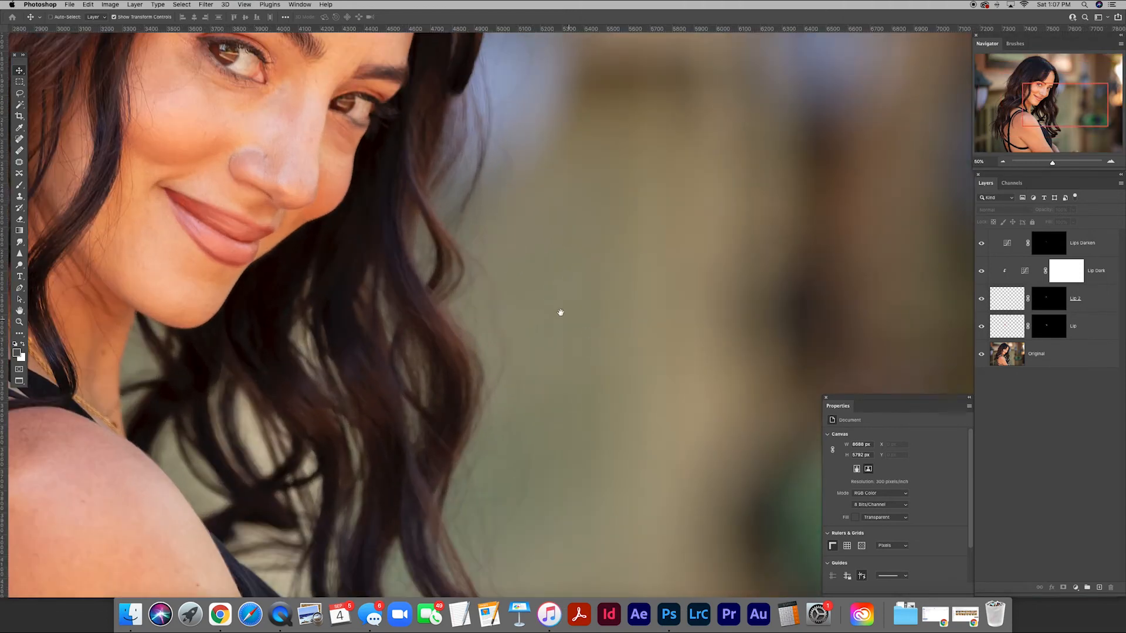
left_click_drag(561, 313, 769, 344)
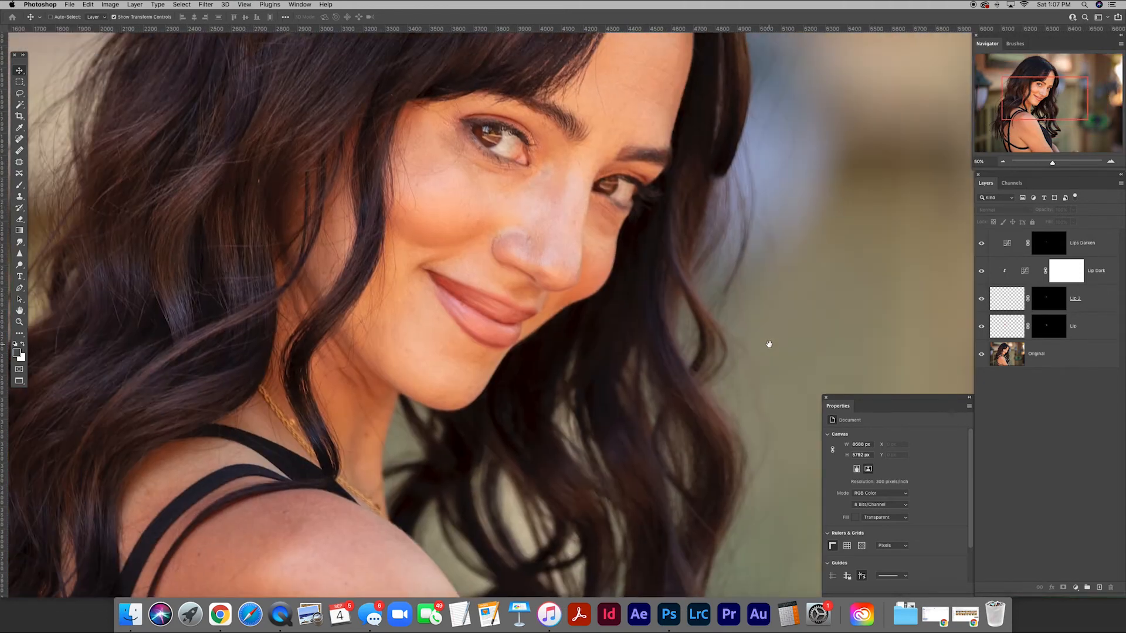
Copy the whole image merged and paste it as a new layer above Lips Darken.
left_click(1105, 240)
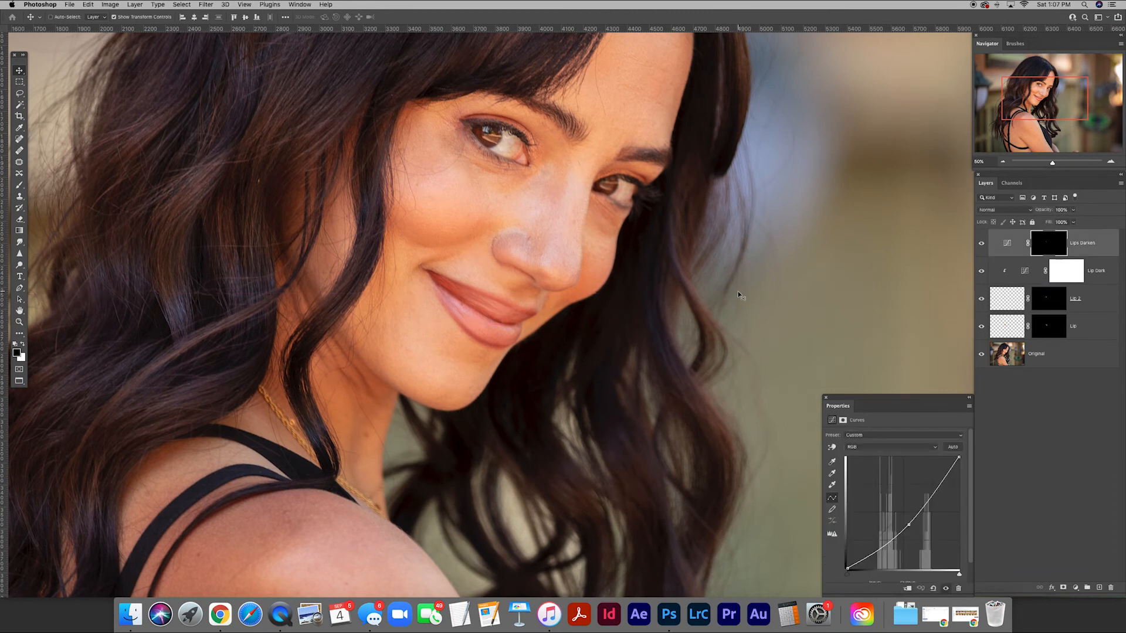
key("super+minus")
key("super+minus")
key("super+minus")
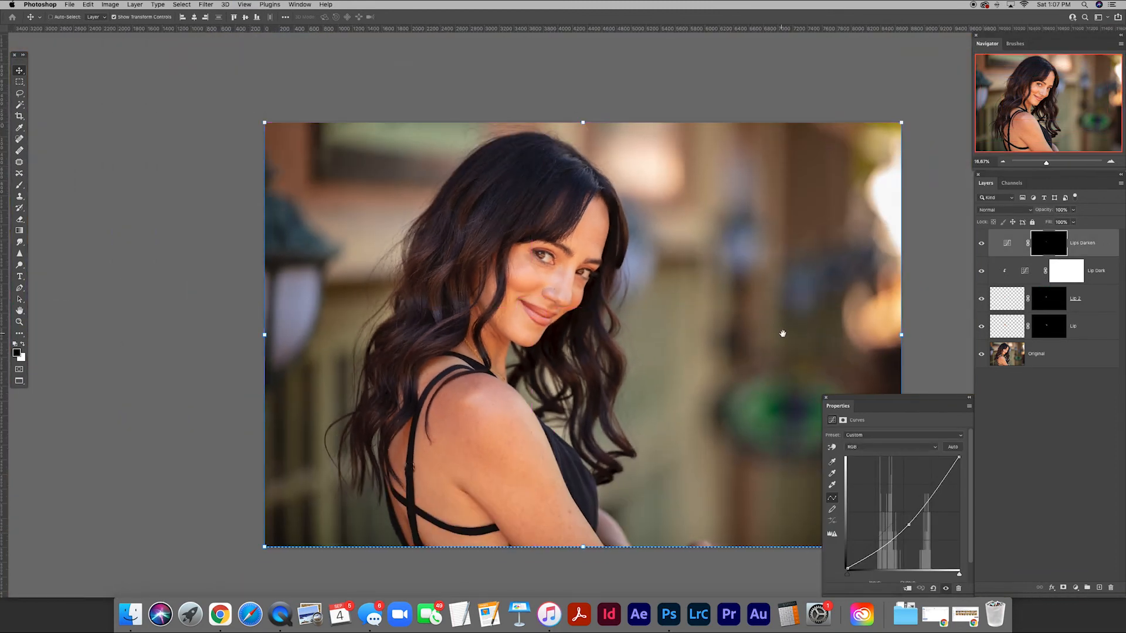
left_click_drag(782, 330, 719, 294)
key("m")
key("super+a")
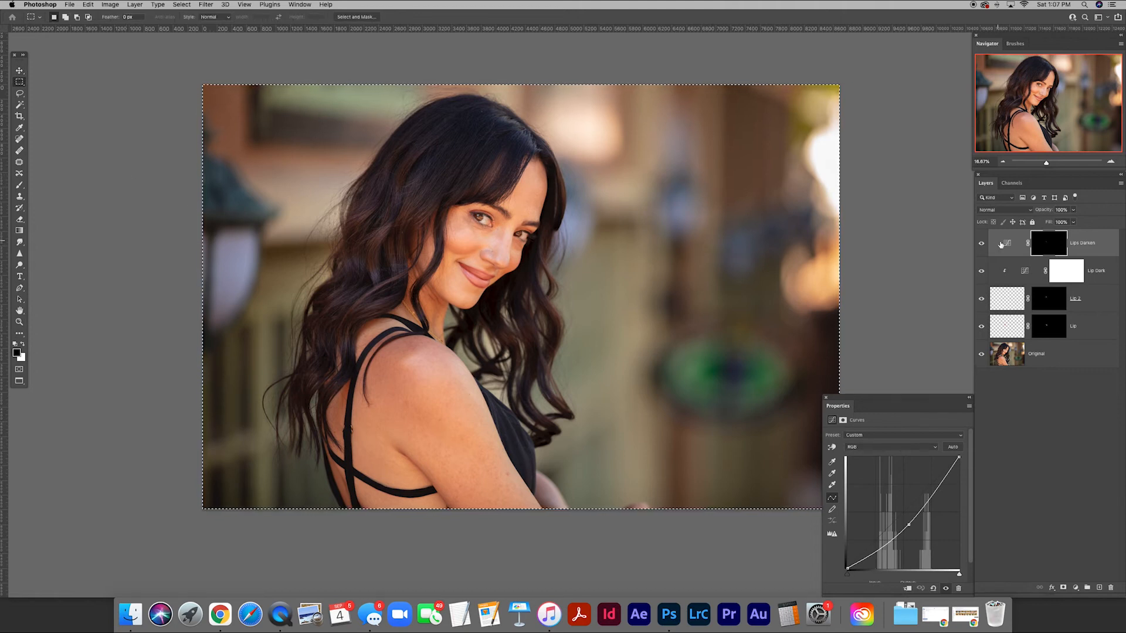
key("super+shift+c")
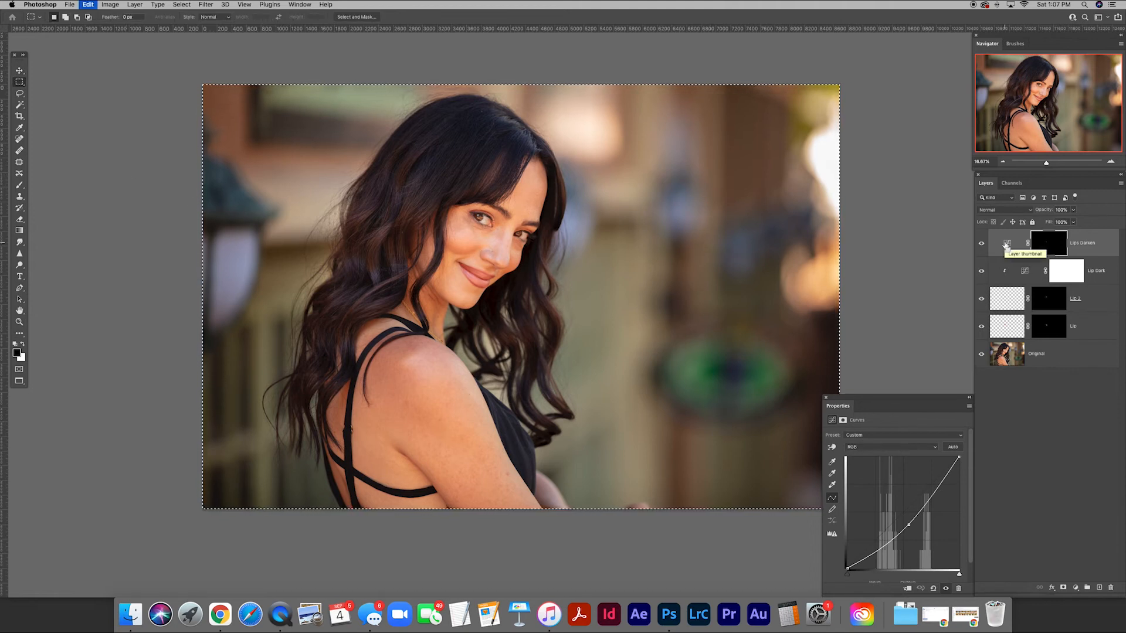
key("super+v")
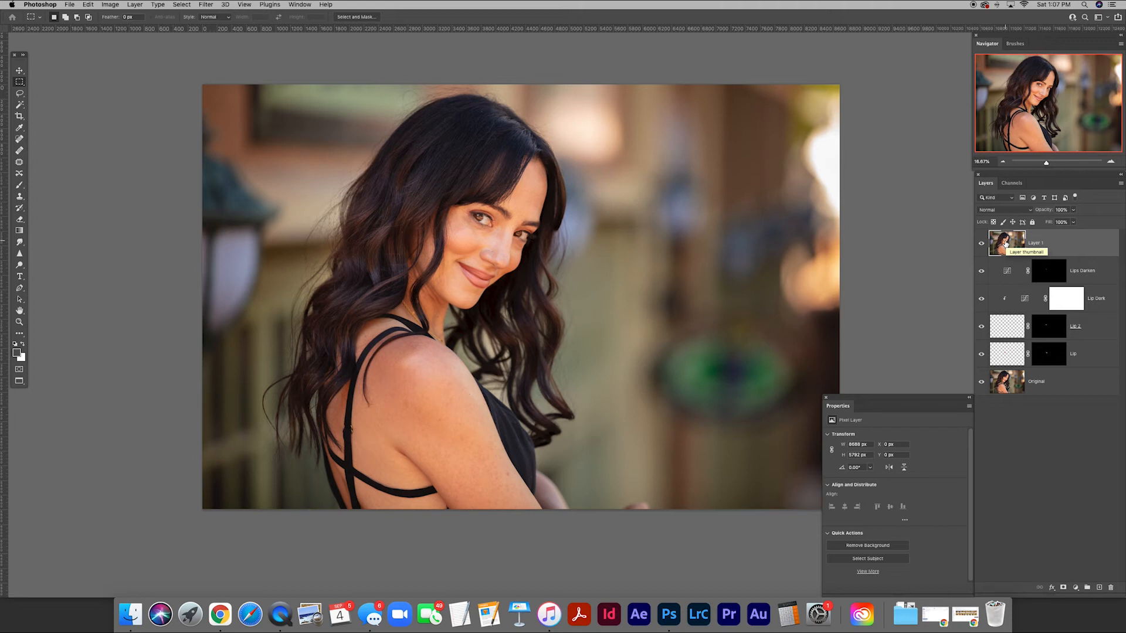
Rename the pasted merged layer Original 2.
double_click(1036, 243)
type("Original")
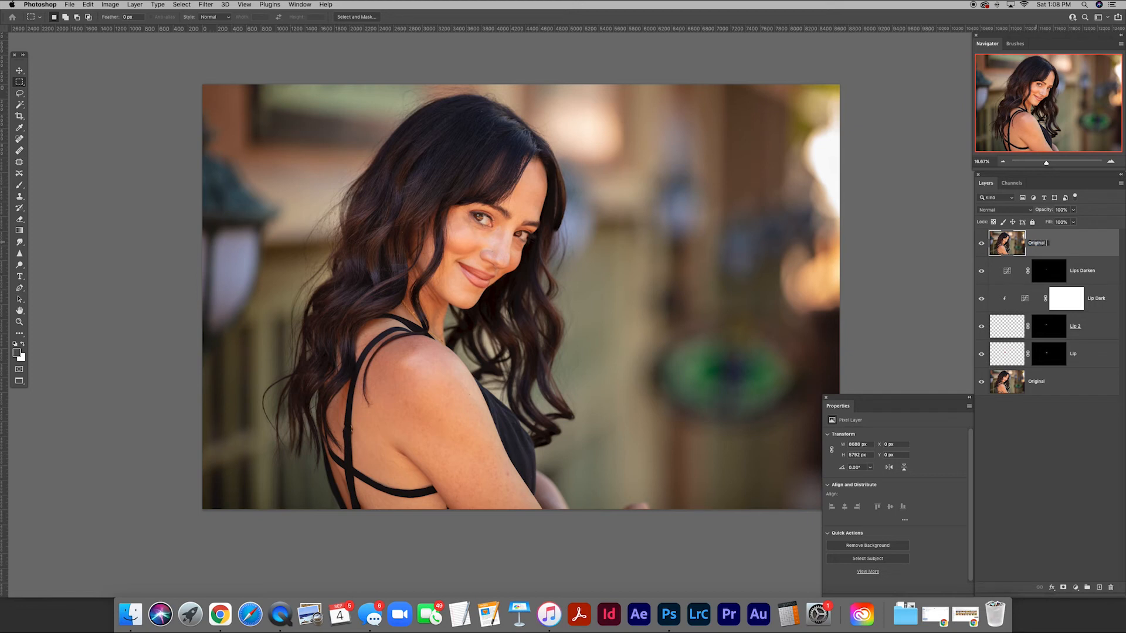
key("Return")
Duplicate Original 2 twice, naming the upper copy Texture and the lower copy Color.
key("super+j")
key("super+j")
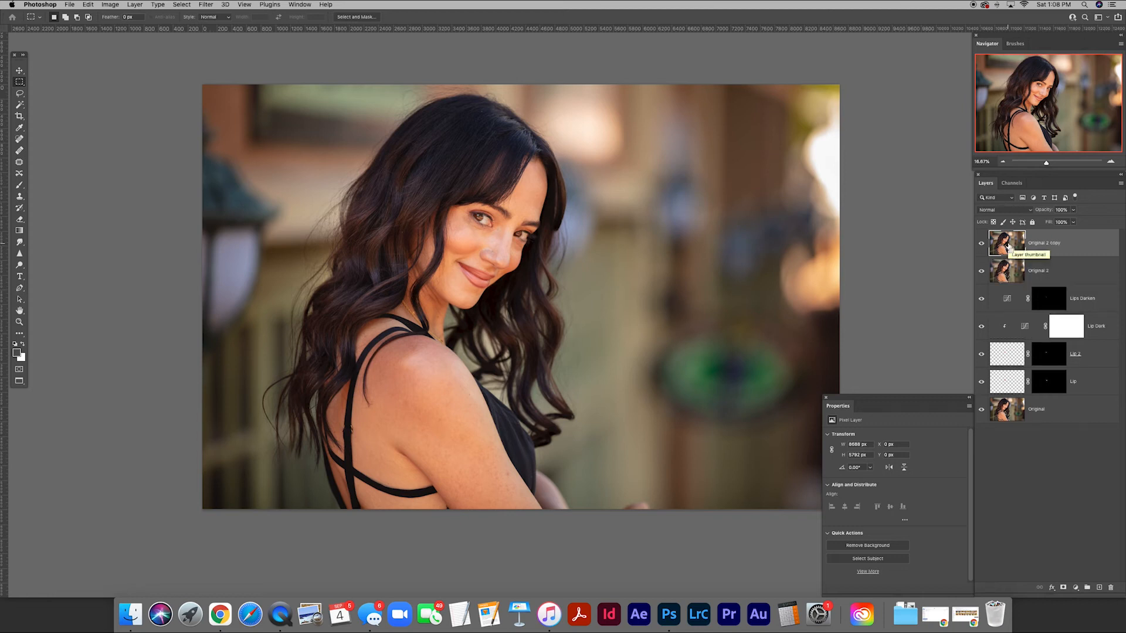
double_click(1046, 243)
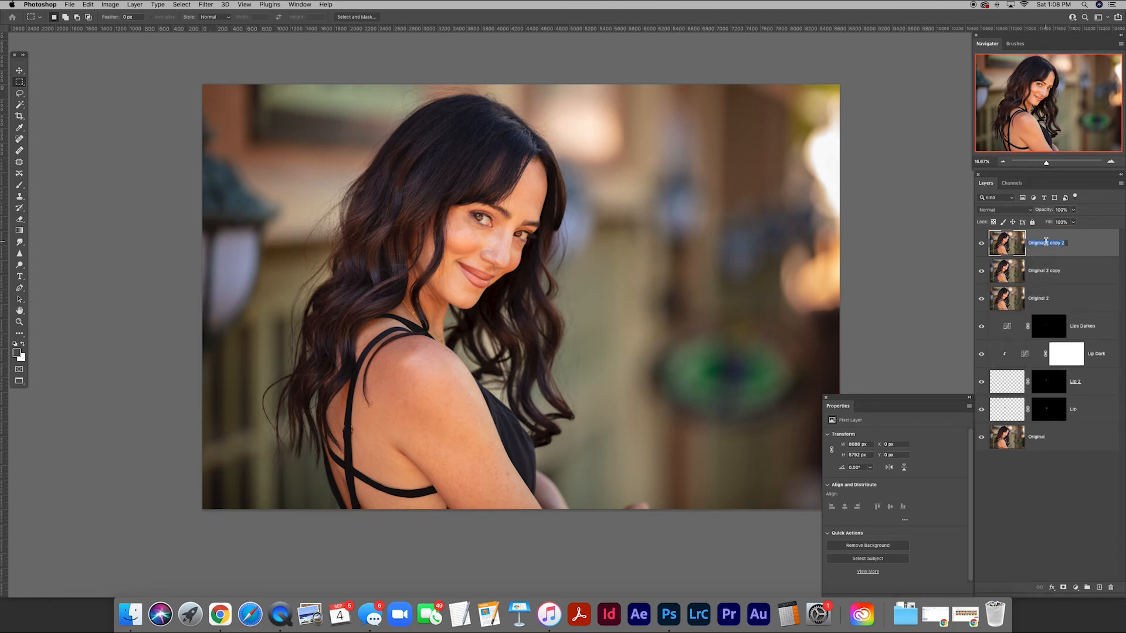
type("Texxture")
key("Tab")
type("Co")
key("Return")
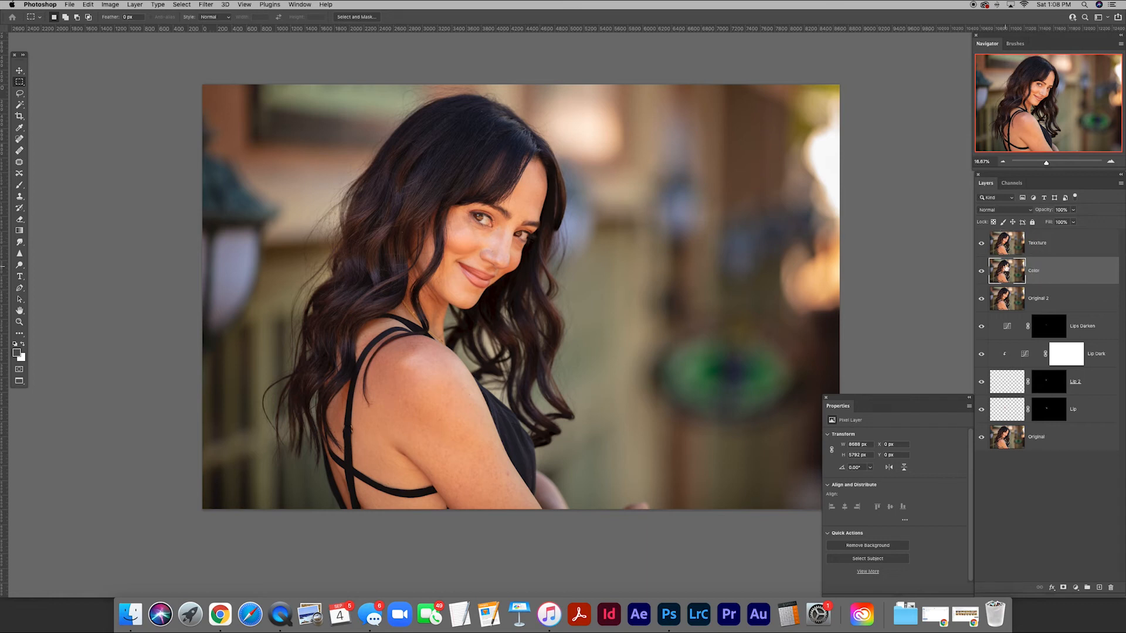
Hide the Texture layer, leaving the Color layer selected for work on the face.
left_click(981, 244)
key("z")
left_click(508, 241)
left_click_drag(507, 241, 543, 296)
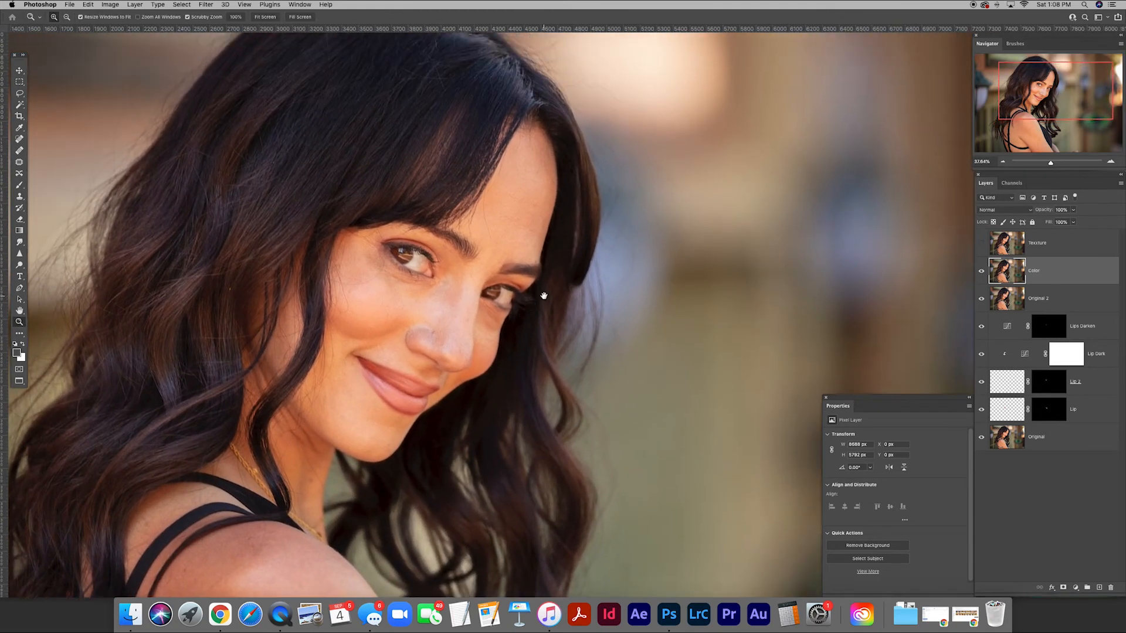
Apply a Gaussian Blur with a 12-pixel radius to the whole Color layer.
left_click(206, 4)
mouse_move(246, 116)
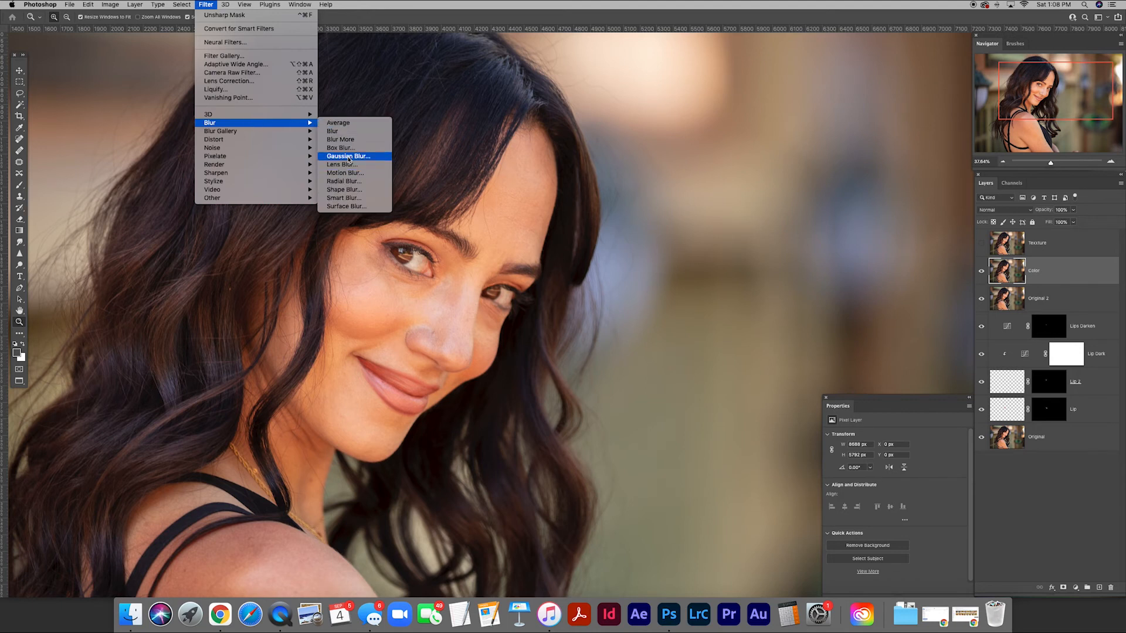
left_click(350, 159)
left_click_drag(286, 243, 584, 323)
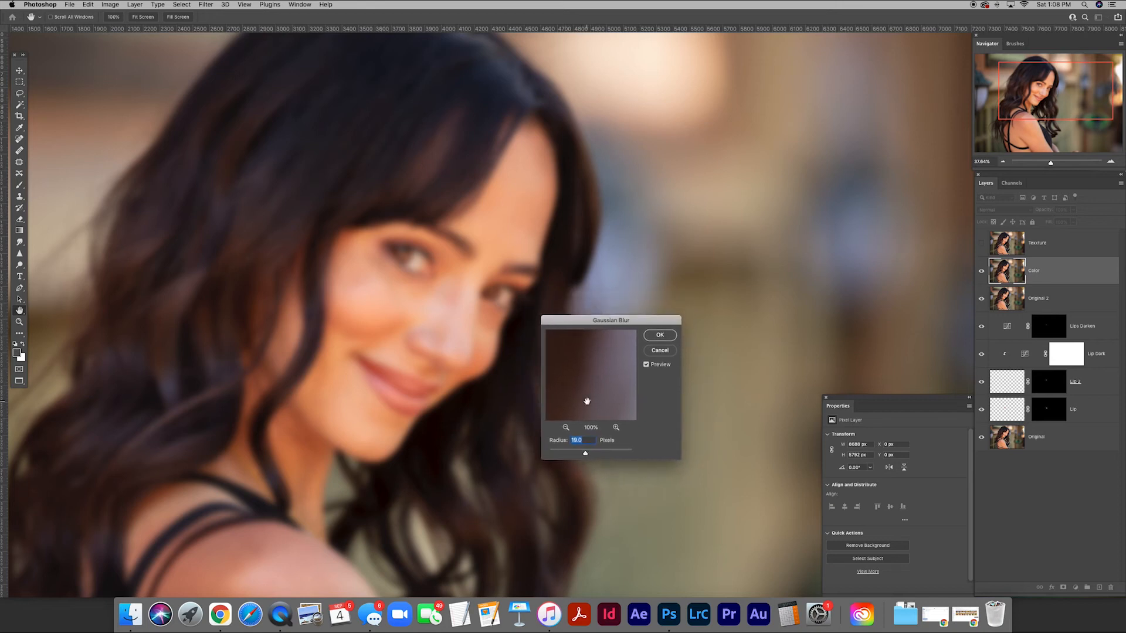
left_click_drag(585, 449, 584, 456)
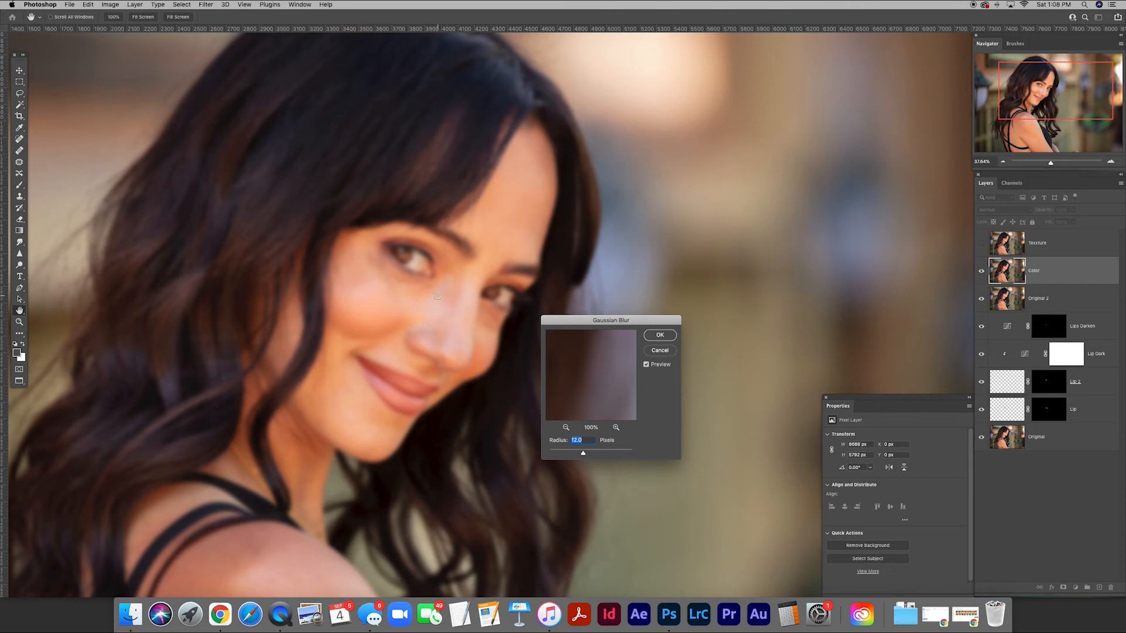
left_click(659, 335)
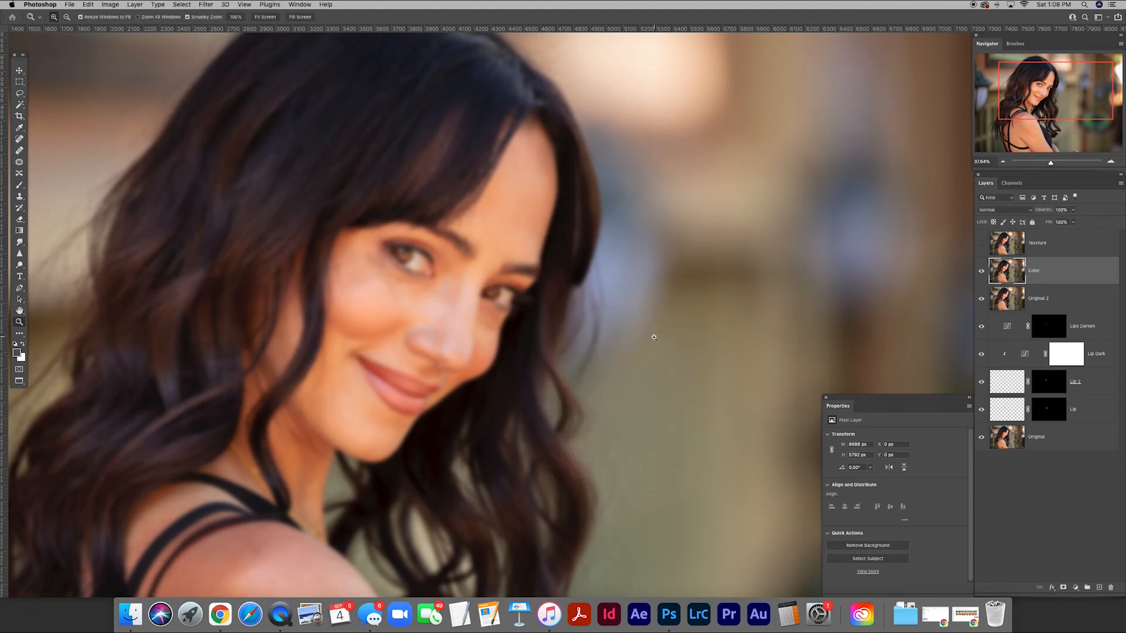
Show the Texture layer and use Apply Image on it with the Color layer as source, Subtract blending, scale 2 and offset 128.
left_click(982, 244)
left_click(1001, 247)
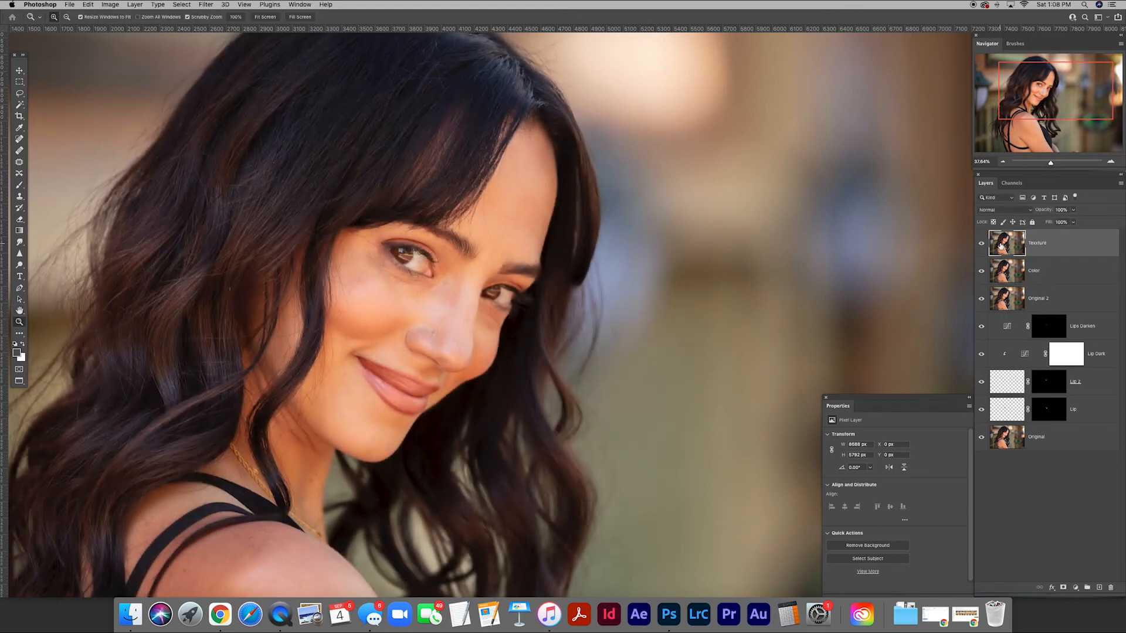
left_click(112, 5)
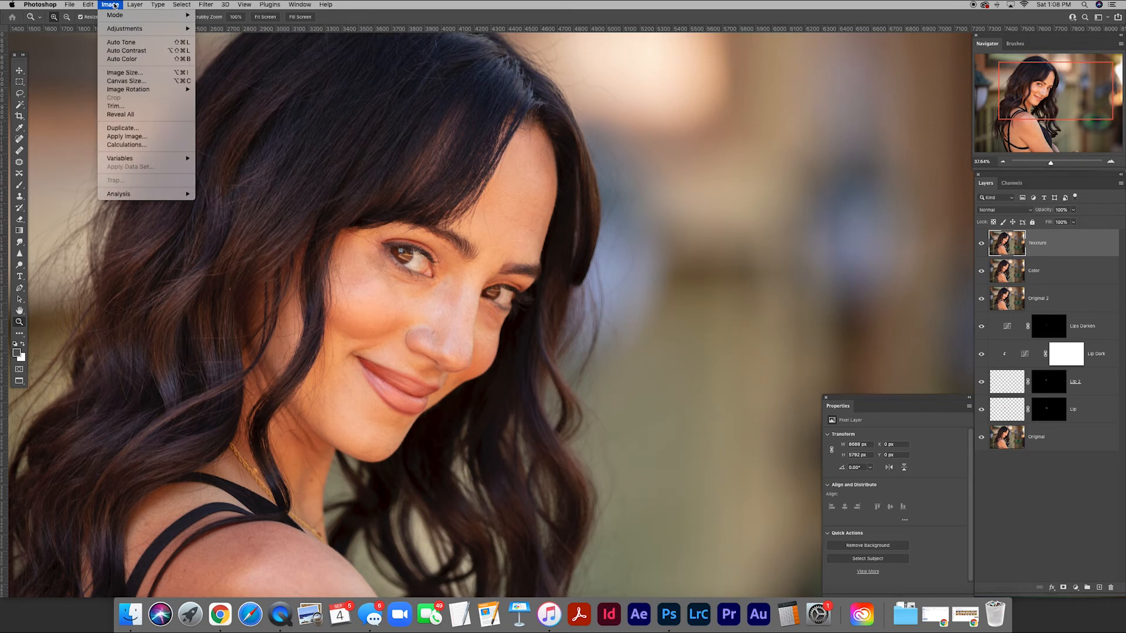
left_click(128, 137)
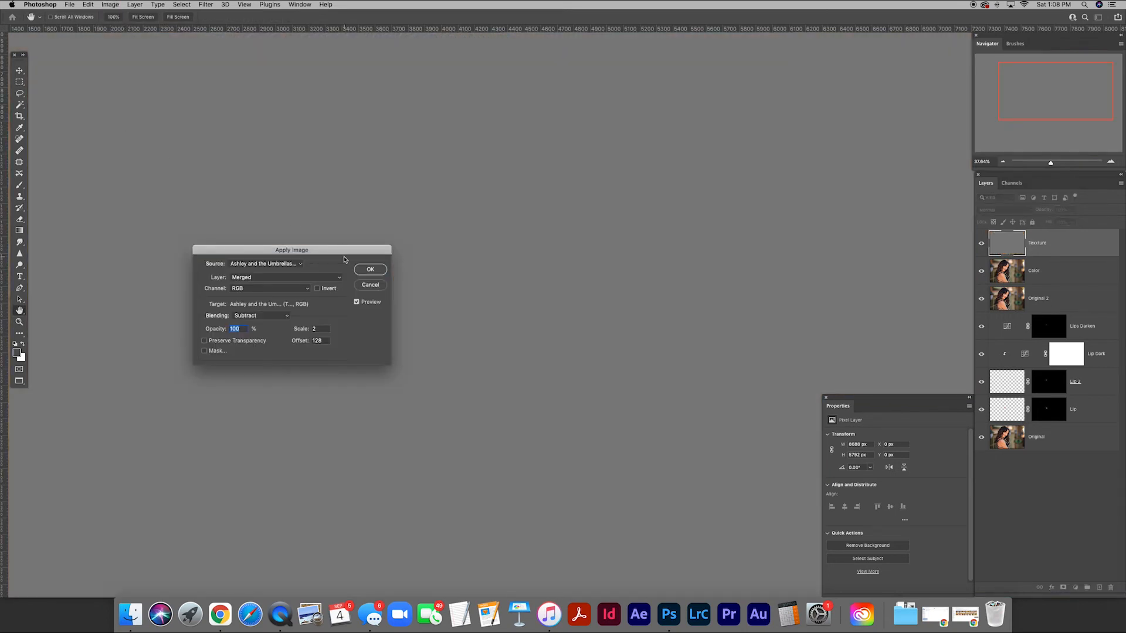
left_click_drag(350, 254, 741, 304)
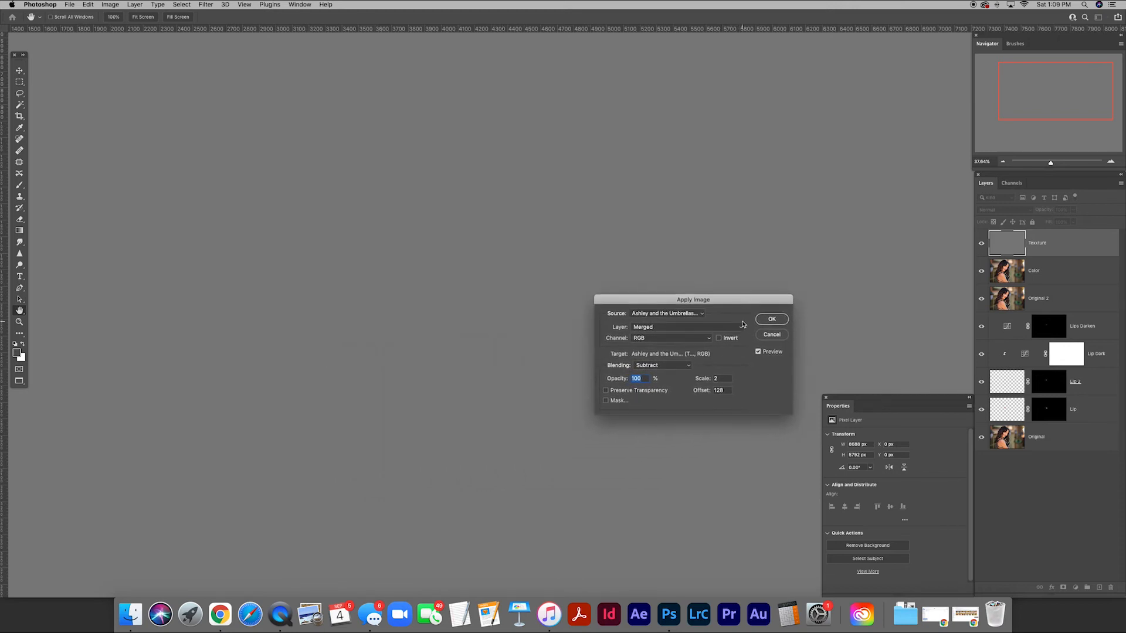
left_click(741, 330)
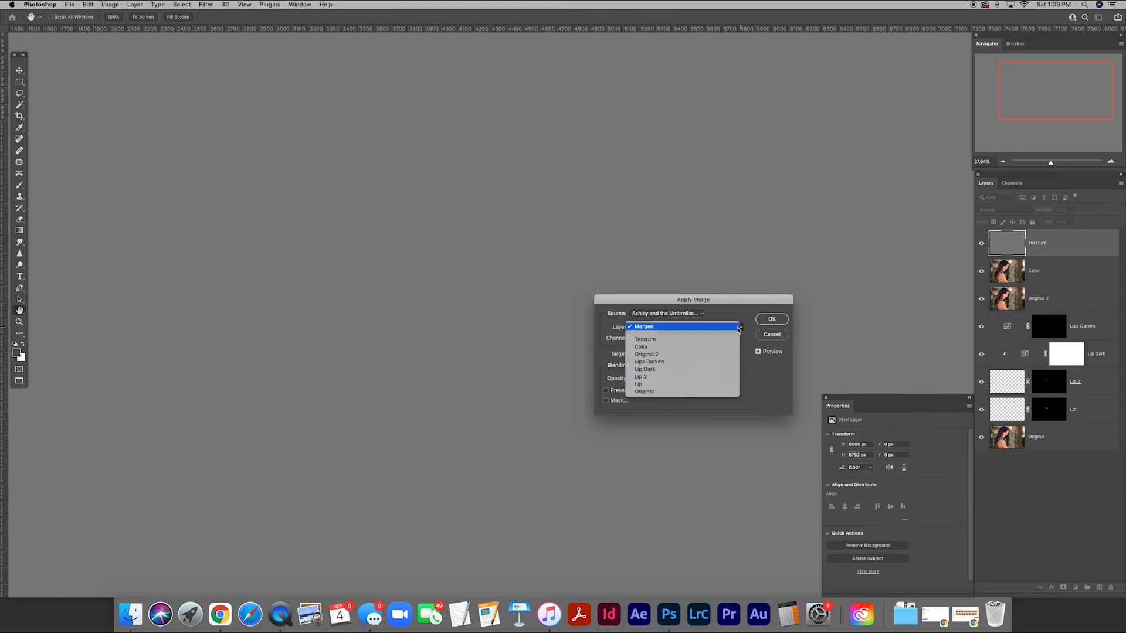
left_click(652, 350)
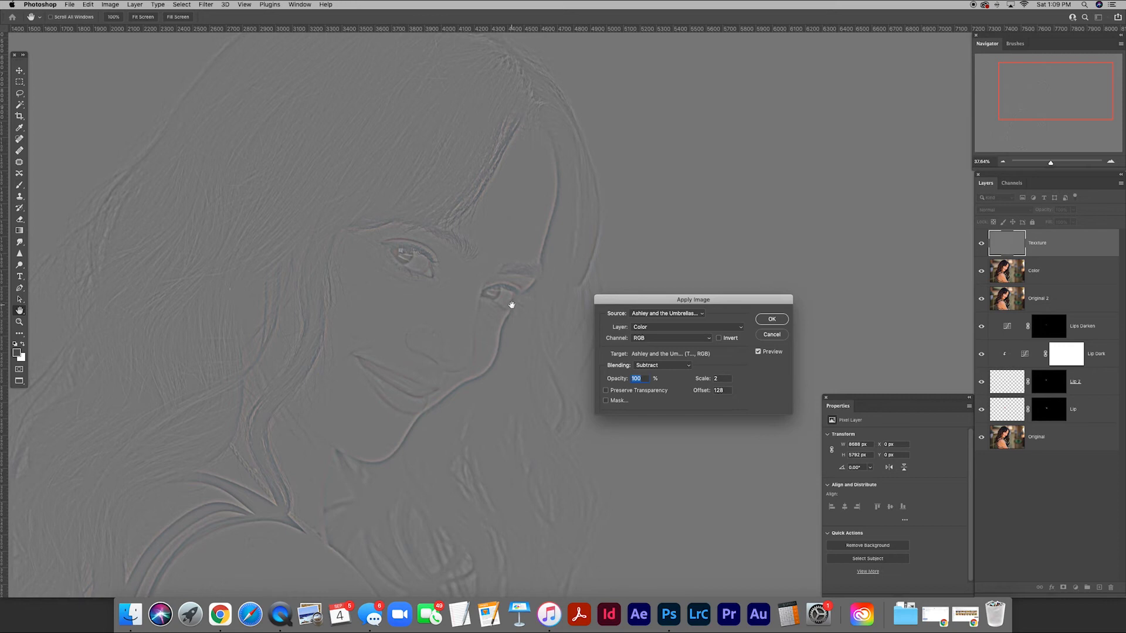
left_click(772, 319)
Set the Texture layer's blend mode to Linear Light.
left_click(1031, 214)
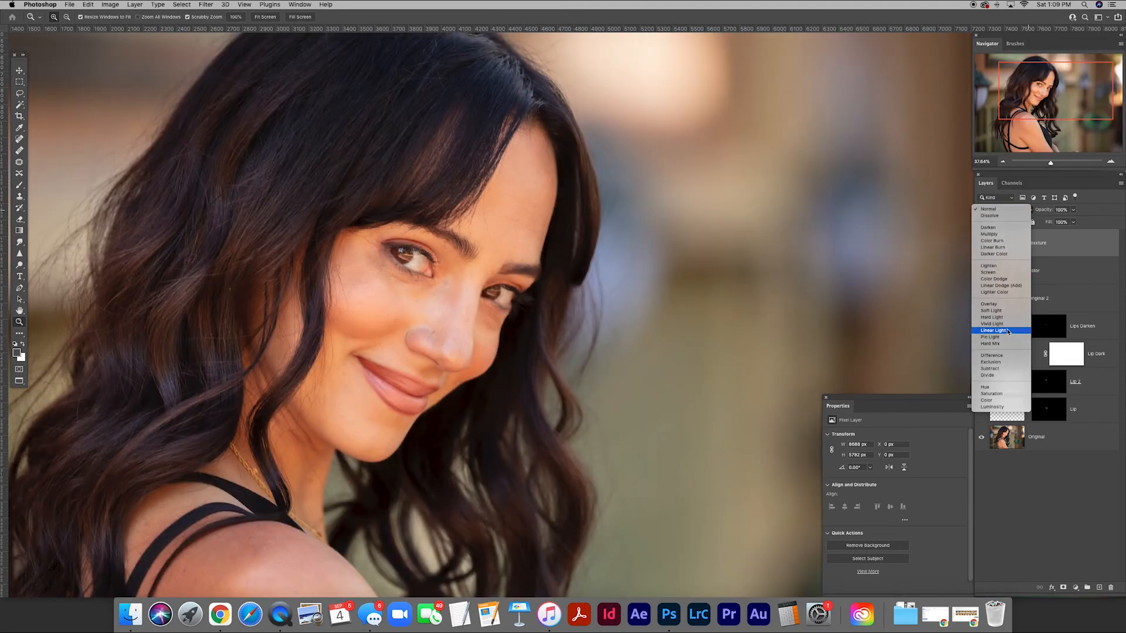
left_click(1008, 331)
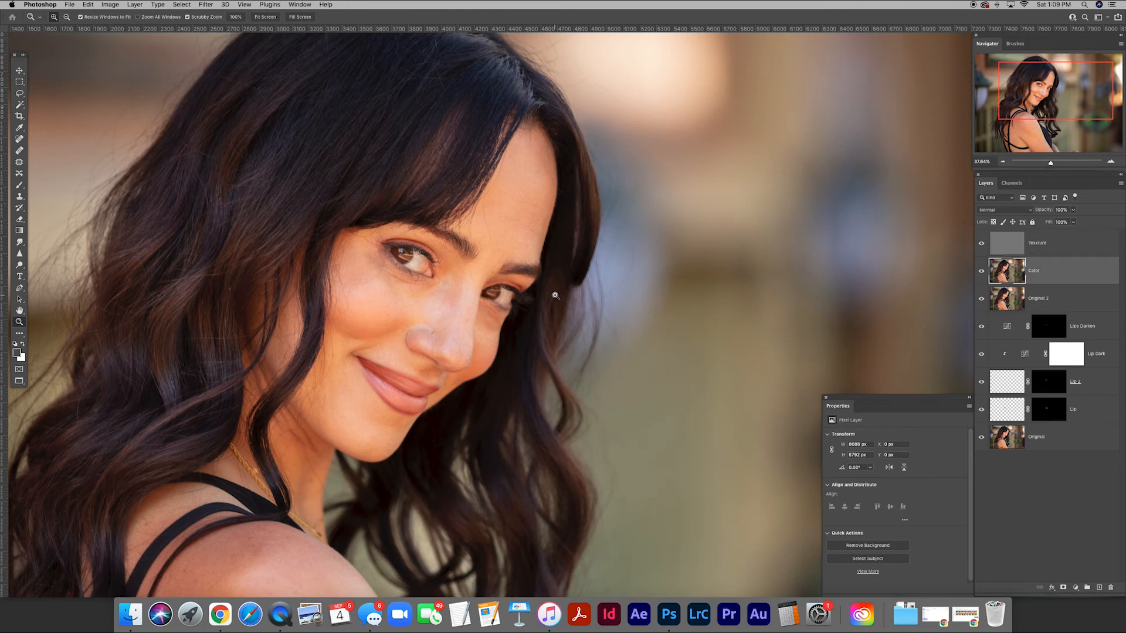
Make the Color layer active and lasso the bare forehead skin between the hairline and the eyebrows.
left_click_drag(420, 314, 493, 292)
key("super+plus")
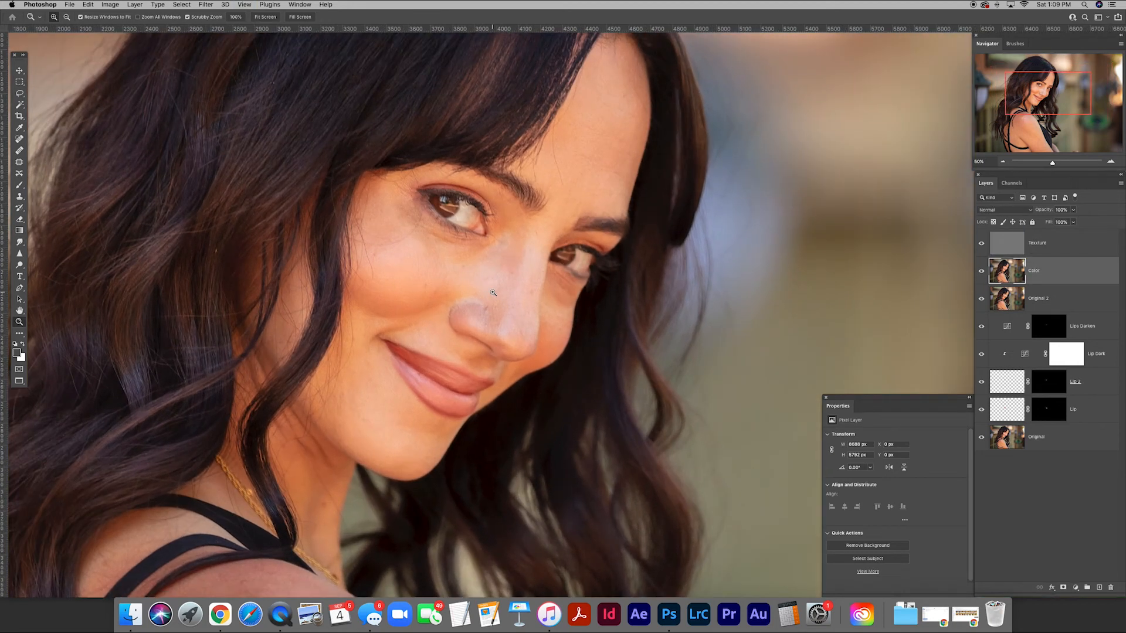
left_click_drag(577, 228, 516, 285)
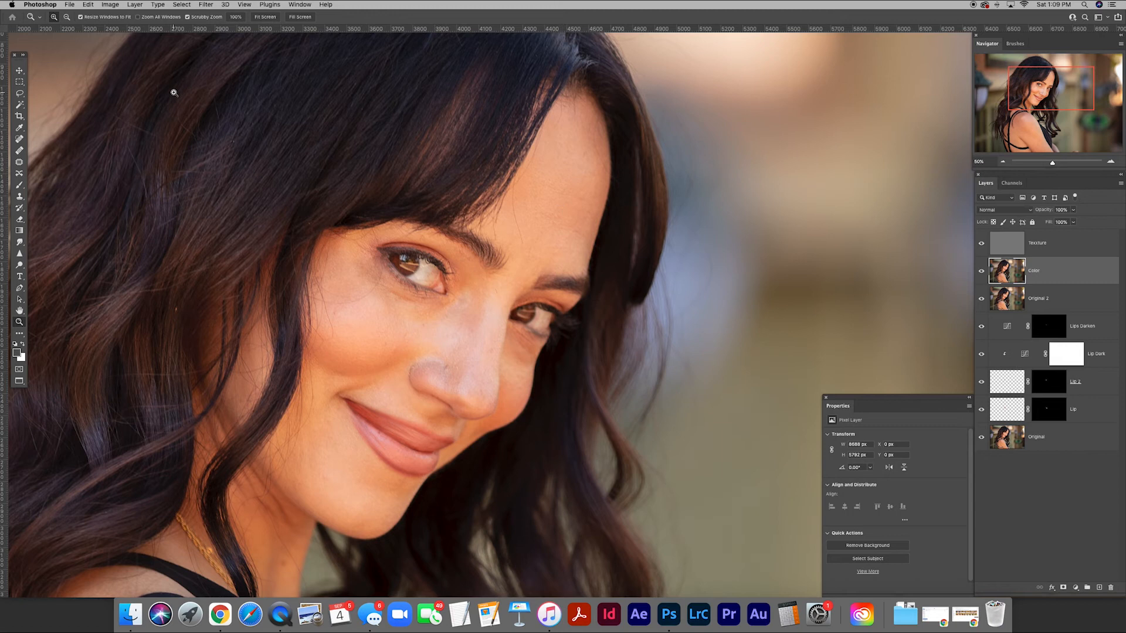
key("l")
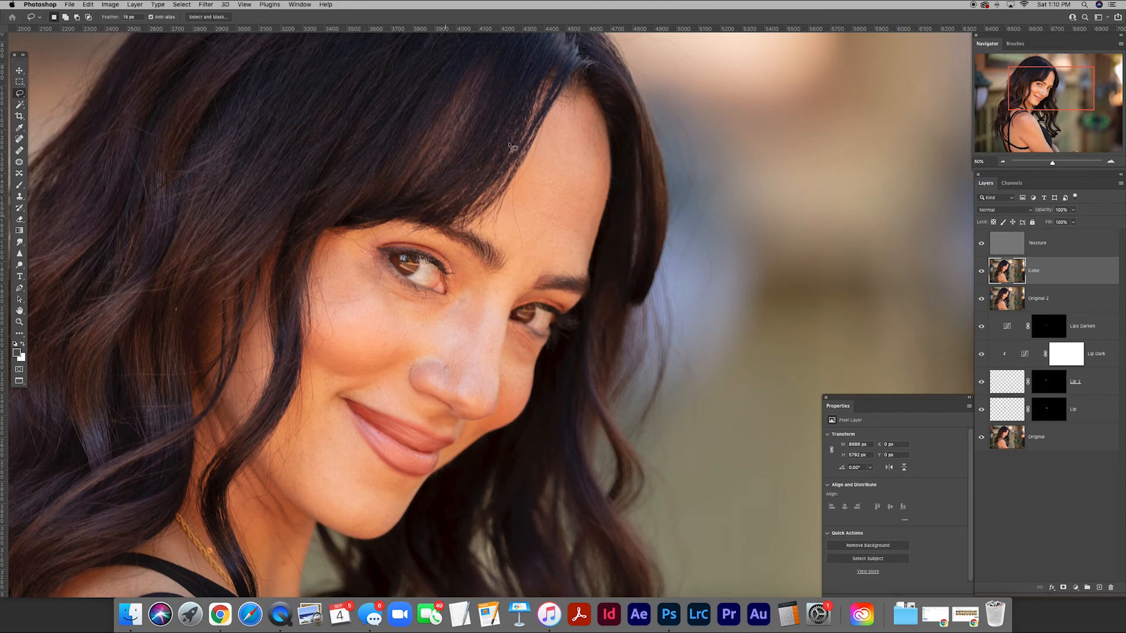
mouse_move(558, 120)
left_mouse_down()
mouse_move(509, 211)
mouse_move(506, 242)
mouse_move(513, 256)
mouse_move(577, 264)
mouse_move(599, 167)
mouse_move(564, 112)
left_mouse_up()
left_click_drag(566, 206, 526, 190)
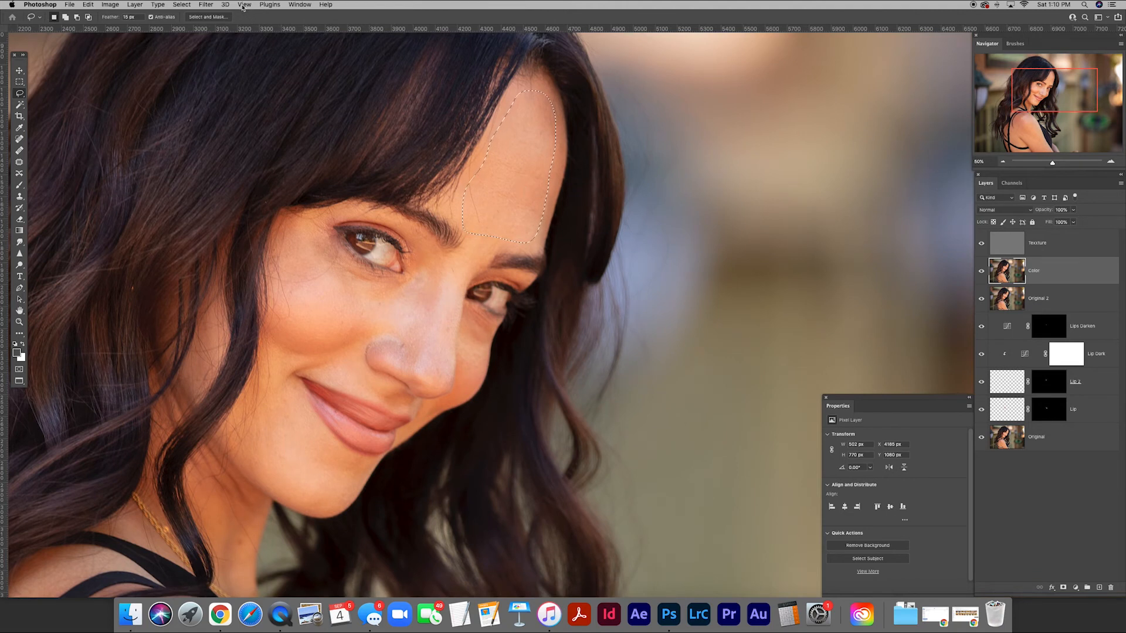
Smooth the selected forehead area with a Gaussian Blur of 13.4 pixels.
left_click(207, 5)
mouse_move(252, 122)
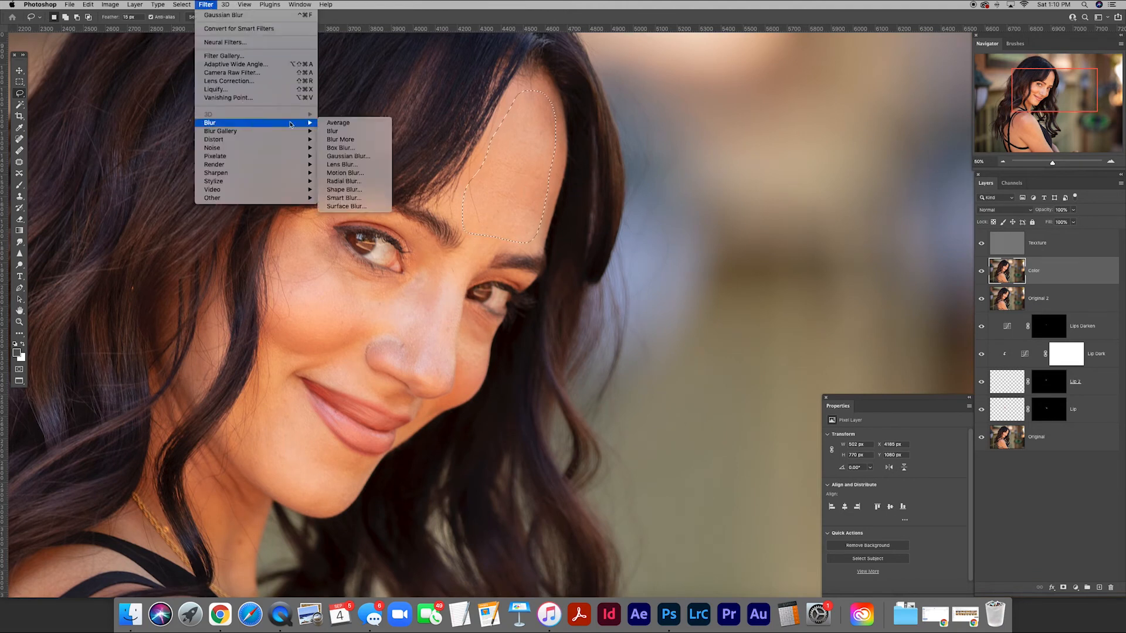
left_click(345, 156)
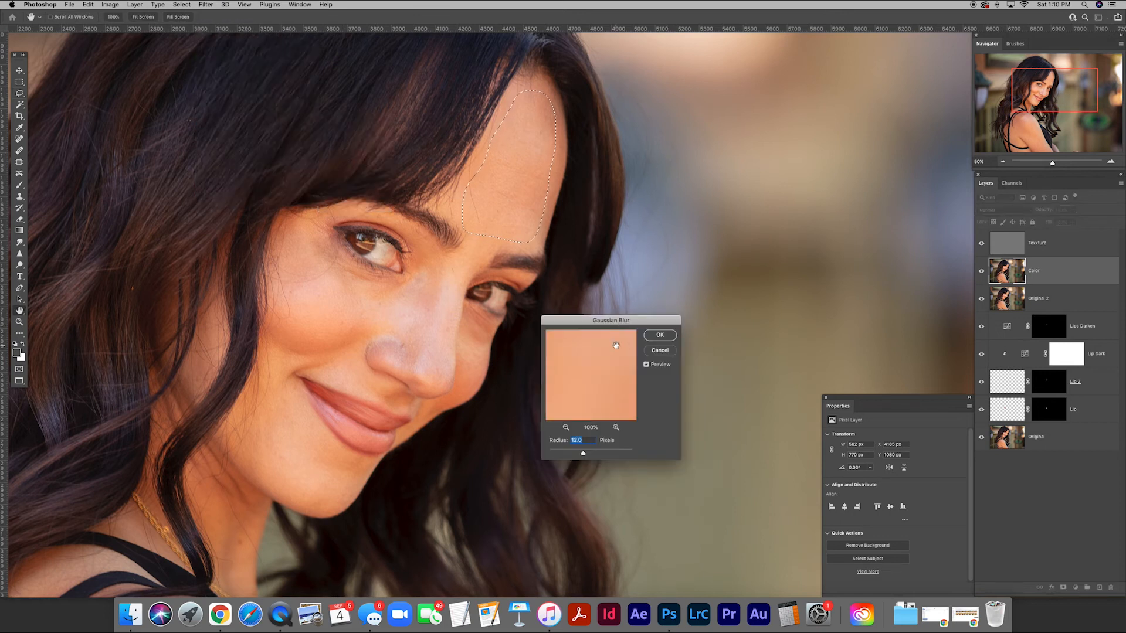
left_click_drag(614, 321, 641, 169)
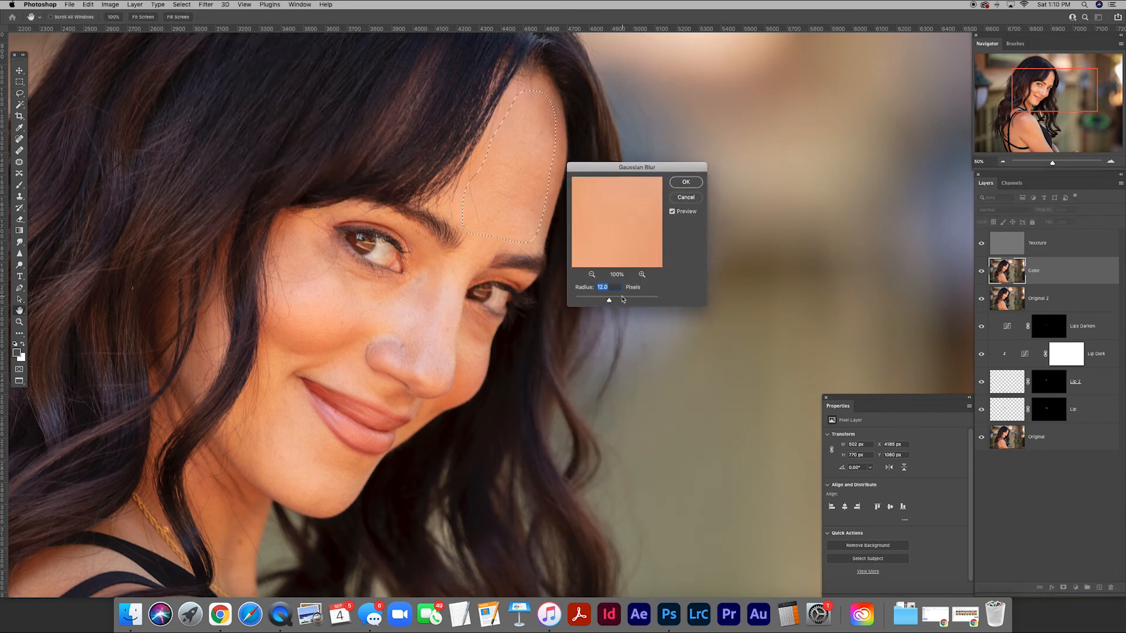
left_click_drag(609, 301, 634, 303)
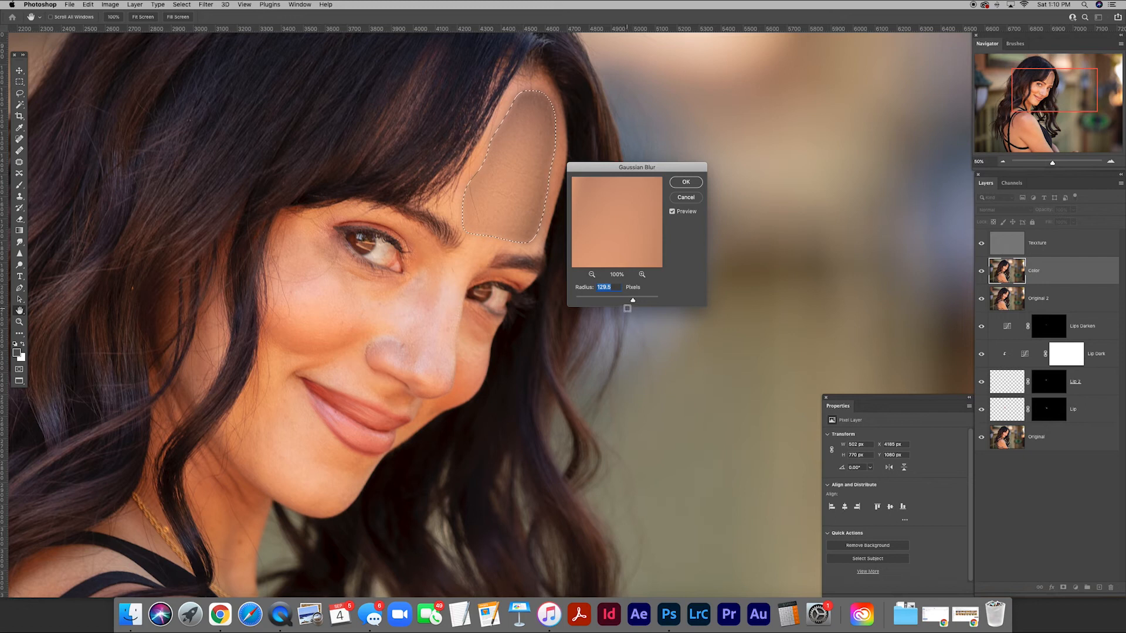
left_click_drag(633, 303, 611, 302)
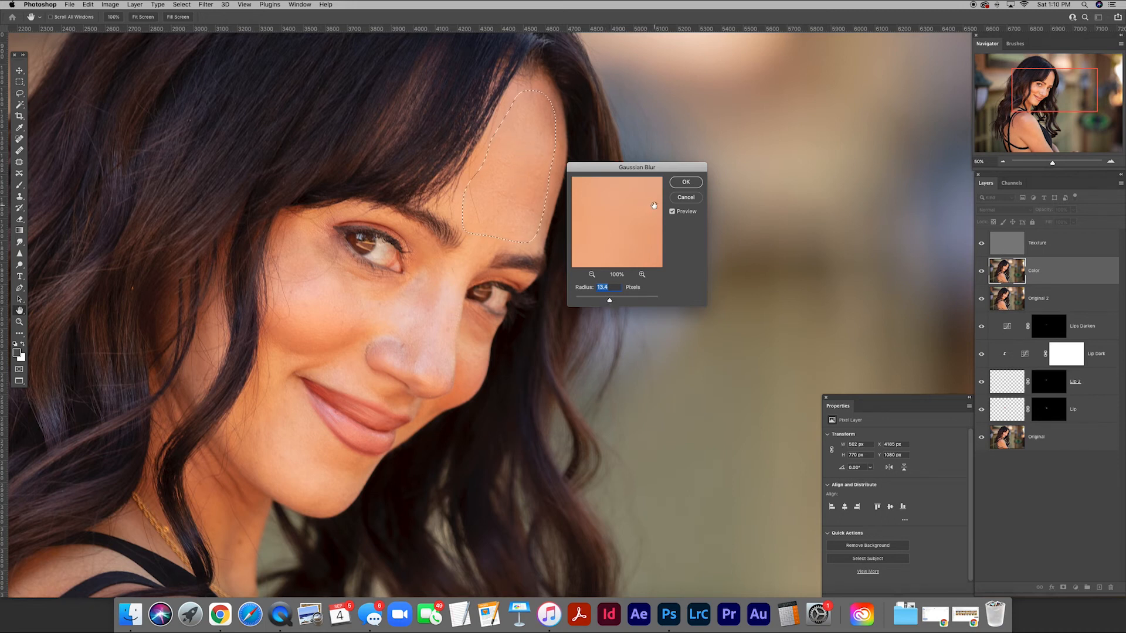
left_click(684, 181)
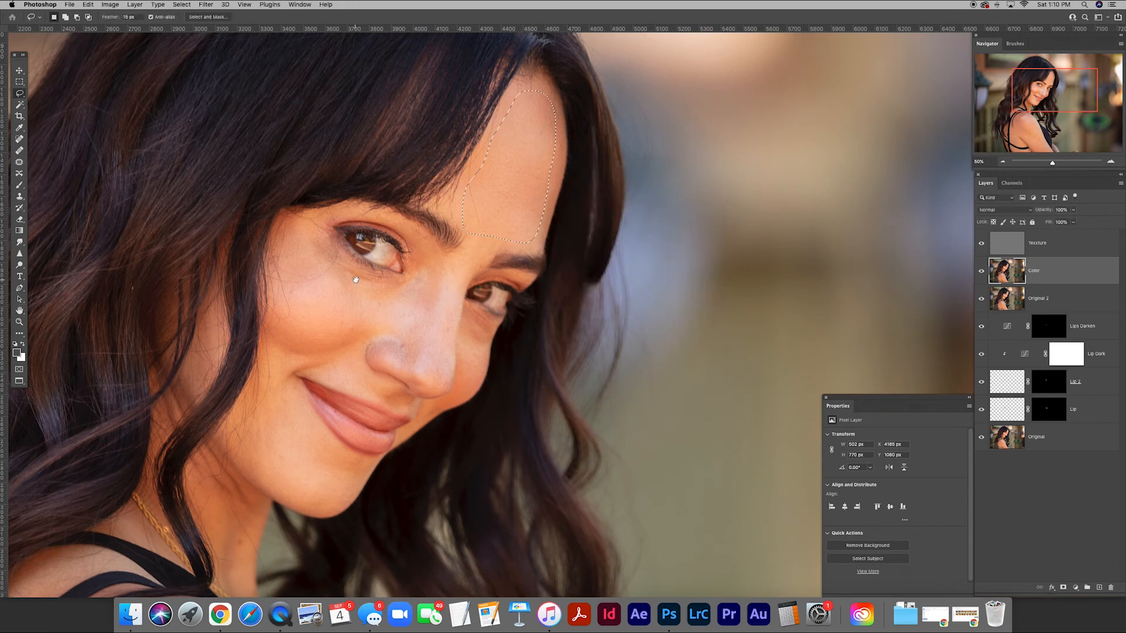
Lasso the larger cheek from below the eye across to the nose and smooth it with a 16.2-pixel Gaussian Blur.
scroll(586, 240, "left", 5)
mouse_move(514, 289)
left_mouse_down()
mouse_move(482, 288)
mouse_move(403, 249)
mouse_move(379, 261)
mouse_move(378, 368)
mouse_move(481, 343)
mouse_move(523, 358)
mouse_move(514, 288)
left_mouse_up()
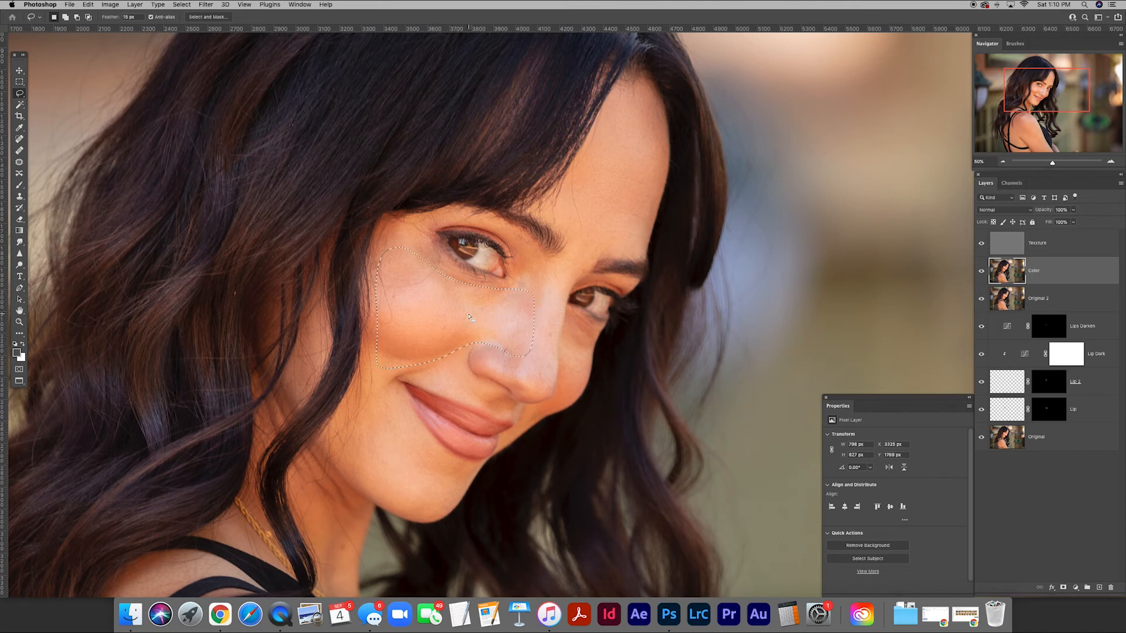
left_click(206, 4)
mouse_move(247, 123)
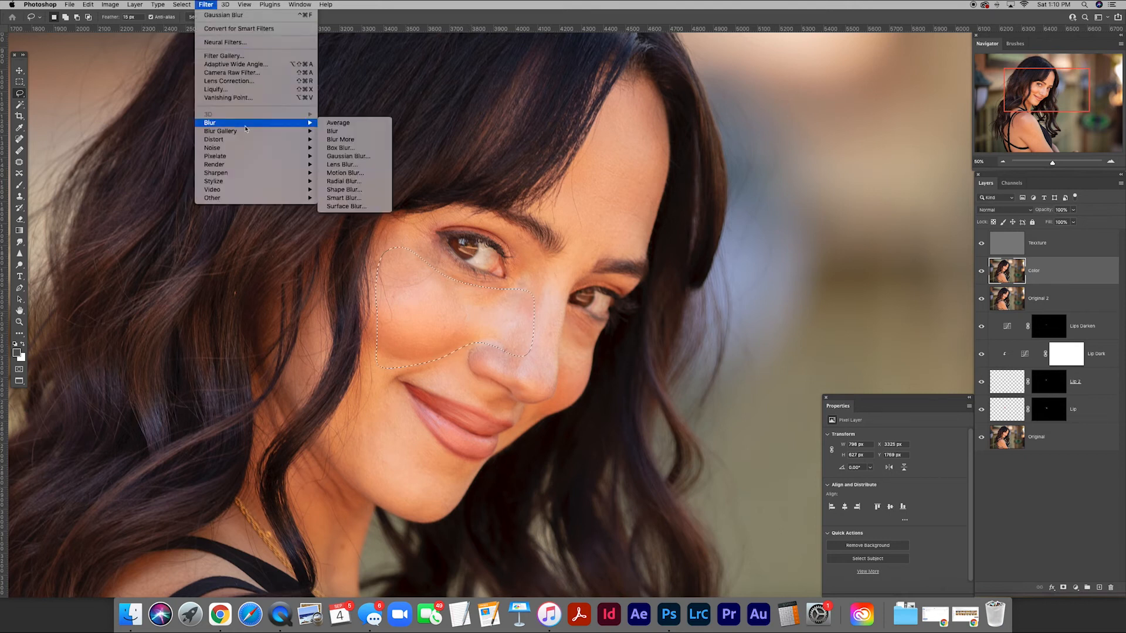
left_click(352, 156)
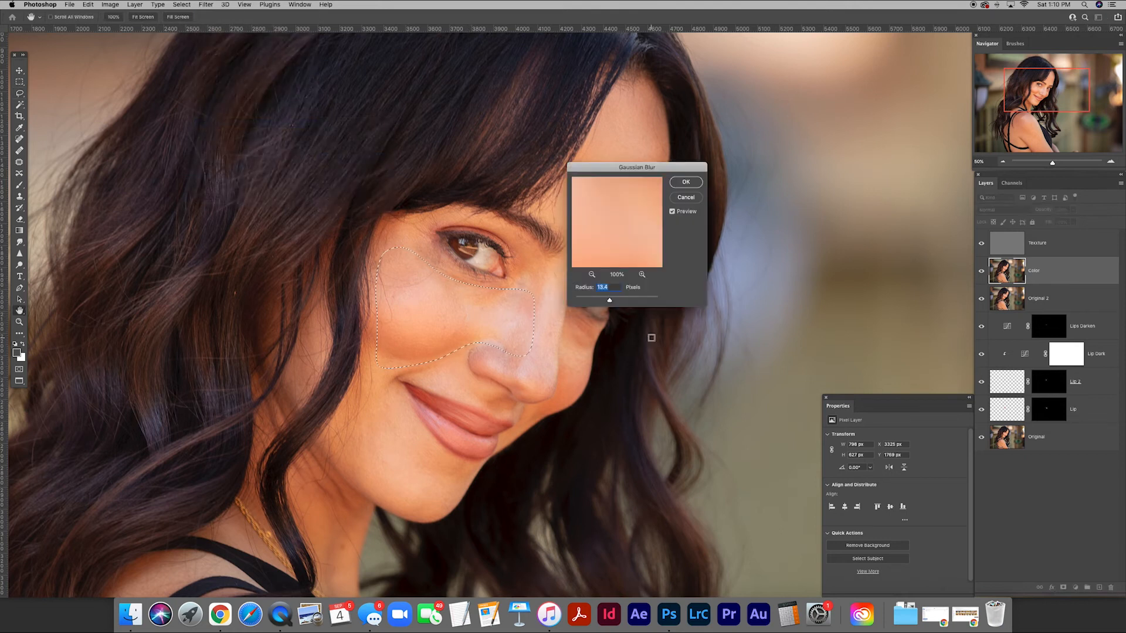
left_click_drag(656, 169, 654, 304)
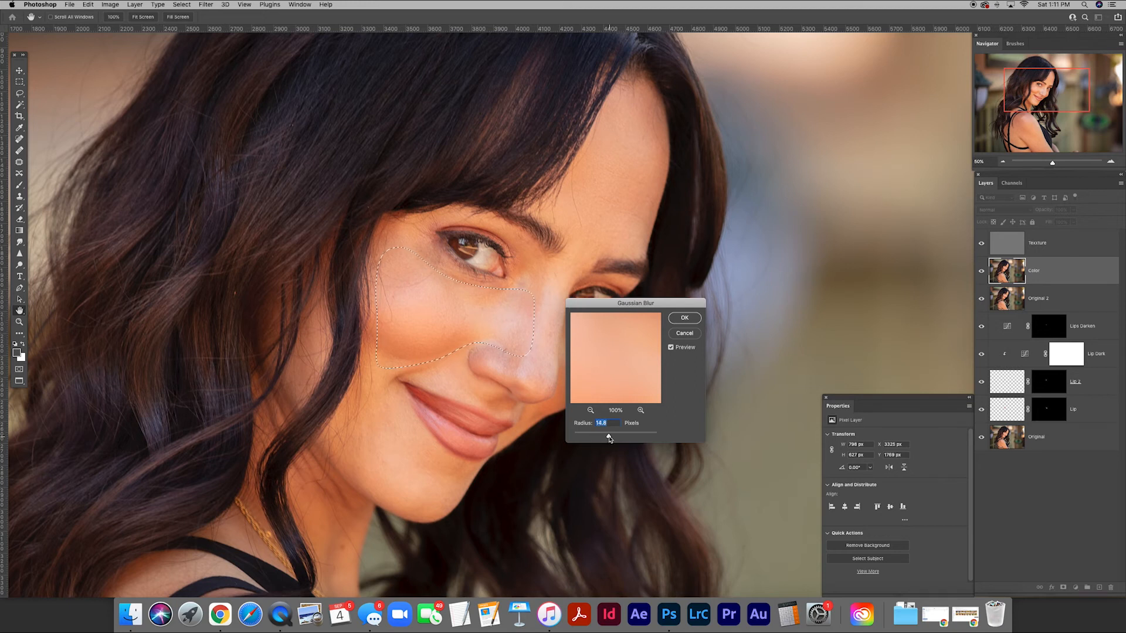
left_click_drag(610, 438, 608, 439)
left_click(680, 334)
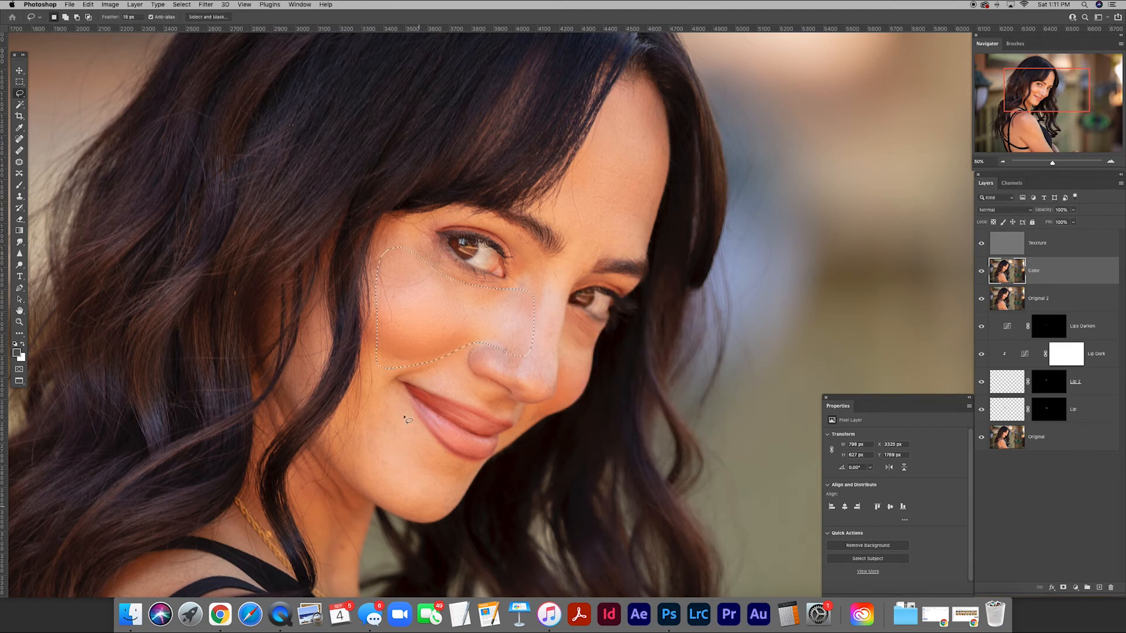
Lasso the chin and lower cheek beside the mouth, apply a 16.2-pixel Gaussian Blur, and clear the selection.
mouse_move(359, 472)
left_mouse_down()
mouse_move(408, 513)
mouse_move(455, 499)
mouse_move(459, 478)
mouse_move(399, 403)
left_mouse_up()
left_click(205, 4)
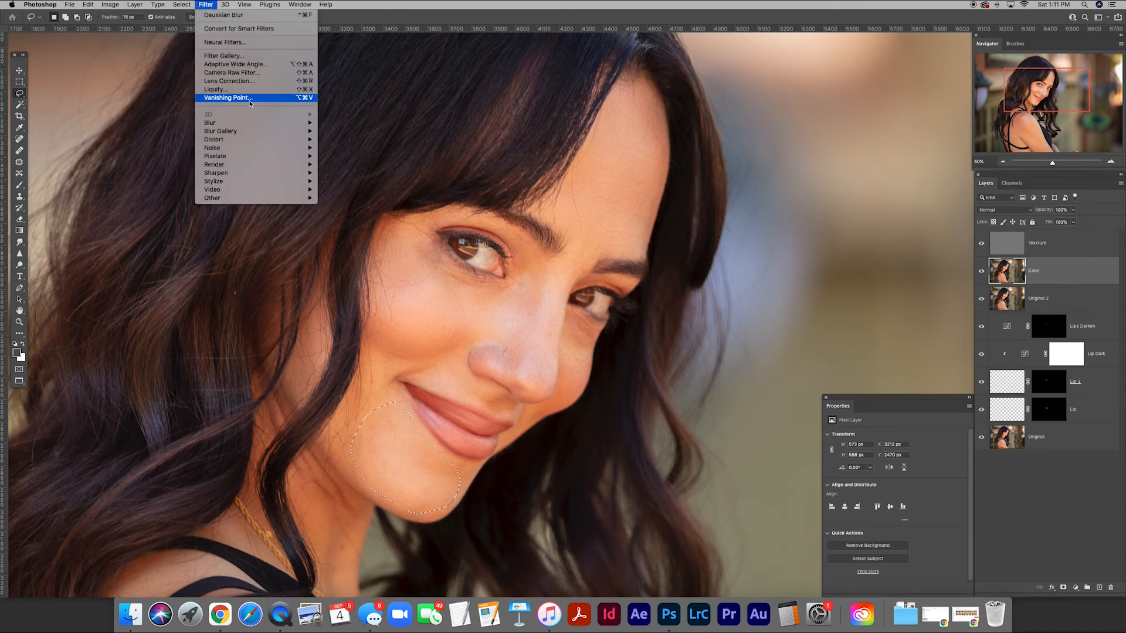
left_click(347, 156)
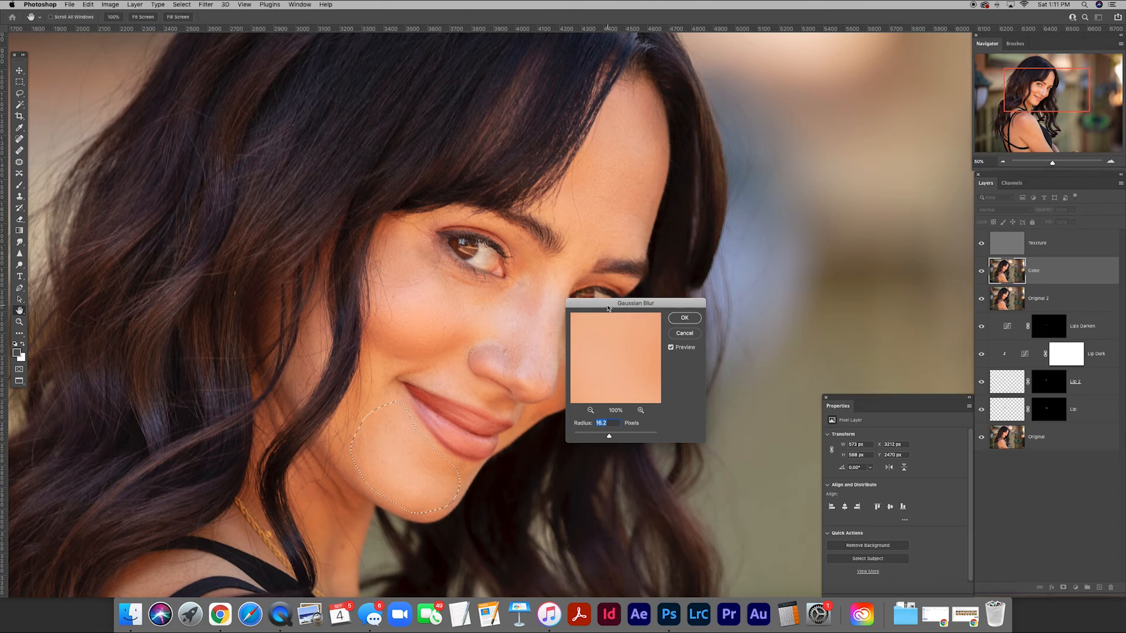
left_click_drag(608, 308, 548, 406)
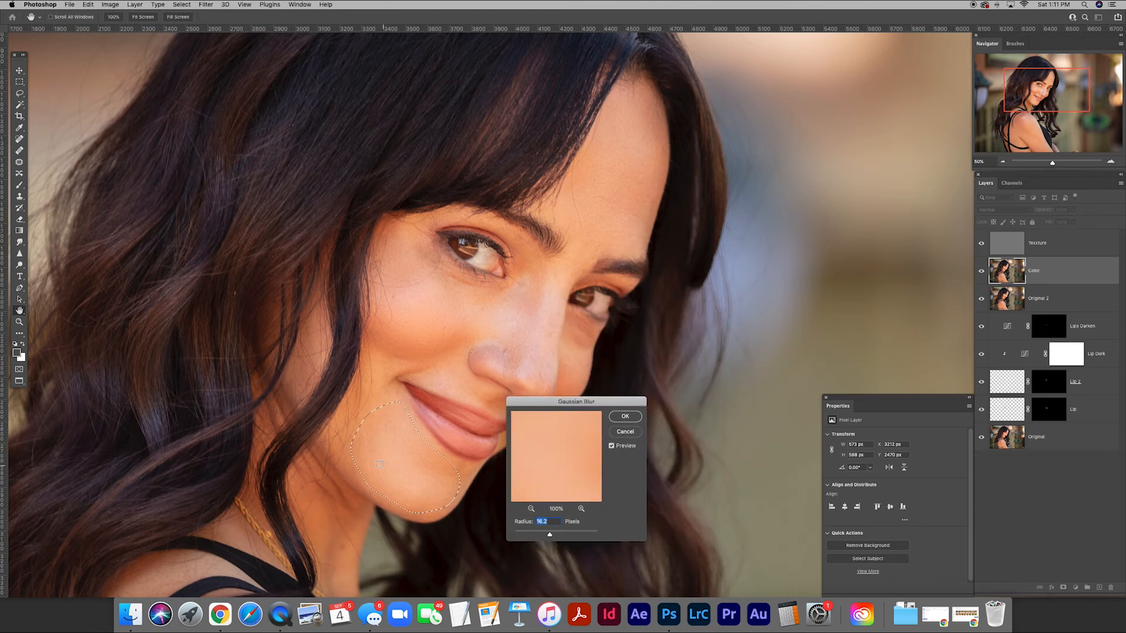
left_click(629, 420)
key("super+d")
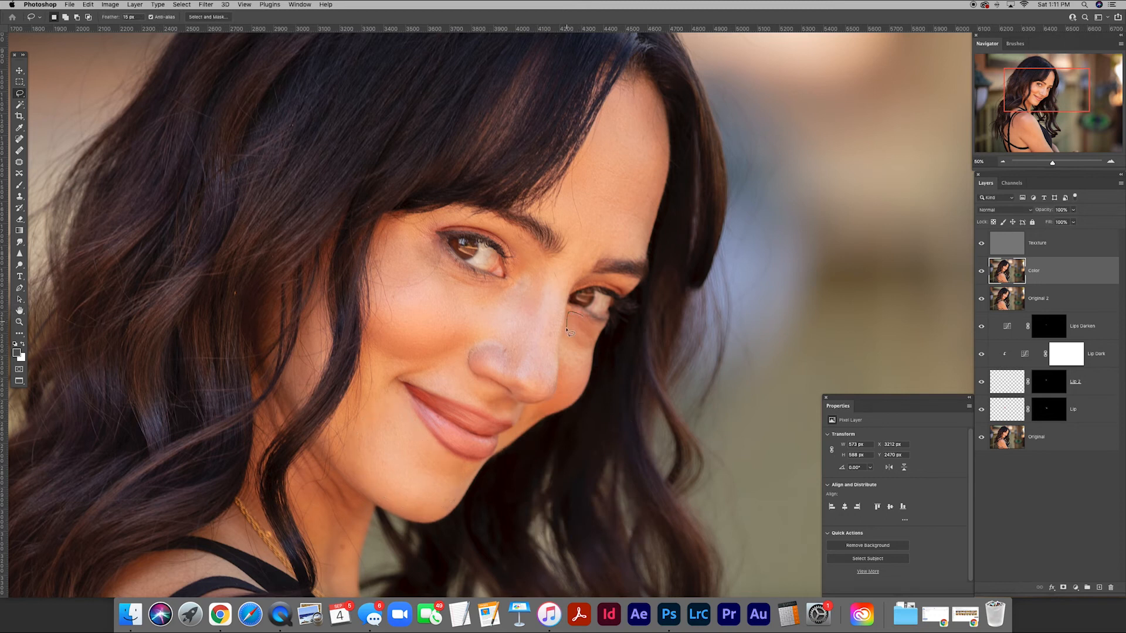
Lasso the narrow cheek area under the far eye beside the nose and smooth it with a Gaussian Blur.
left_click_drag(585, 375, 596, 326)
left_click(205, 4)
mouse_move(248, 122)
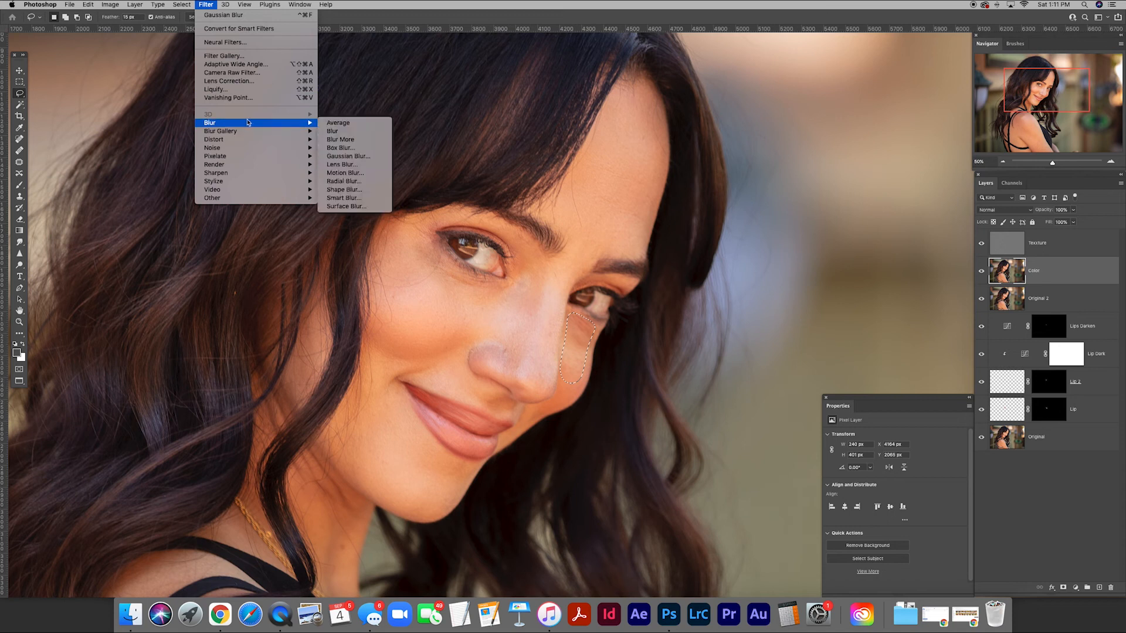
left_click(348, 156)
left_click_drag(611, 402, 720, 323)
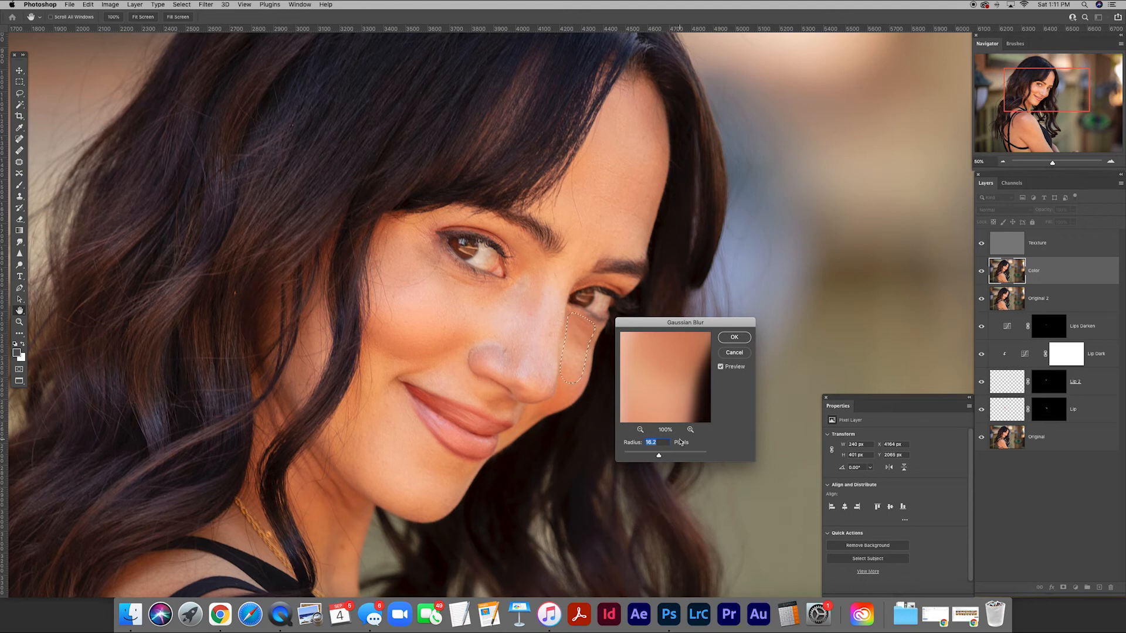
left_click_drag(658, 456, 662, 458)
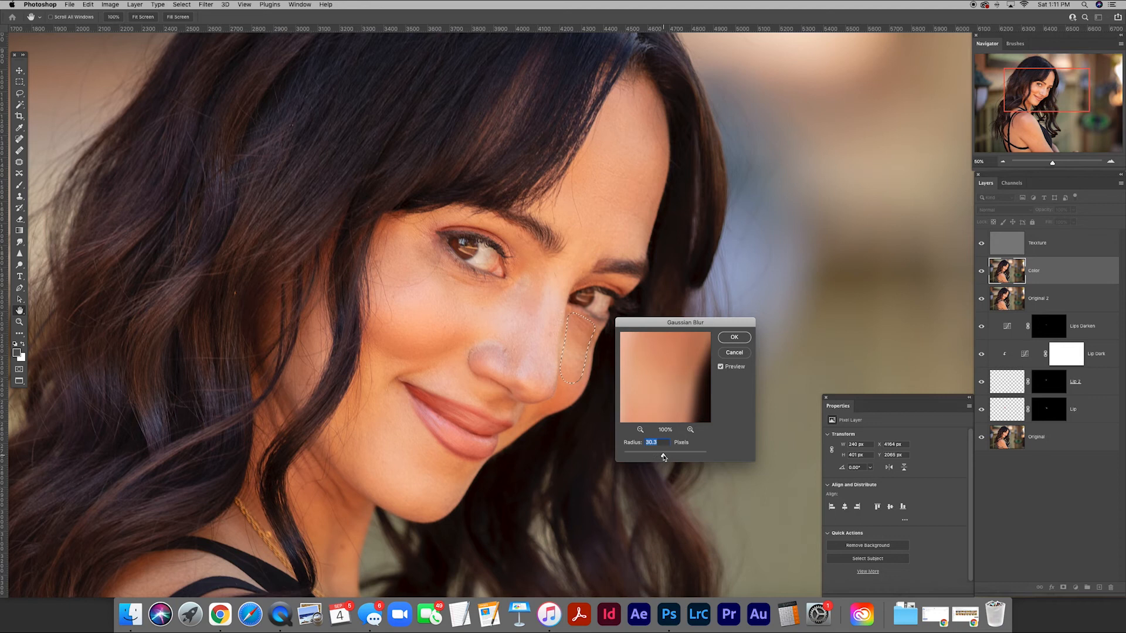
left_click_drag(664, 458, 660, 459)
left_click(734, 339)
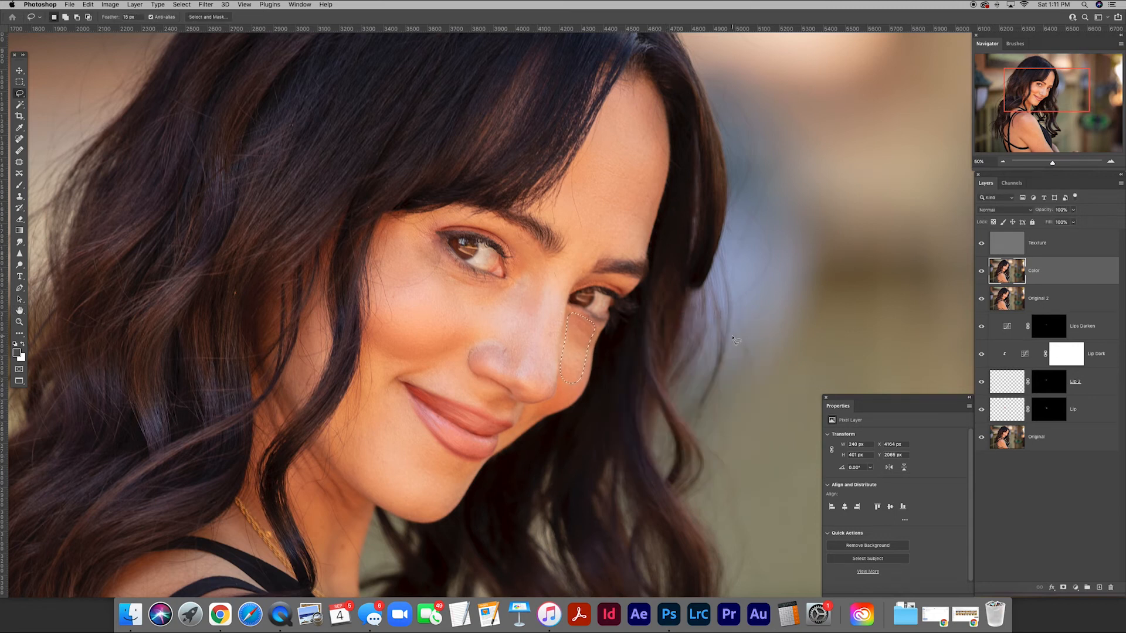
Lasso the nose from the bridge to the tip, smooth it with a 16.2-pixel Gaussian Blur, and clear the selection.
key("super+d")
mouse_move(549, 271)
left_mouse_down()
mouse_move(485, 324)
mouse_move(472, 350)
mouse_move(490, 376)
mouse_move(536, 396)
mouse_move(554, 371)
mouse_move(568, 267)
left_mouse_up()
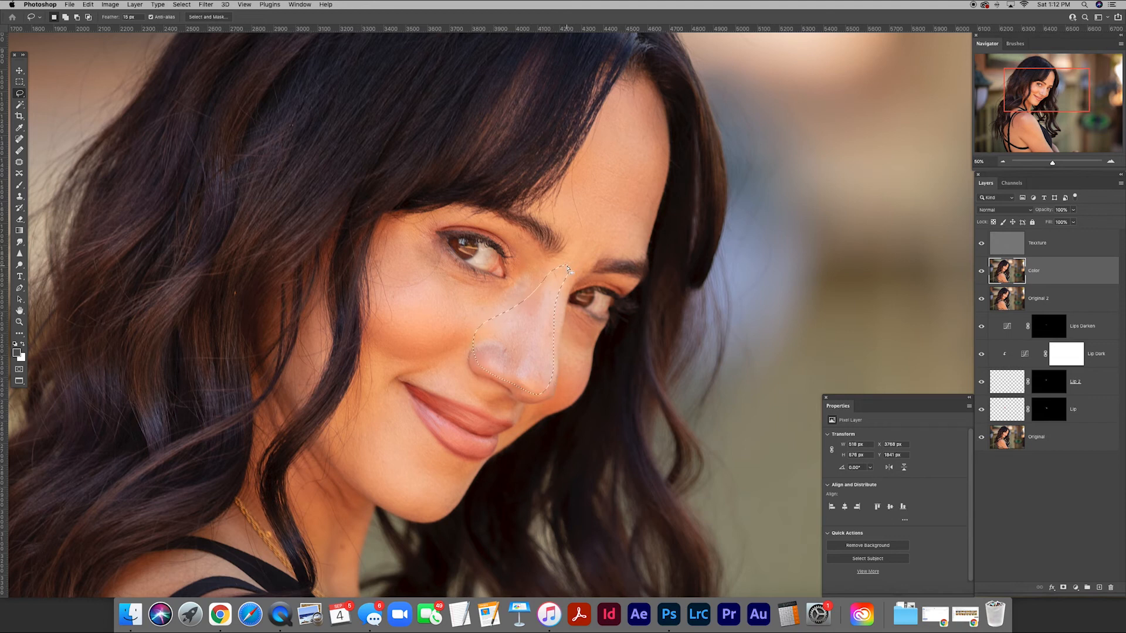
left_click(206, 4)
mouse_move(240, 123)
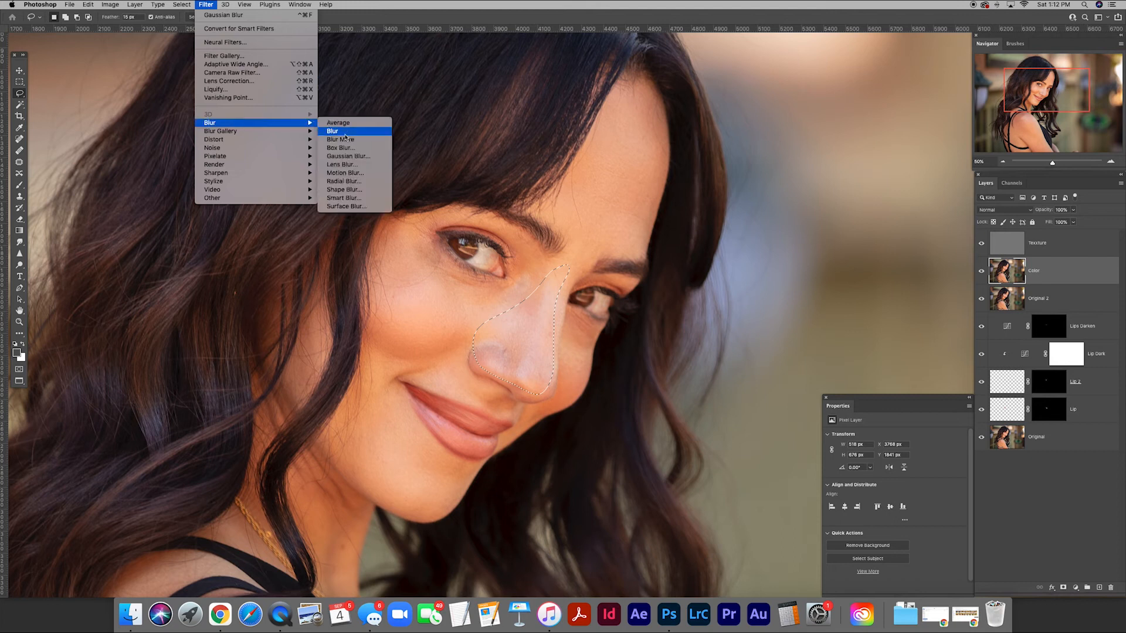
left_click(349, 156)
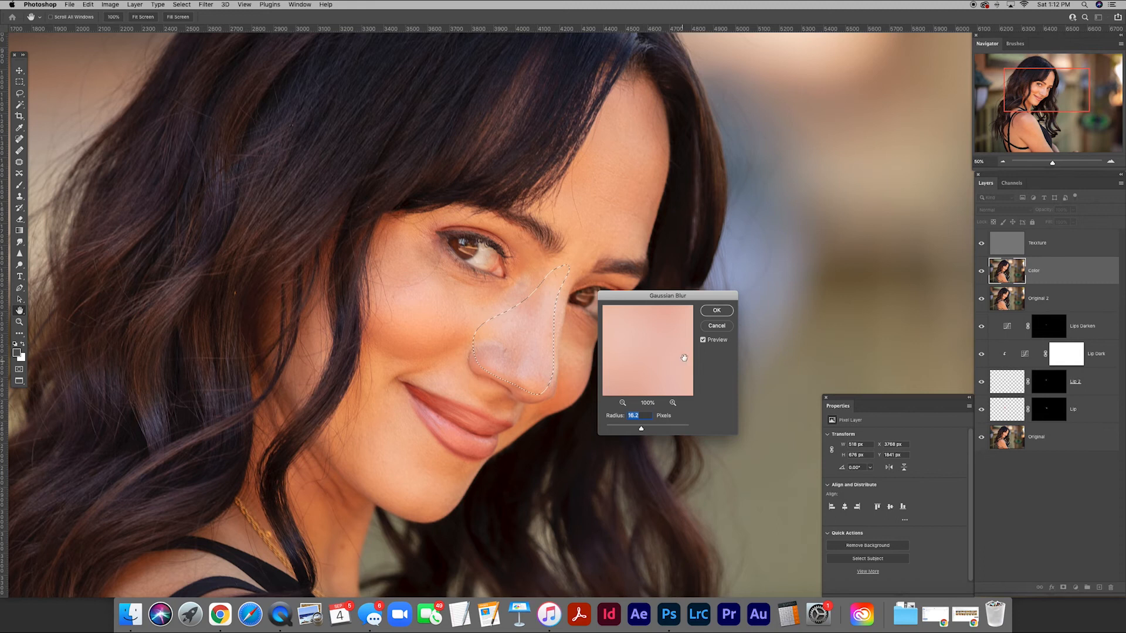
left_click(716, 311)
key("l")
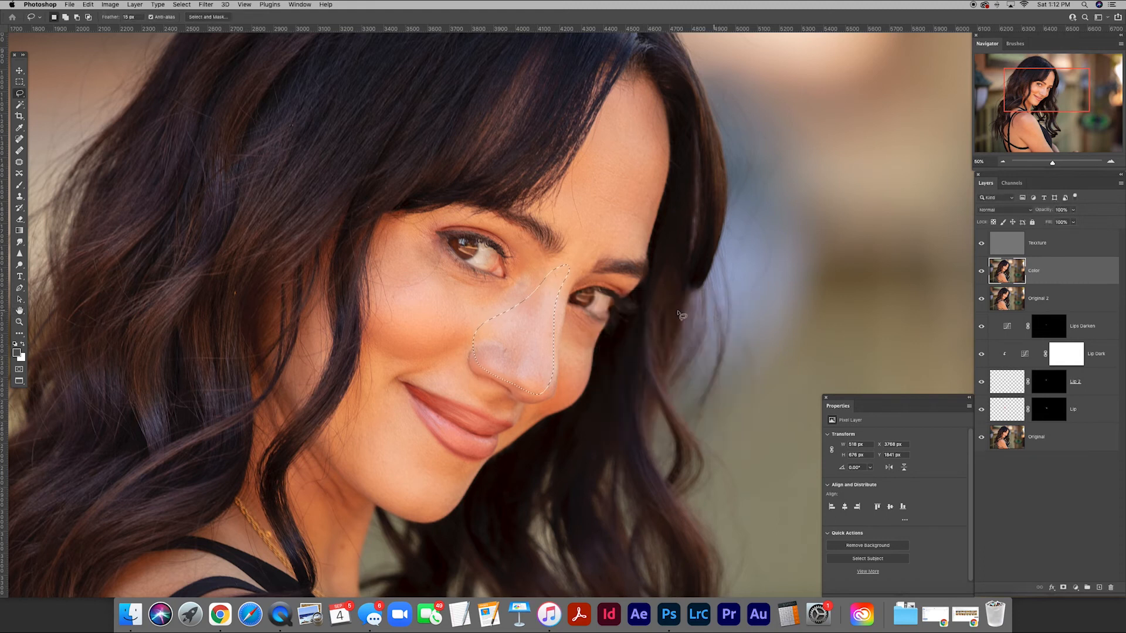
key("ctrl+d")
On the Texture layer, clone clean skin texture over the nose and the adjoining cheek with the Clone Stamp at 35% opacity.
left_click(1003, 243)
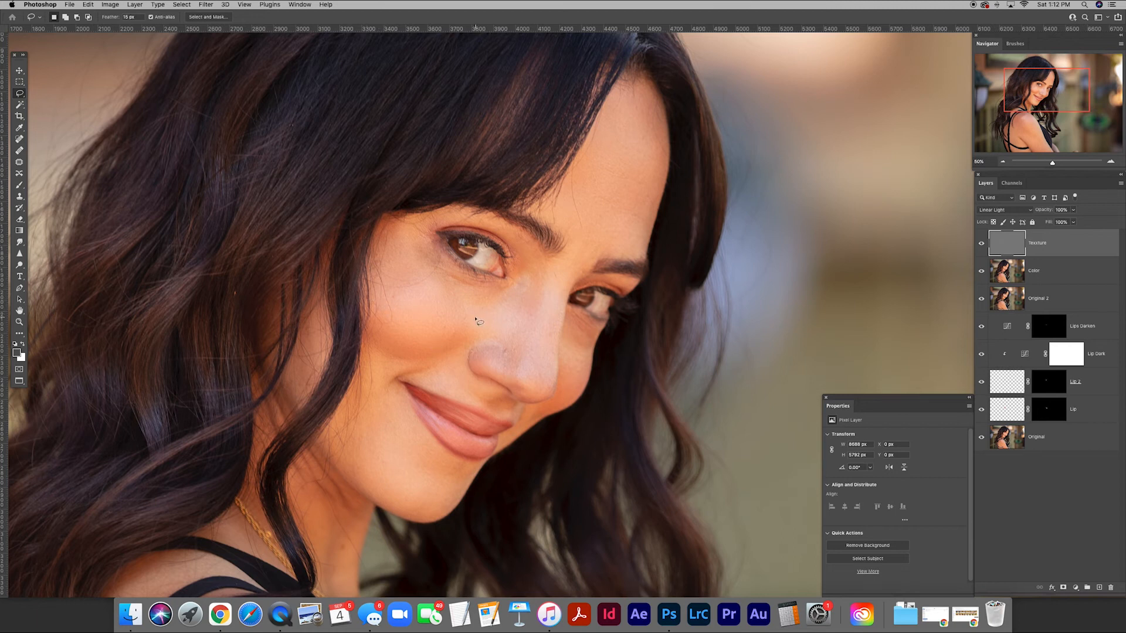
key("s")
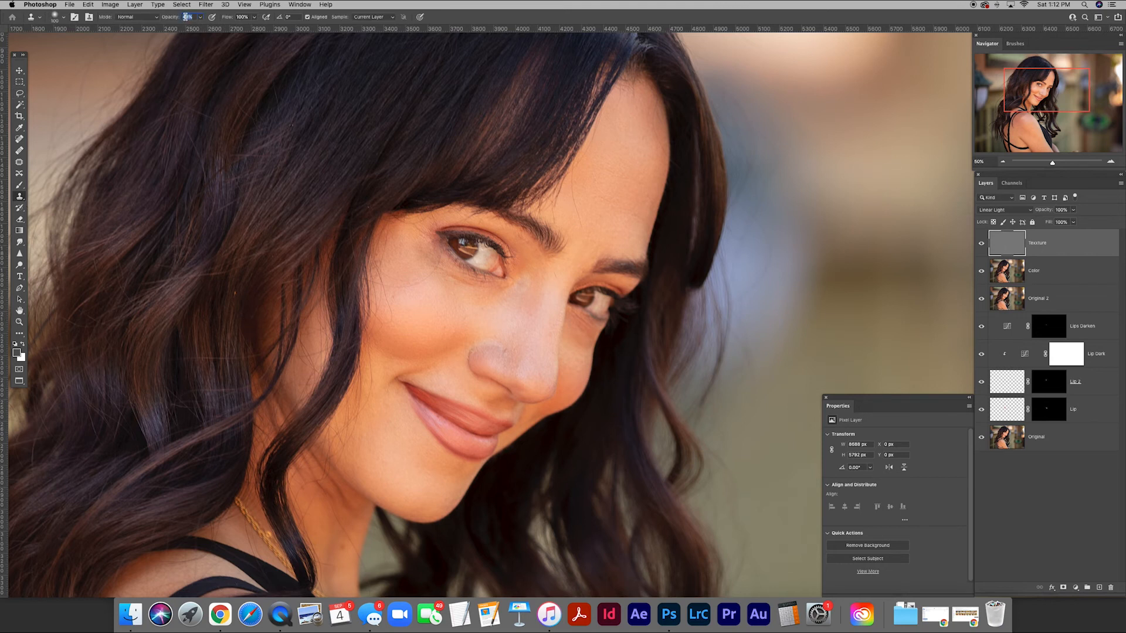
type("35")
key("Return")
left_click(507, 334, "alt")
left_click(519, 327, "alt")
left_click(524, 333)
left_click(543, 346, "alt")
left_click(524, 332, "alt")
left_click(515, 336)
left_click(487, 317, "alt")
left_click_drag(480, 315, 473, 317)
left_click(530, 329, "alt")
Clone clean skin texture over blemishes on the chin, the nose bridge and the far cheek.
left_click(397, 476, "alt")
left_click(386, 463)
left_click(524, 305, "alt")
left_click_drag(523, 288, 526, 284)
left_click(549, 291, "alt")
left_click(556, 276)
left_click(574, 365, "alt")
left_click(587, 346)
Clone clean texture over the skin under and beside the near eye, raising the Clone Stamp opacity to 48%.
mouse_move(500, 292)
left_mouse_down()
mouse_move(509, 286)
mouse_move(450, 275)
left_mouse_up()
left_click(447, 293, "alt")
mouse_move(521, 295)
left_mouse_down()
mouse_move(523, 280)
mouse_move(520, 298)
left_mouse_up()
left_click_drag(169, 18, 170, 19)
left_click(441, 291, "alt")
mouse_move(421, 280)
left_mouse_down()
mouse_move(393, 288)
mouse_move(418, 287)
mouse_move(394, 286)
mouse_move(415, 282)
mouse_move(391, 312)
mouse_move(400, 304)
mouse_move(381, 278)
mouse_move(402, 287)
mouse_move(388, 250)
mouse_move(385, 272)
mouse_move(404, 279)
mouse_move(385, 257)
mouse_move(392, 327)
mouse_move(382, 267)
left_mouse_up()
left_click(415, 310, "alt")
left_click(402, 282, "alt")
left_click(415, 279, "alt")
left_click(400, 331, "alt")
mouse_move(394, 249)
left_mouse_down()
mouse_move(409, 293)
mouse_move(400, 298)
mouse_move(423, 281)
mouse_move(413, 284)
mouse_move(425, 277)
mouse_move(422, 249)
mouse_move(450, 286)
left_mouse_up()
left_click(415, 298, "alt")
left_click(419, 271, "alt")
left_click_drag(415, 250, 419, 247)
Clone clean skin texture along the near cheek beside the hair and down to the jawline.
left_click(395, 339, "alt")
left_click_drag(385, 334, 379, 330)
left_click(382, 394, "alt")
left_click_drag(369, 377, 360, 419)
left_click_drag(330, 444, 341, 431)
left_click_drag(328, 445, 344, 417)
Clone clean texture over the neck and jaw, the lower cheek and the skin beside the near eye.
scroll(327, 468, "down", 3)
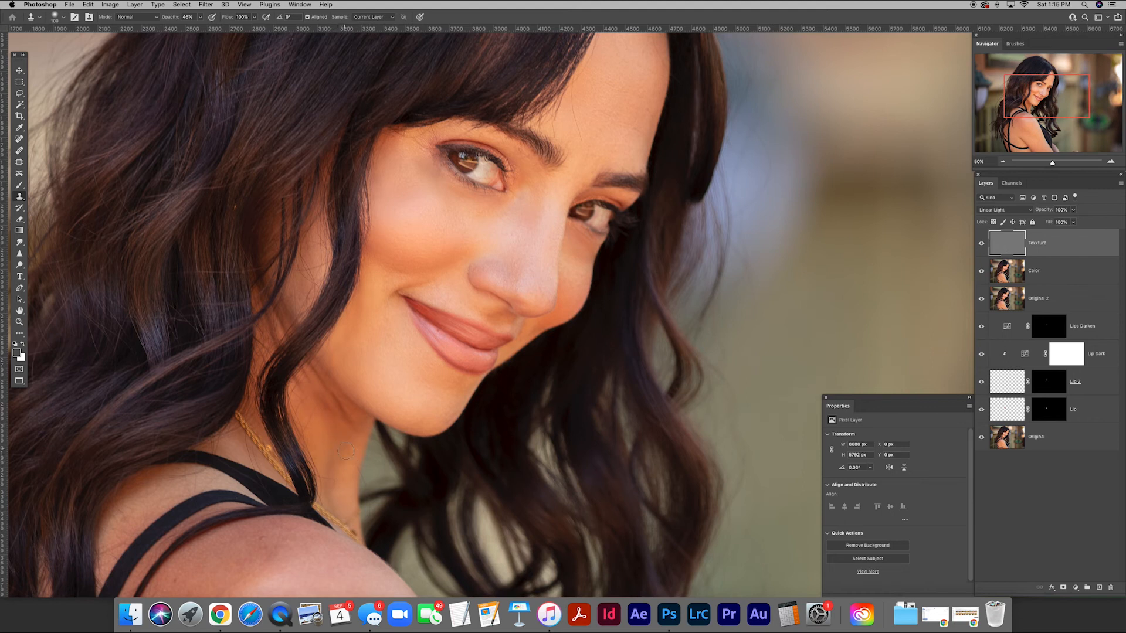
left_click(349, 447, "alt")
left_click(340, 418)
left_click(339, 441, "alt")
left_click(346, 432)
left_click(347, 424, "alt")
left_click_drag(338, 393, 336, 394)
left_click(382, 353, "alt")
left_click(363, 337)
left_click(408, 188, "alt")
left_click(389, 185)
scroll(369, 359, "up", 2)
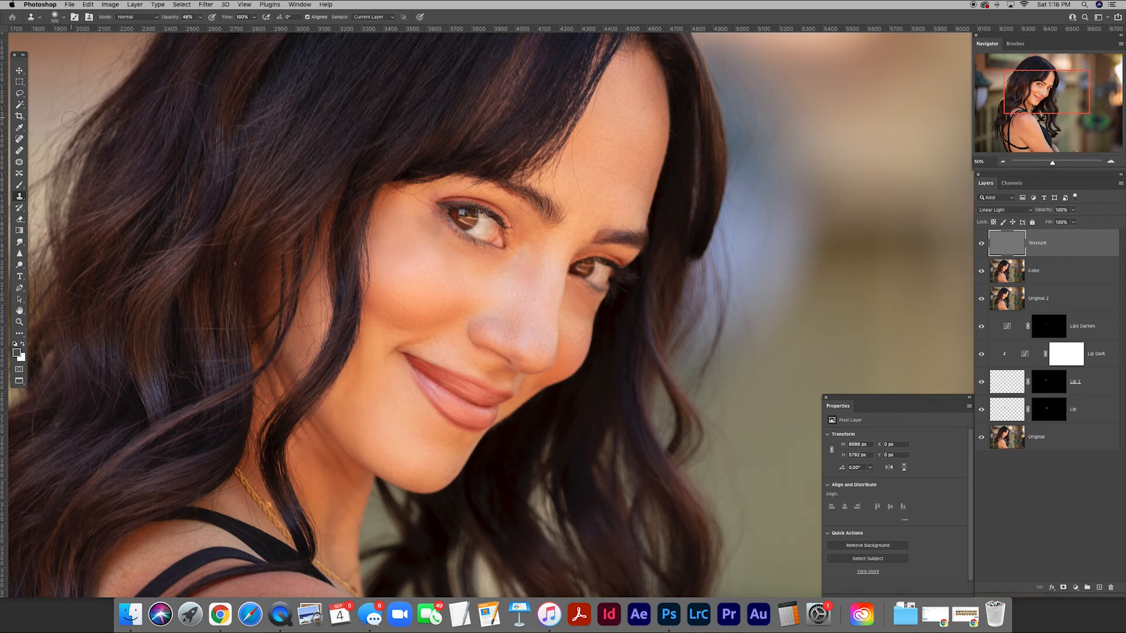
left_click(299, 439)
Compare the retouched portrait with the Original layer alone, viewing the whole head.
scroll(623, 319, "down", 1)
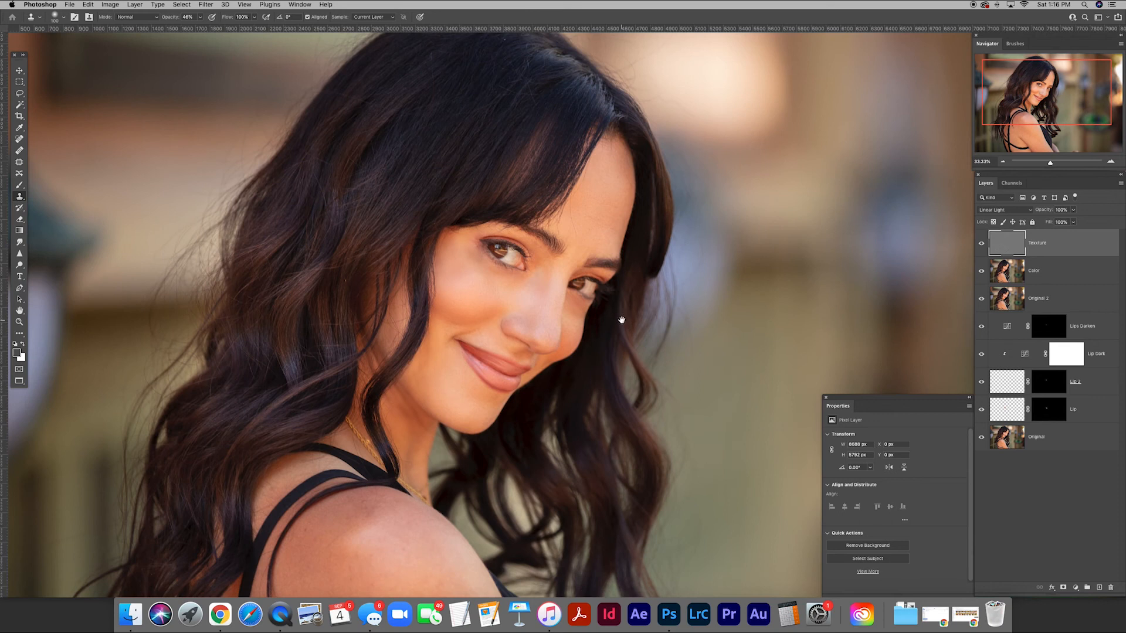
left_click_drag(674, 310, 645, 315)
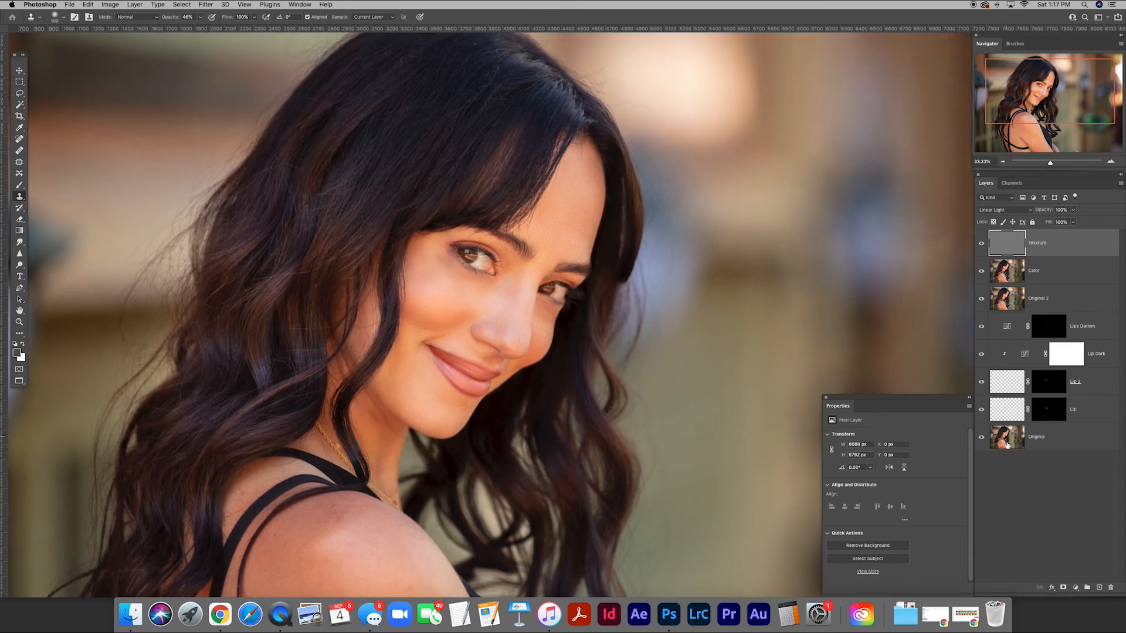
left_click(982, 438, "alt")
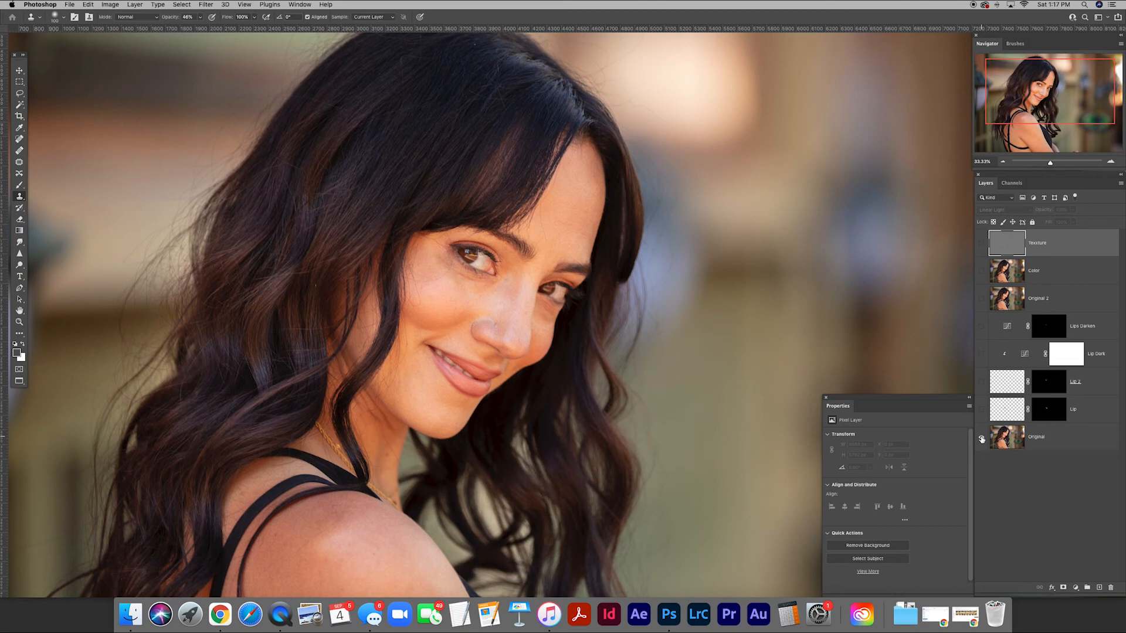
left_click(982, 439, "alt")
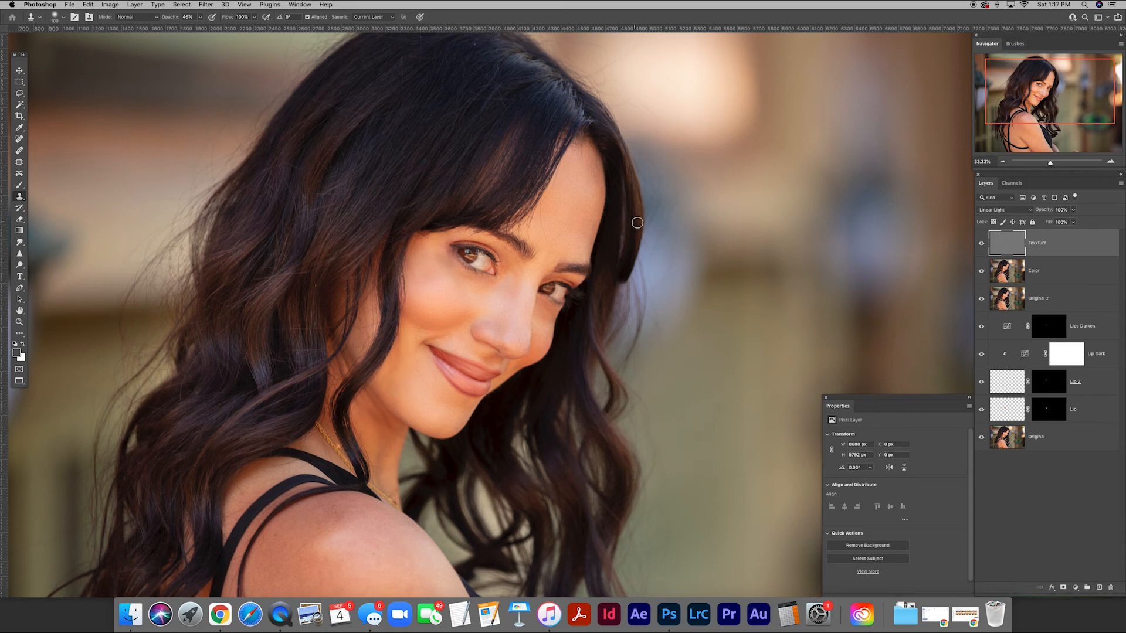
Marquee-select a square of about 3,100 px around the face and paste a merged copy as a new top layer.
left_click(20, 82)
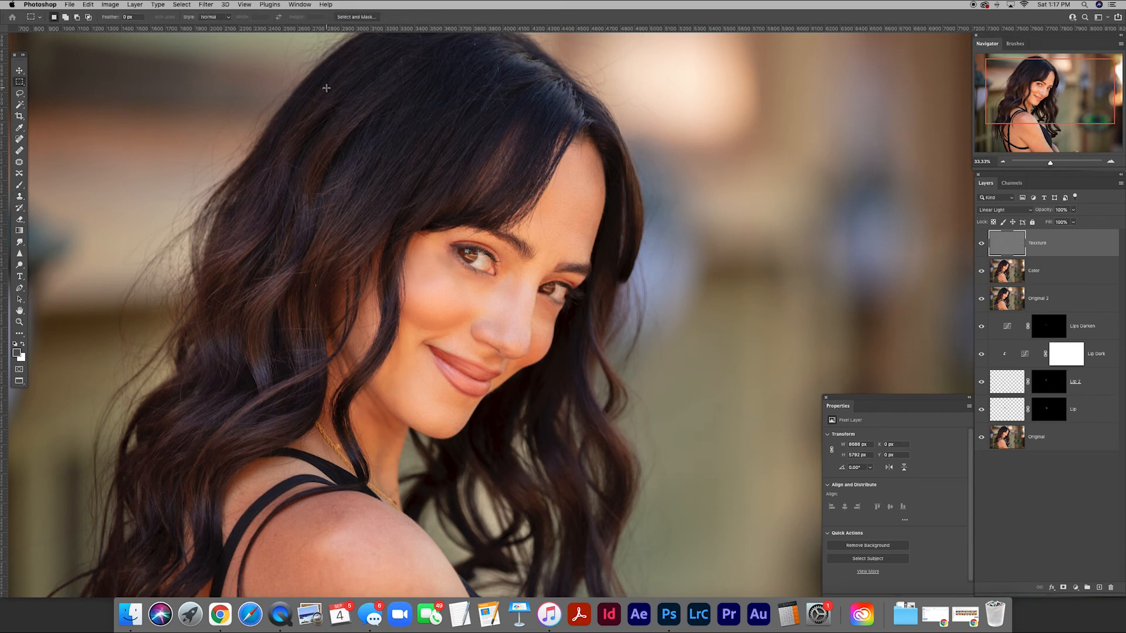
left_click_drag(225, 54, 679, 506)
left_click_drag(592, 436, 579, 438)
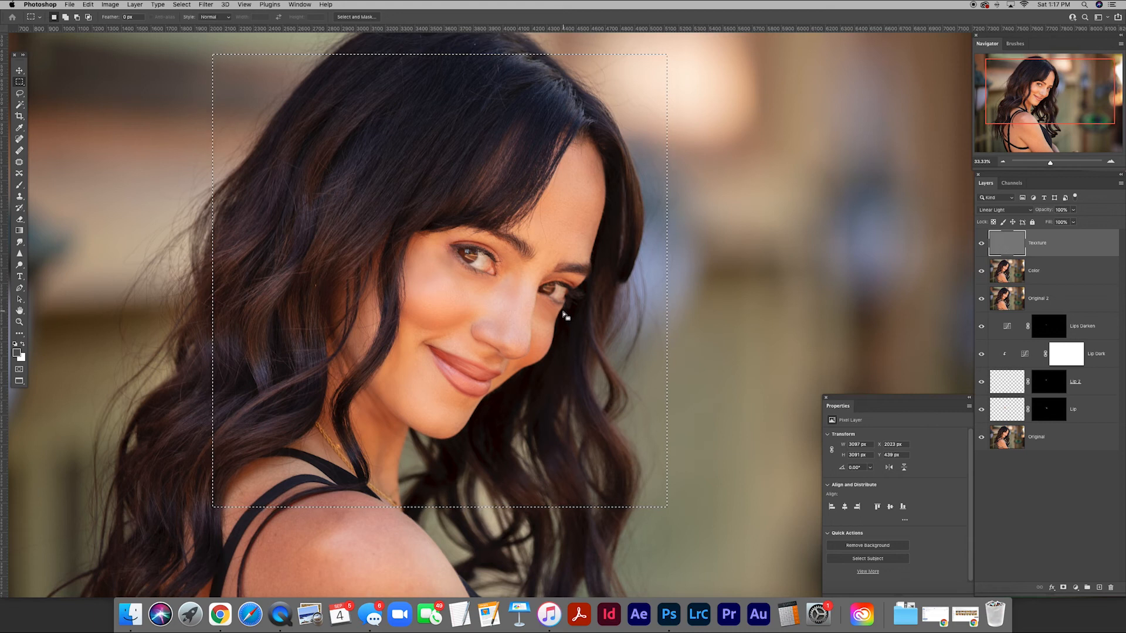
key("super+c")
key("super+v")
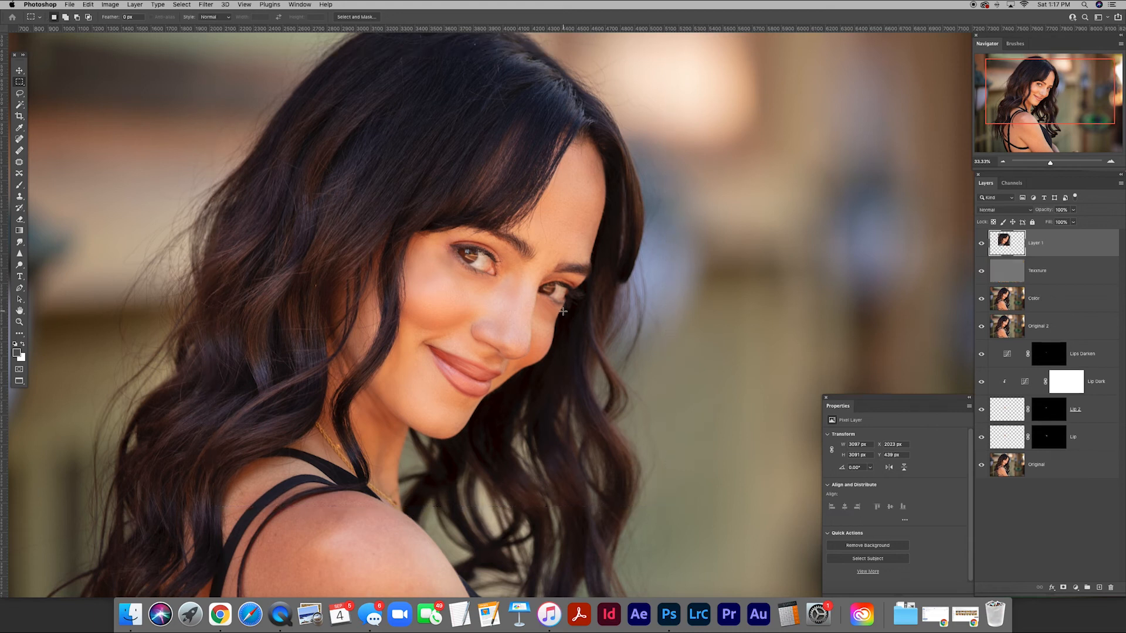
left_click(982, 244, "alt")
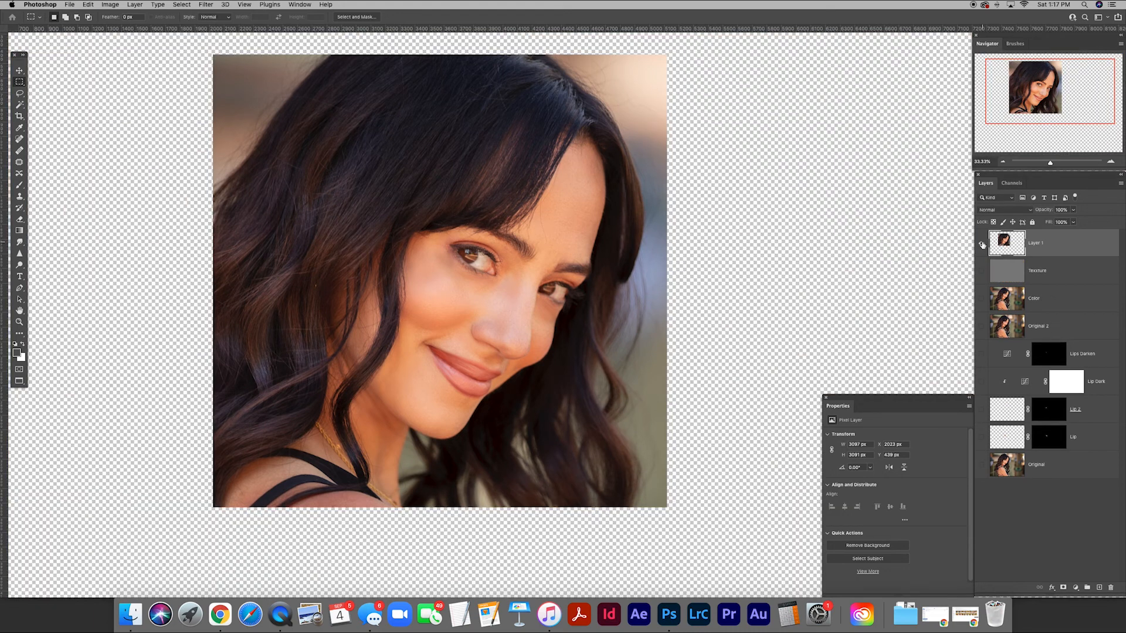
left_click(982, 244, "alt")
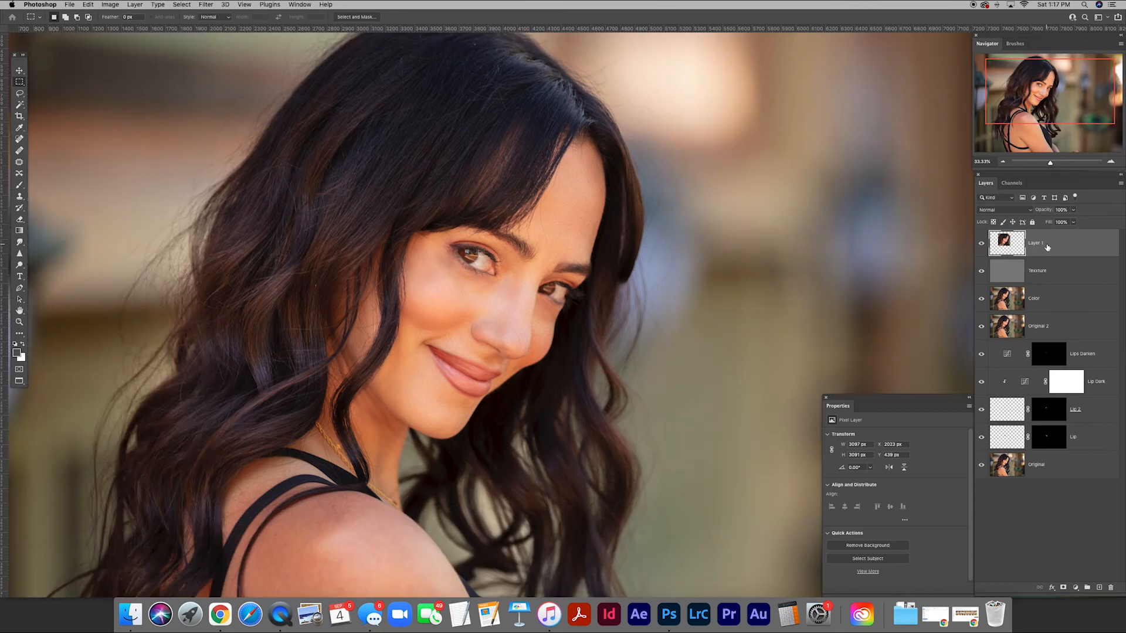
Rename the pasted face layer as Skin Texture.
double_click(1036, 243)
type("Skin Texture")
key("Return")
Add about 24% monochromatic Gaussian noise to the Skin Texture layer.
left_click(206, 4)
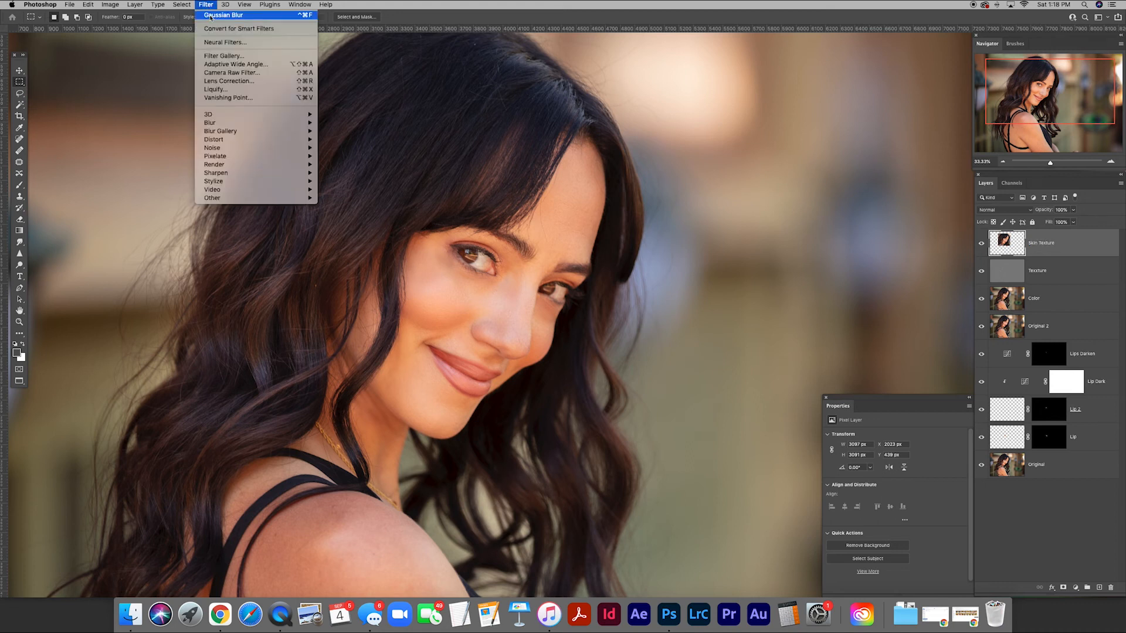
mouse_move(245, 150)
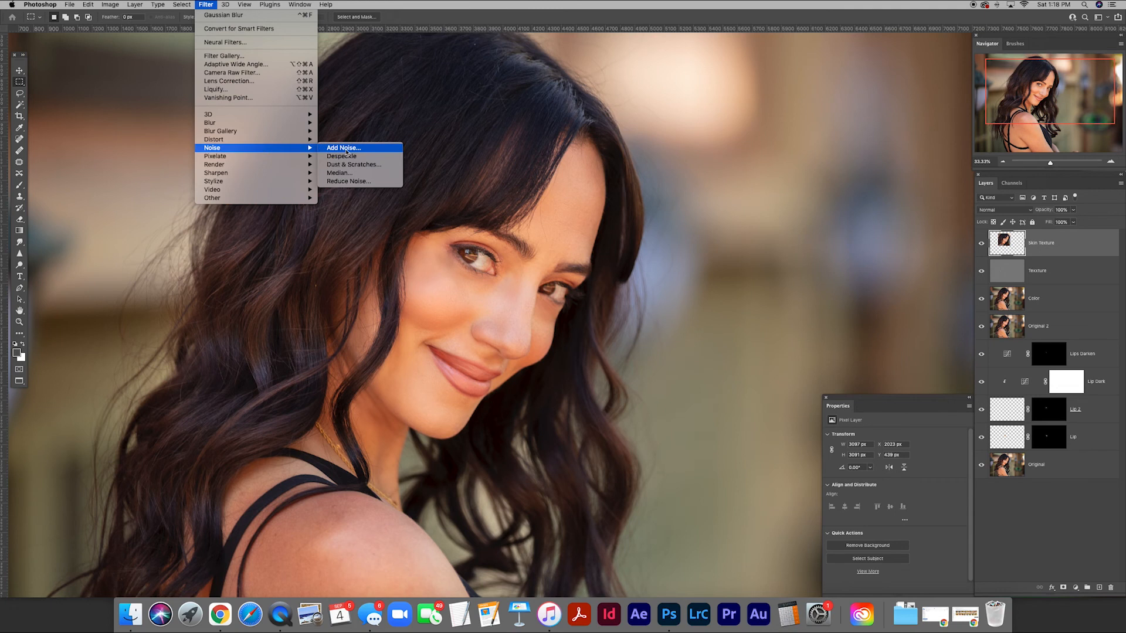
left_click(347, 149)
left_click_drag(584, 149, 671, 253)
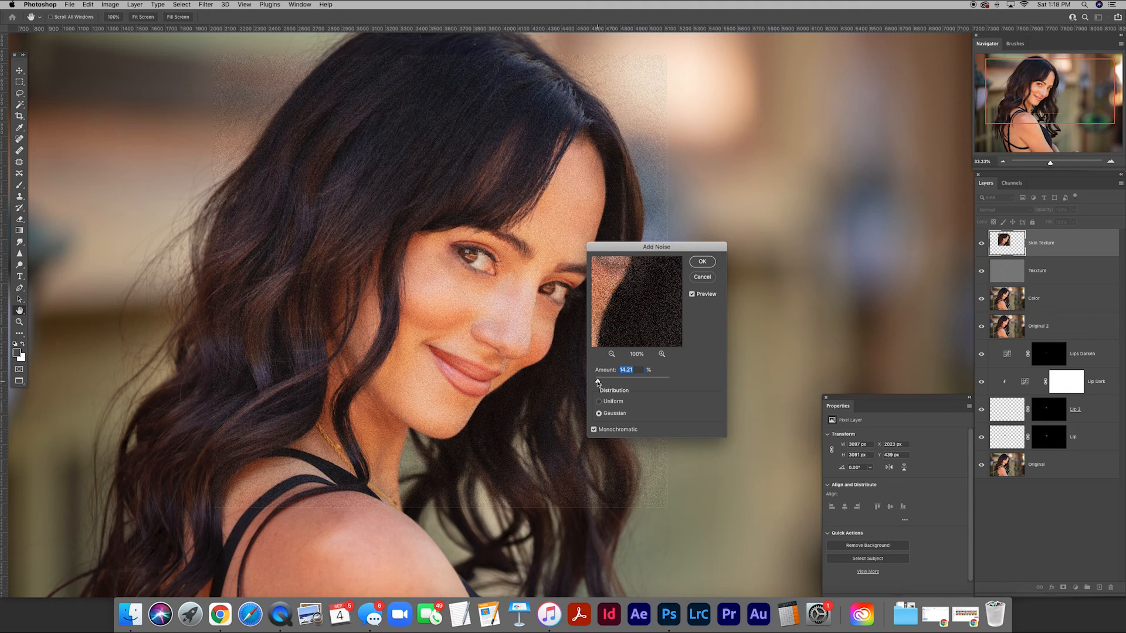
left_click_drag(598, 381, 600, 382)
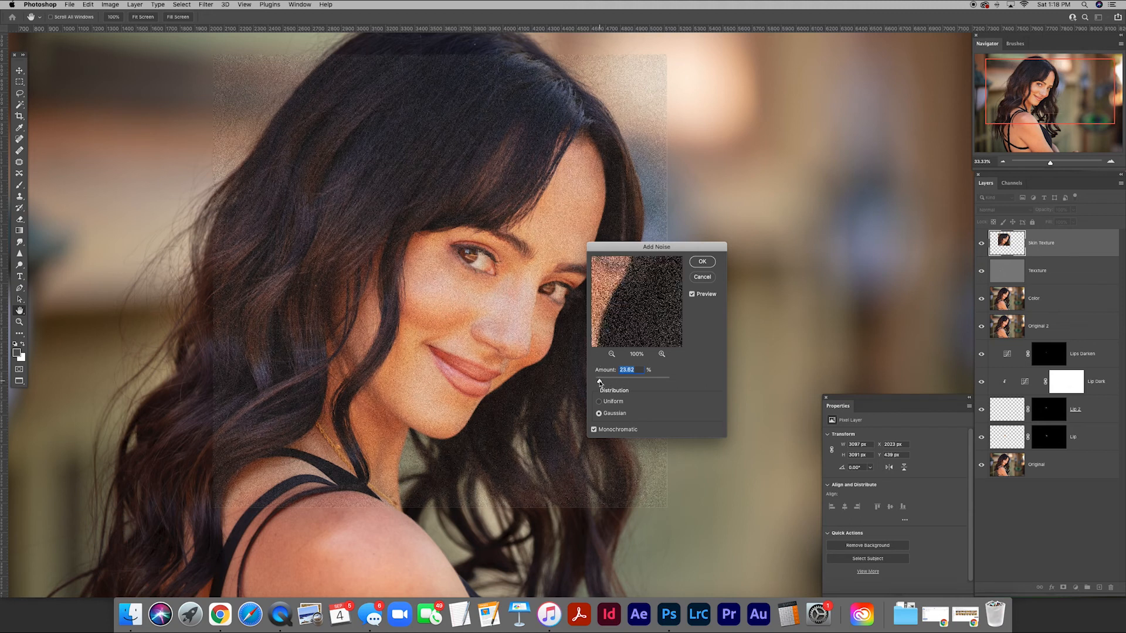
left_click_drag(600, 383, 600, 383)
left_click_drag(600, 383, 599, 383)
left_click(701, 263)
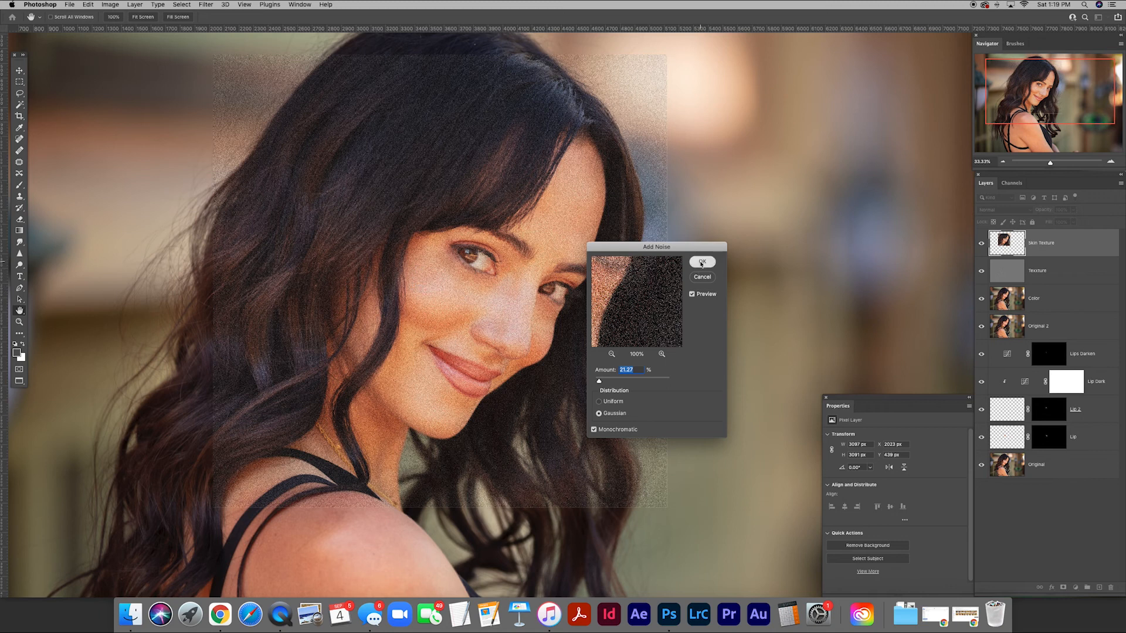
Soften the noise on the Skin Texture layer with a Gaussian Blur of 1.5 pixels.
left_click(207, 5)
mouse_move(252, 124)
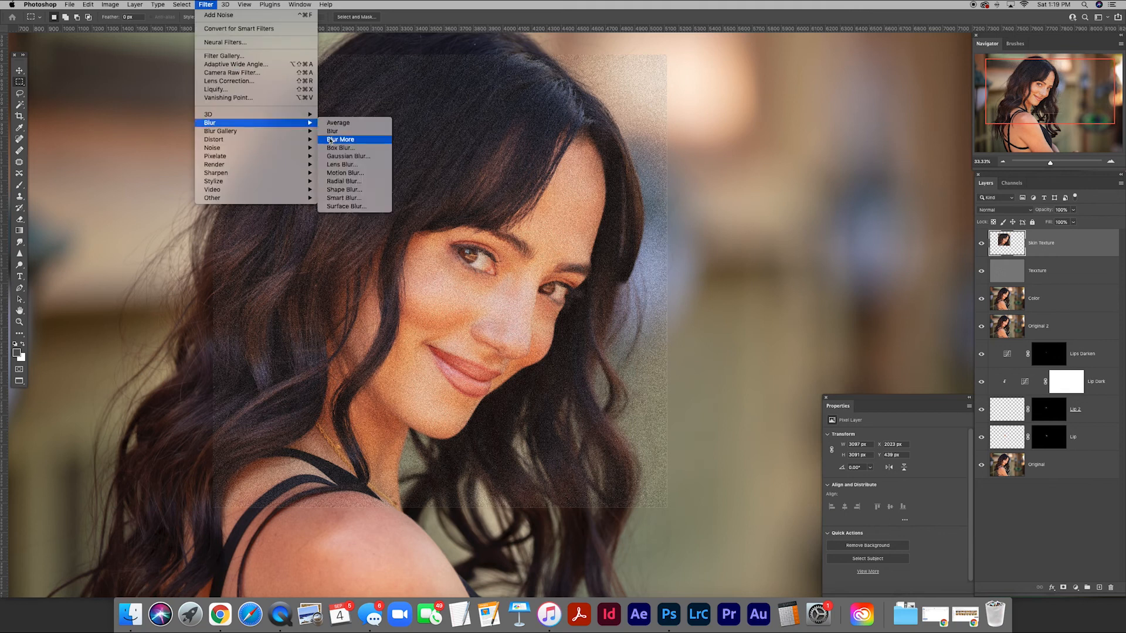
left_click(349, 156)
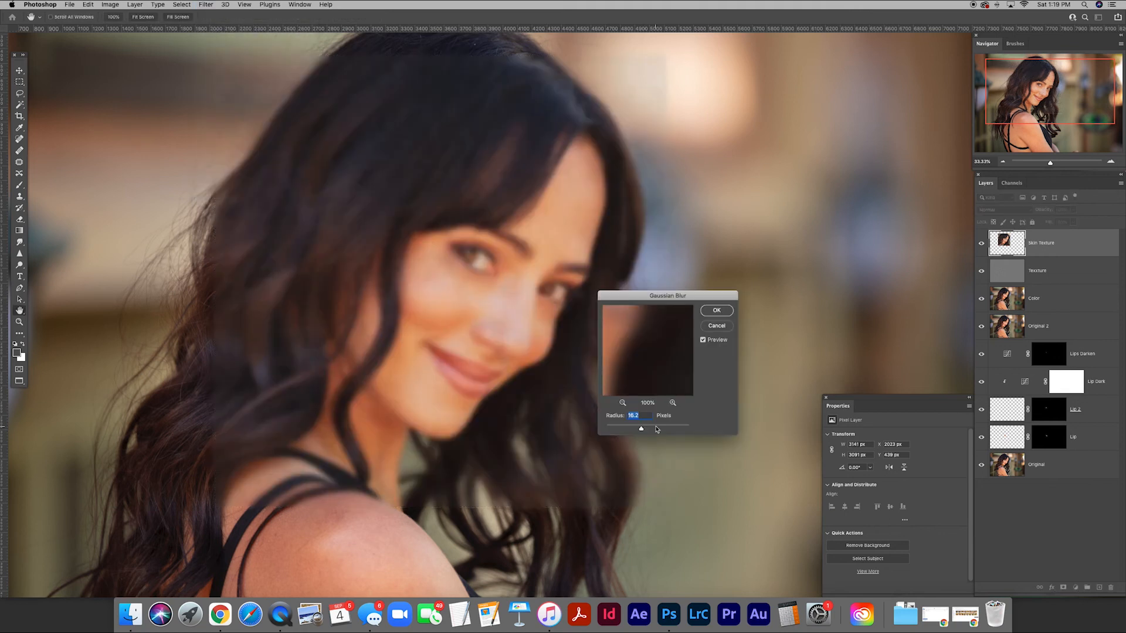
left_click_drag(641, 430, 613, 430)
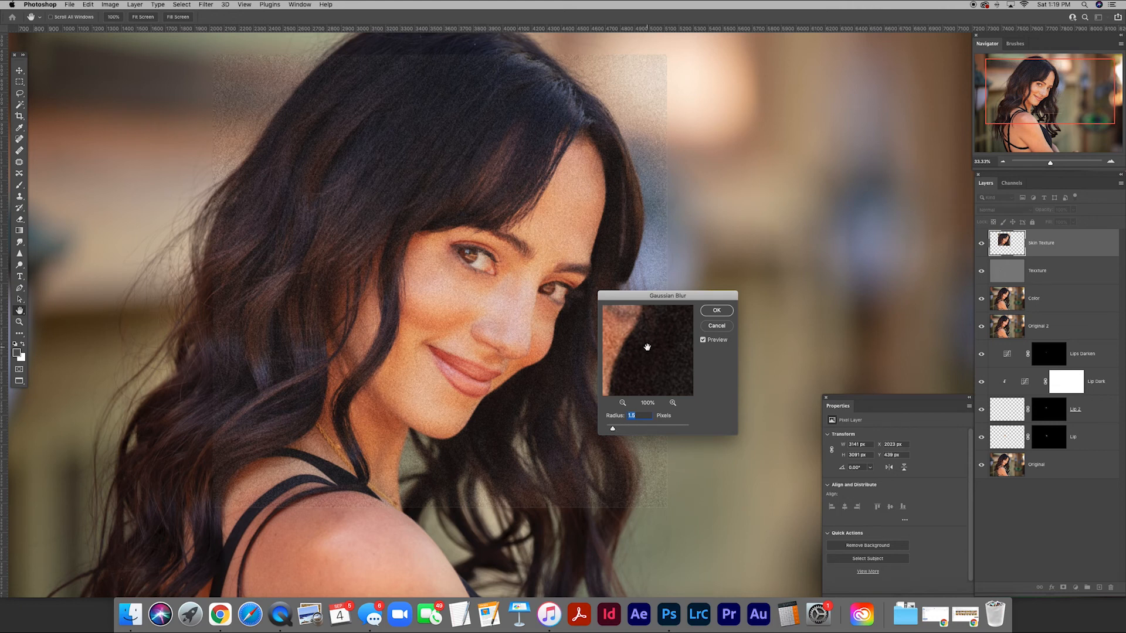
left_click(717, 311)
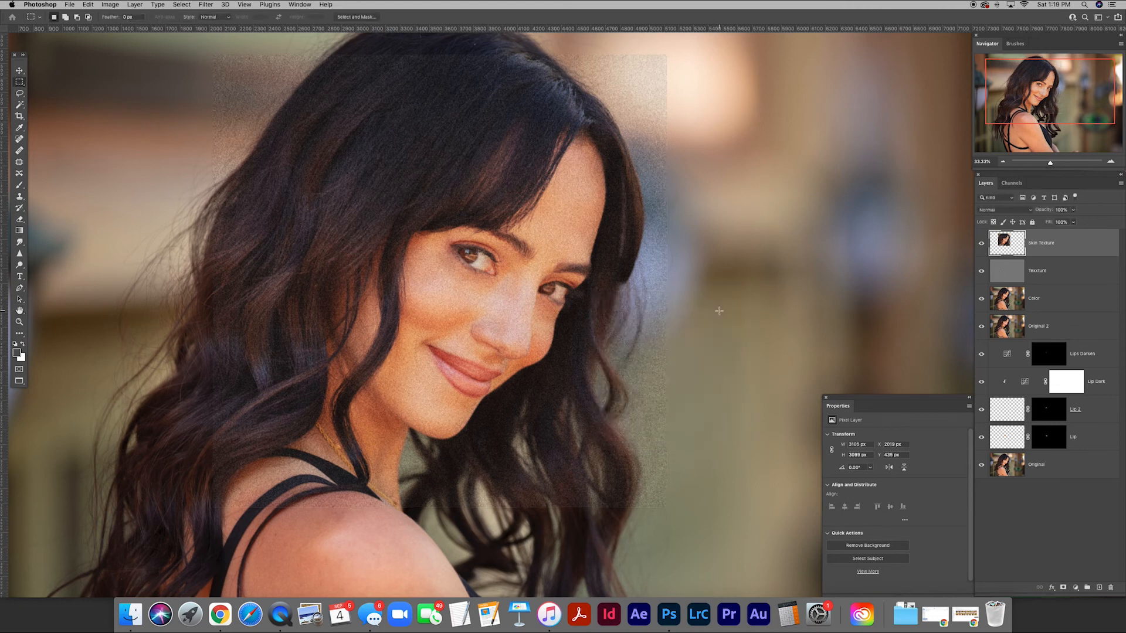
Emboss the Skin Texture layer with an angle of 23°, a height of 4 pixels and an amount of 100%.
left_click(207, 4)
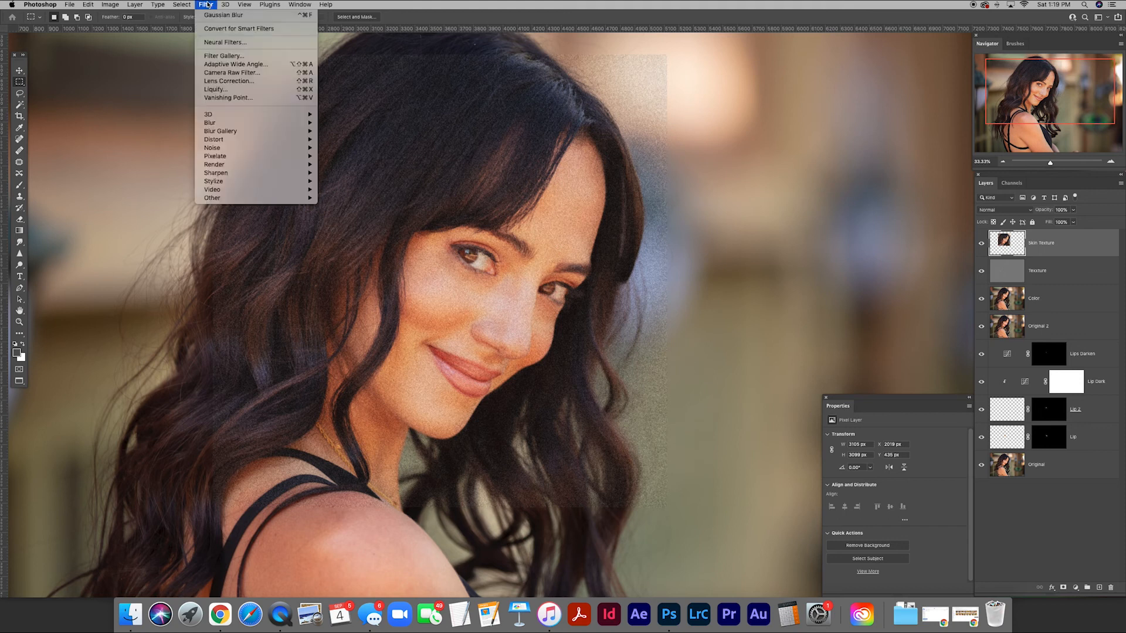
mouse_move(252, 182)
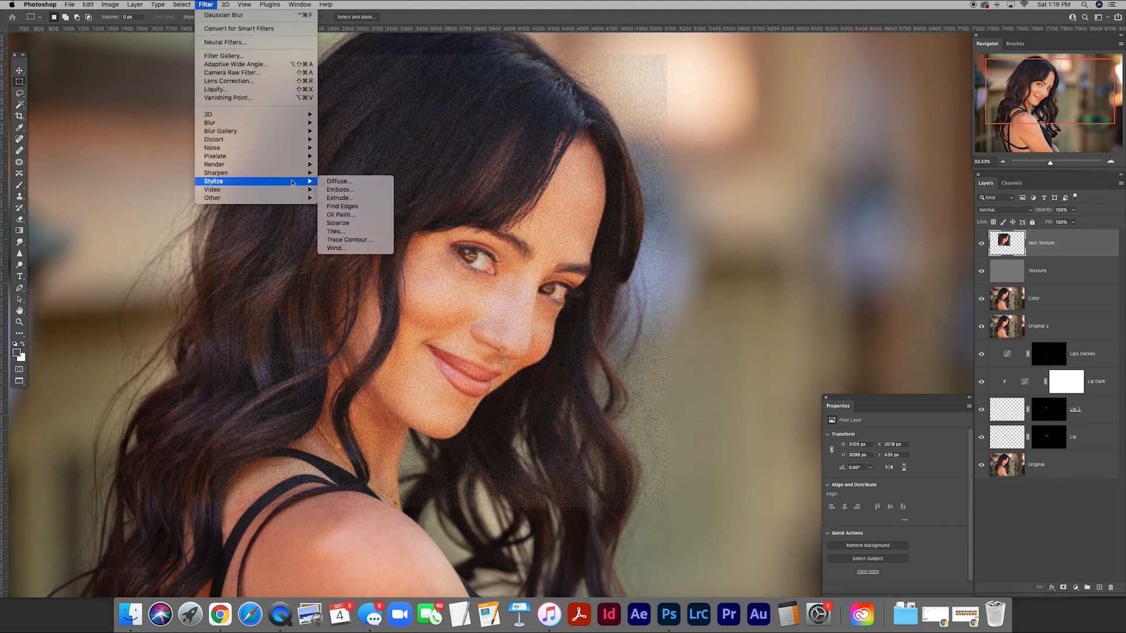
left_click(340, 193)
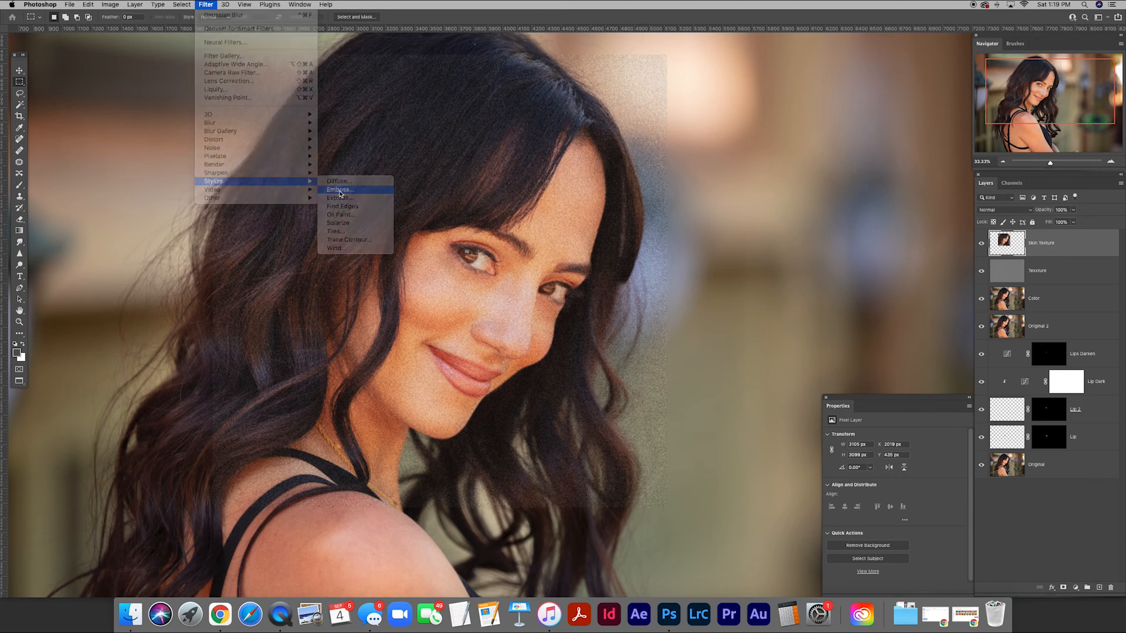
left_click_drag(585, 144, 738, 237)
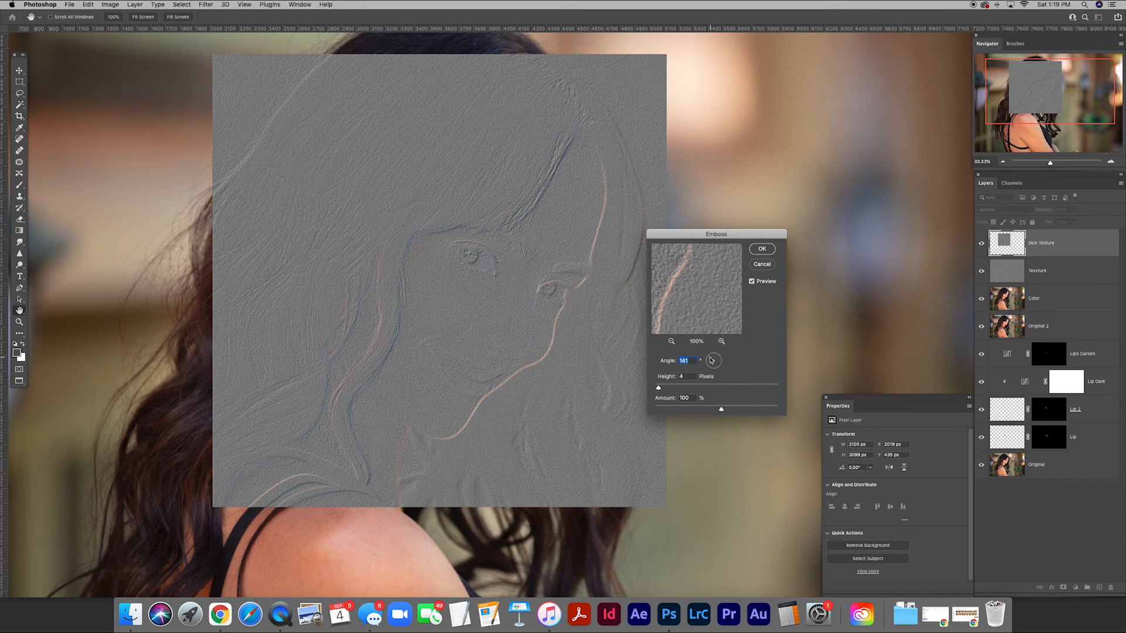
left_click_drag(711, 356, 720, 359)
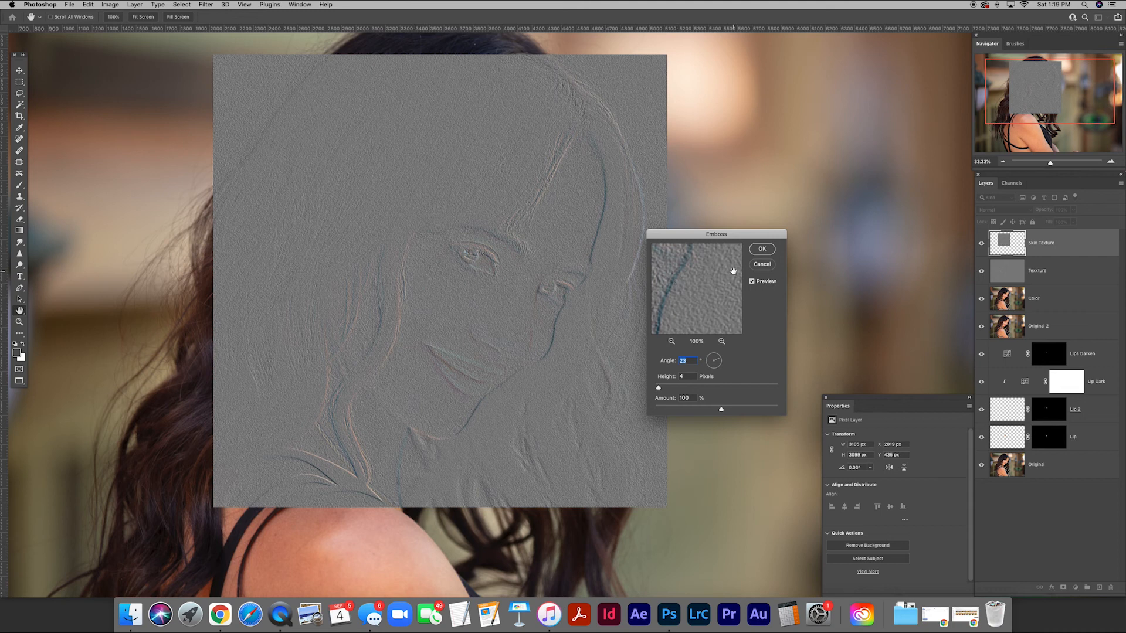
left_click(762, 249)
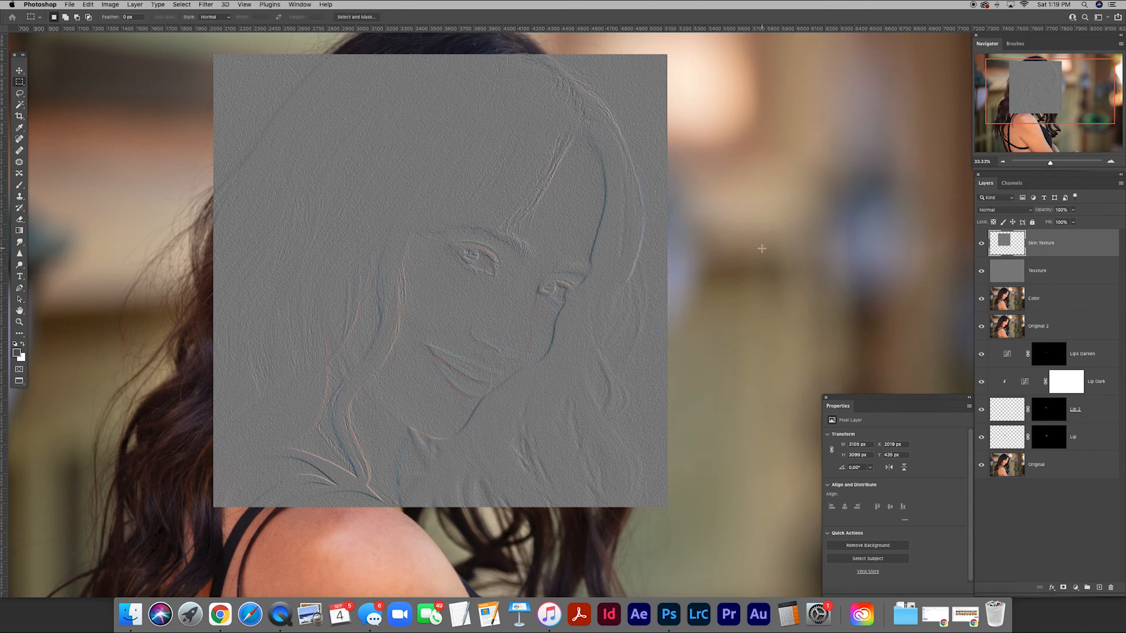
Set the Skin Texture layer's blend mode to Soft Light and hide the layer with a black layer mask.
left_click(1028, 211)
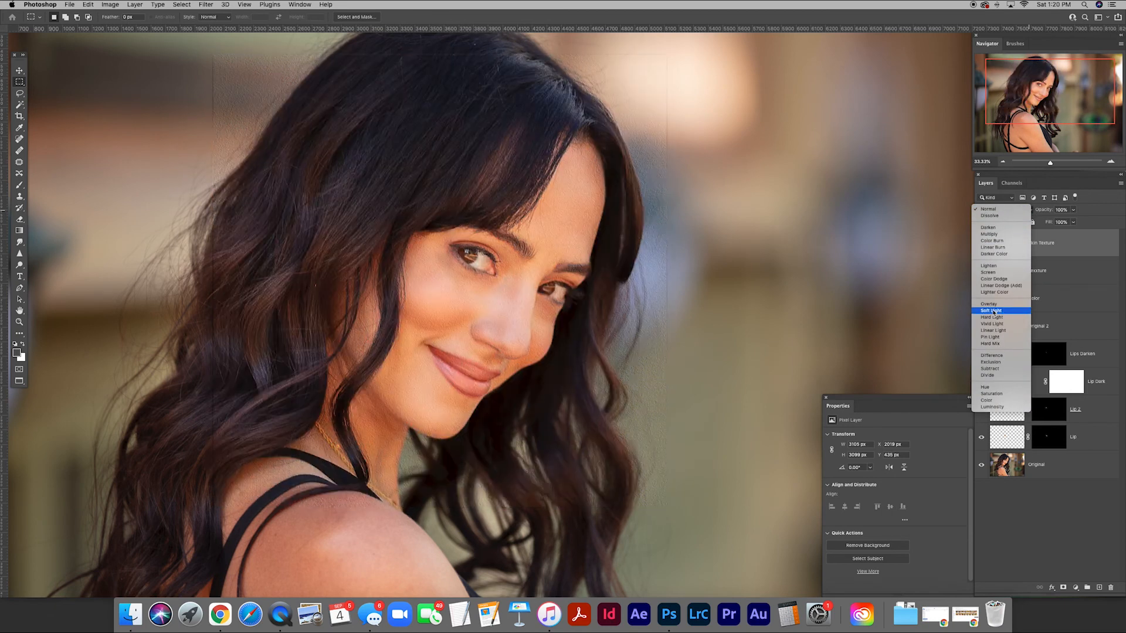
left_click(992, 312)
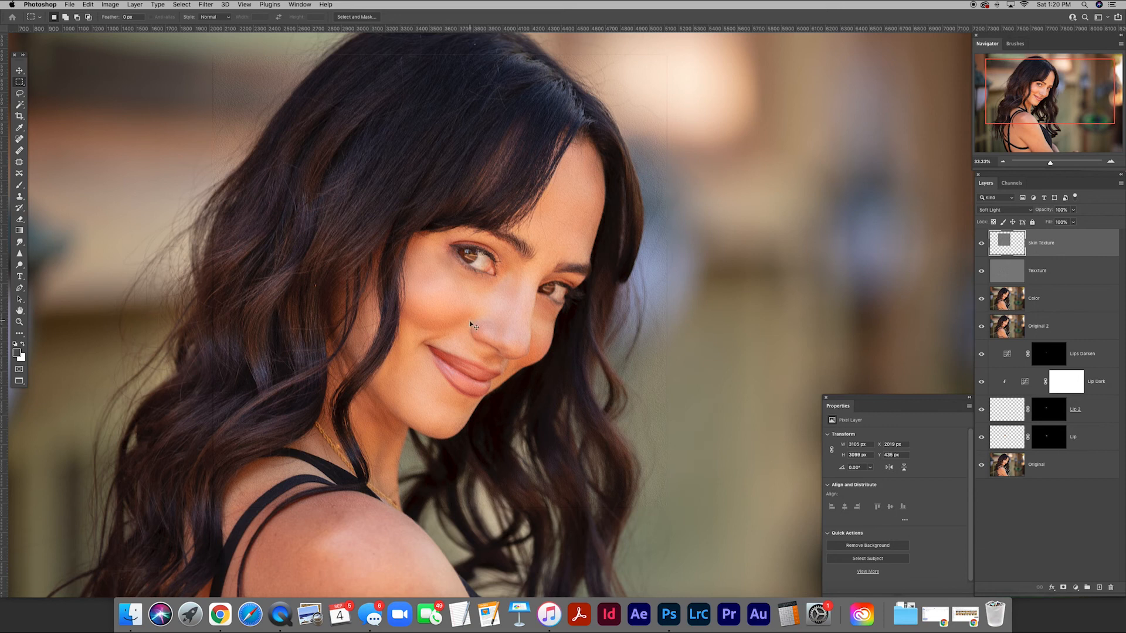
key("super+plus")
key("super+plus")
left_click_drag(341, 338, 485, 289)
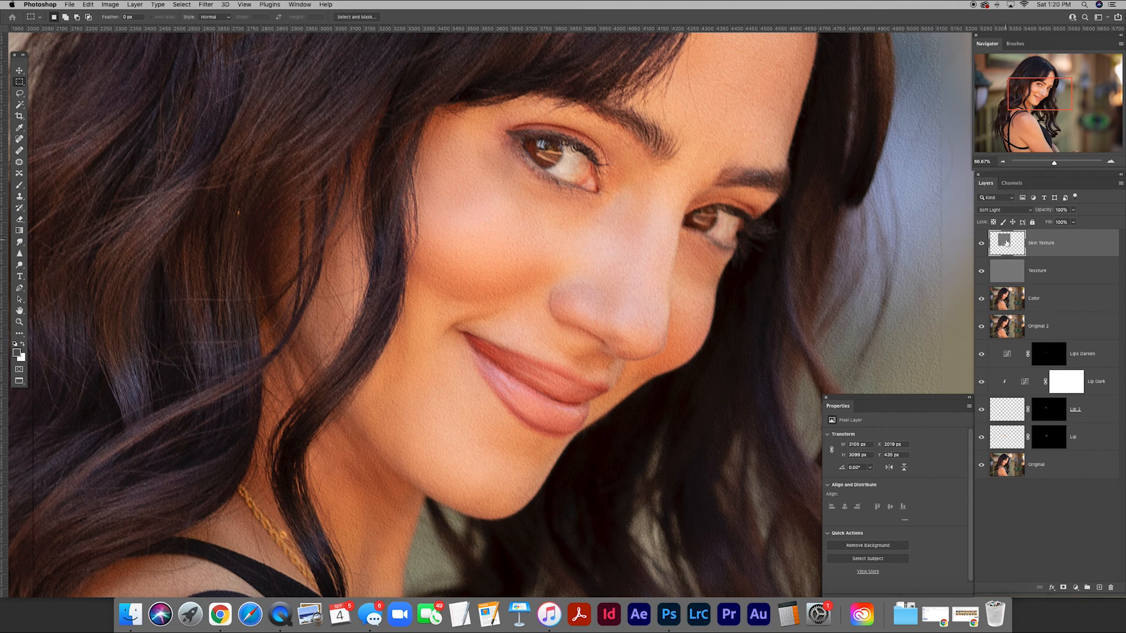
left_click(1063, 588, "alt")
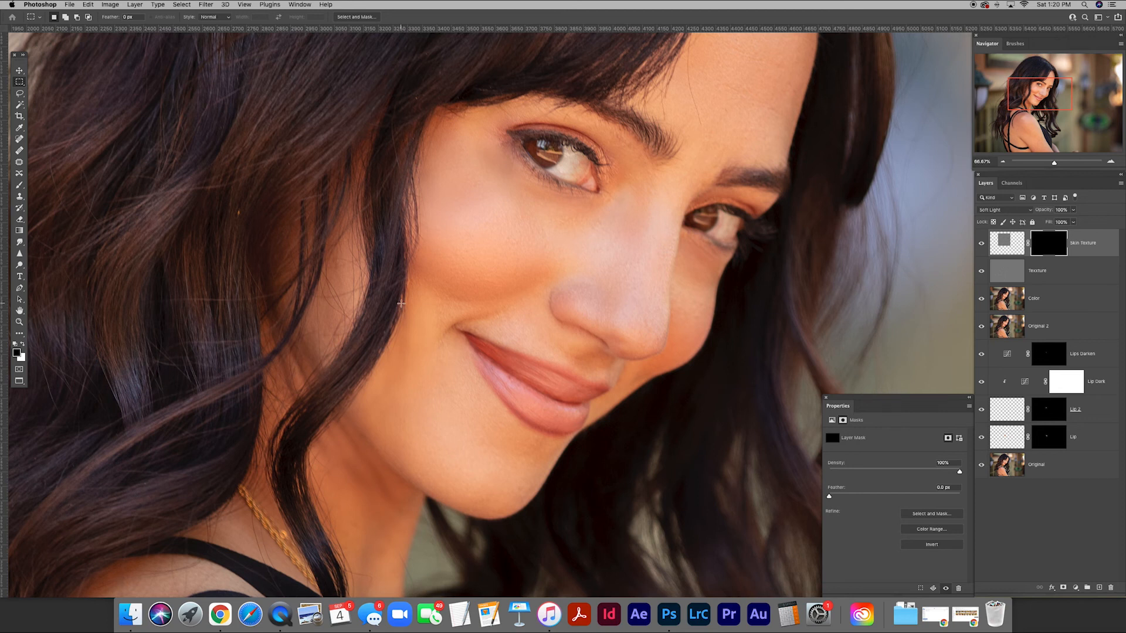
Reveal the skin texture on the cheek by painting white on the Skin Texture layer mask with a larger soft brush.
key("b")
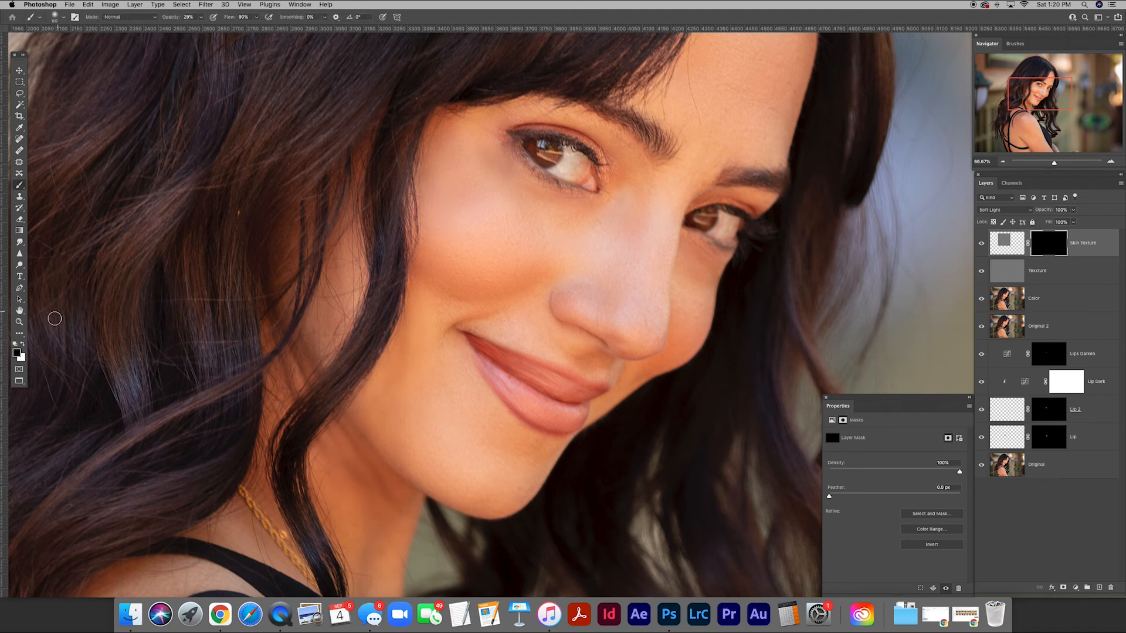
left_click(23, 344)
key("bracketright")
key("bracketright")
key("bracketright")
key("bracketright")
key("bracketright")
key("bracketright")
key("bracketright")
key("bracketright")
mouse_move(447, 211)
left_mouse_down()
mouse_move(441, 189)
mouse_move(448, 238)
mouse_move(447, 153)
mouse_move(445, 192)
mouse_move(475, 213)
mouse_move(441, 204)
left_mouse_up()
mouse_move(432, 281)
left_mouse_down()
mouse_move(387, 408)
mouse_move(425, 350)
mouse_move(434, 465)
mouse_move(376, 388)
mouse_move(363, 407)
mouse_move(409, 403)
mouse_move(472, 469)
mouse_move(437, 361)
mouse_move(435, 281)
mouse_move(439, 206)
mouse_move(447, 217)
mouse_move(480, 169)
mouse_move(485, 126)
mouse_move(456, 170)
mouse_move(469, 209)
mouse_move(448, 221)
mouse_move(479, 217)
mouse_move(453, 237)
mouse_move(473, 234)
mouse_move(474, 219)
mouse_move(445, 212)
mouse_move(451, 165)
mouse_move(436, 170)
mouse_move(471, 146)
mouse_move(470, 127)
mouse_move(417, 217)
mouse_move(462, 245)
mouse_move(488, 220)
mouse_move(437, 218)
mouse_move(407, 384)
mouse_move(404, 374)
mouse_move(382, 398)
mouse_move(423, 472)
mouse_move(456, 390)
mouse_move(451, 371)
mouse_move(426, 376)
mouse_move(396, 331)
mouse_move(455, 178)
mouse_move(441, 171)
mouse_move(483, 139)
mouse_move(472, 161)
mouse_move(500, 123)
mouse_move(477, 164)
mouse_move(488, 202)
mouse_move(447, 216)
mouse_move(474, 221)
mouse_move(421, 248)
mouse_move(445, 453)
mouse_move(437, 440)
mouse_move(506, 471)
mouse_move(448, 441)
mouse_move(433, 384)
mouse_move(427, 319)
mouse_move(502, 216)
mouse_move(478, 222)
mouse_move(451, 196)
left_mouse_up()
Work over further parts of the face on the Skin Texture mask with a smaller white brush.
scroll(450, 196, "up", 2)
scroll(450, 195, "right", 2)
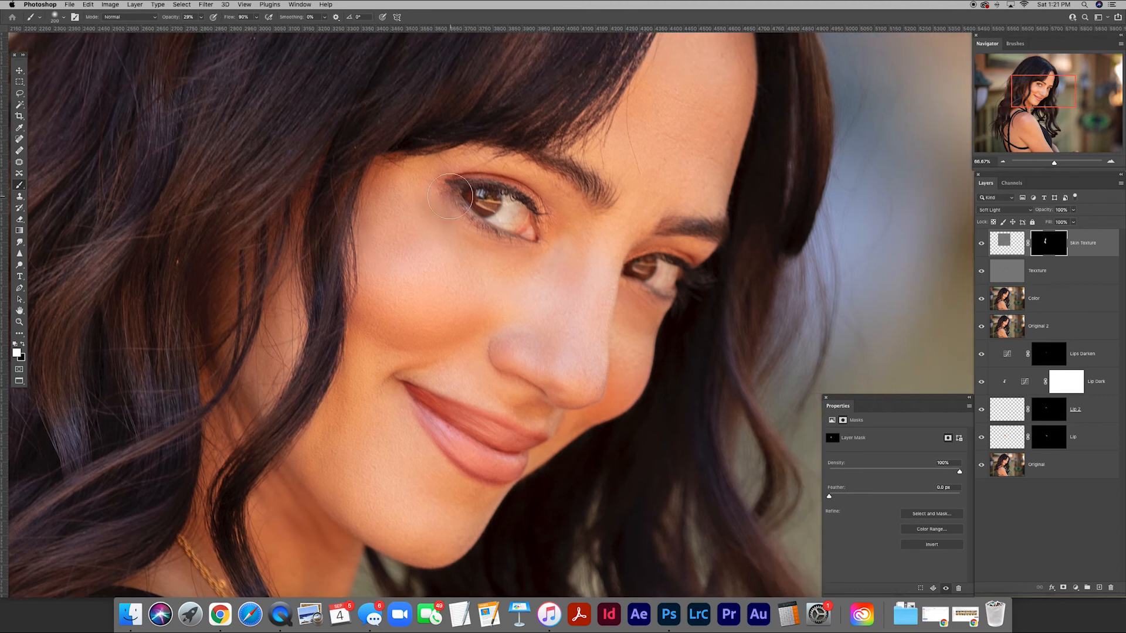
scroll(696, 131, "up", 3)
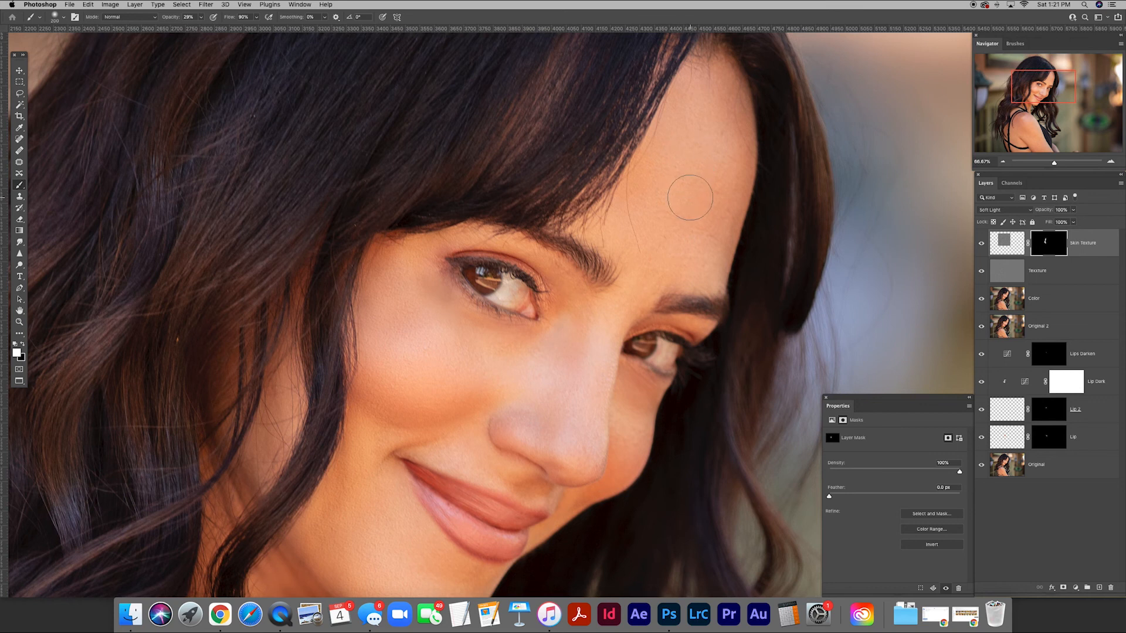
key("bracketleft")
key("bracketleft")
key("bracketleft")
key("bracketleft")
key("bracketleft")
scroll(339, 234, "down", 3)
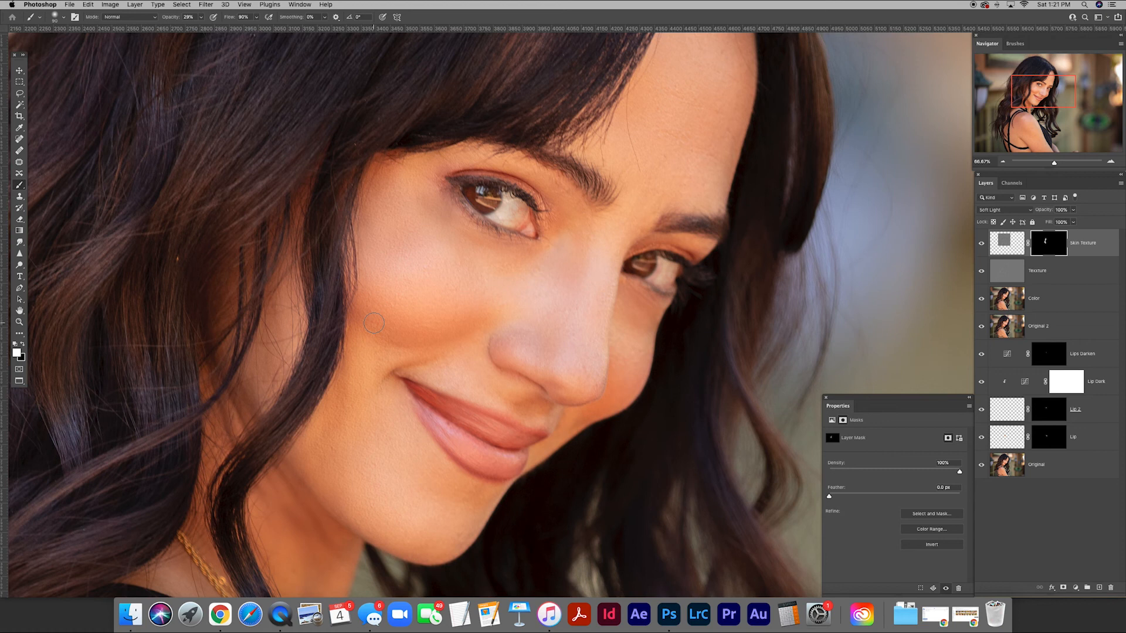
Make a rectangular marquee selection around the whole face, from the upper forehead to below the chin.
key("v")
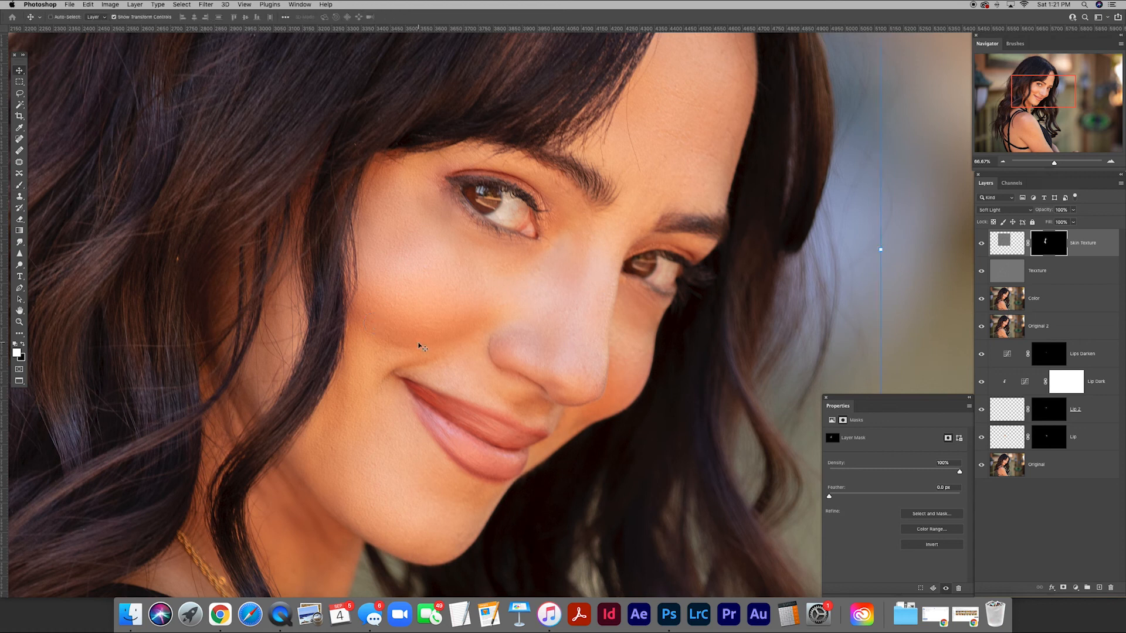
key("super+minus")
key("super+minus")
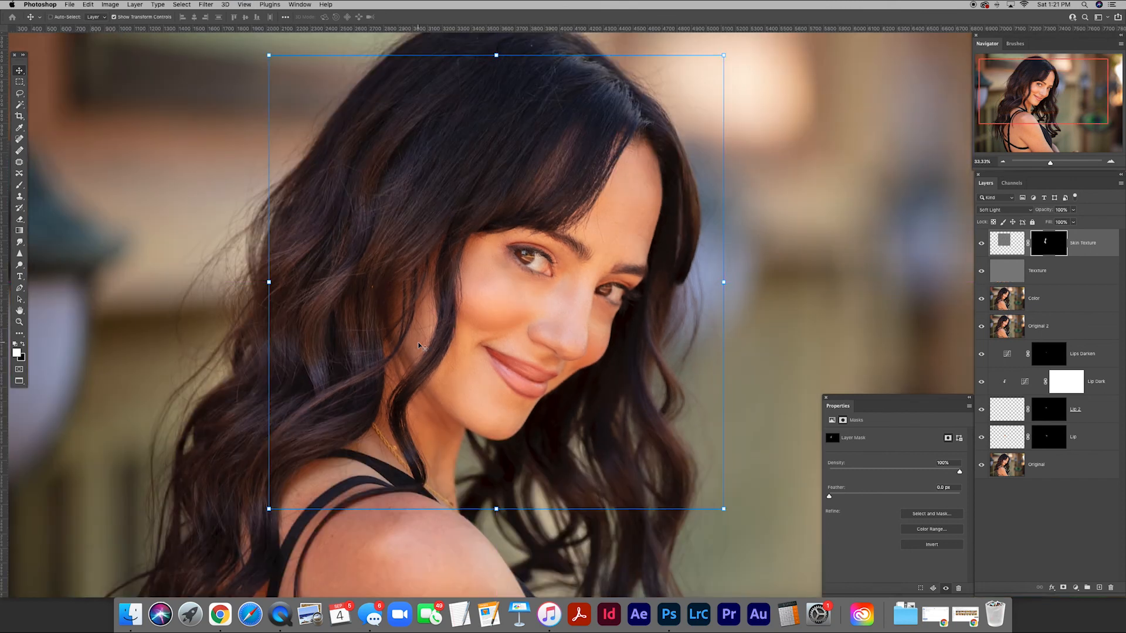
left_click_drag(543, 328, 465, 344)
key("m")
mouse_move(277, 170)
left_mouse_down()
mouse_move(528, 447)
mouse_move(626, 516)
left_mouse_up()
left_click_drag(562, 463, 545, 451)
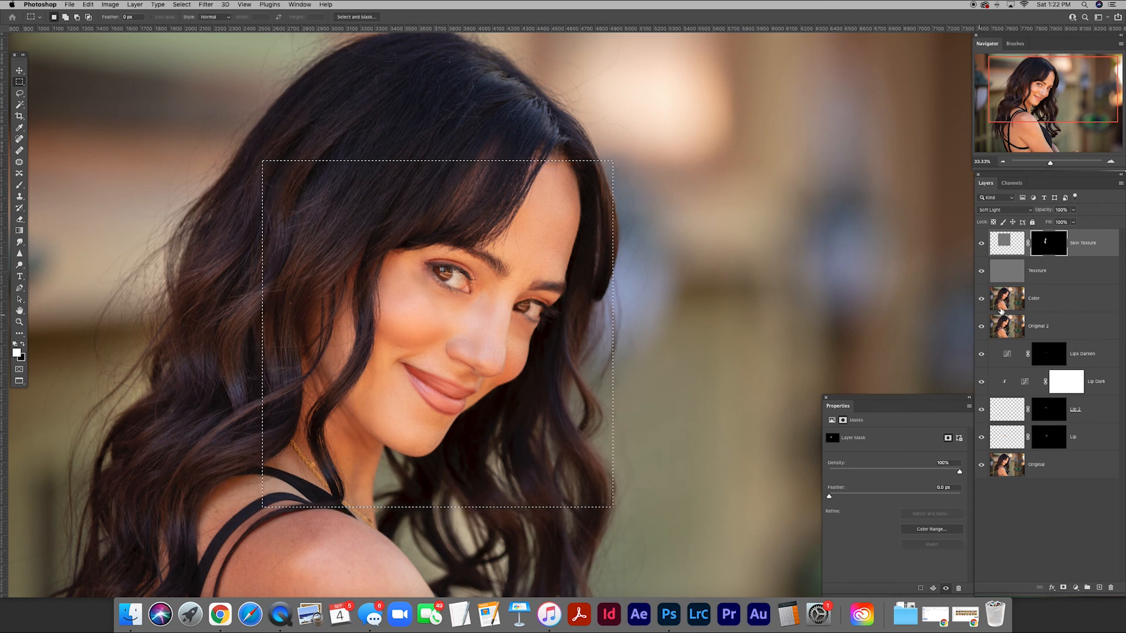
Copy the selected face area from the visible image onto a new top layer and name it Sharpen.
left_click(1005, 240)
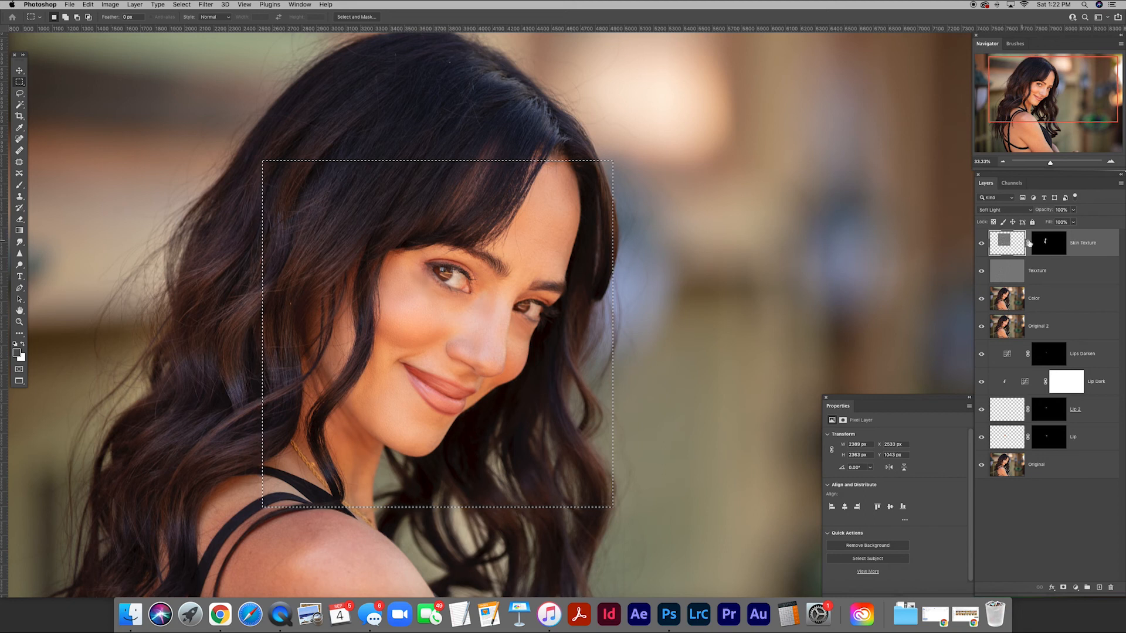
left_click(1050, 244)
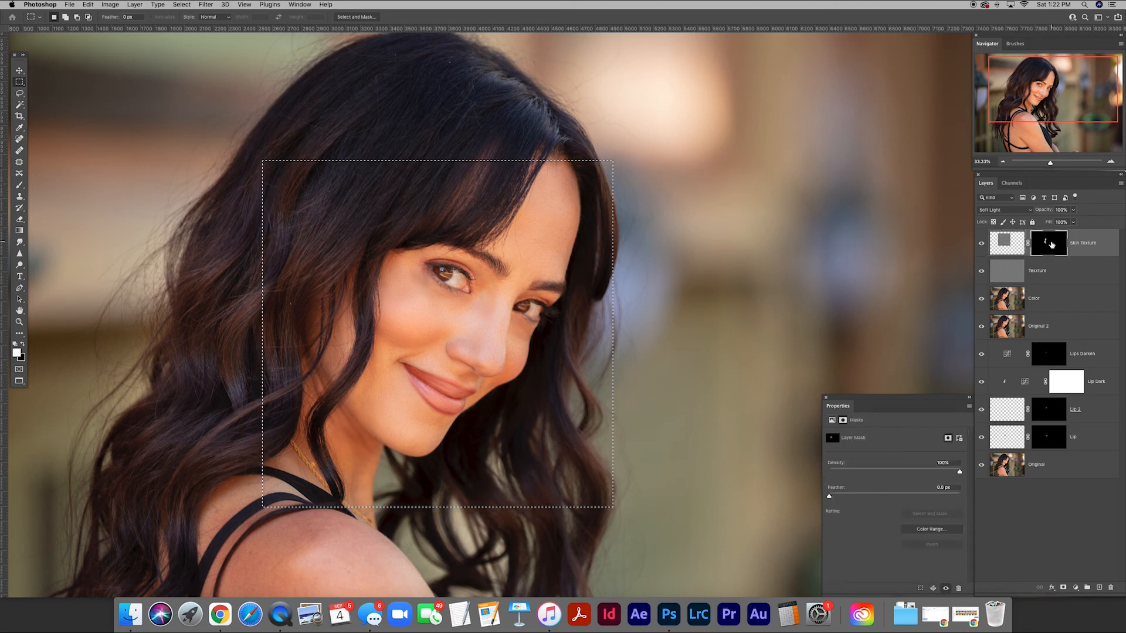
left_click(1006, 243)
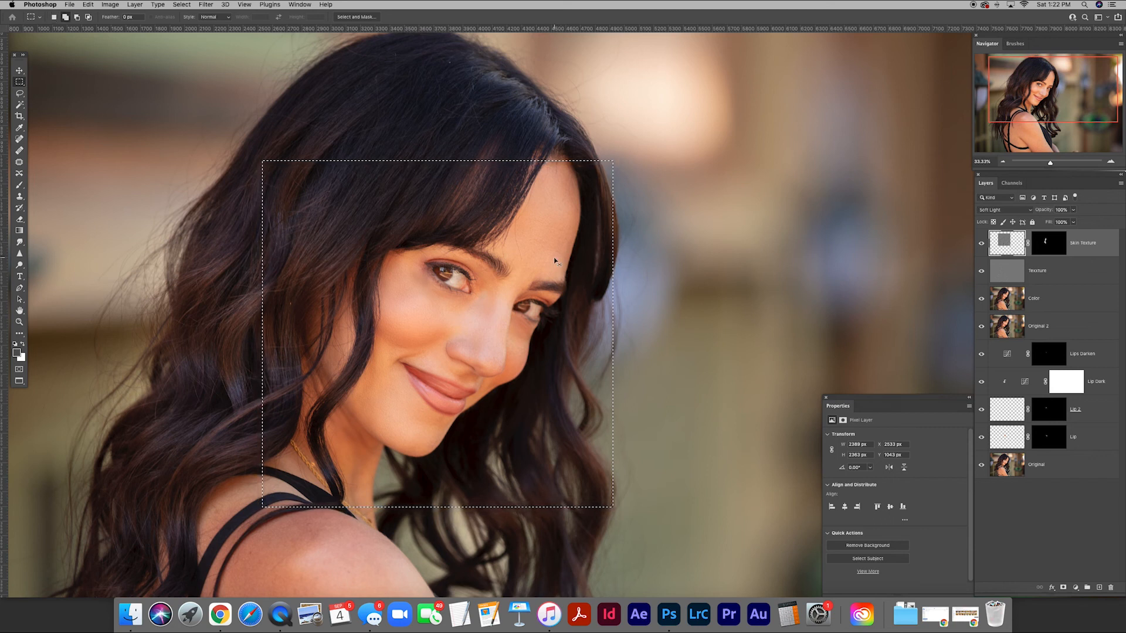
key("super+j")
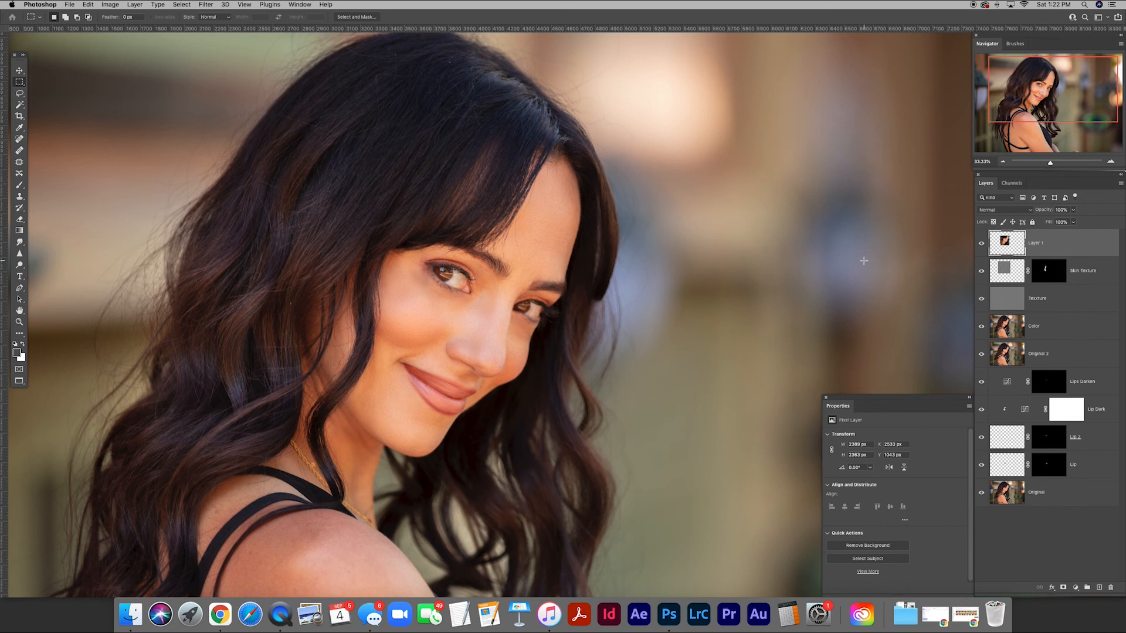
left_click(982, 244, "alt")
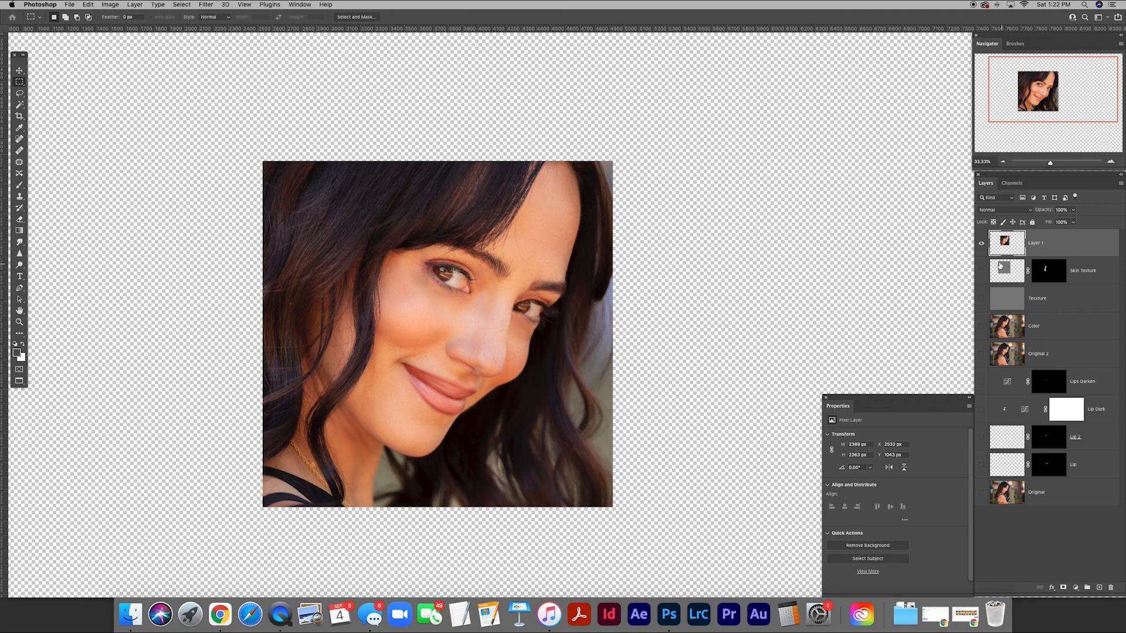
left_click(983, 244, "alt")
double_click(1035, 244)
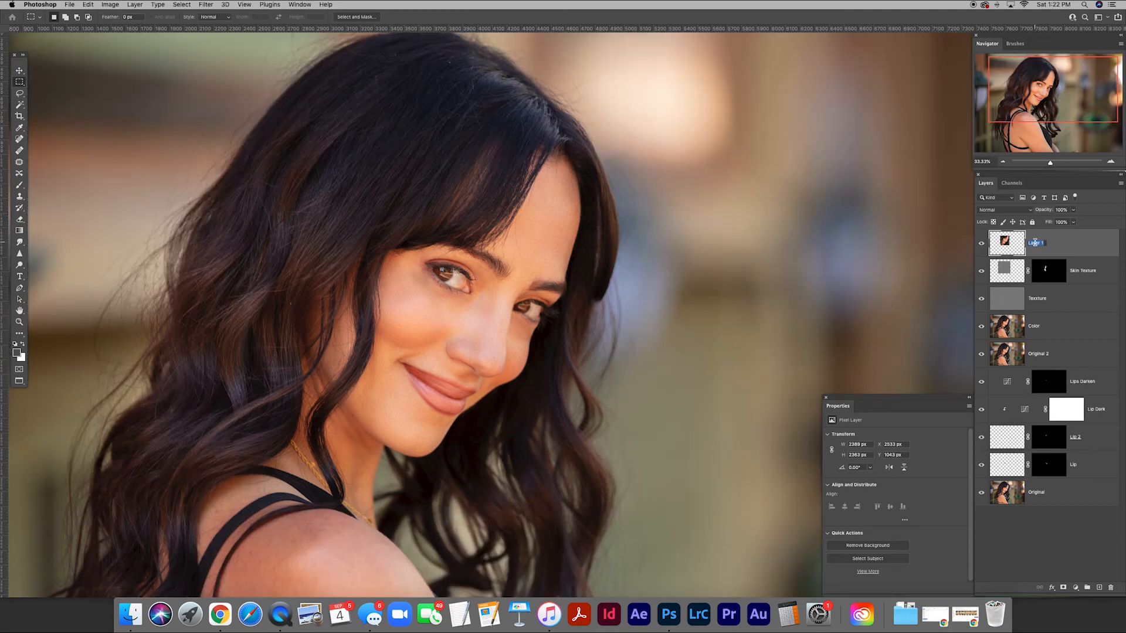
type("Sharpen")
key("Return")
Apply an Unsharp Mask to the Sharpen layer with amount 106%, radius 3.4 pixels and threshold 4 levels.
left_click(211, 4)
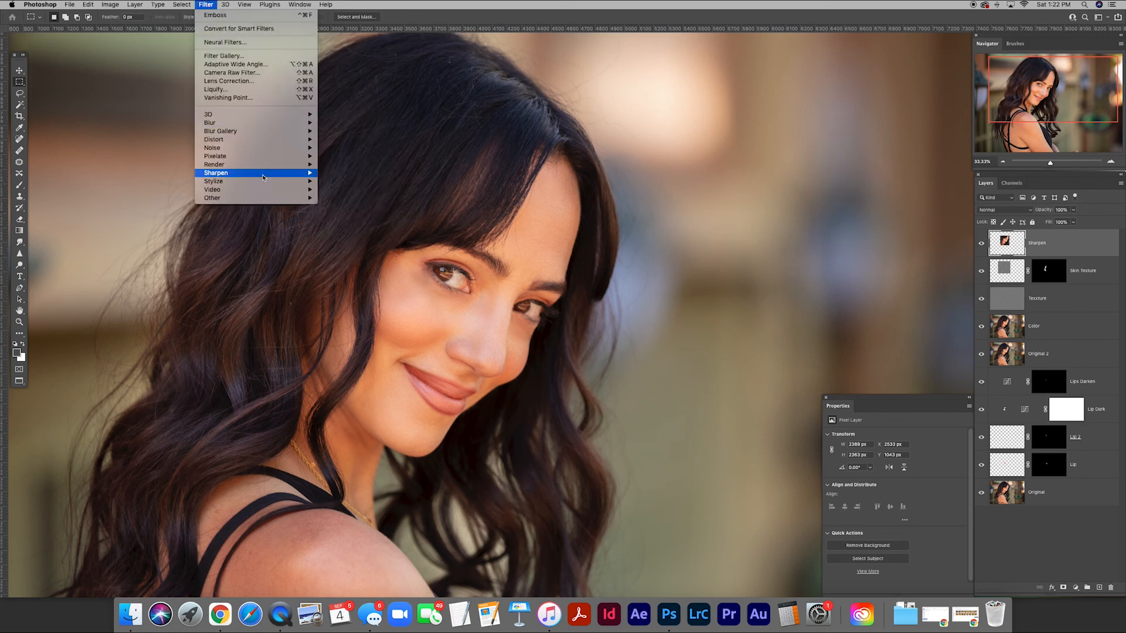
mouse_move(261, 173)
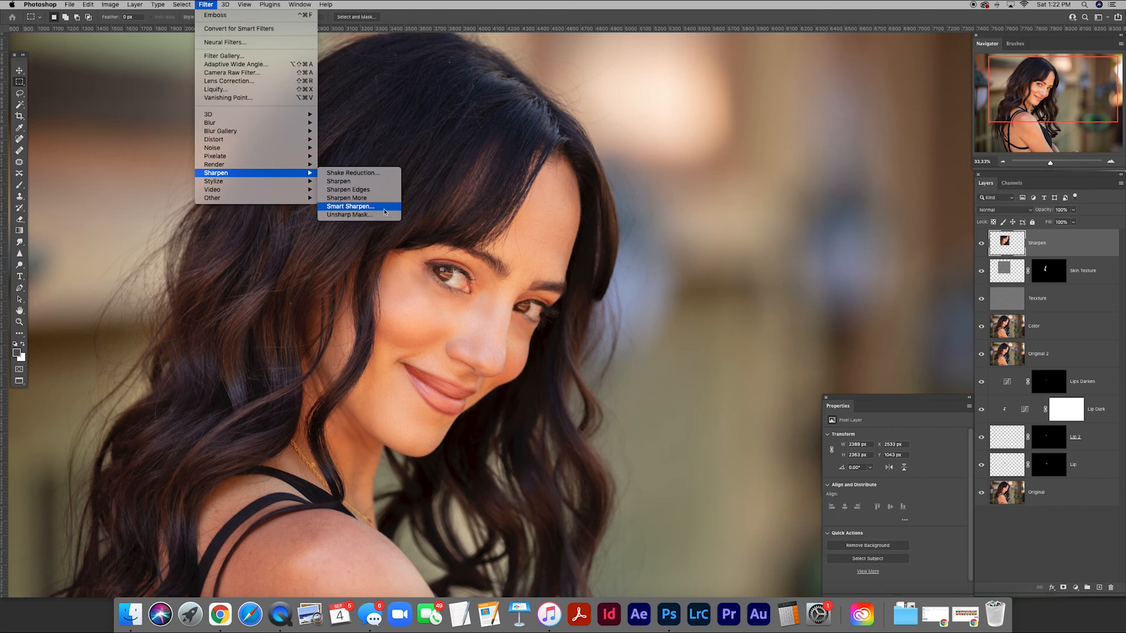
left_click(349, 216)
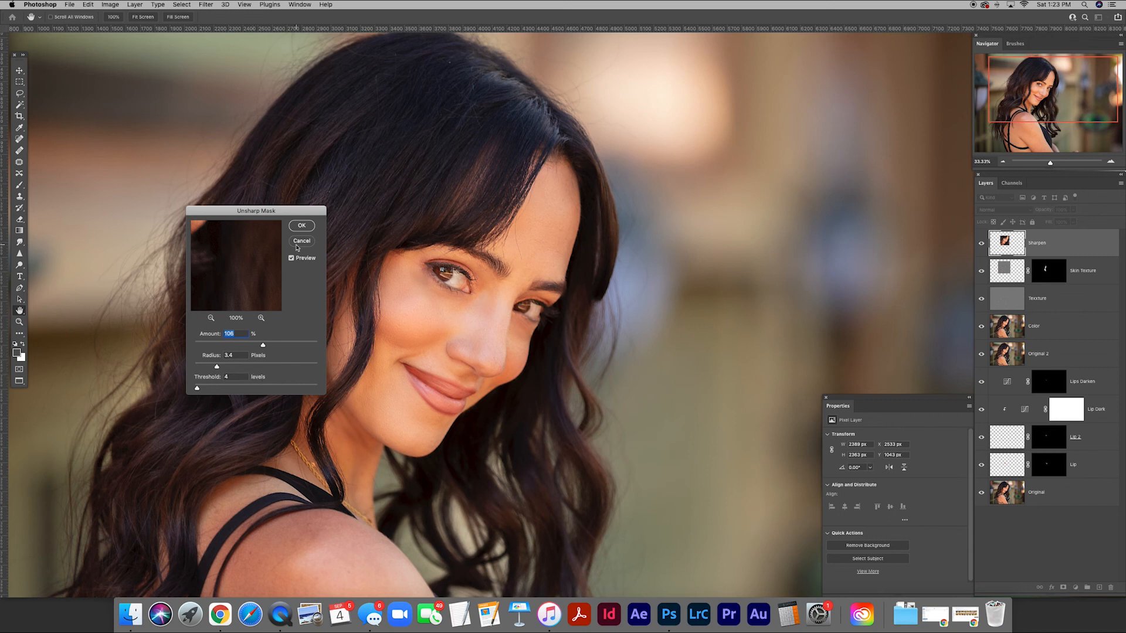
left_click(301, 227)
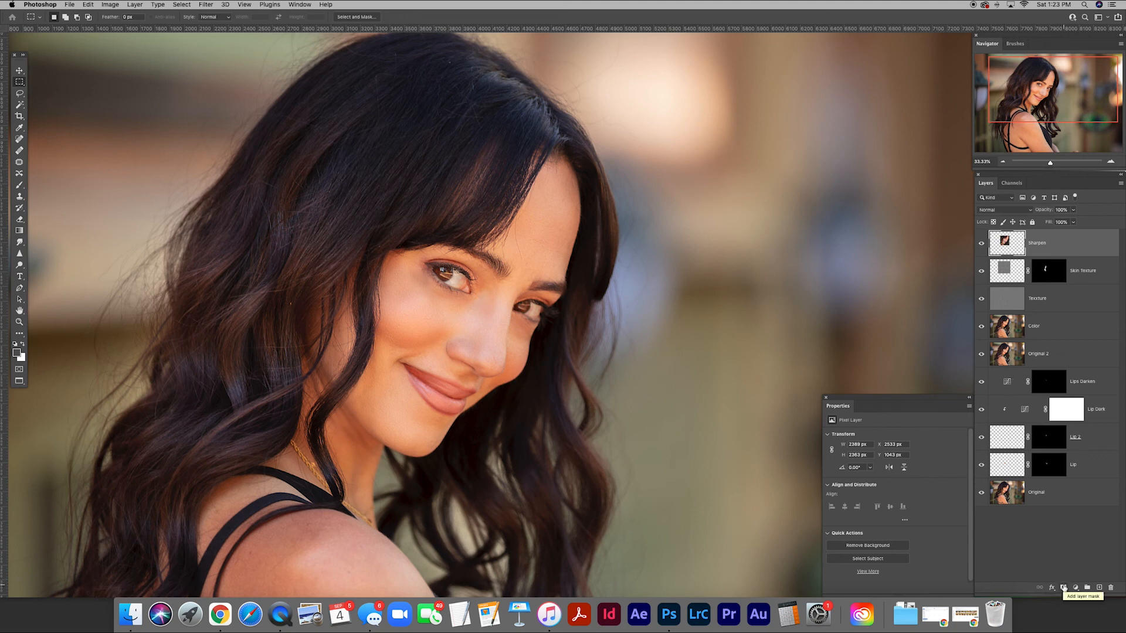
Hide the Sharpen layer with a black mask and paint white over the eyes to sharpen only them.
left_click(1063, 588, "alt")
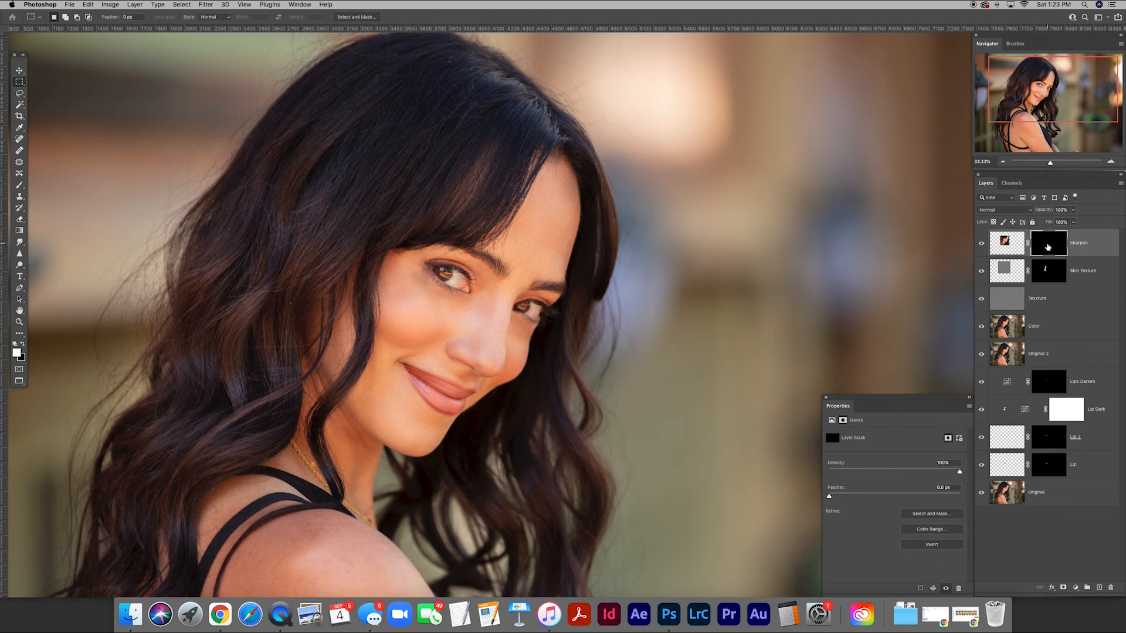
key("b")
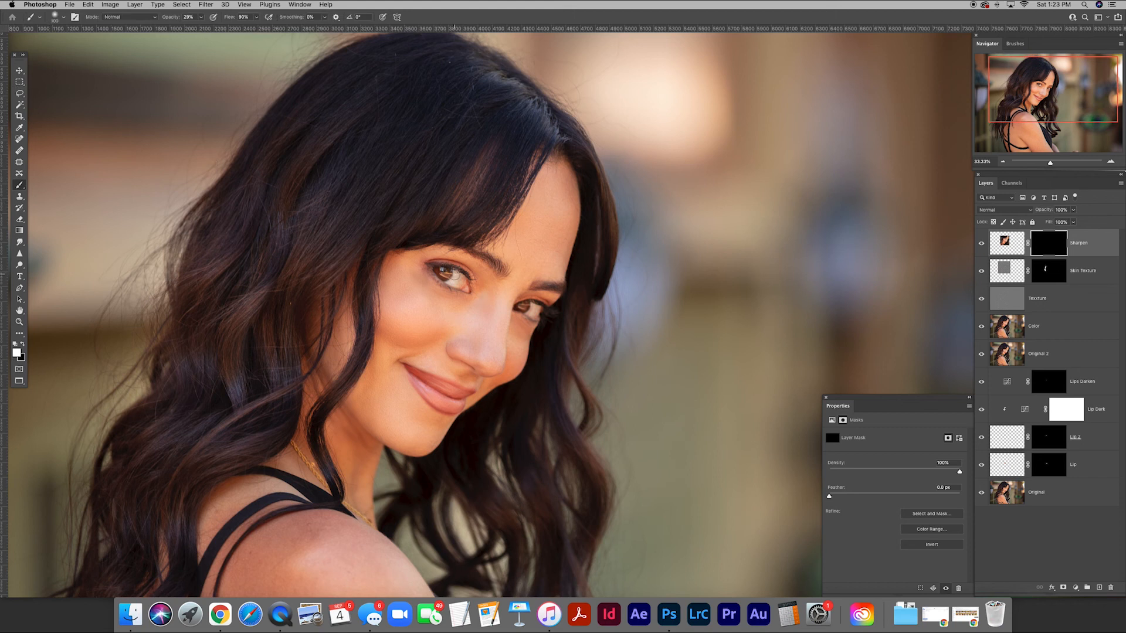
key("super+plus")
key("super+plus")
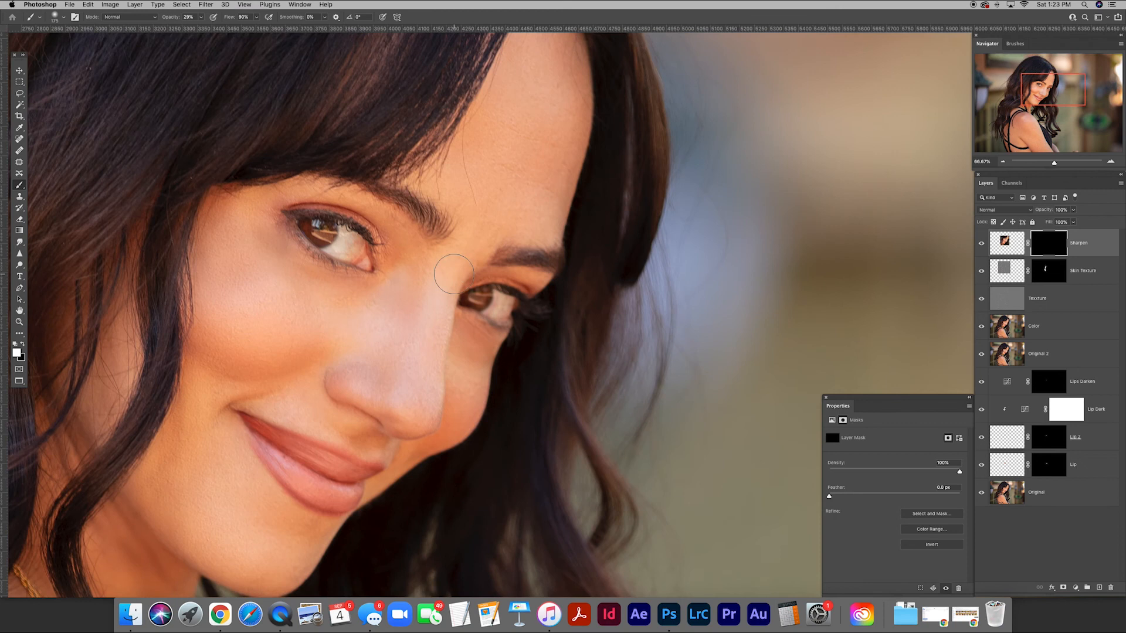
mouse_move(327, 257)
left_mouse_down()
mouse_move(429, 266)
mouse_move(431, 240)
mouse_move(413, 233)
mouse_move(462, 245)
mouse_move(384, 225)
left_mouse_up()
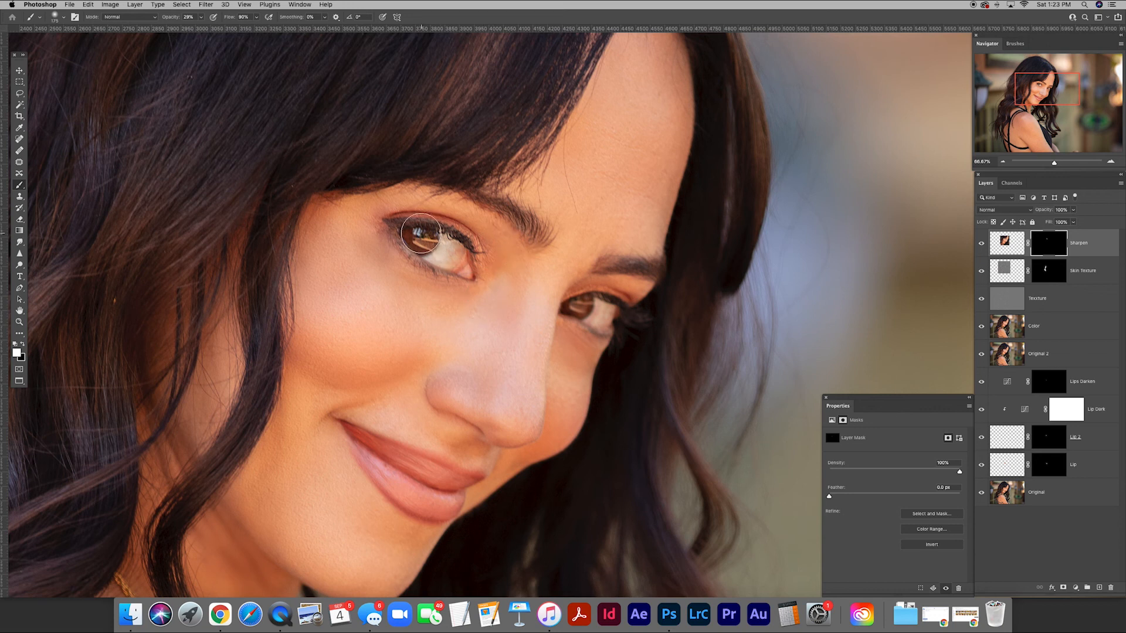
Lower the Sharpen layer's opacity to about 70% and compare the eyes with the layer hidden and shown.
key("v")
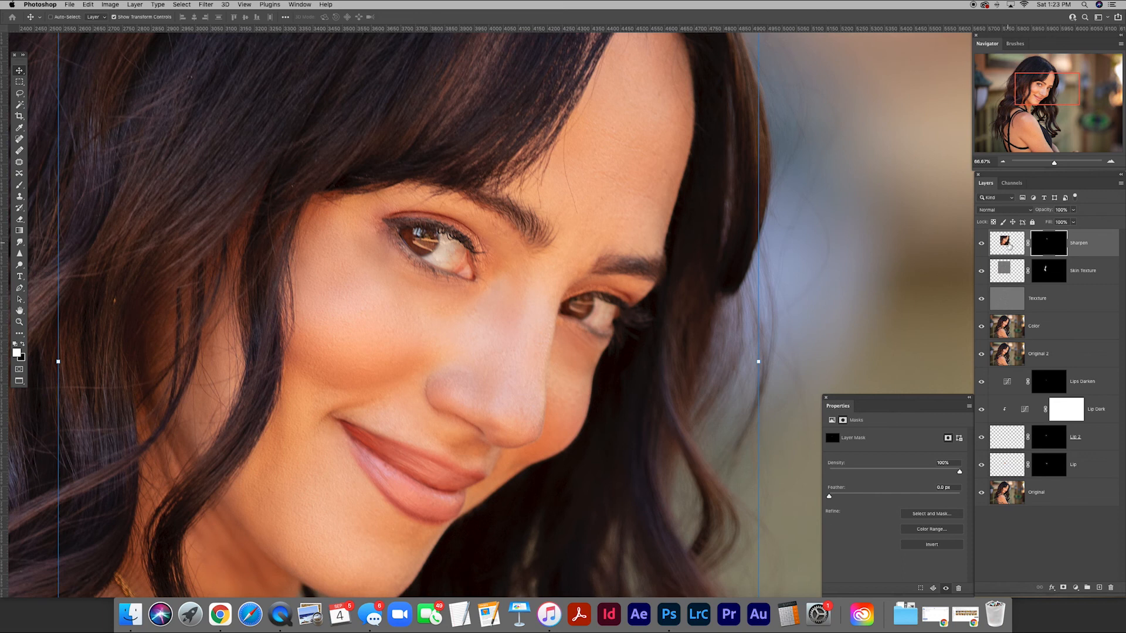
left_click(1005, 241)
left_click_drag(1048, 214, 1029, 211)
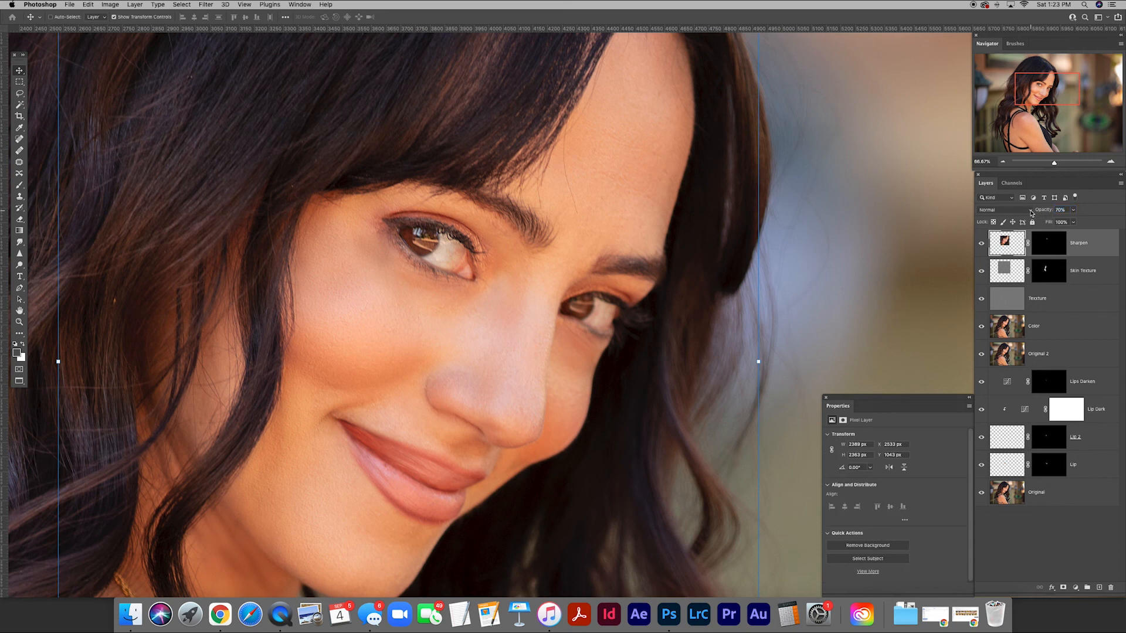
left_click(982, 243)
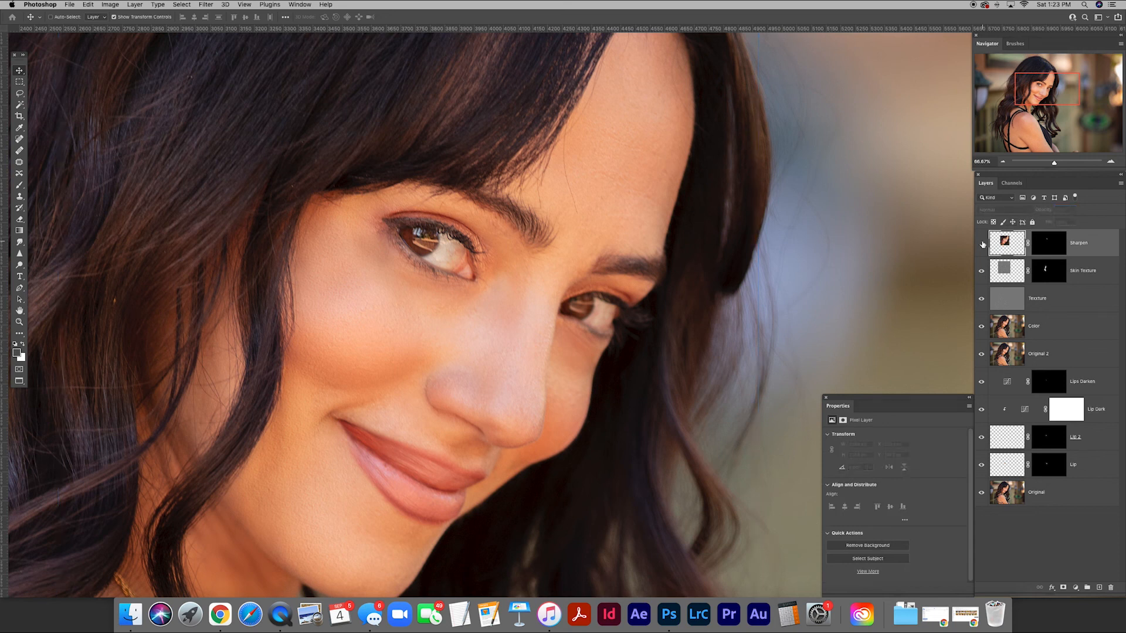
left_click(982, 243)
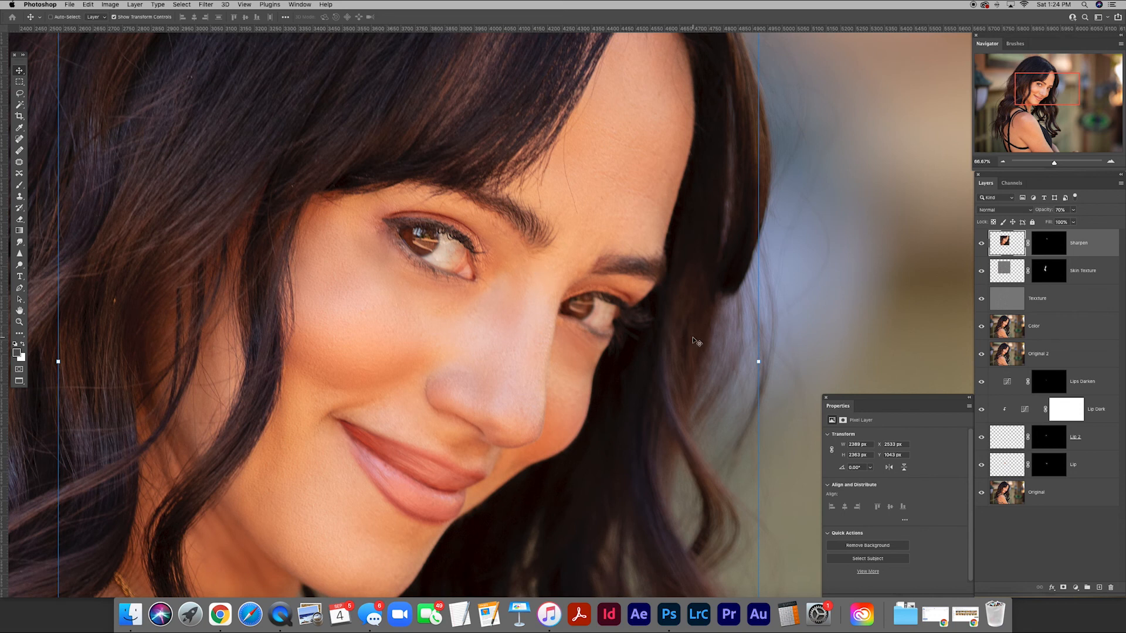
Add a Curves adjustment layer above the Sharpen layer and pull the midtones down to darken the whole image.
key("ctrl+minus")
key("ctrl+minus")
key("ctrl+minus")
key("ctrl+minus")
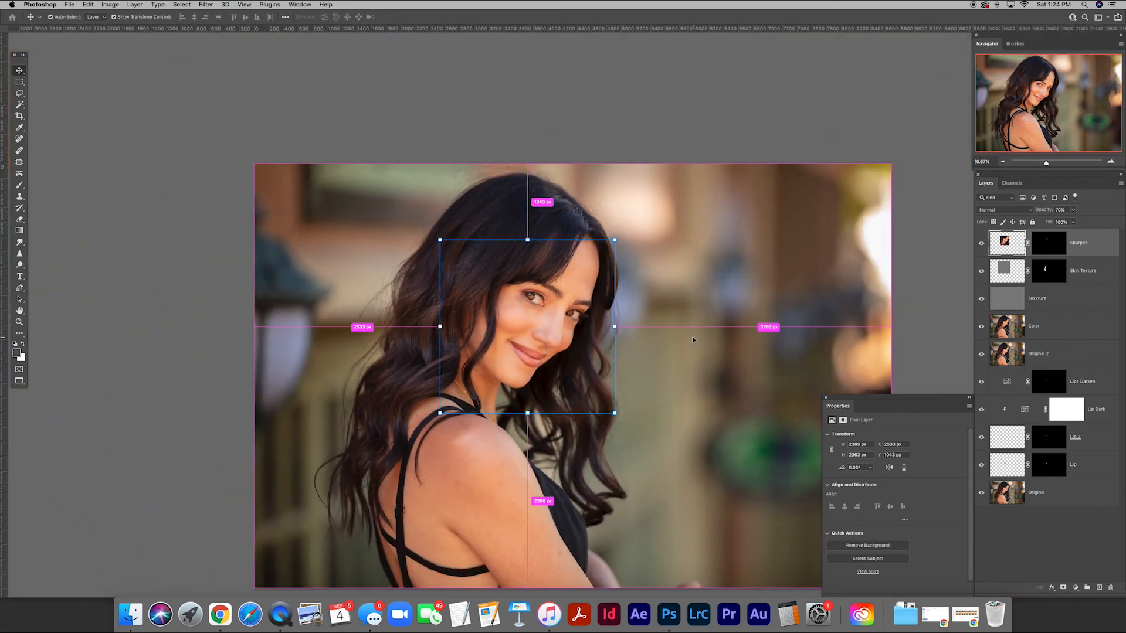
left_click_drag(716, 384, 623, 294)
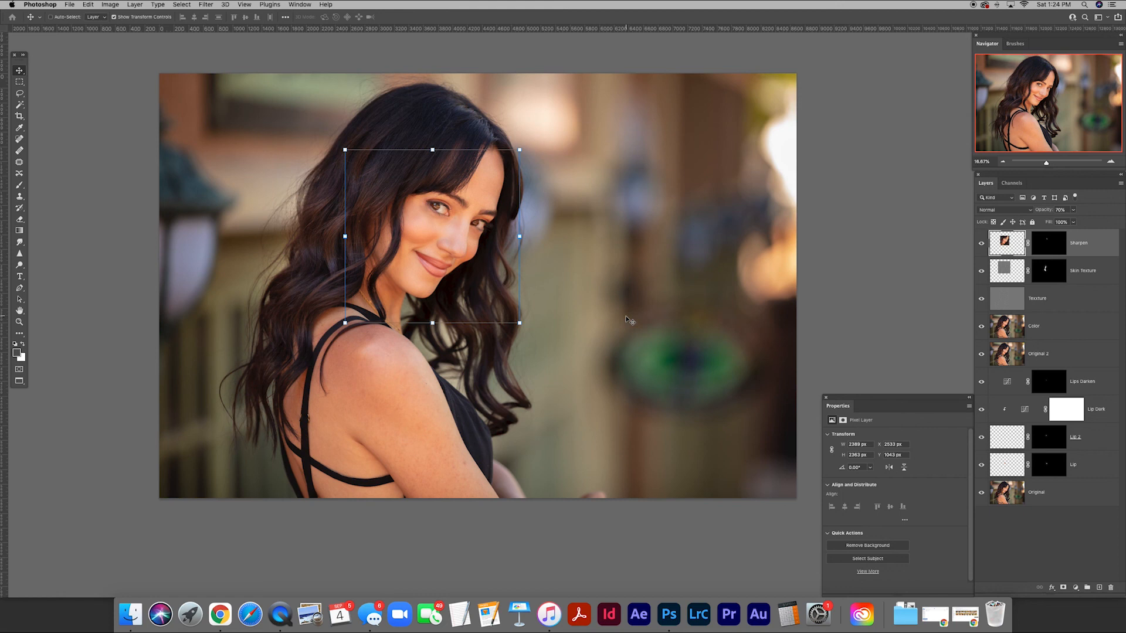
left_click(1025, 527)
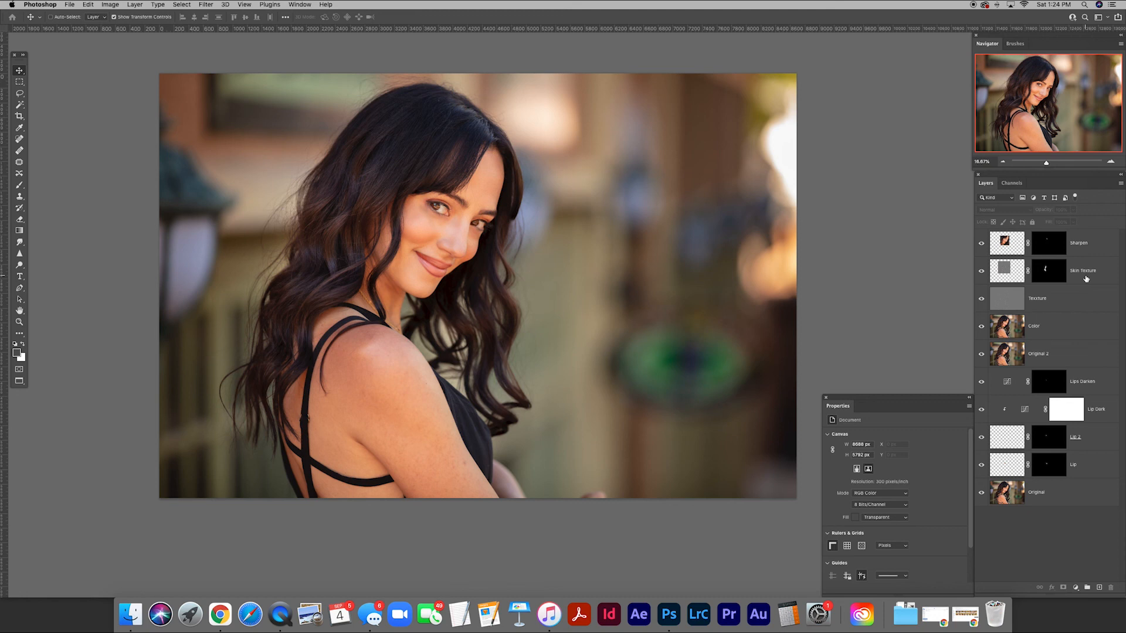
left_click(1008, 245)
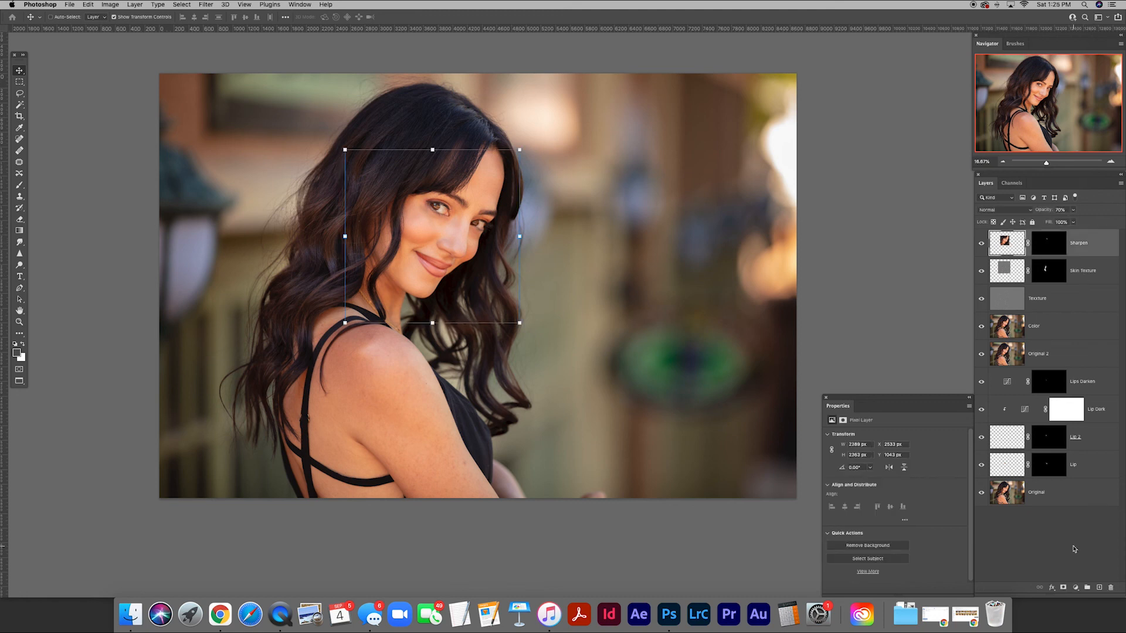
left_click(1076, 588)
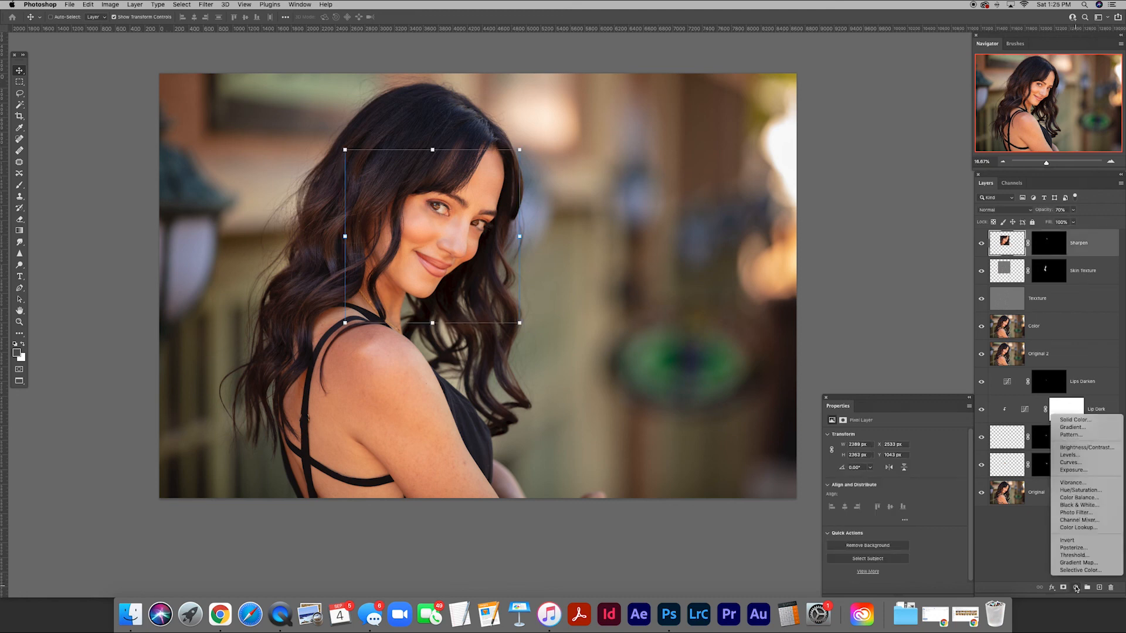
left_click(1079, 463)
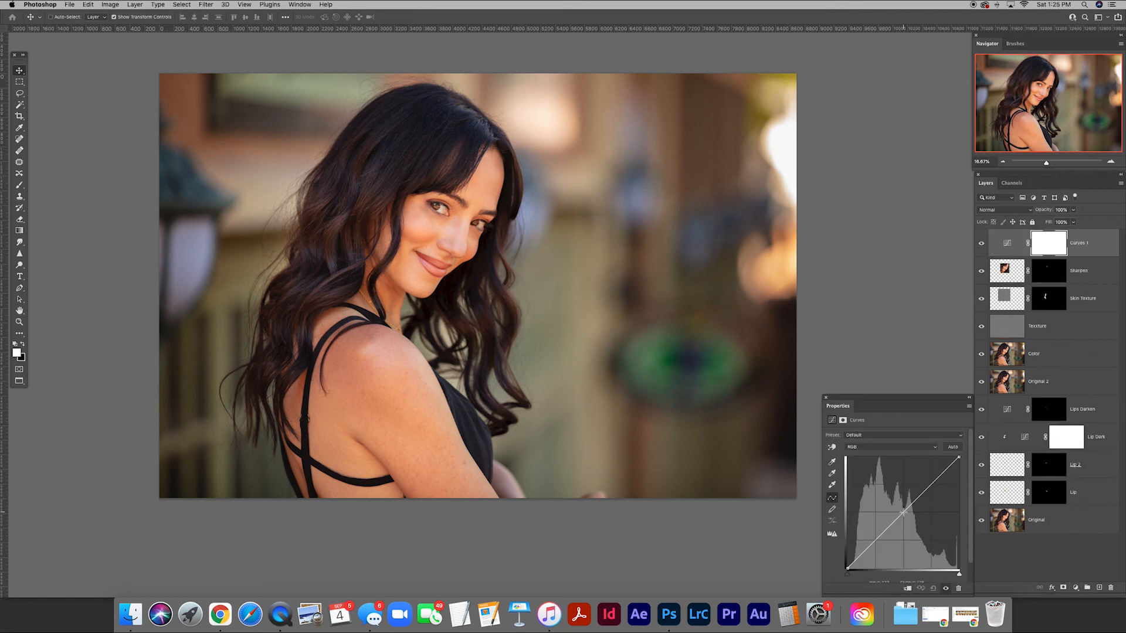
left_click_drag(903, 512, 916, 524)
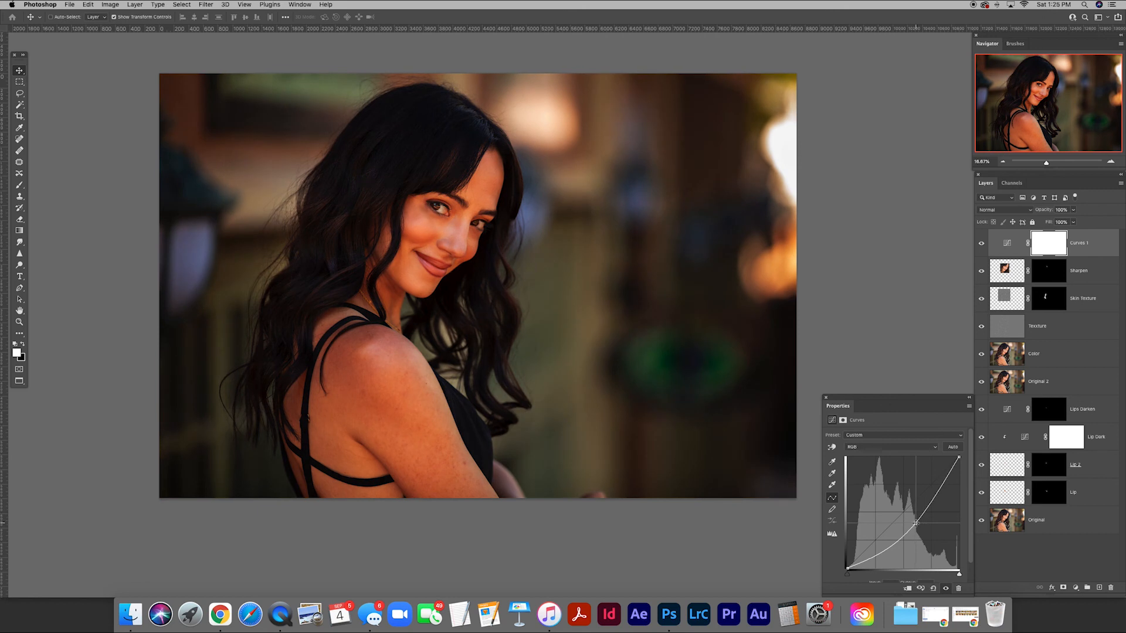
Rename the Curves layer Dark and invert its mask to black.
double_click(1079, 243)
type("Dark")
key("Return")
left_click(1043, 249)
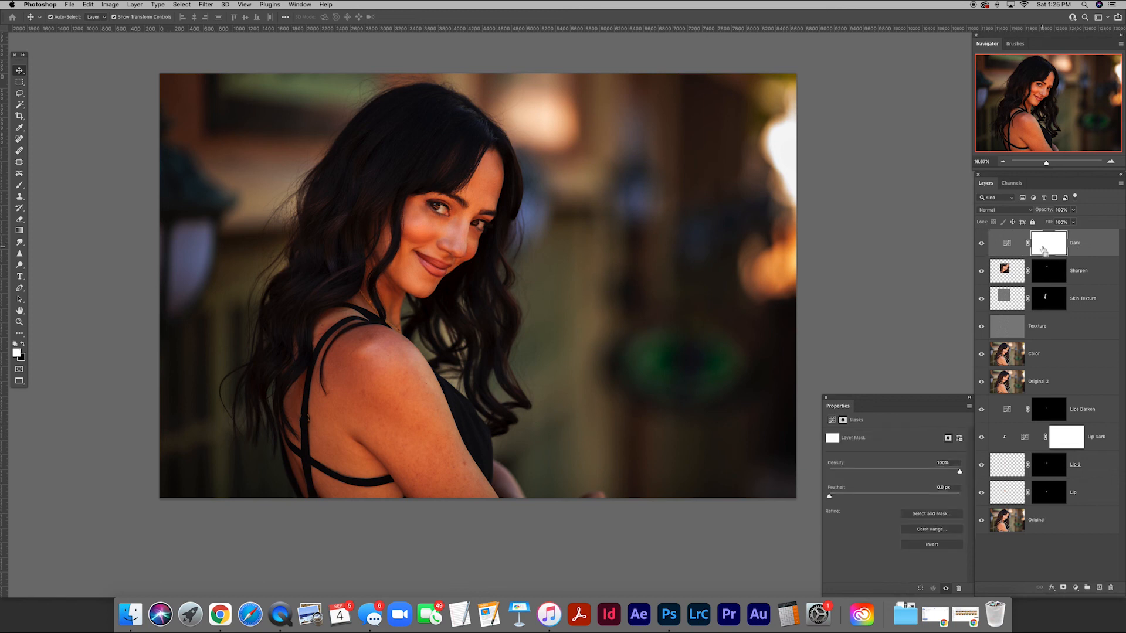
key("super+i")
Darken the background around the woman by painting white on the Dark mask with a very large soft brush, and compare before and after.
key("b")
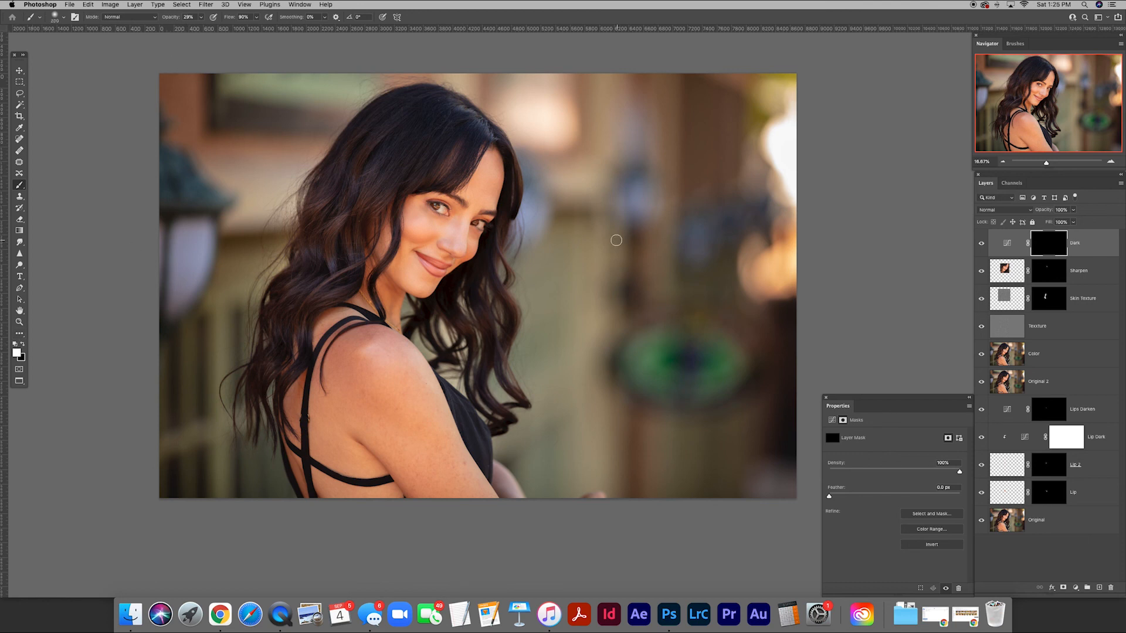
key("bracketright")
key("bracketright")
key("bracketright")
key("bracketright")
key("bracketright")
key("bracketright")
key("bracketright")
key("bracketright")
key("bracketright")
key("bracketright")
key("bracketright")
key("bracketright")
key("bracketright")
key("bracketright")
key("bracketright")
key("bracketright")
key("bracketright")
key("bracketright")
key("bracketright")
key("bracketright")
key("bracketright")
key("super+minus")
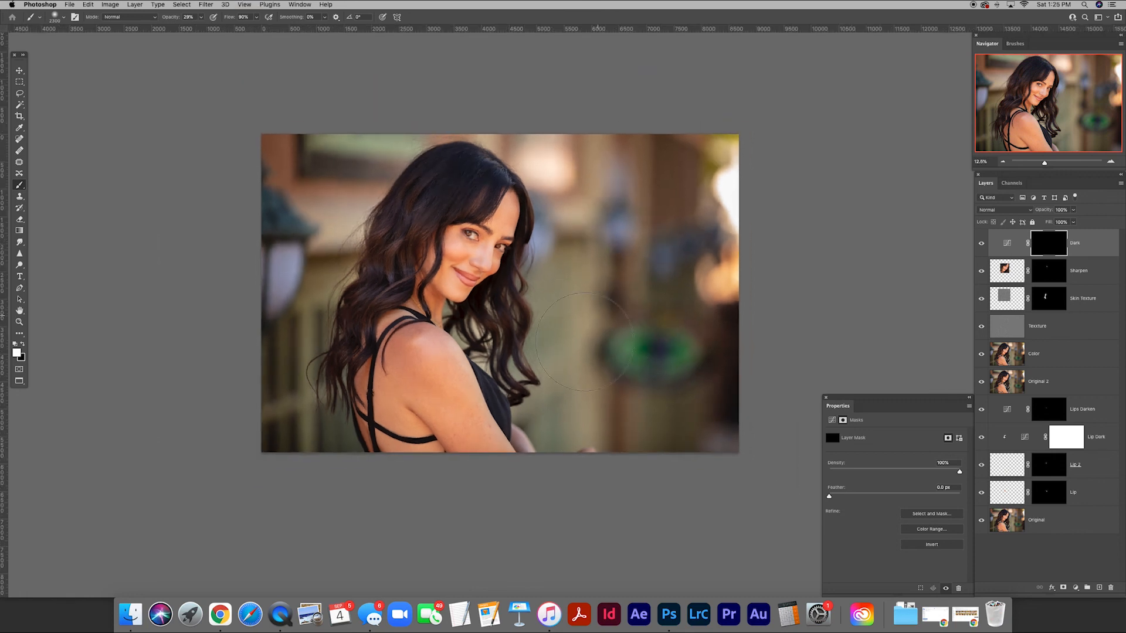
mouse_move(575, 348)
left_mouse_down()
mouse_move(596, 475)
mouse_move(581, 340)
mouse_move(591, 464)
mouse_move(607, 380)
mouse_move(720, 394)
left_mouse_up()
mouse_move(562, 282)
left_mouse_down()
mouse_move(637, 180)
mouse_move(673, 201)
mouse_move(584, 138)
left_mouse_up()
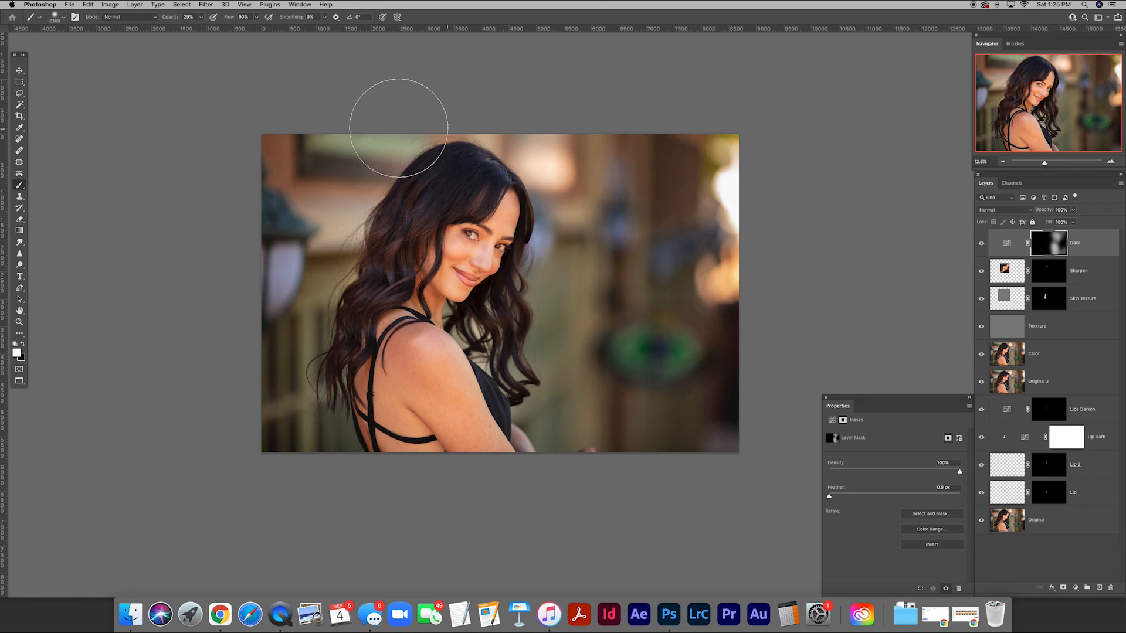
mouse_move(309, 225)
left_mouse_down()
mouse_move(297, 442)
mouse_move(316, 441)
mouse_move(261, 452)
left_mouse_up()
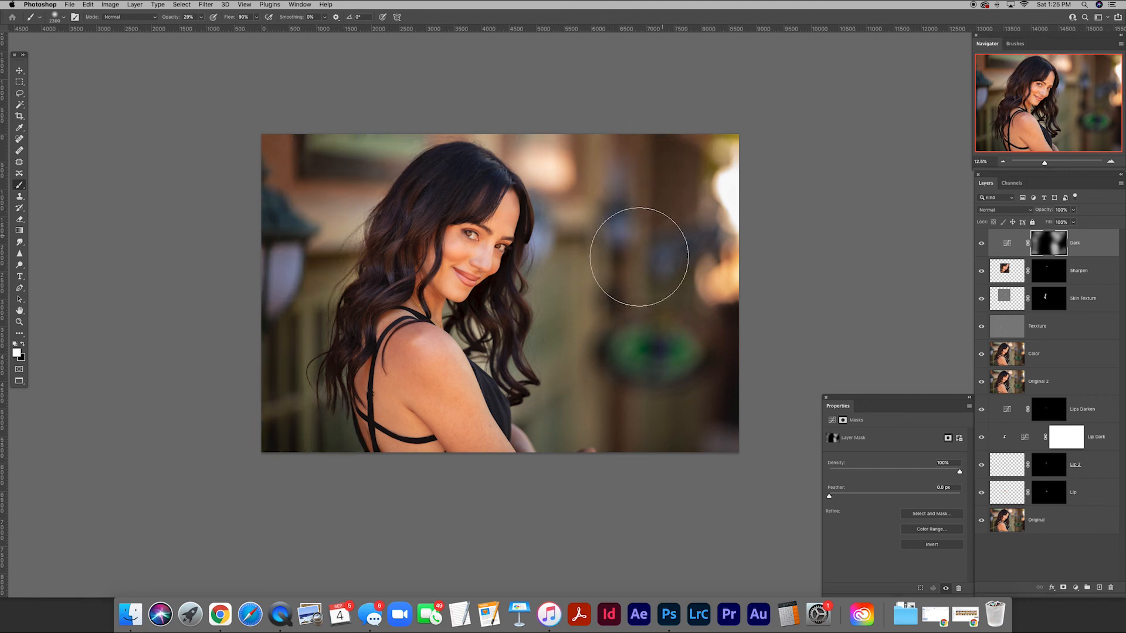
mouse_move(578, 372)
left_mouse_down()
mouse_move(560, 424)
mouse_move(762, 481)
left_mouse_up()
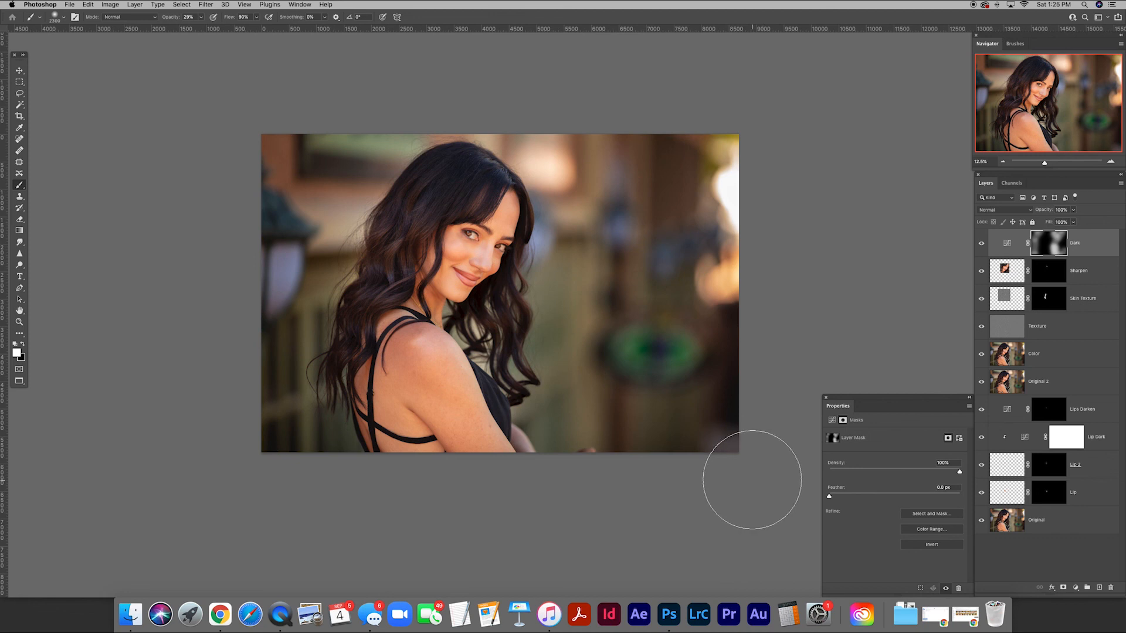
left_click(982, 244)
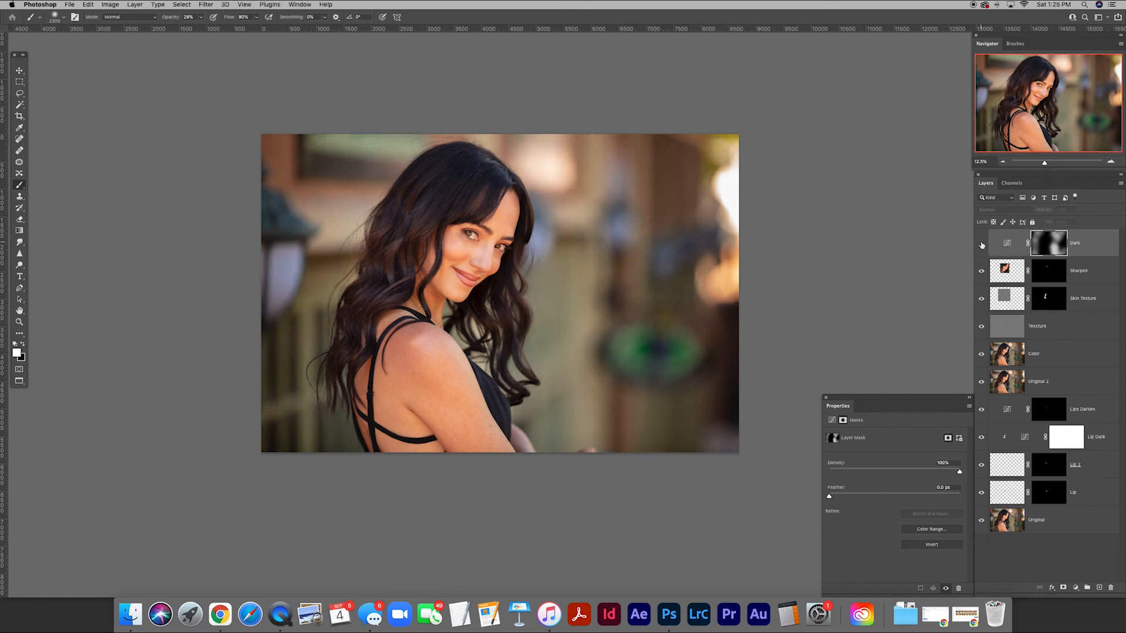
left_click(981, 244)
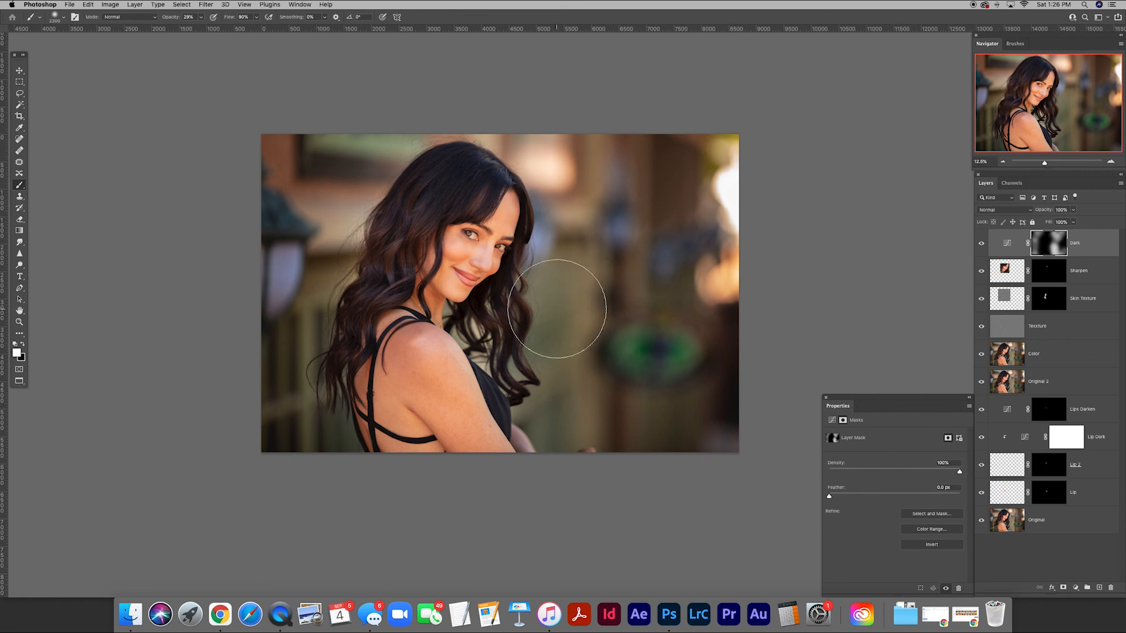
Add a Black & White adjustment layer above the Dark layer and lower Reds to 11 and Yellows to 47.
left_click(1076, 588)
left_click(1074, 505)
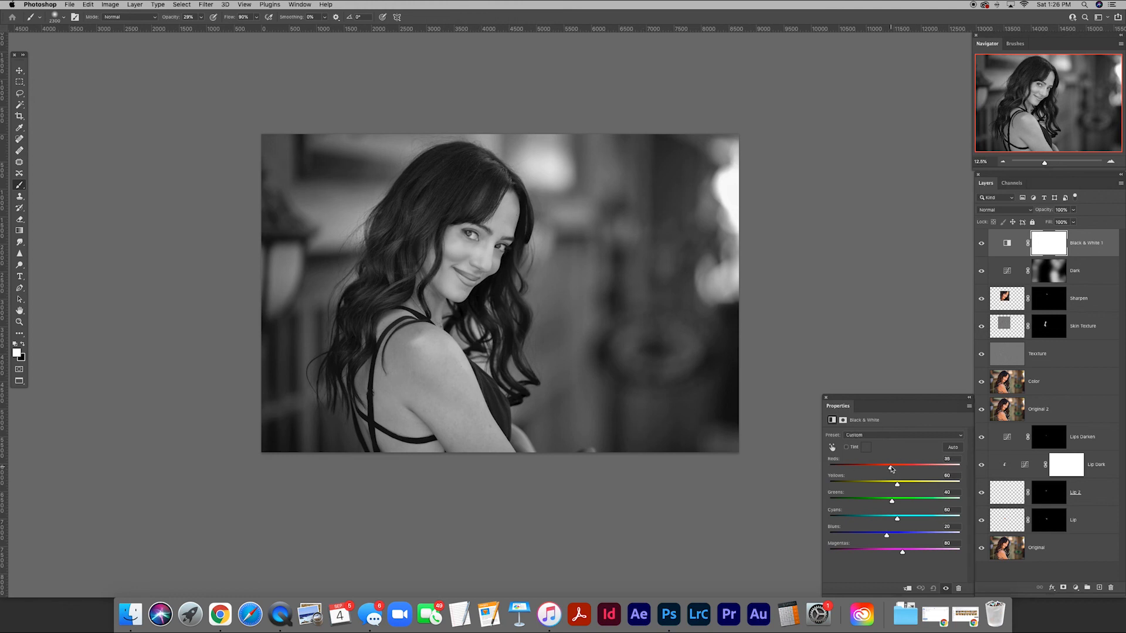
mouse_move(890, 467)
left_mouse_down()
mouse_move(897, 487)
mouse_move(890, 478)
left_mouse_up()
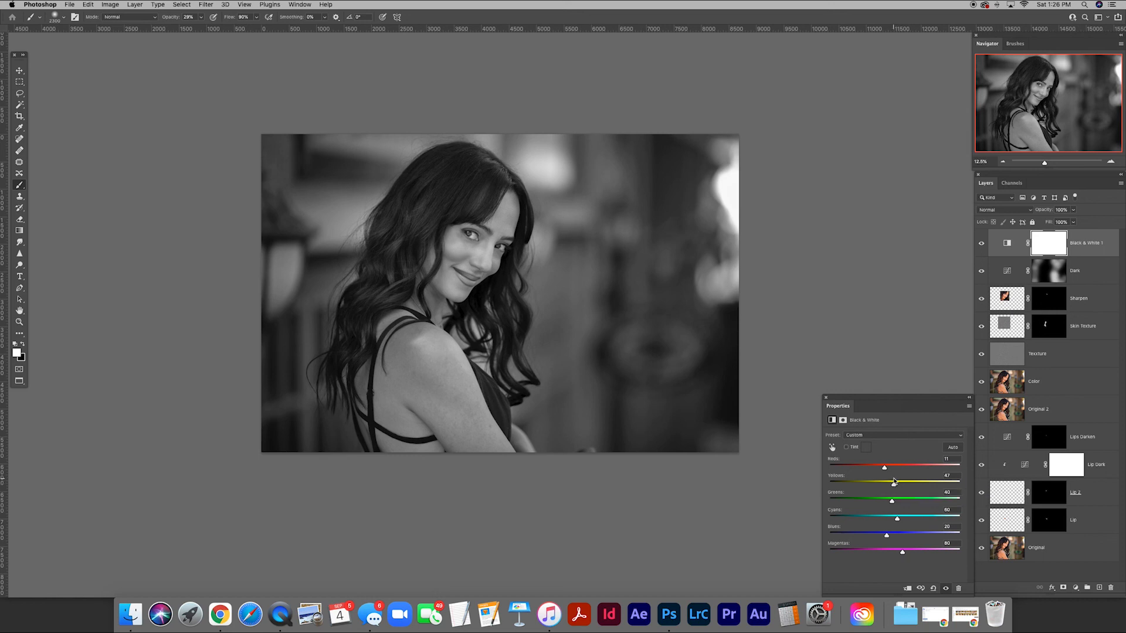
Reduce the Black & White layer's opacity to about 18% and compare the image with the layer hidden and shown.
left_click(1007, 243)
left_click(1061, 210)
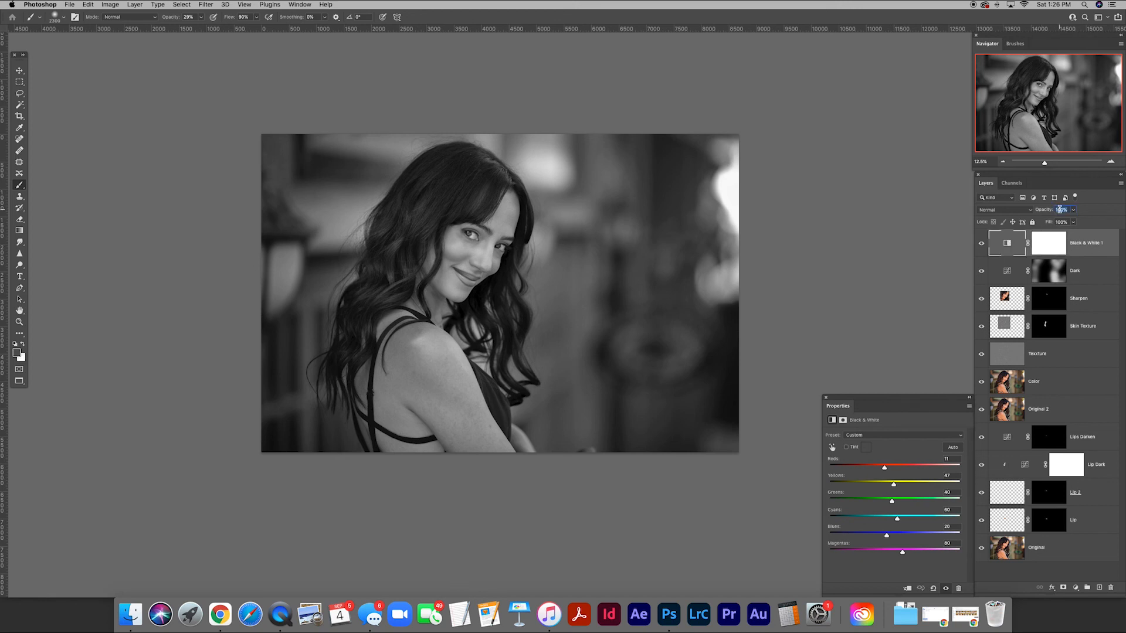
type("15")
key("Return")
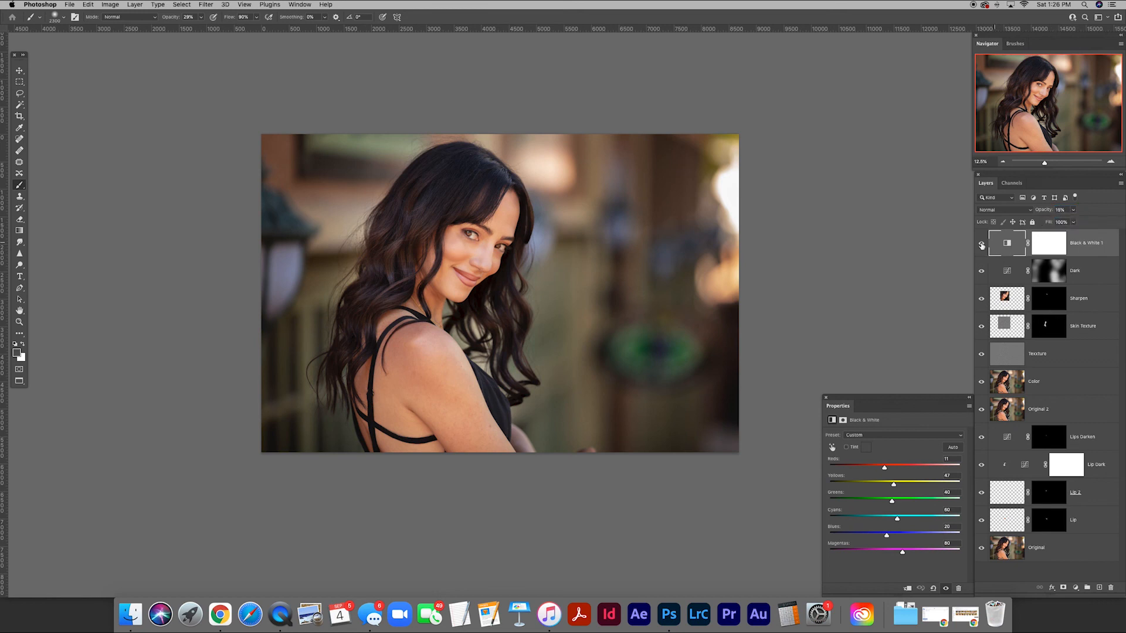
key("v")
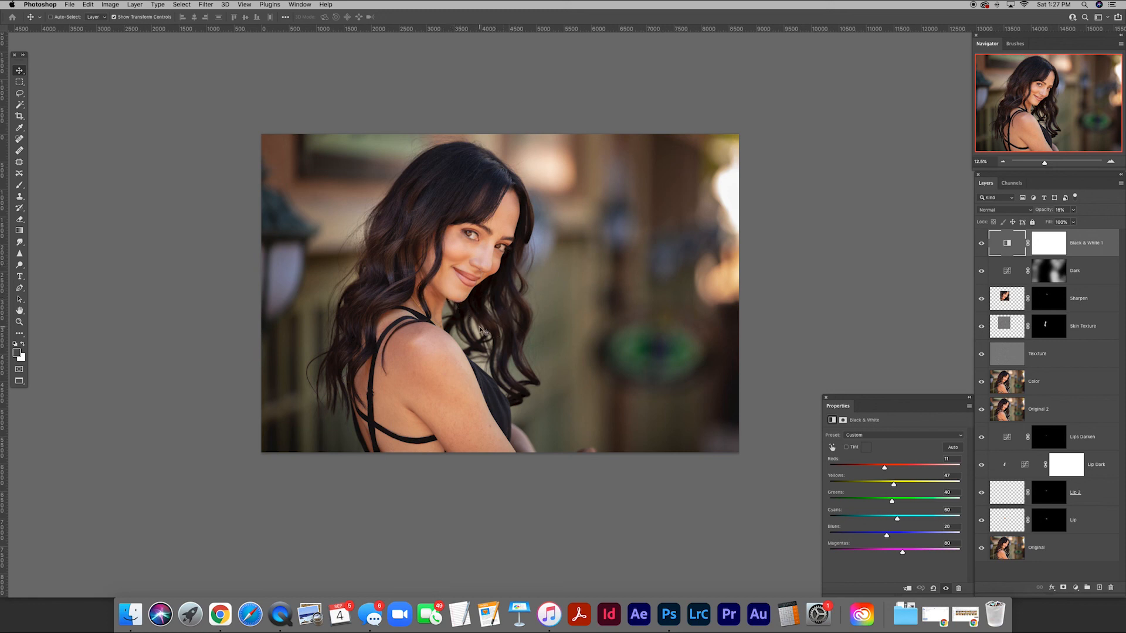
left_click(981, 244)
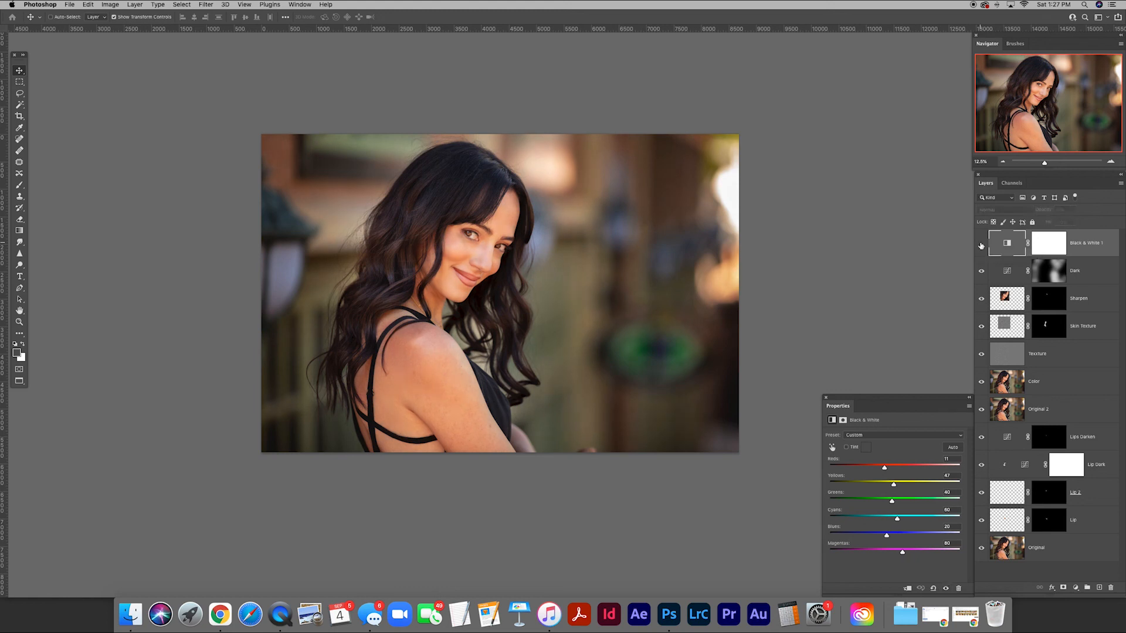
left_click(981, 245)
Paint black at 100% brush opacity on the Black & White mask over the background on both sides of the woman.
left_click(1044, 247)
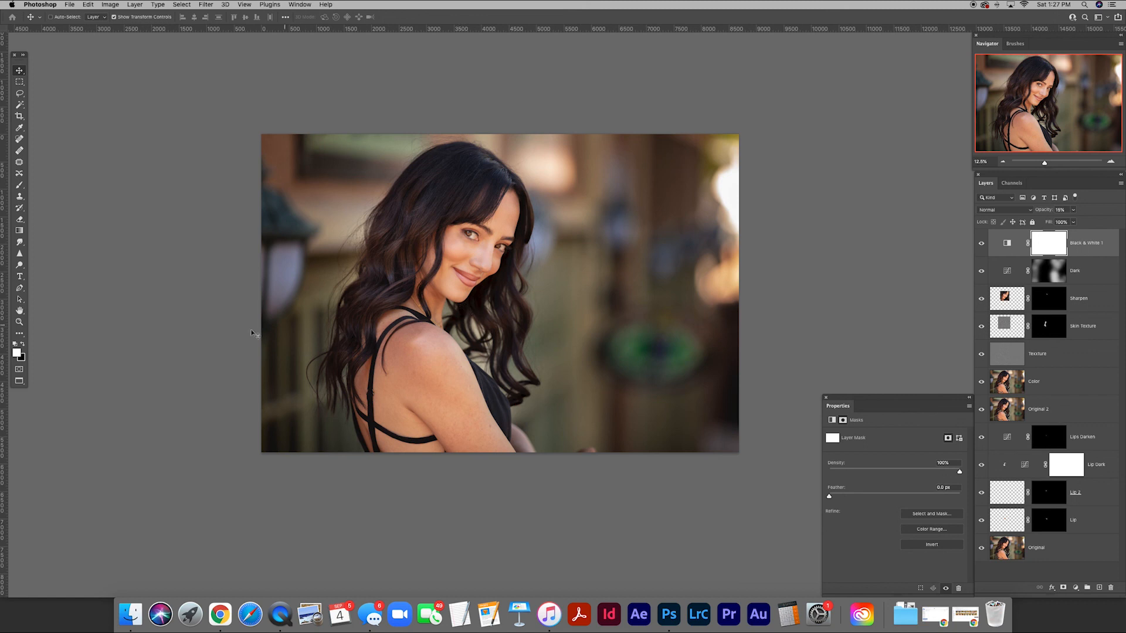
key("b")
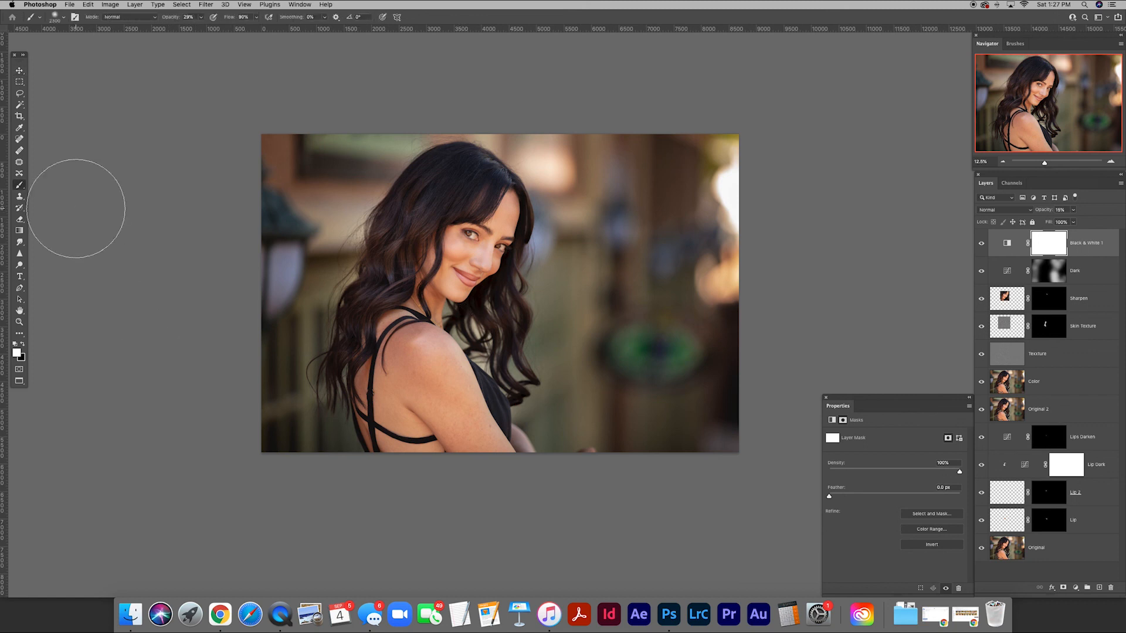
left_click(23, 344)
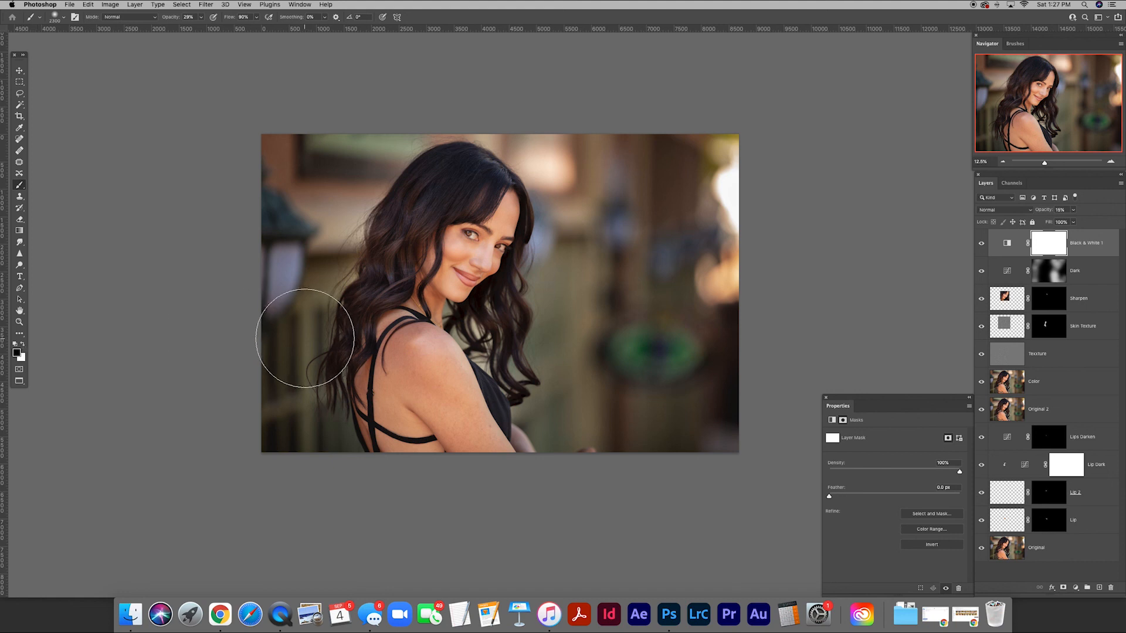
left_click_drag(169, 18, 334, 208)
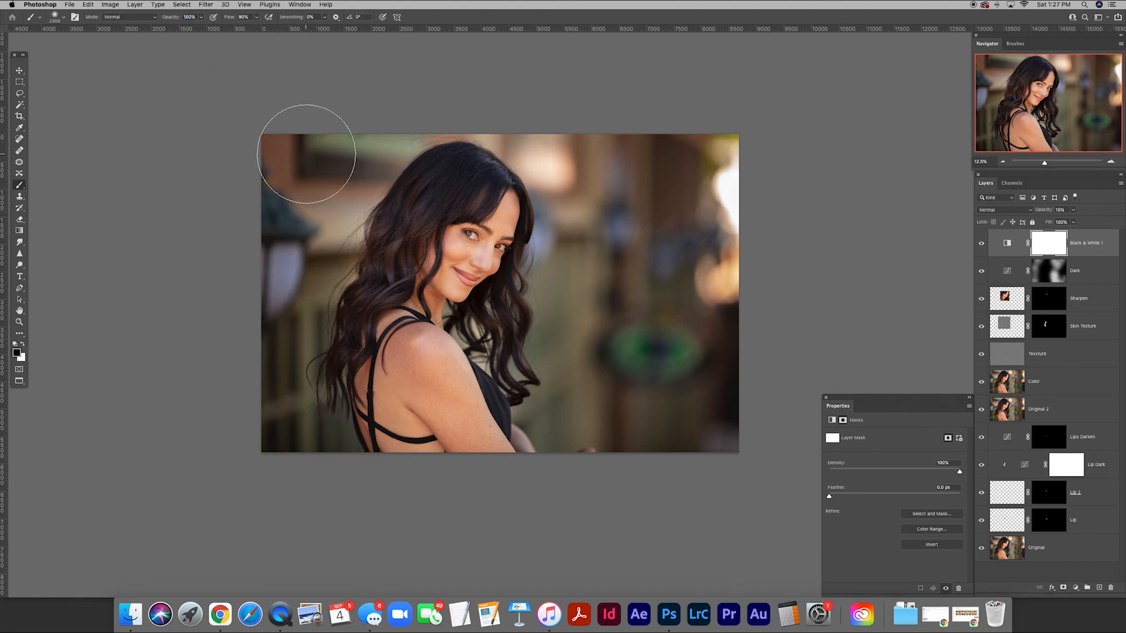
left_click_drag(317, 146, 300, 349)
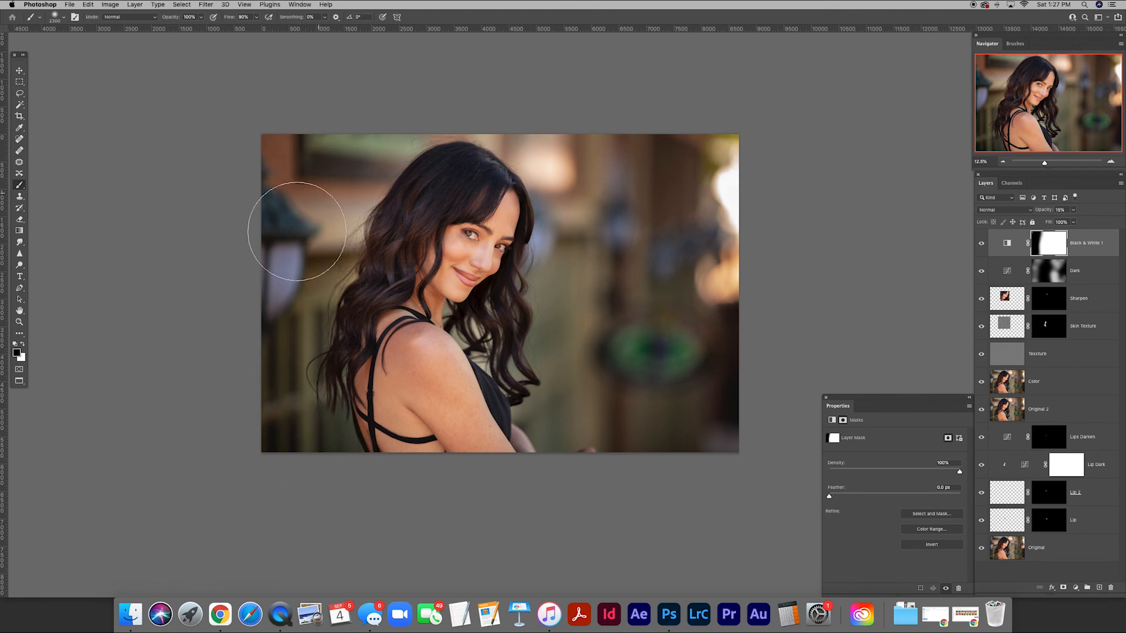
mouse_move(733, 200)
left_mouse_down()
mouse_move(674, 289)
mouse_move(558, 314)
mouse_move(703, 402)
mouse_move(593, 360)
mouse_move(600, 419)
mouse_move(565, 314)
mouse_move(709, 251)
mouse_move(628, 238)
mouse_move(597, 251)
left_mouse_up()
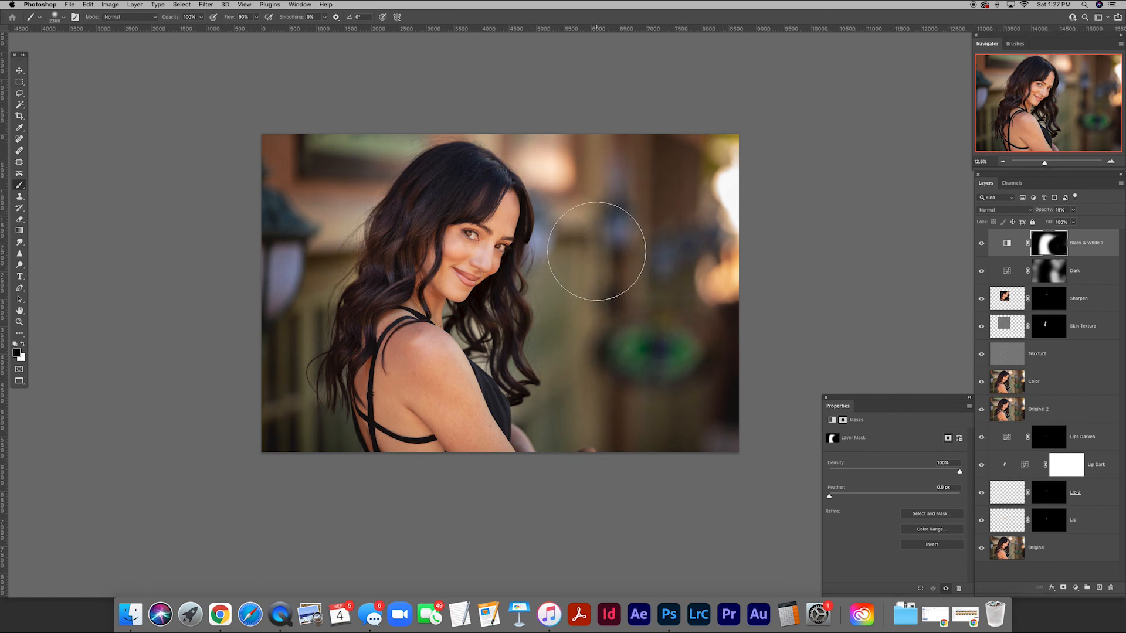
Paint black over the eyes on the Black & White mask with a small brush, and compare the layer hidden and shown.
key("z")
left_click_drag(472, 241, 522, 241)
key("b")
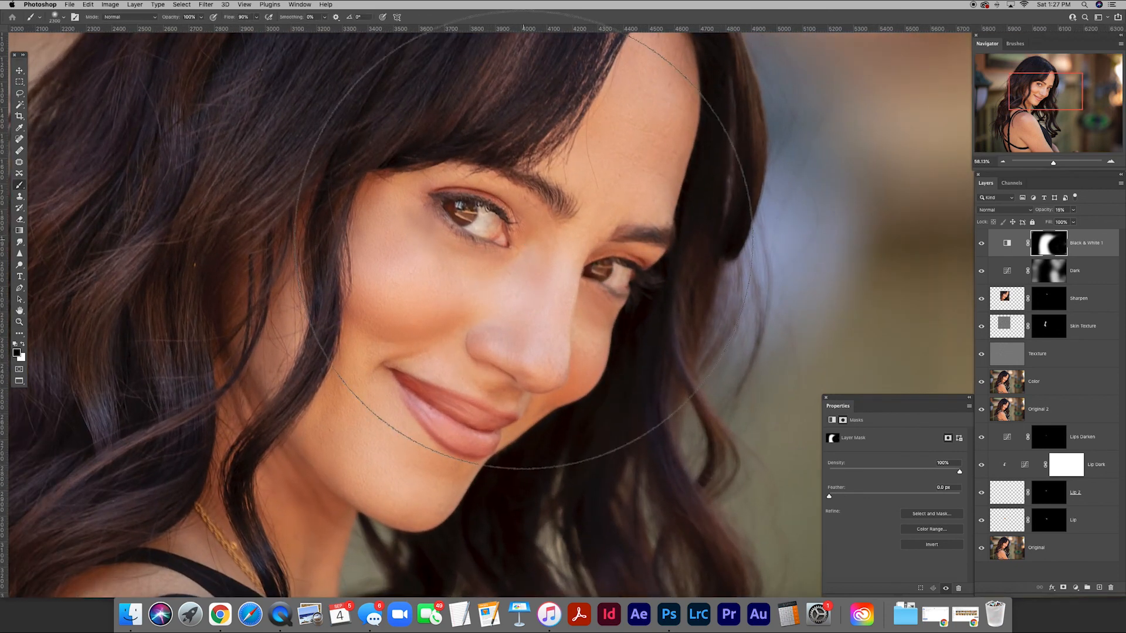
key("bracketleft")
key("bracketleft")
key("bracketleft")
key("bracketleft")
key("bracketleft")
key("bracketleft")
key("bracketleft")
key("bracketleft")
key("bracketleft")
key("bracketleft")
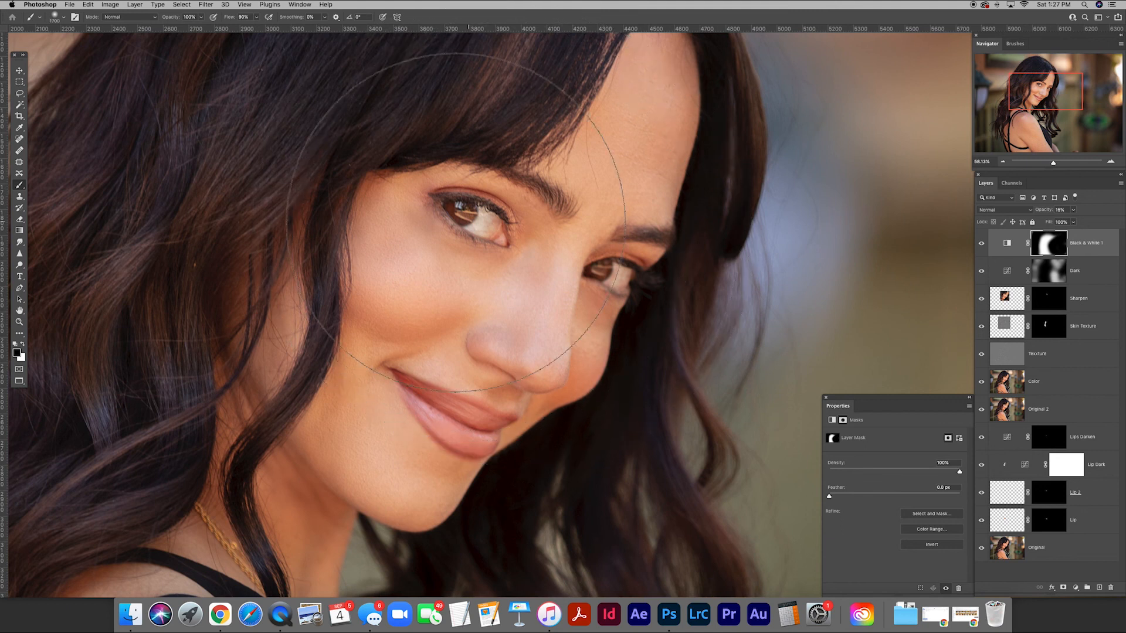
key("bracketleft")
key("bracketleft")
key("bracketleft")
key("bracketleft")
key("bracketleft")
key("bracketleft")
key("bracketleft")
key("bracketleft")
key("bracketleft")
key("bracketleft")
key("bracketleft")
key("bracketleft")
key("bracketleft")
key("bracketleft")
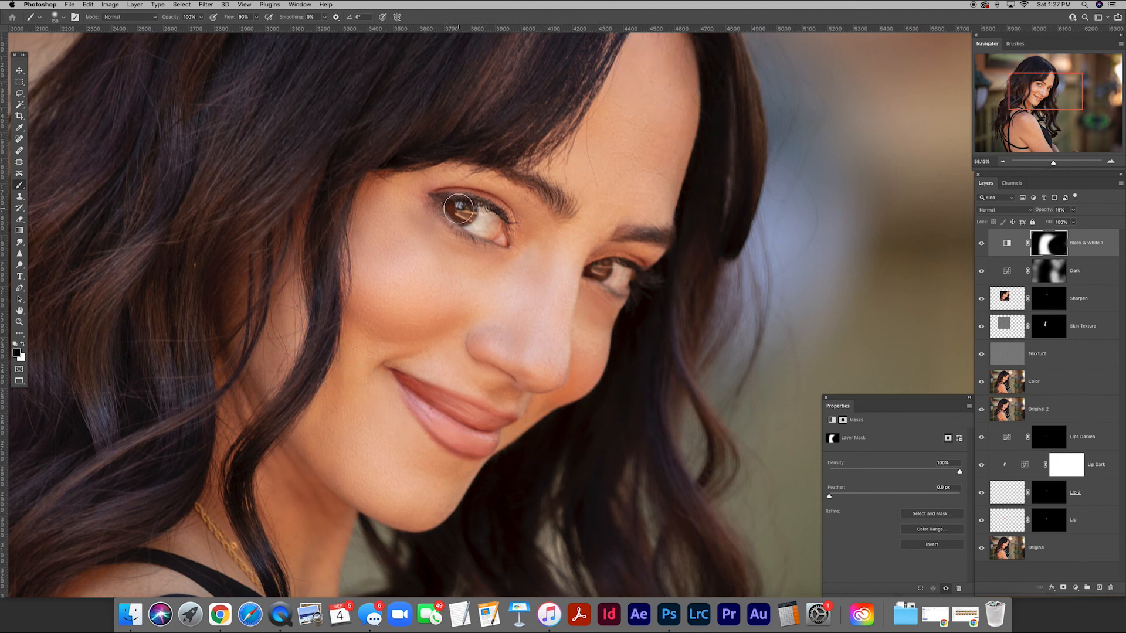
key("bracketleft")
key("bracketleft")
key("super+0")
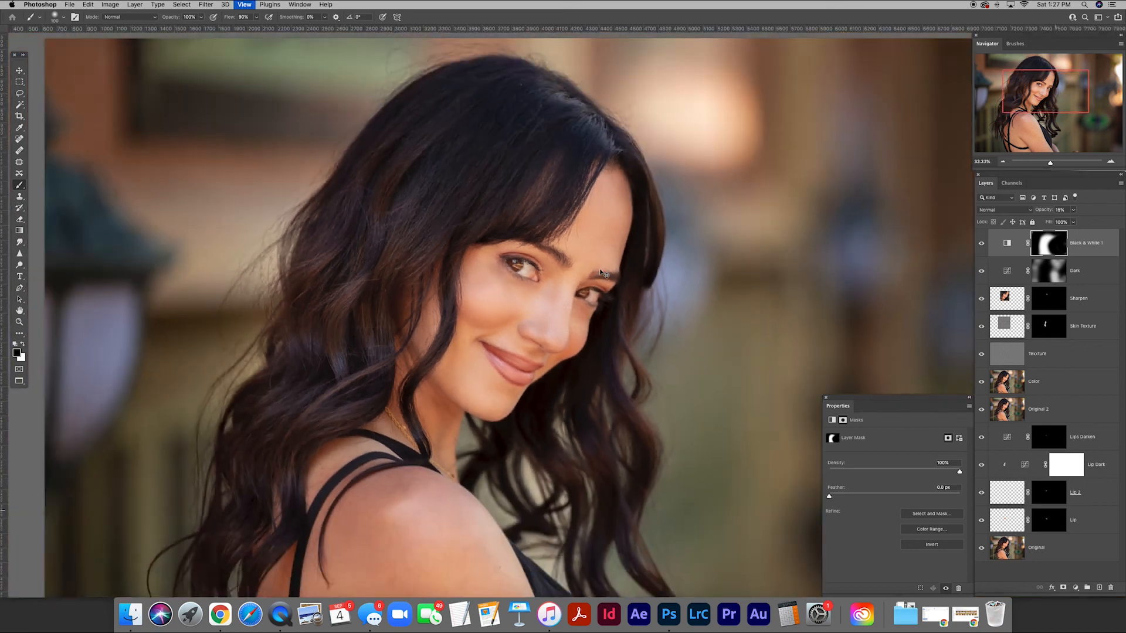
left_click_drag(673, 327, 615, 256)
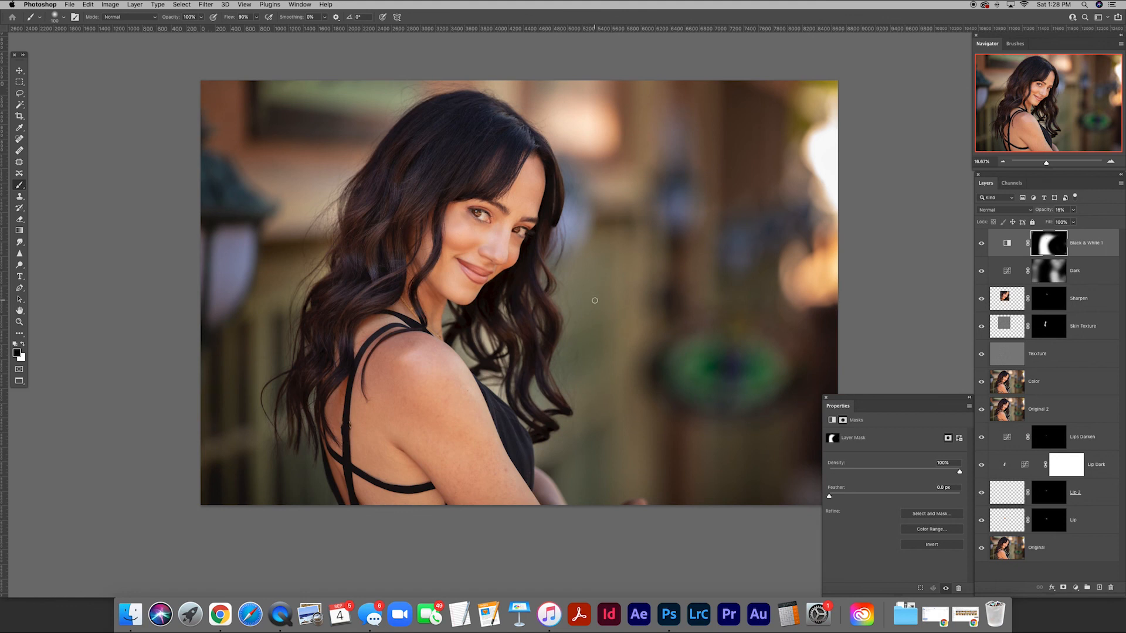
left_click(982, 244)
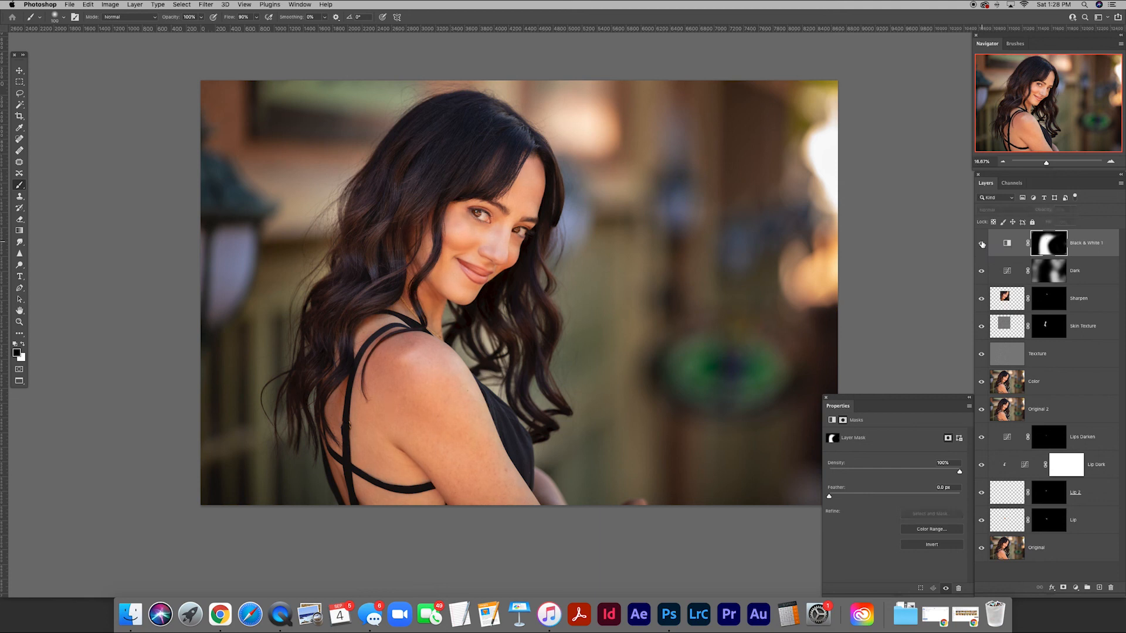
left_click(982, 244)
Add a Curves adjustment layer above the Black & White layer and pull its curve down to darken the whole image.
left_click(1075, 588)
left_click(1088, 463)
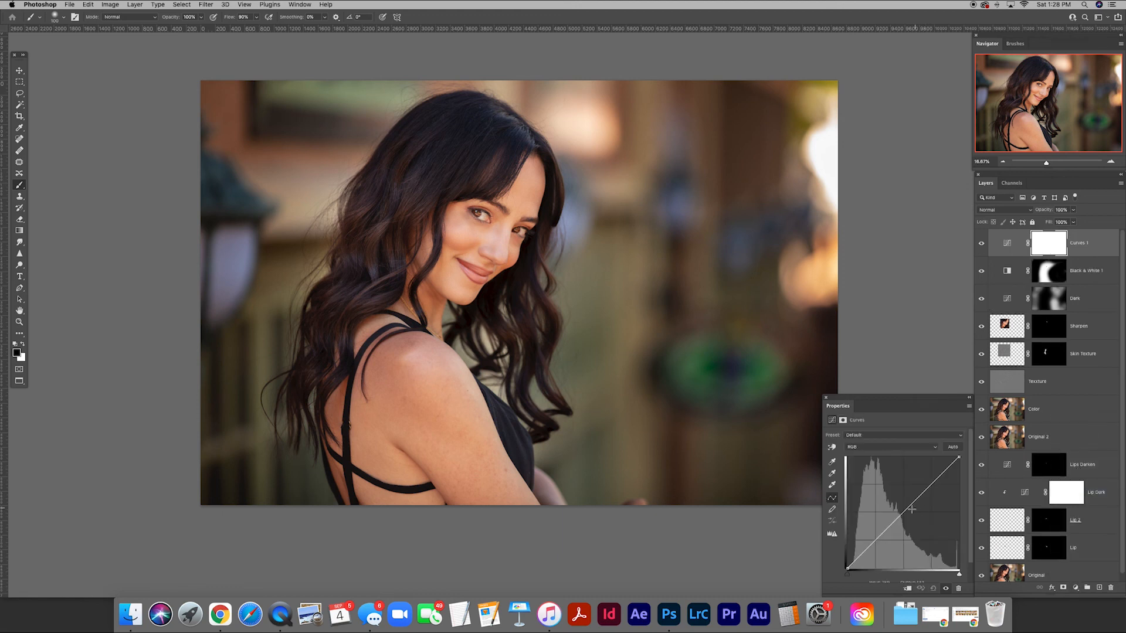
left_click_drag(903, 513, 930, 499)
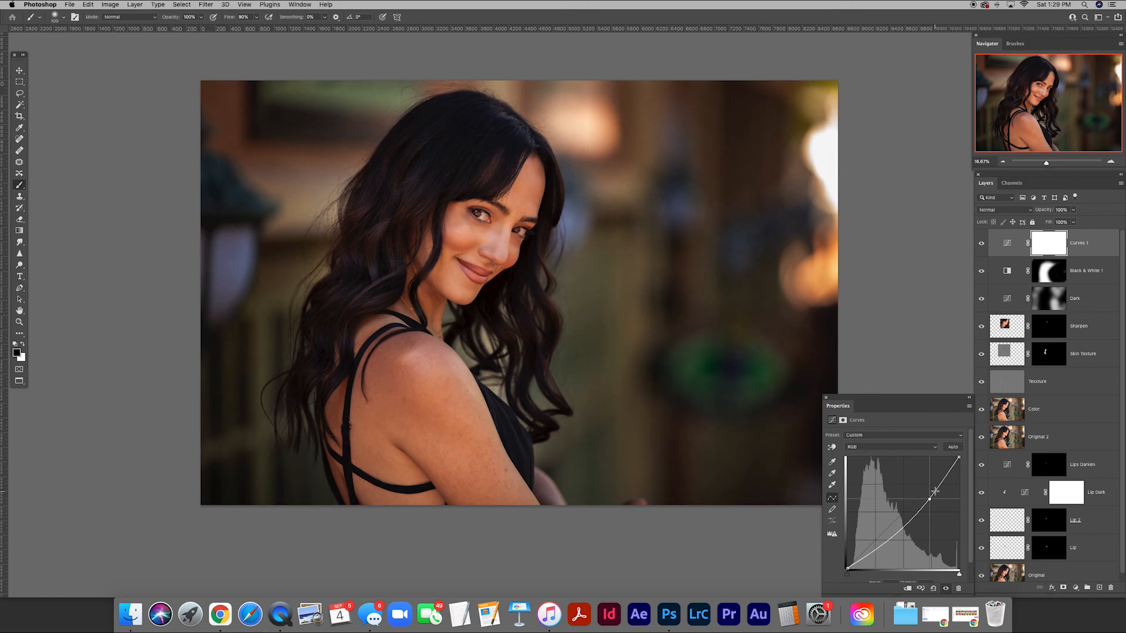
Rename the new Curves layer Skin Tones Dark and invert its mask to black.
double_click(1078, 242)
type("Sk")
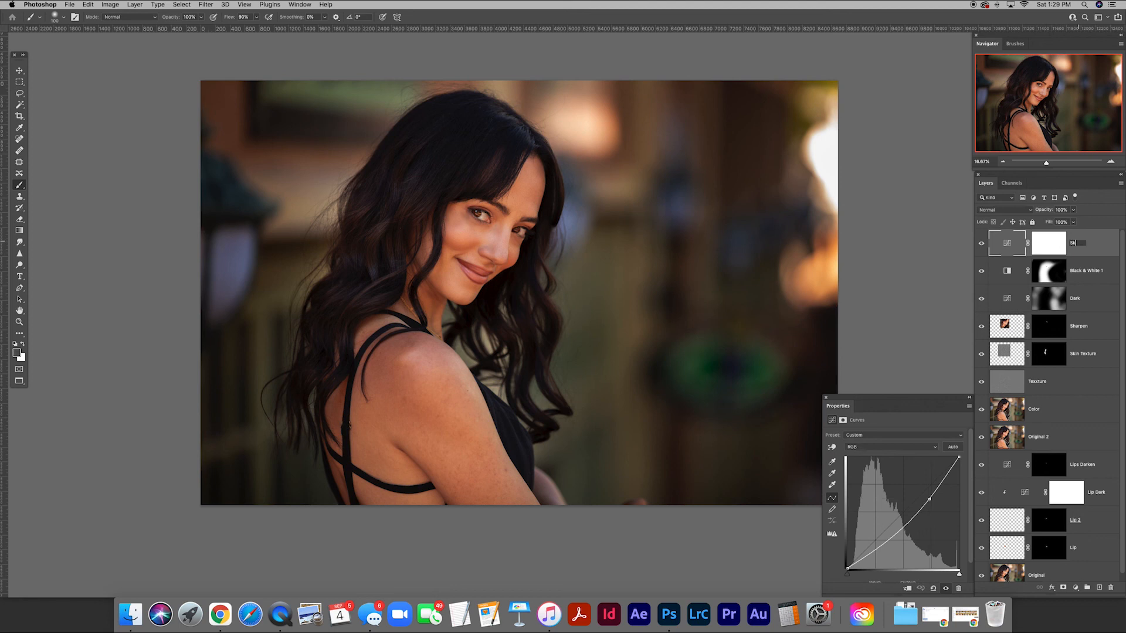
type("in Tones Dark")
key("Return")
left_click(1058, 247)
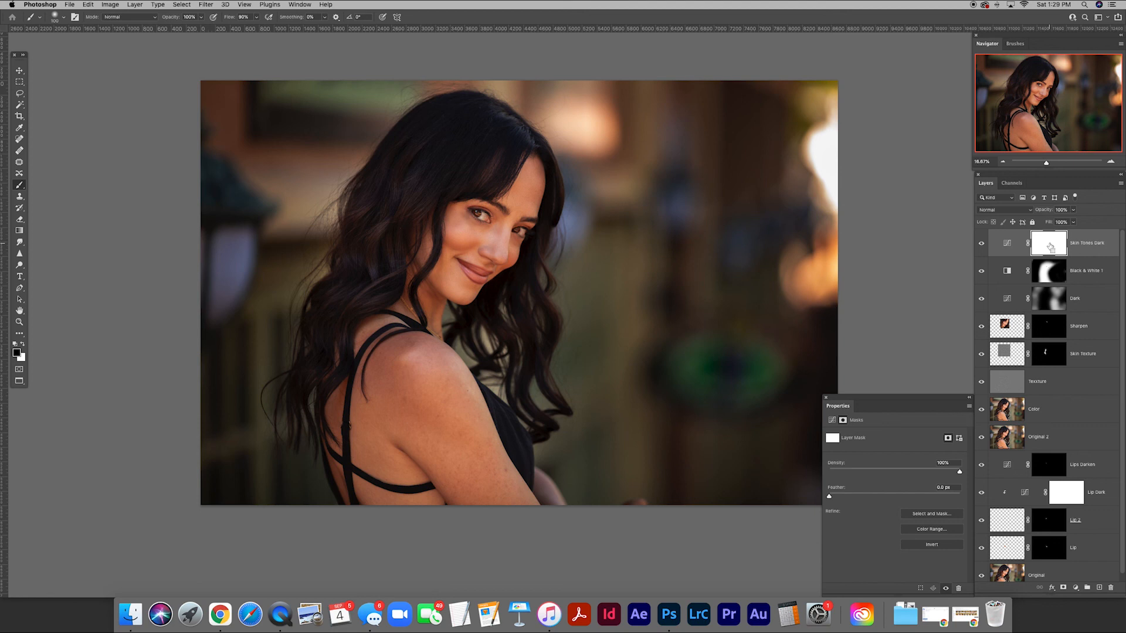
key("super+i")
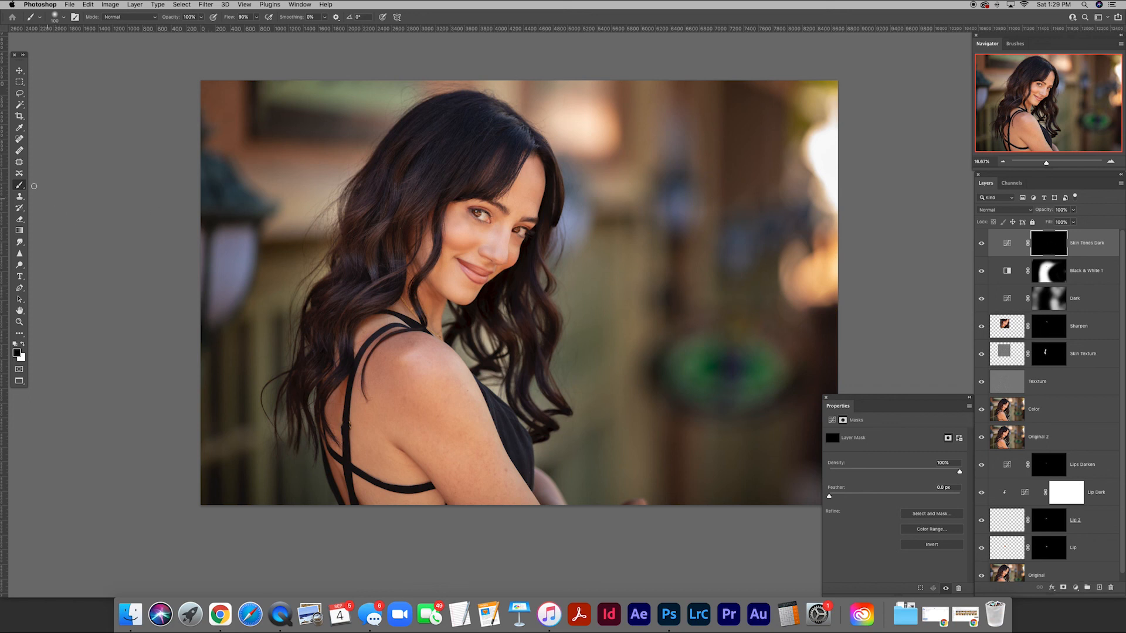
Paint white on the Skin Tones Dark mask at 20% brush opacity to darken the contours of the face.
left_click(21, 346)
left_click(186, 17)
type("20")
key("Return")
key("bracketright")
key("bracketright")
key("bracketright")
key("bracketright")
key("bracketright")
key("bracketright")
key("bracketright")
key("bracketright")
mouse_move(470, 247)
left_mouse_down()
mouse_move(437, 206)
mouse_move(439, 269)
mouse_move(409, 233)
mouse_move(446, 294)
mouse_move(469, 306)
mouse_move(463, 299)
mouse_move(512, 283)
mouse_move(527, 258)
mouse_move(542, 170)
mouse_move(526, 205)
left_mouse_up()
key("bracketleft")
key("bracketleft")
key("bracketleft")
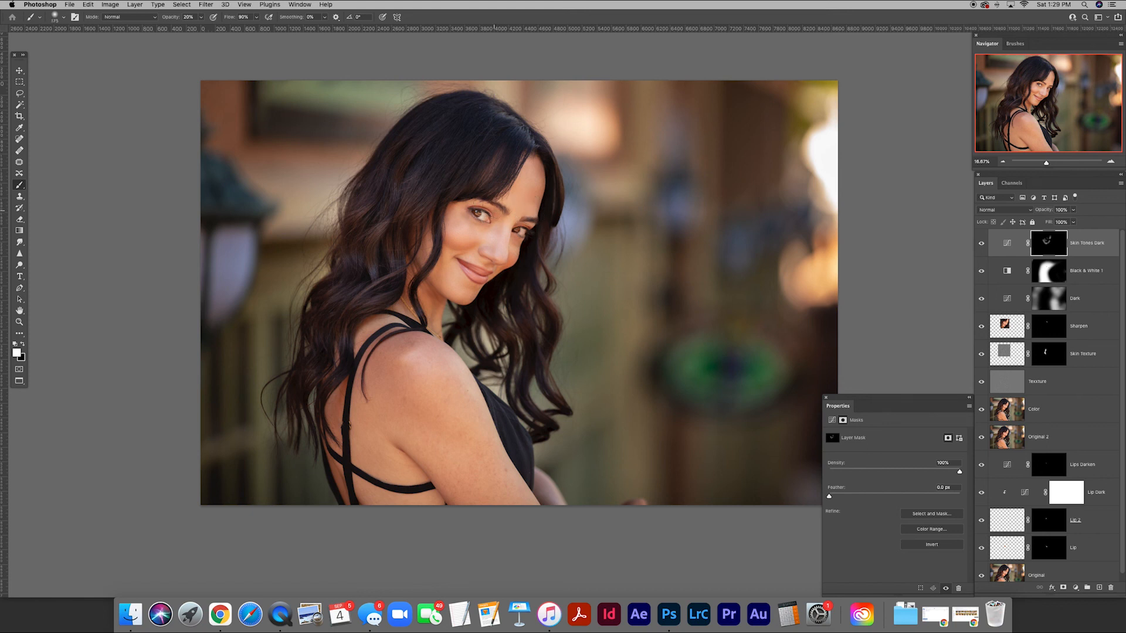
Build up the Skin Tones Dark contouring around the face with a resized brush, and compare the layer hidden and shown.
key("bracketright")
key("bracketright")
key("bracketright")
key("bracketleft")
key("bracketleft")
key("super+equal")
key("super+equal")
left_click_drag(438, 234, 573, 319)
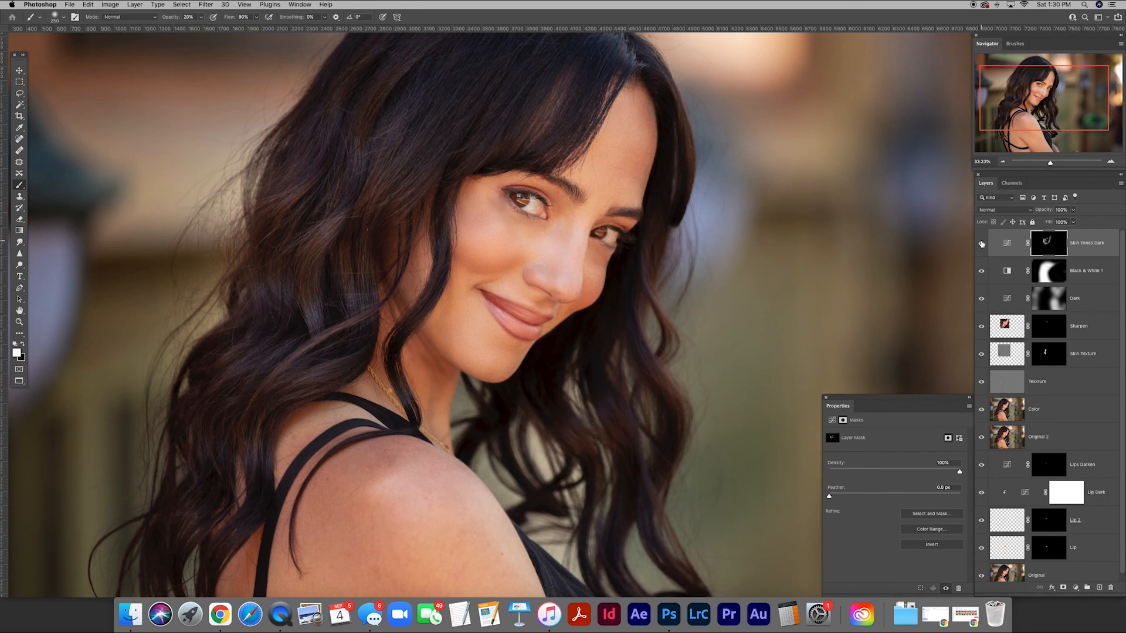
left_click(982, 243)
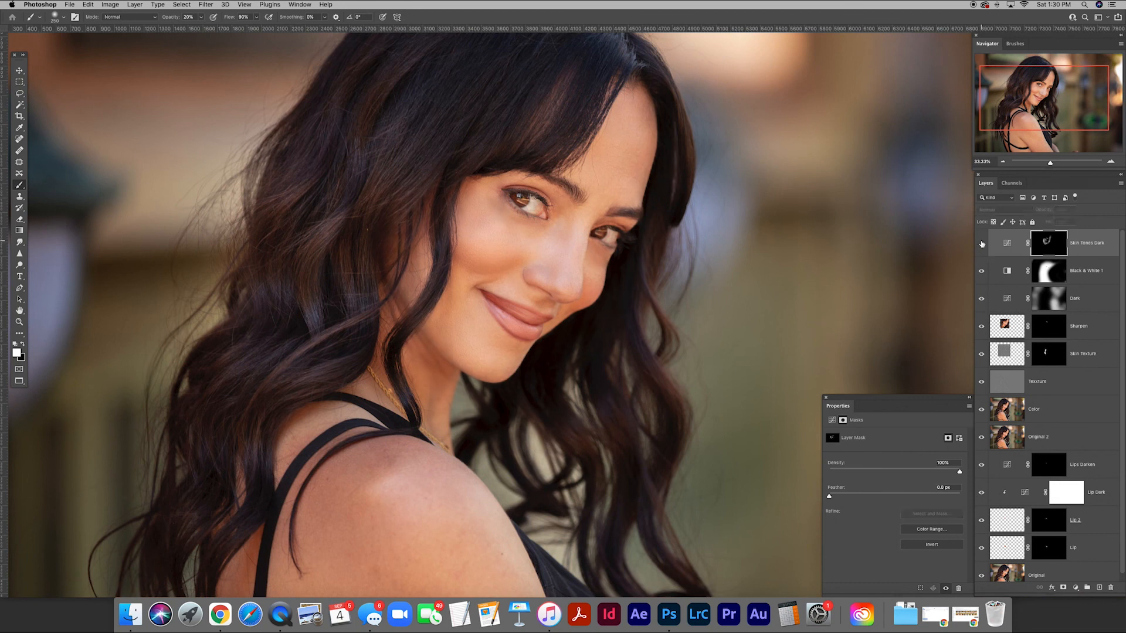
left_click(982, 243)
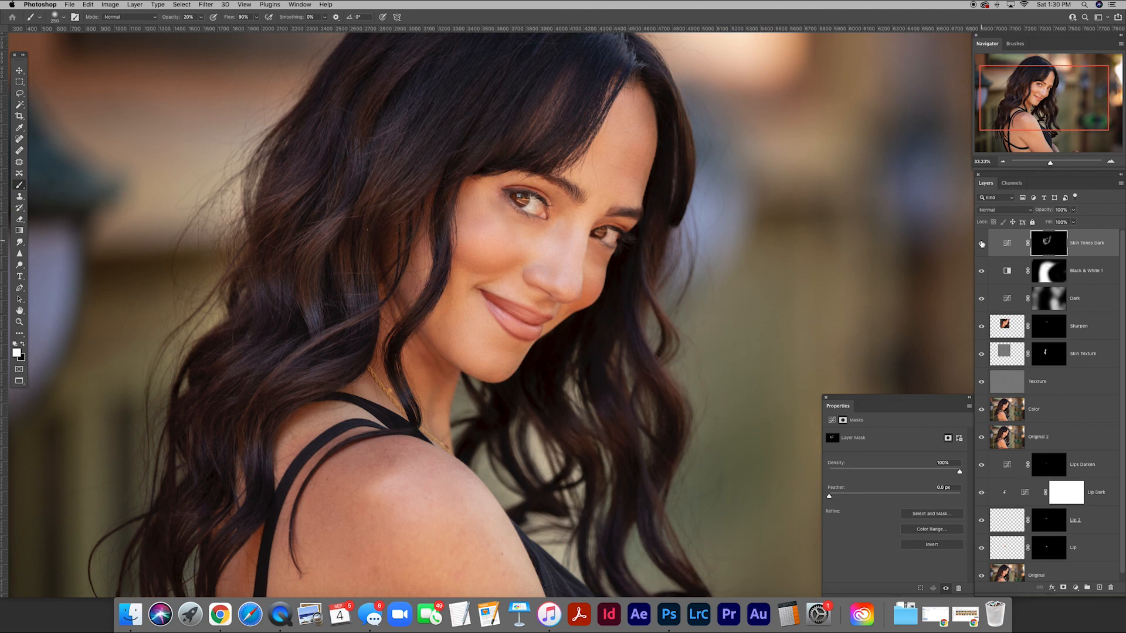
Add a Curves layer above Skin Tones Dark and shape a gentle S-curve with raised highlights and lowered shadows.
key("super+minus")
key("super+minus")
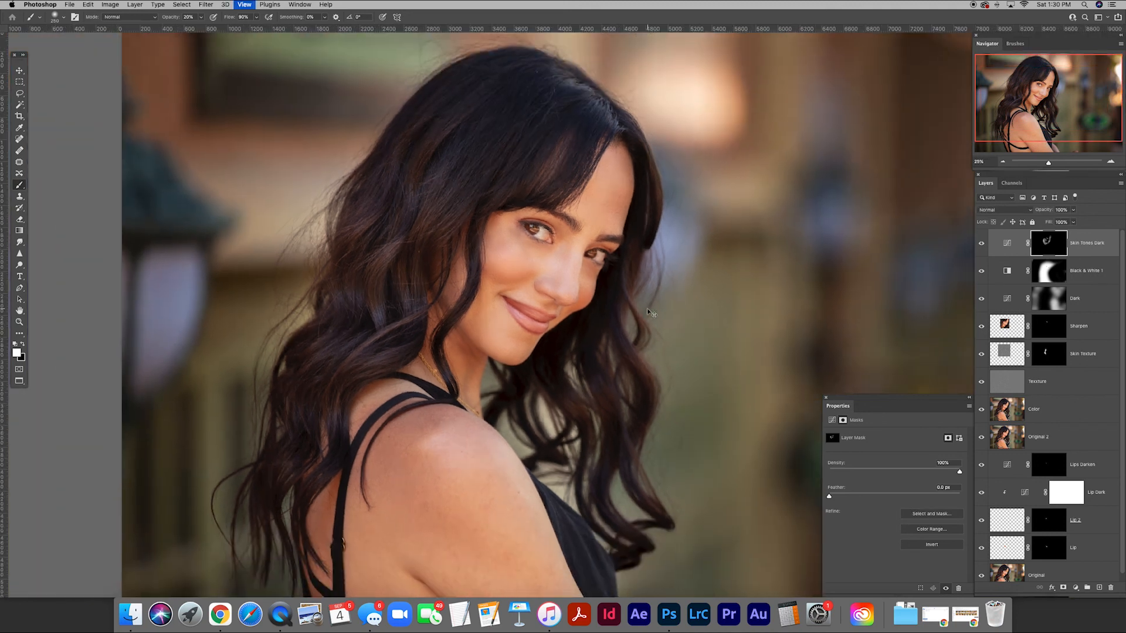
mouse_move(693, 332)
left_mouse_down()
mouse_move(603, 267)
mouse_move(634, 287)
left_mouse_up()
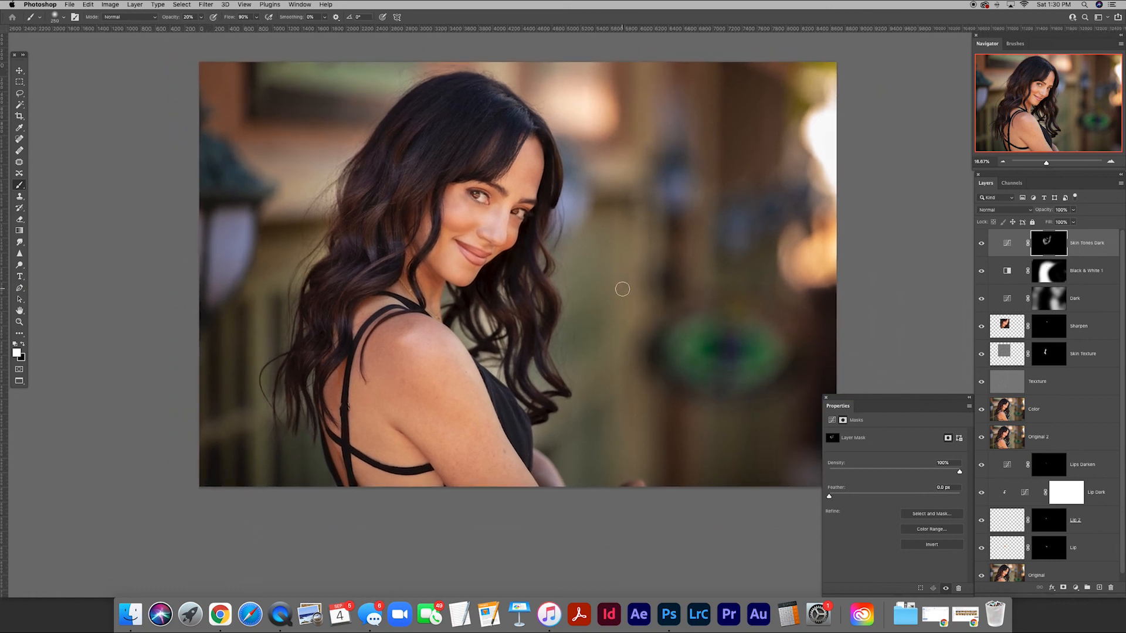
left_click(1078, 588)
left_click(1077, 468)
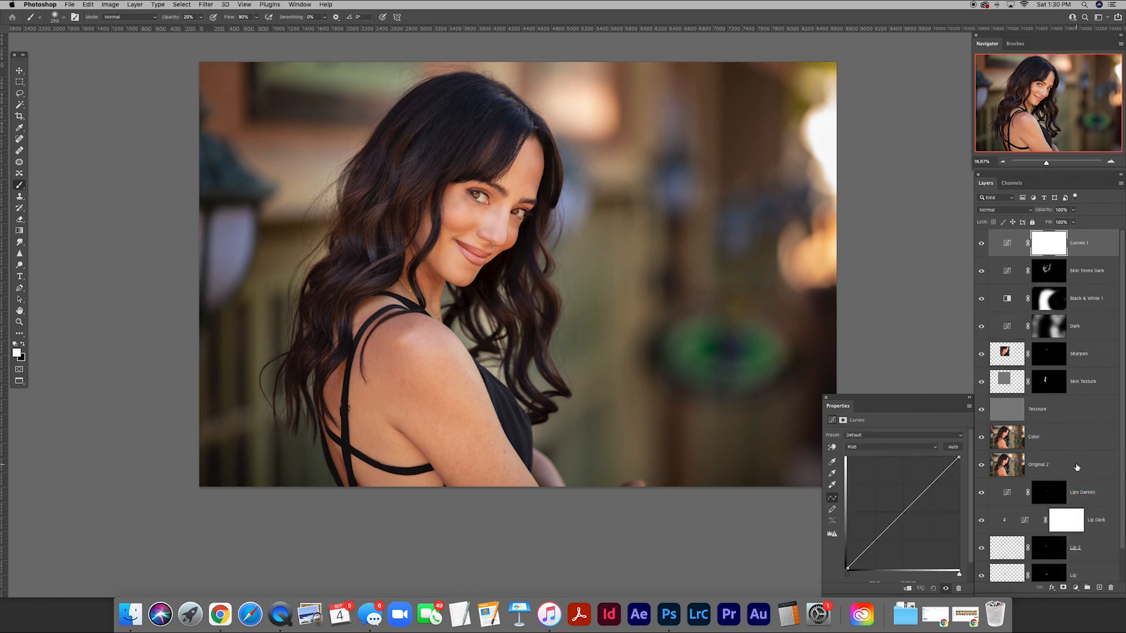
left_click_drag(932, 484, 932, 472)
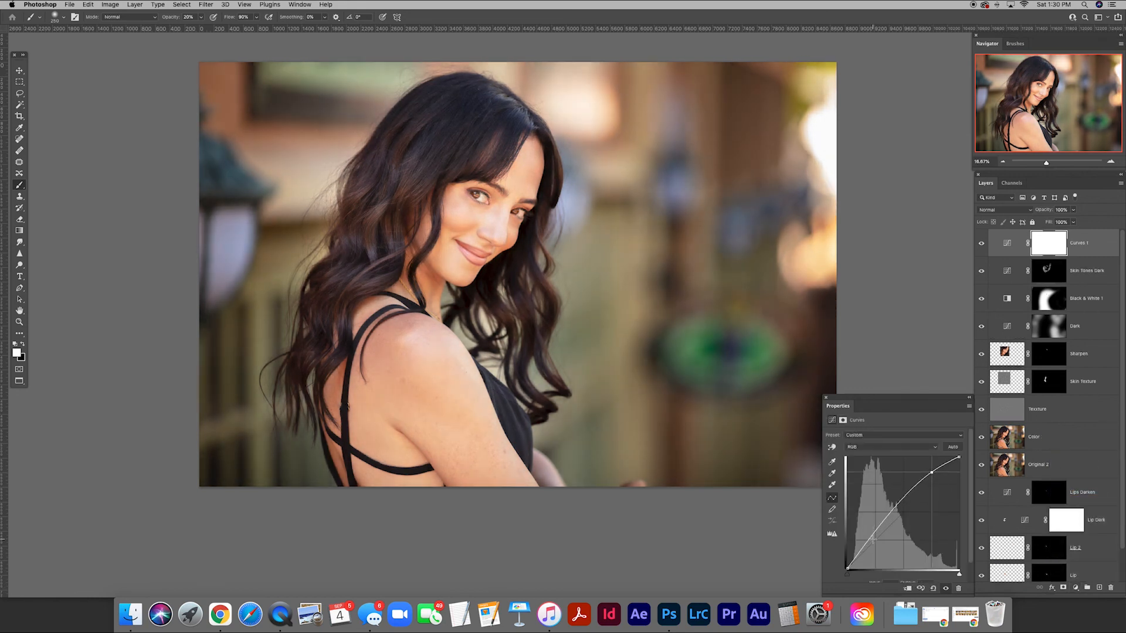
left_click_drag(874, 532, 876, 554)
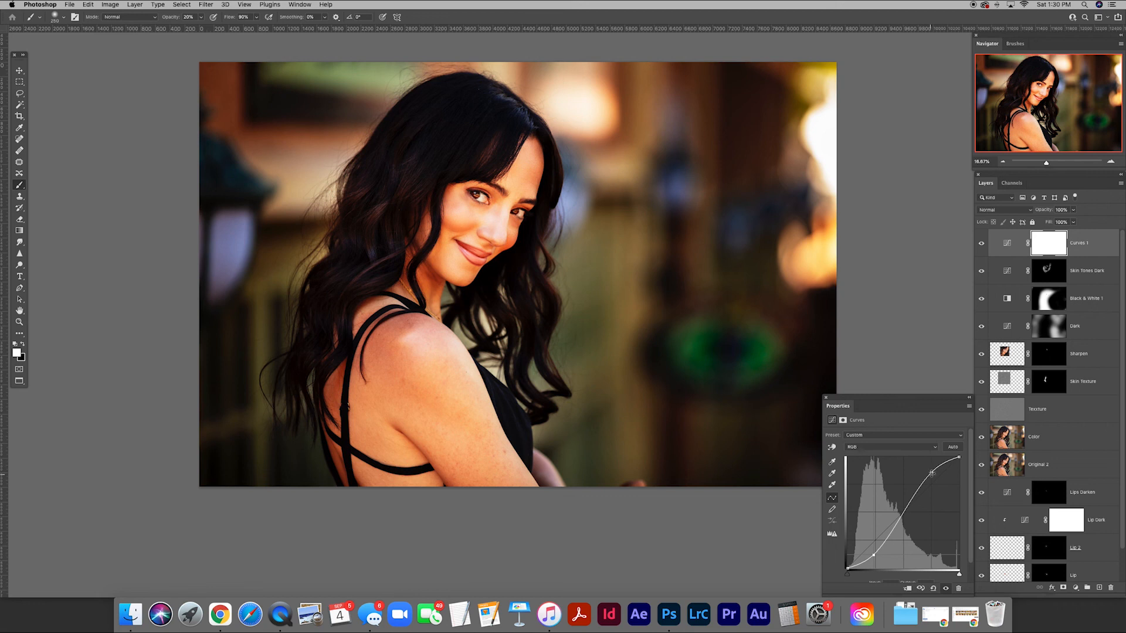
left_click_drag(931, 473, 932, 481)
left_click_drag(874, 555, 875, 546)
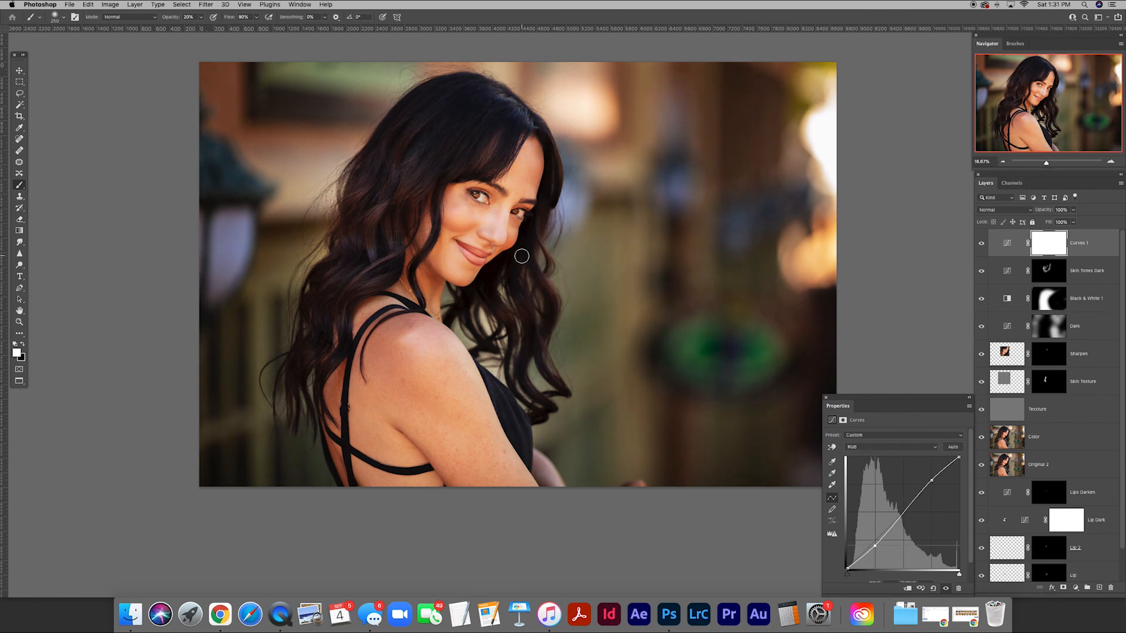
Lower the top Curves layer's opacity to 20% and compare the image with the layer hidden and shown.
key("x")
left_click(1007, 243)
left_click(1060, 210)
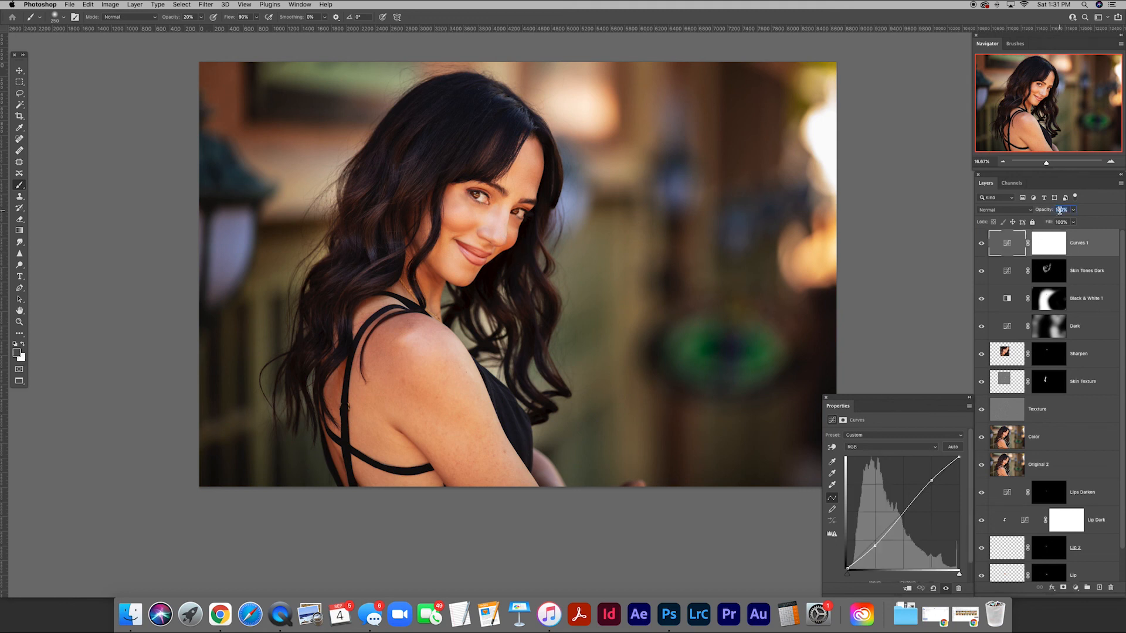
type("20")
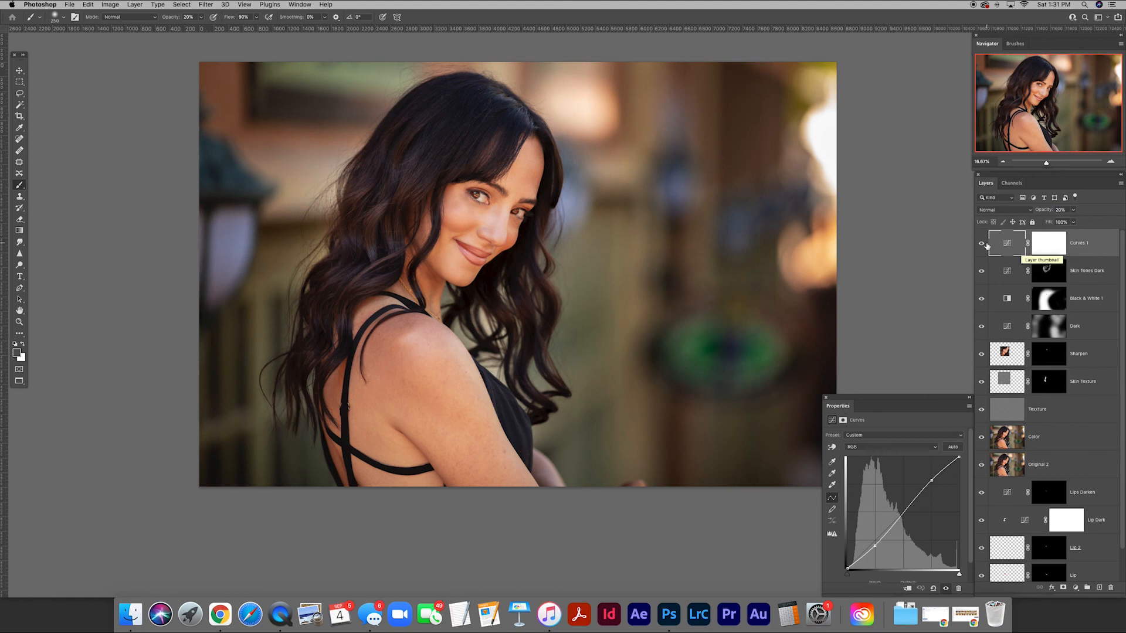
left_click(982, 244)
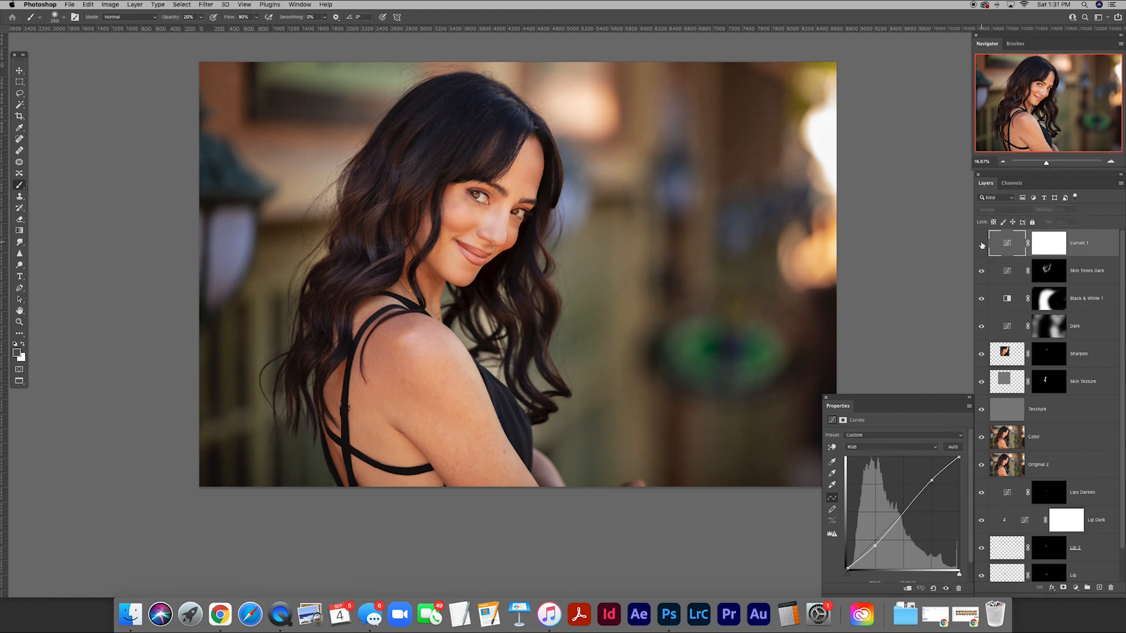
left_click(982, 244)
Compare the finished retouch with the Original layer by hiding all other layers and showing them again.
scroll(982, 244, "down", 2)
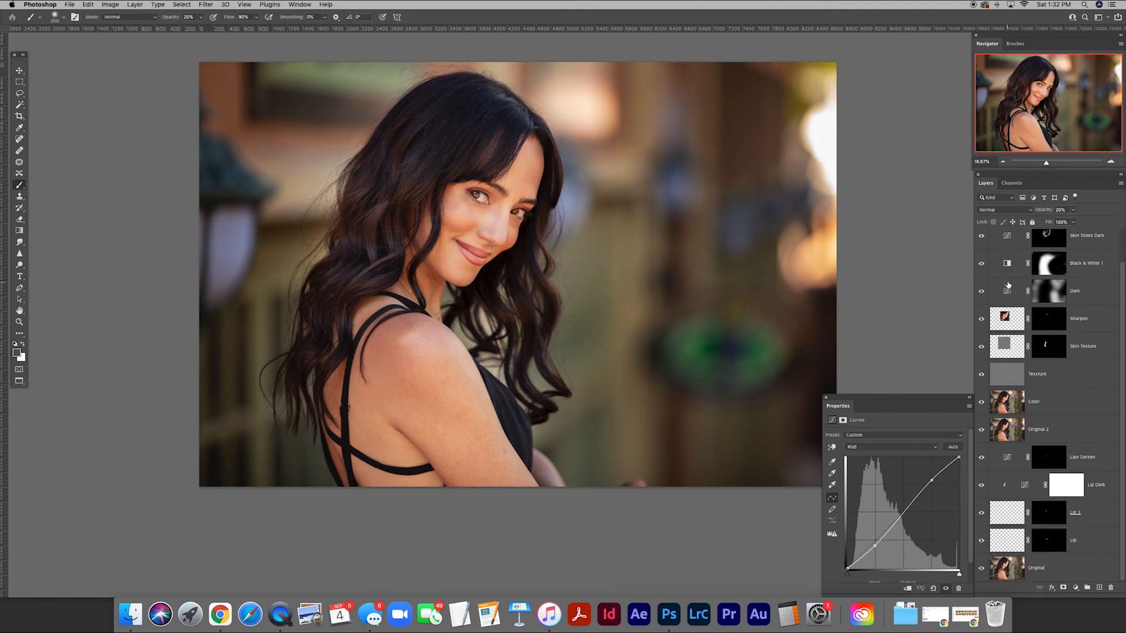
left_click(982, 569, "alt")
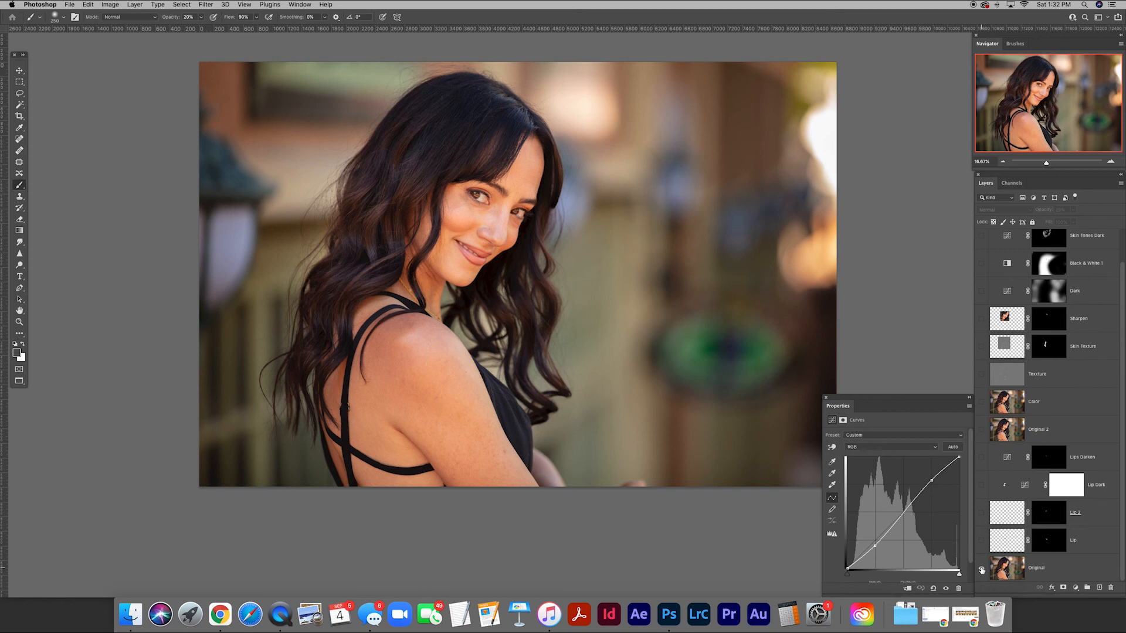
left_click(982, 570, "alt")
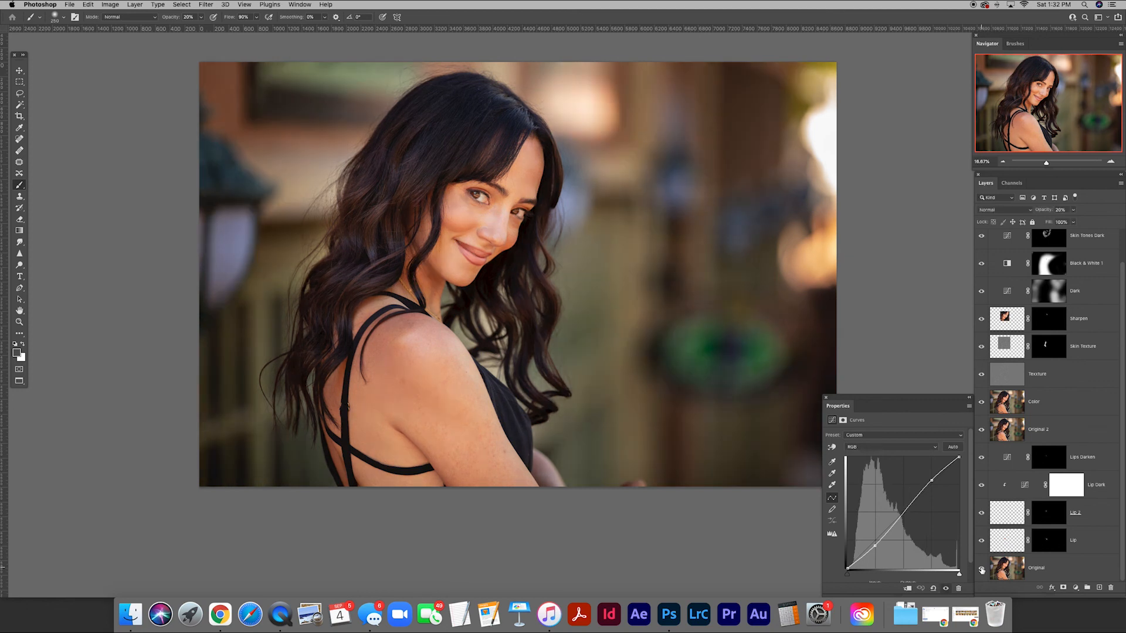